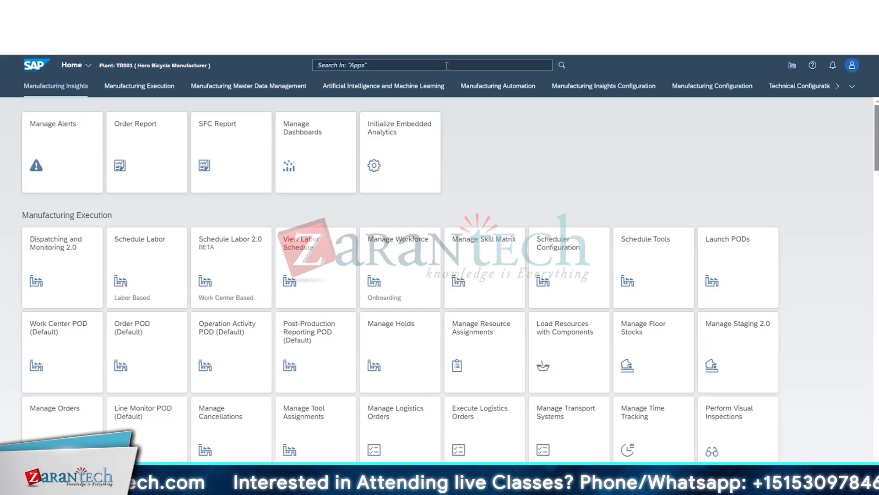
Step: Search the apps for "resource" and close the suggestions without opening one
type("Man")
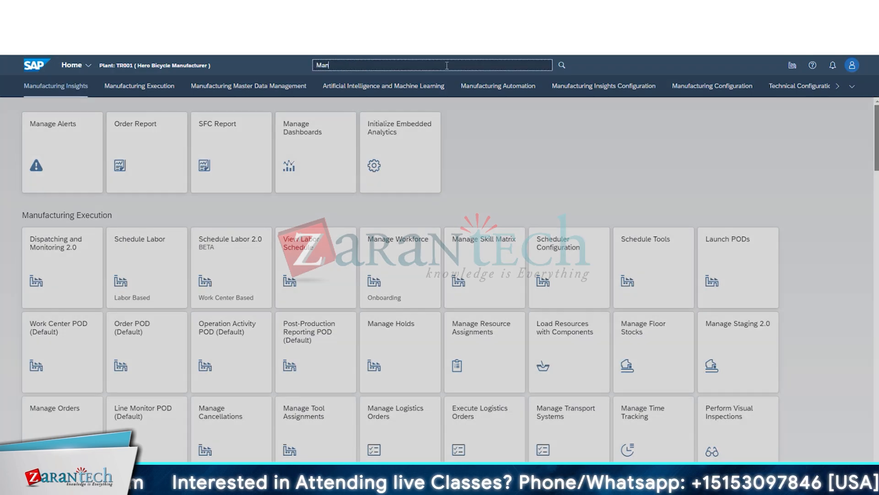
key("BackSpace")
key("BackSpace")
key("BackSpace")
type("resource")
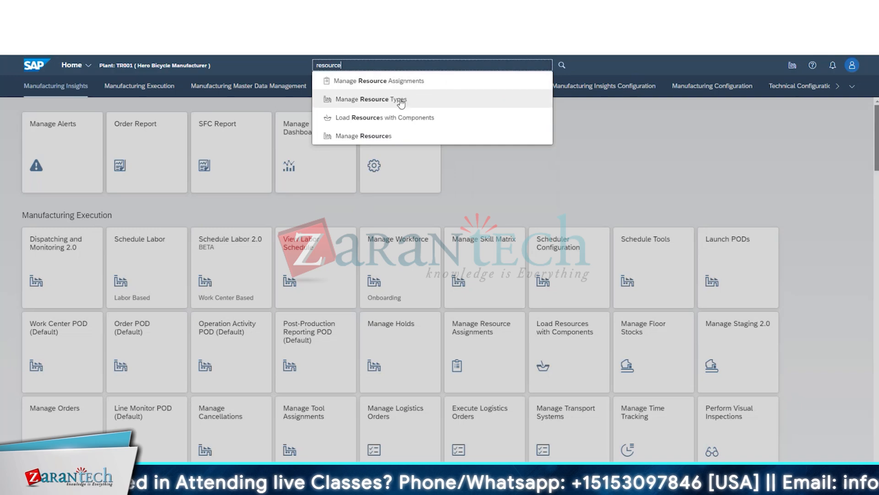
left_click(275, 211)
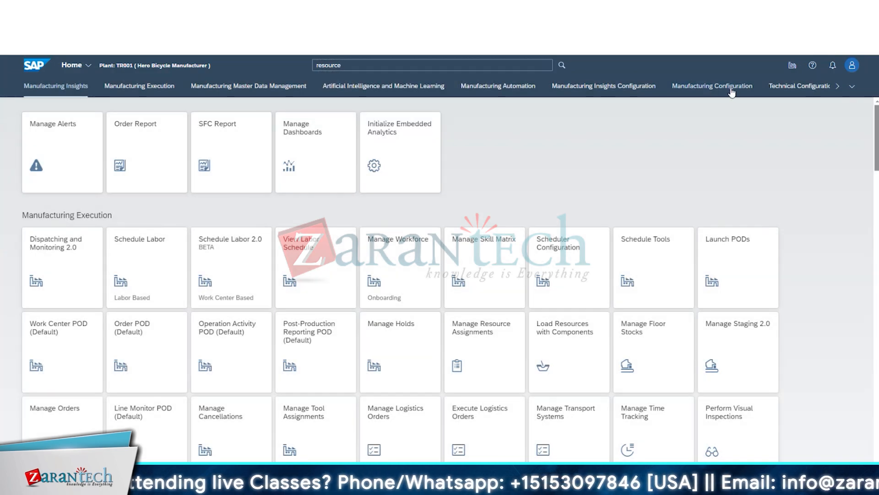
Step: Open the Manage Resources app from the Manufacturing Master Data Management group
left_click(731, 88)
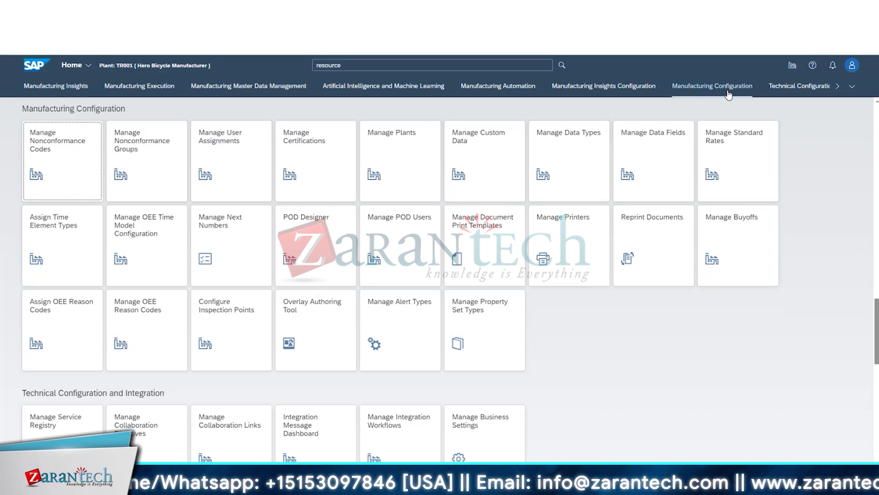
left_click(287, 89)
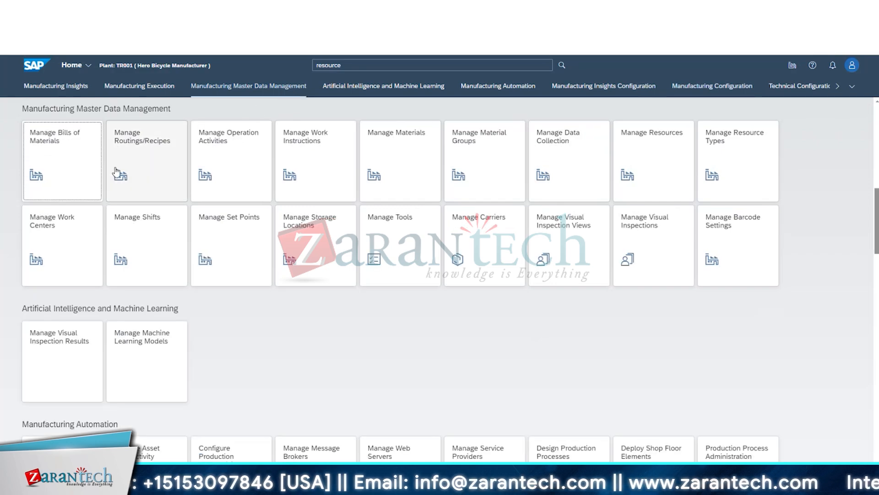
left_click(669, 148)
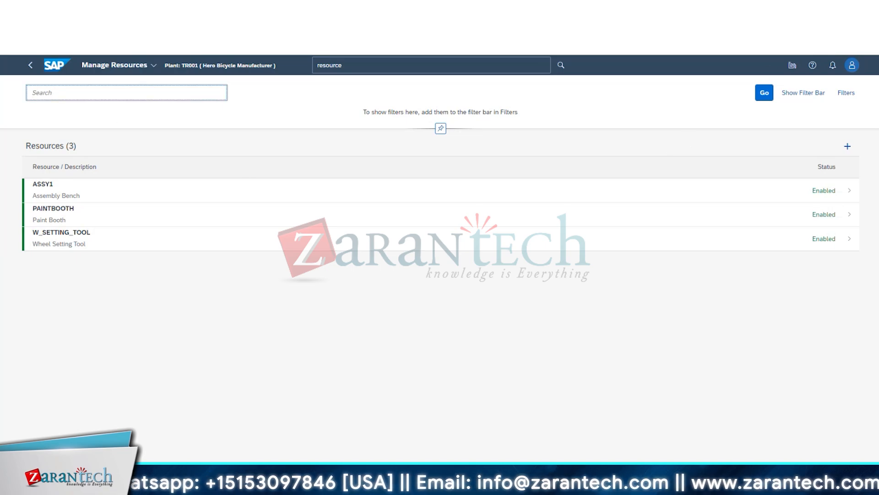
Step: View the available resource filters without applying any, and open the PAINTBOOTH resource to review its sections
left_click(847, 92)
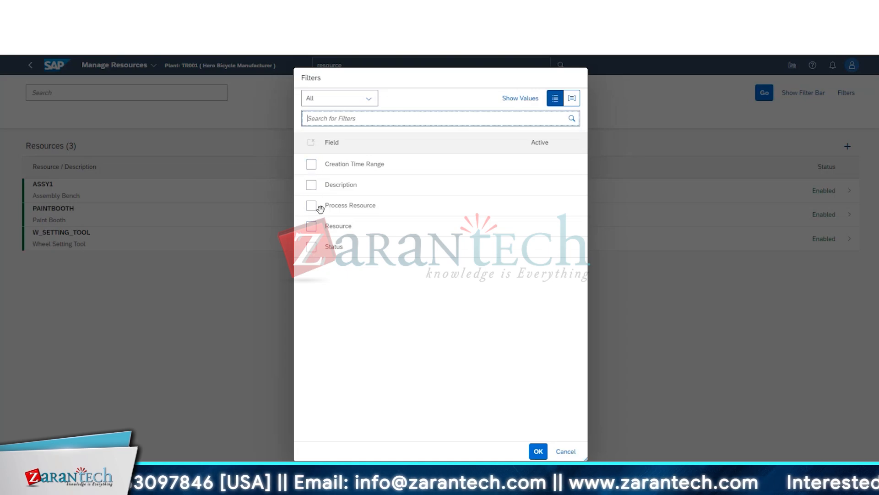
left_click(554, 448)
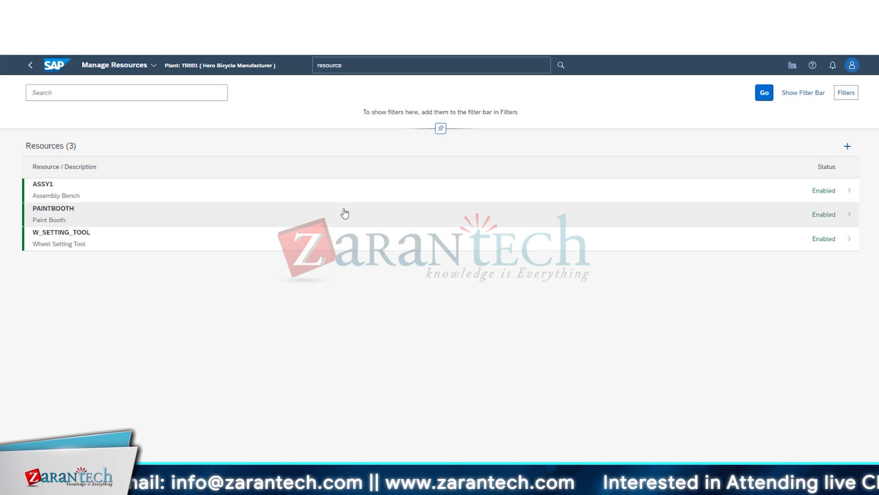
left_click(345, 214)
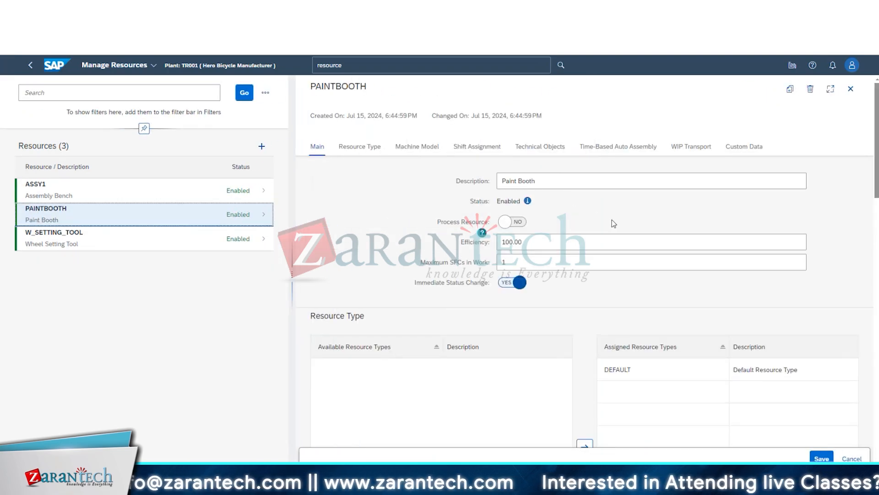
scroll(614, 224, "down", 4)
scroll(624, 290, "down", 5)
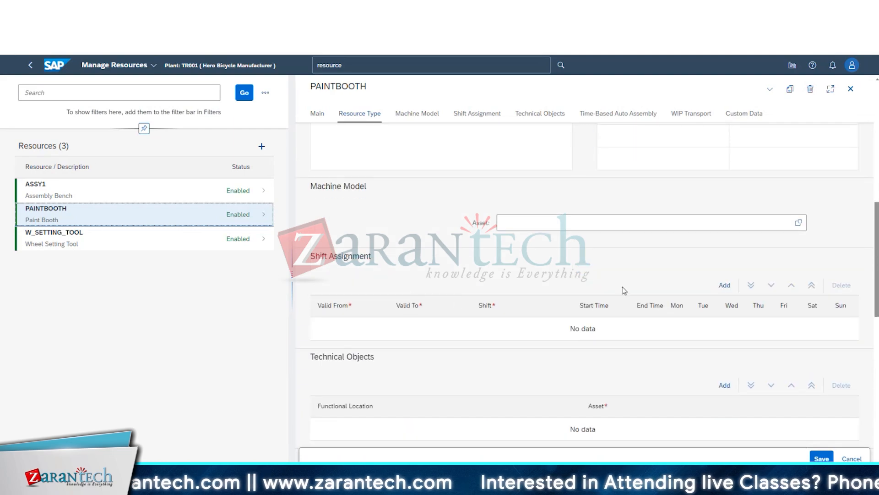
scroll(623, 290, "up", 9)
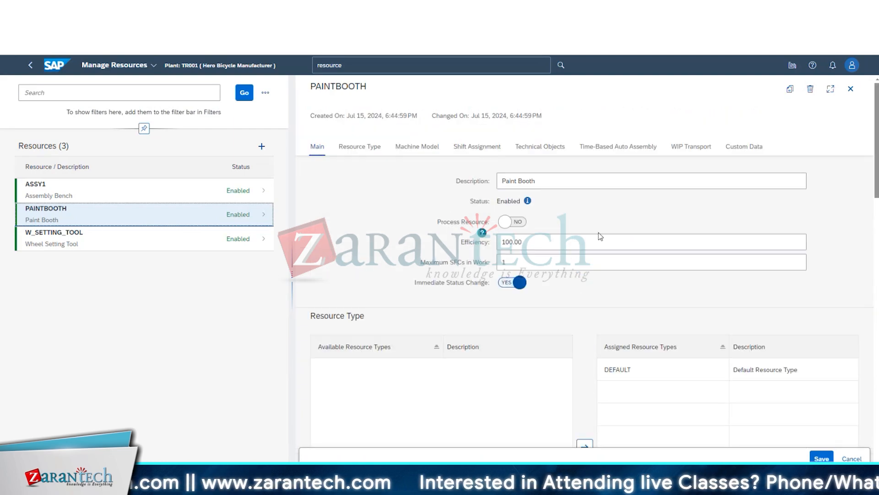
Step: Unassign the DEFAULT resource type from the PAINTBOOTH resource and save the change
scroll(600, 235, "down", 4)
left_click(641, 186)
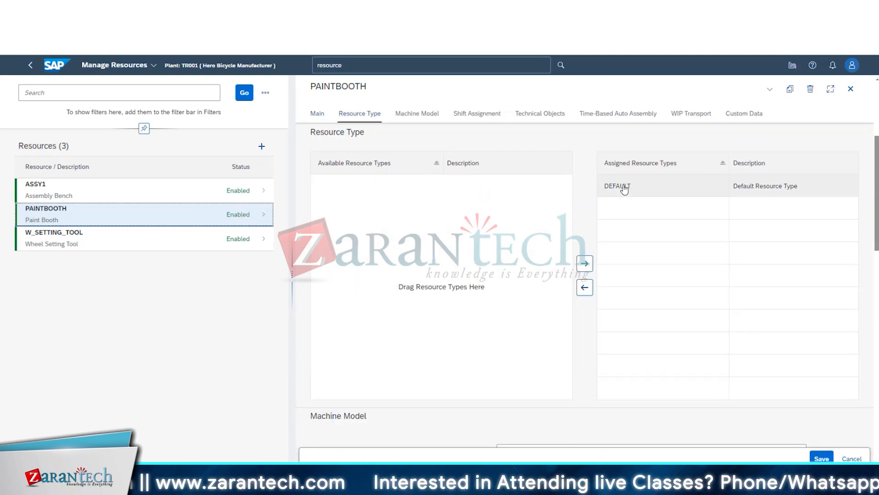
left_click(585, 289)
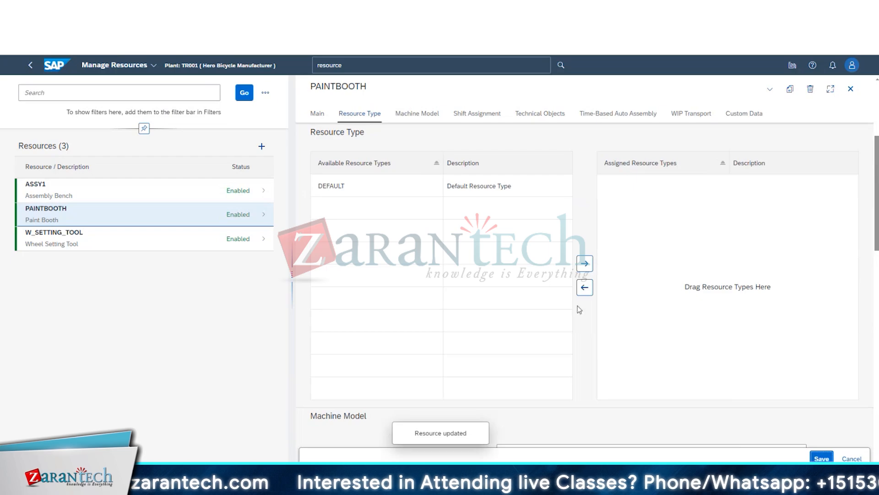
left_click(585, 265)
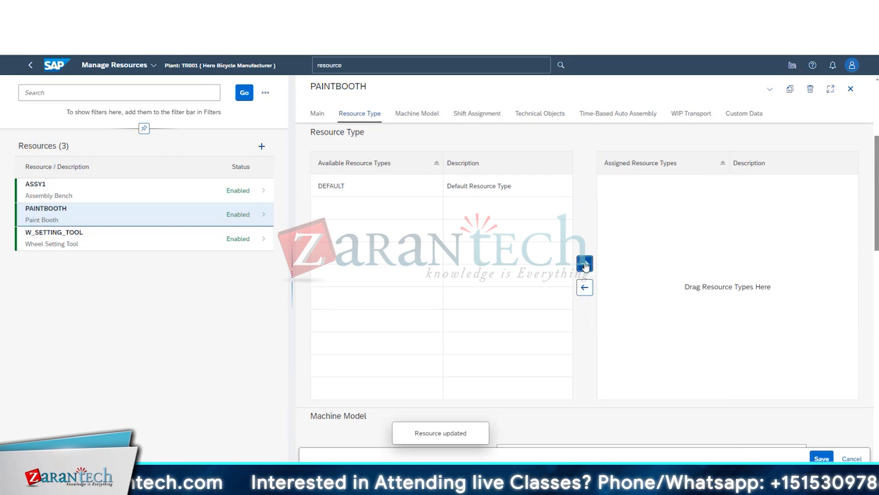
left_click(818, 458)
Step: Assign the DEFAULT resource type to PAINTBOOTH again, save the resource and close its details
left_click(515, 198)
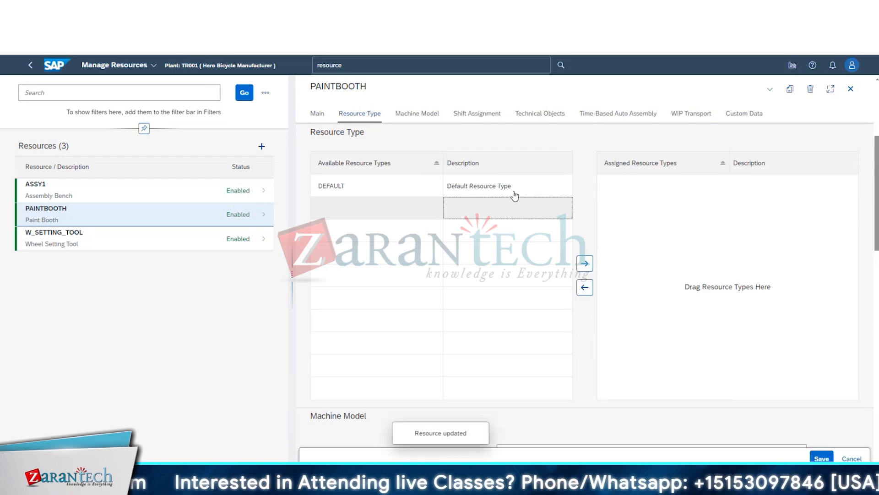
left_click(513, 188)
left_click(585, 264)
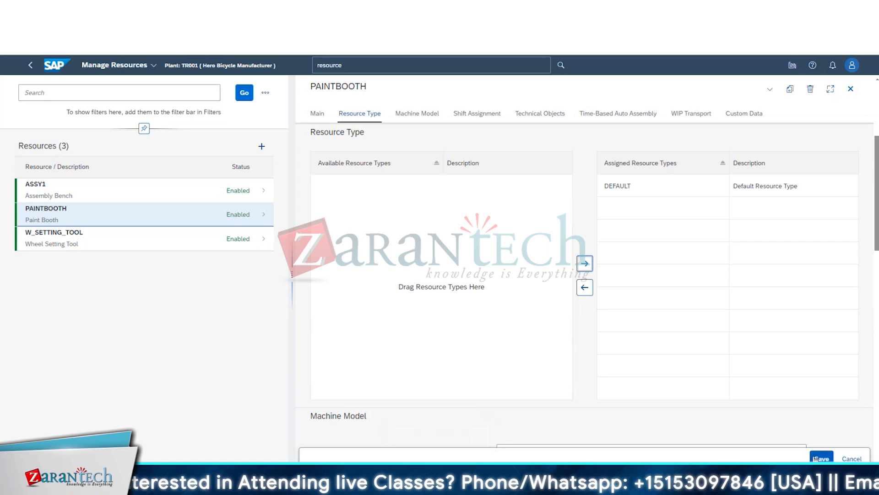
left_click(818, 458)
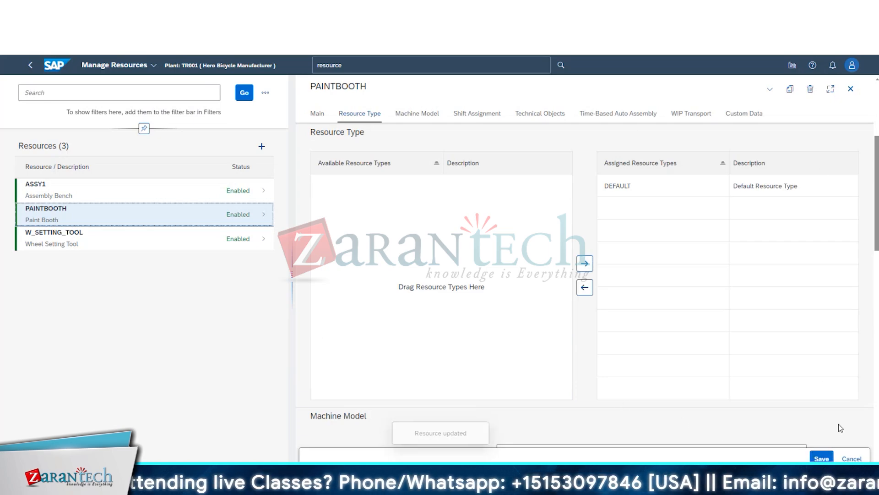
left_click(851, 89)
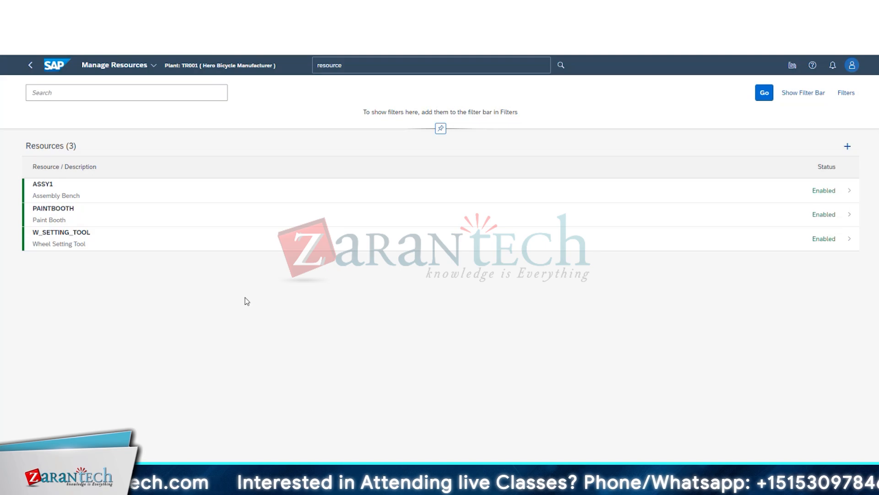
Step: Find the Manage Business Settings app and examine the Plant category's option for creating default resources during work center transfer
left_click(323, 65)
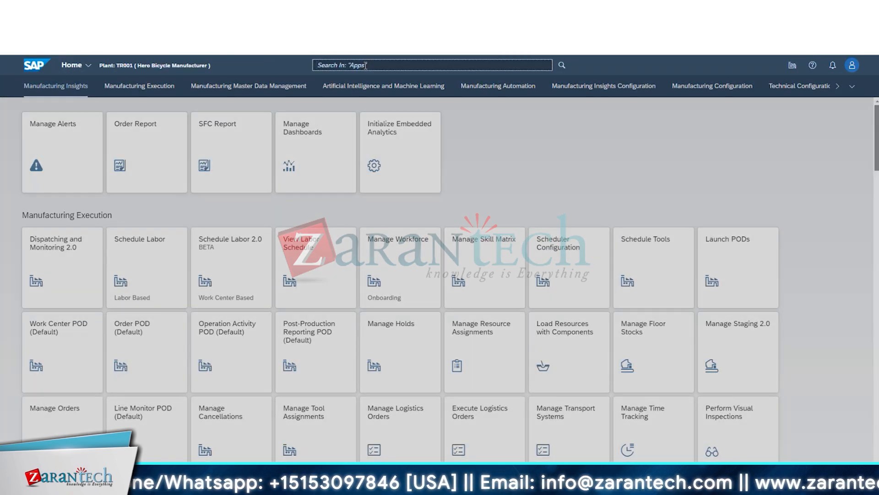
type("man")
key("BackSpace")
key("BackSpace")
key("BackSpace")
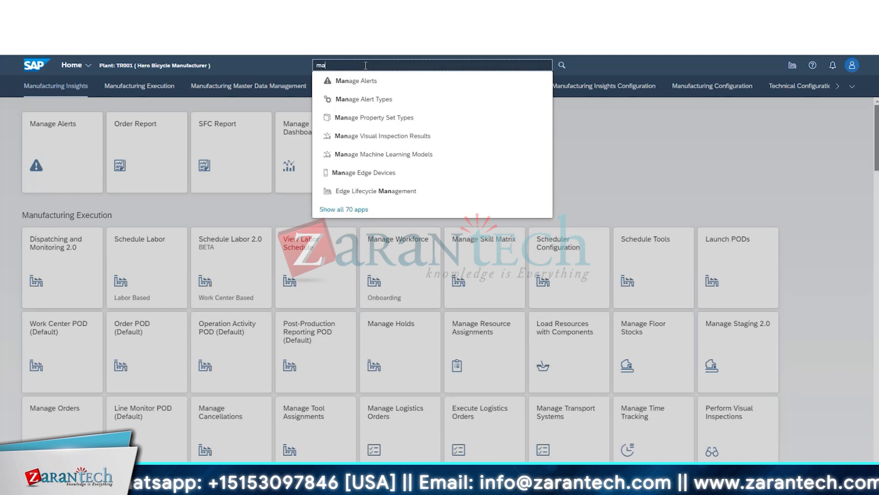
type("busines")
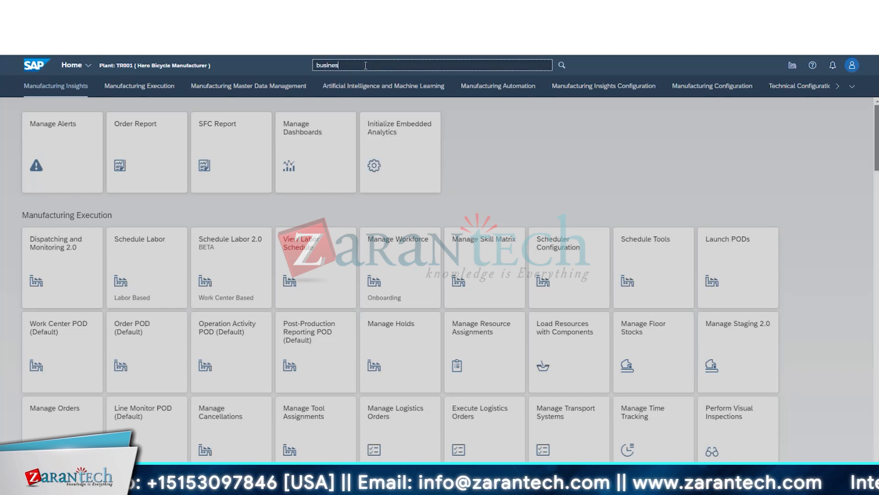
left_click(366, 81)
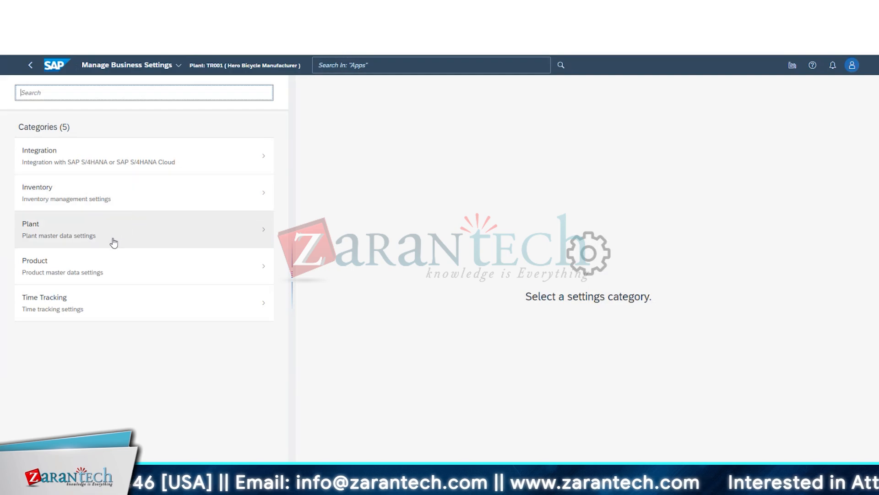
left_click(113, 238)
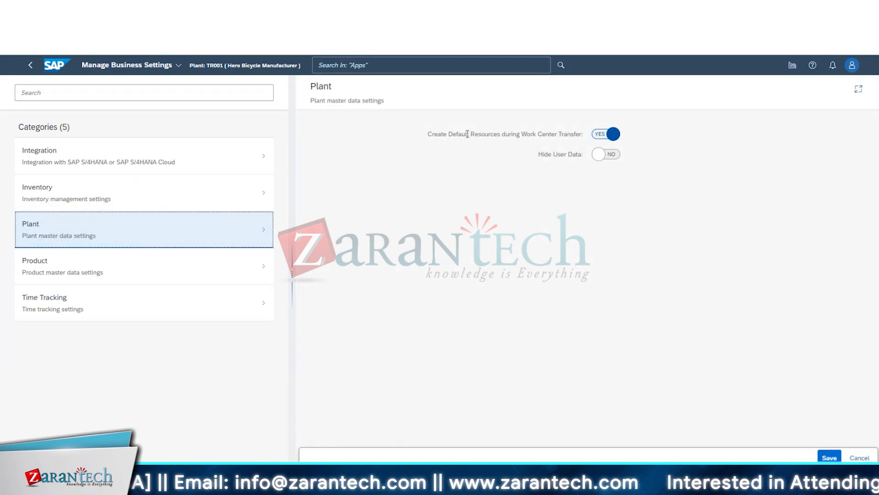
left_click_drag(466, 134, 429, 134)
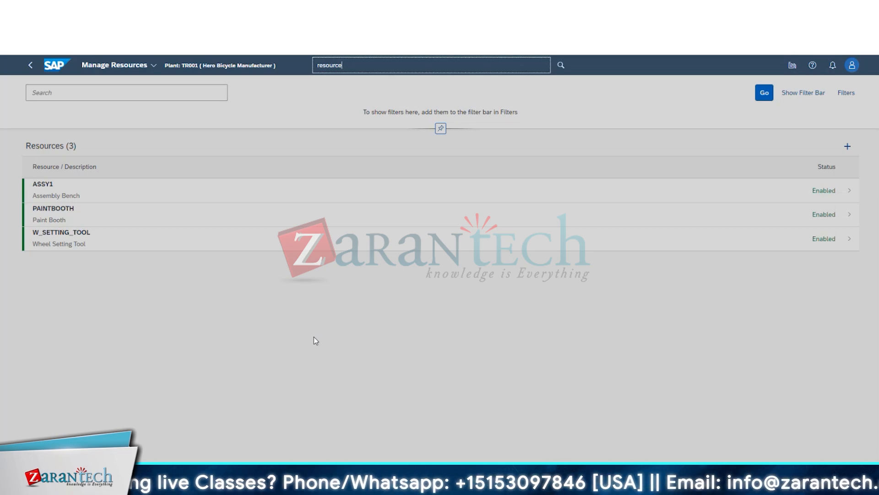
Step: Open the ASSY1 resource in Manage Resources to view its details, and close it without changes
left_click(813, 195)
left_click(817, 196)
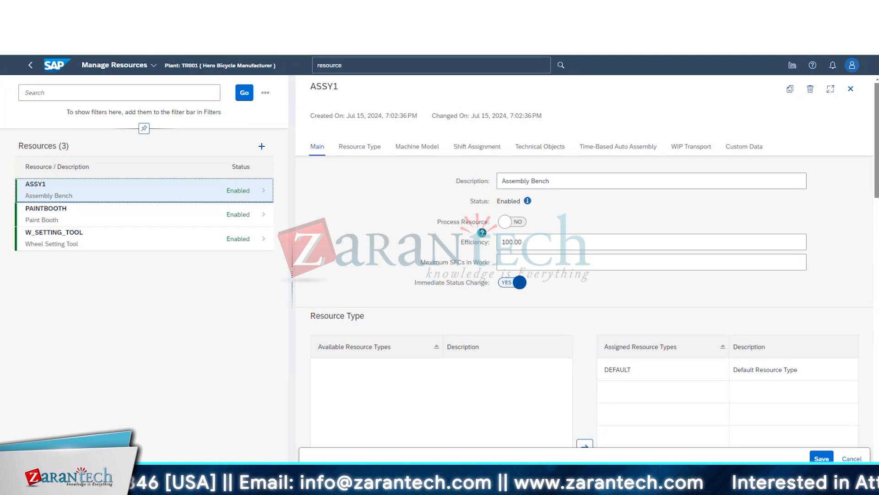
left_click(864, 458)
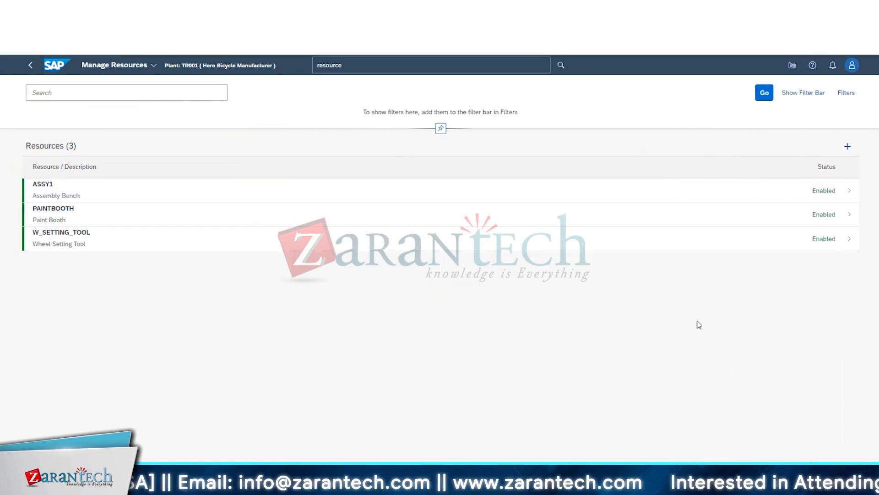
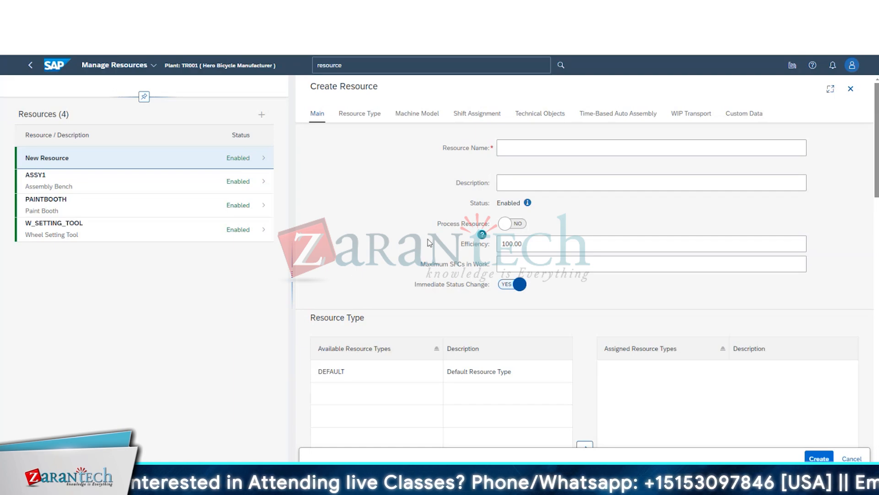
Step: Name the new resource ARCWELD-1 and give it the description "ARC welding"
left_click(517, 145)
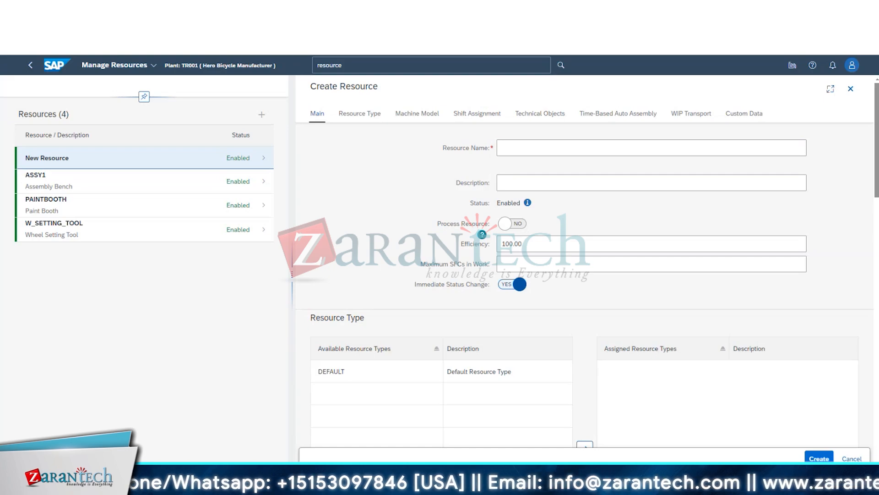
left_click(535, 149)
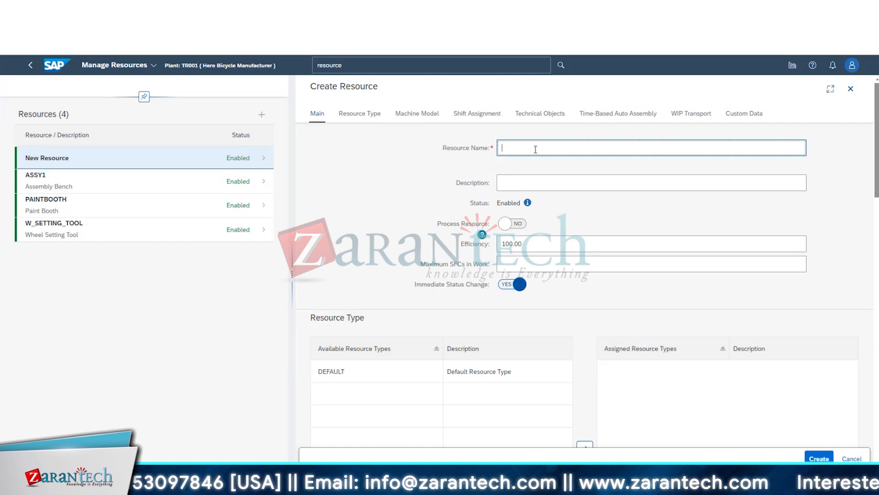
type("ARCWELD-1")
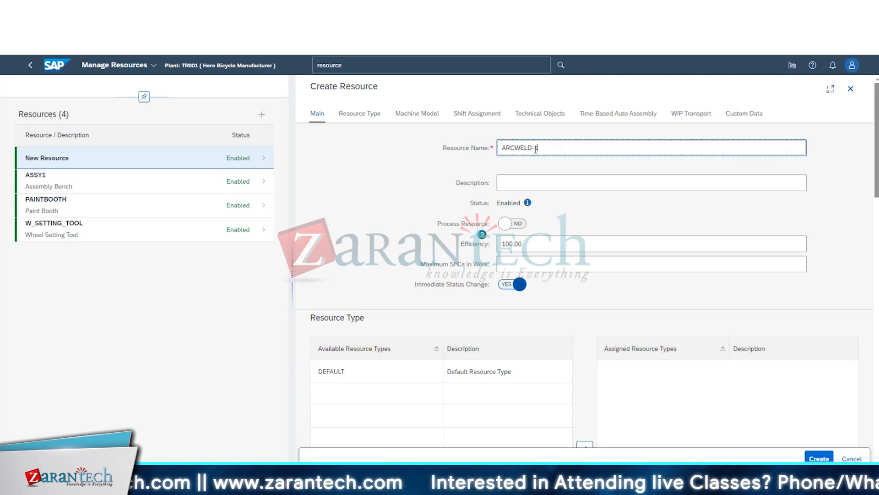
left_click(523, 183)
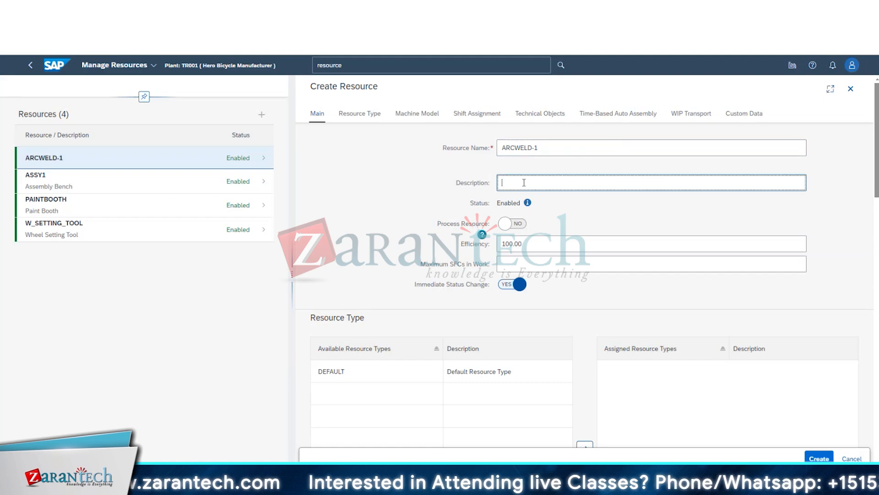
type("E")
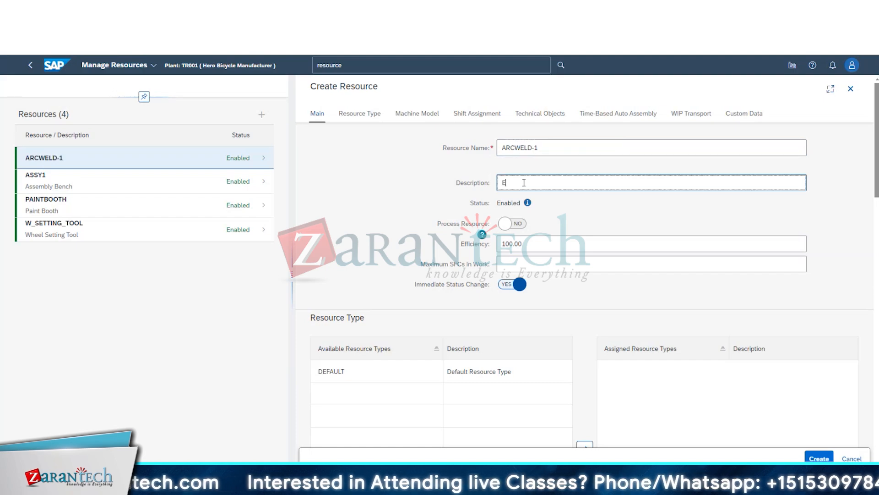
key("BackSpace")
type("ARC weld")
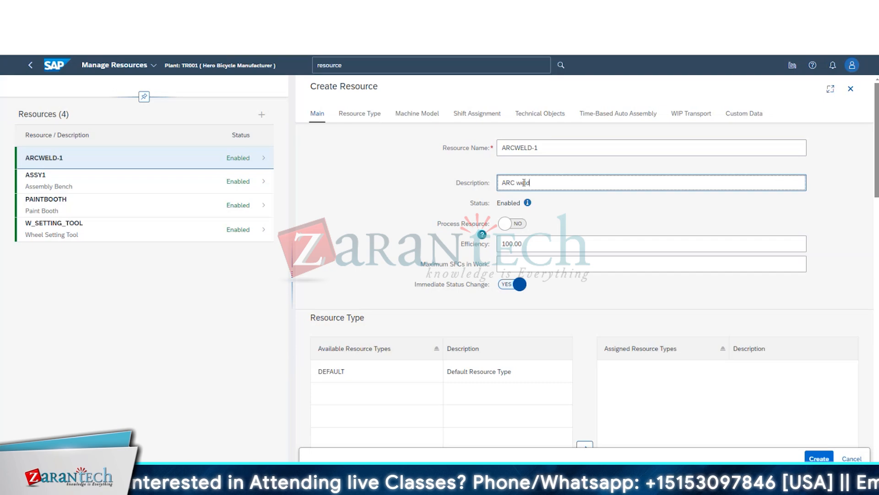
type("ing")
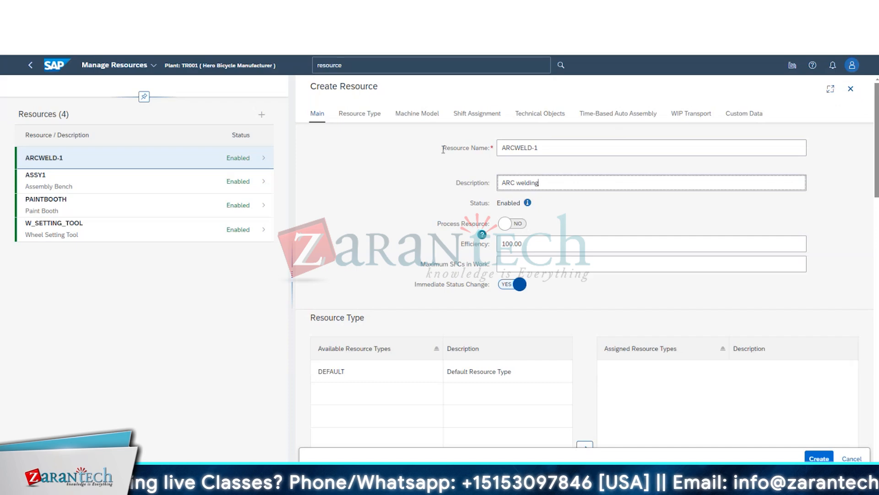
left_click_drag(432, 147, 488, 148)
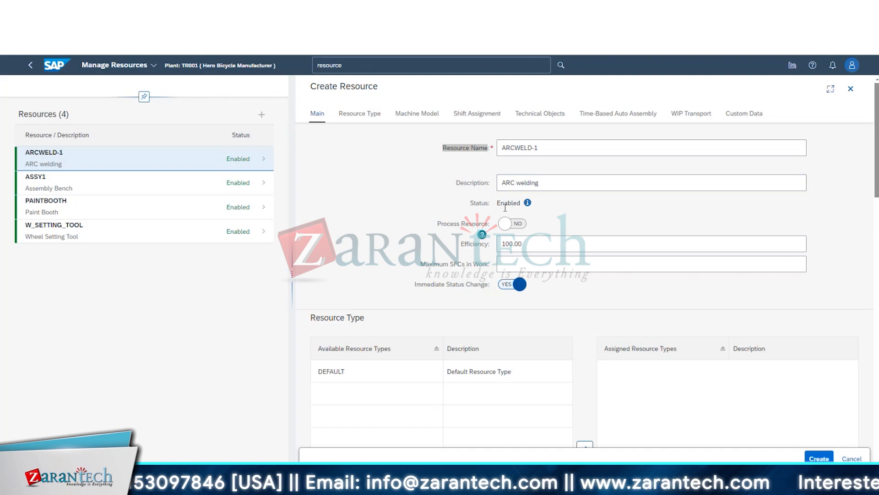
Step: Examine the Status and Process Resource settings of the new ARCWELD-1 resource, including the information note on its status
left_click(532, 182)
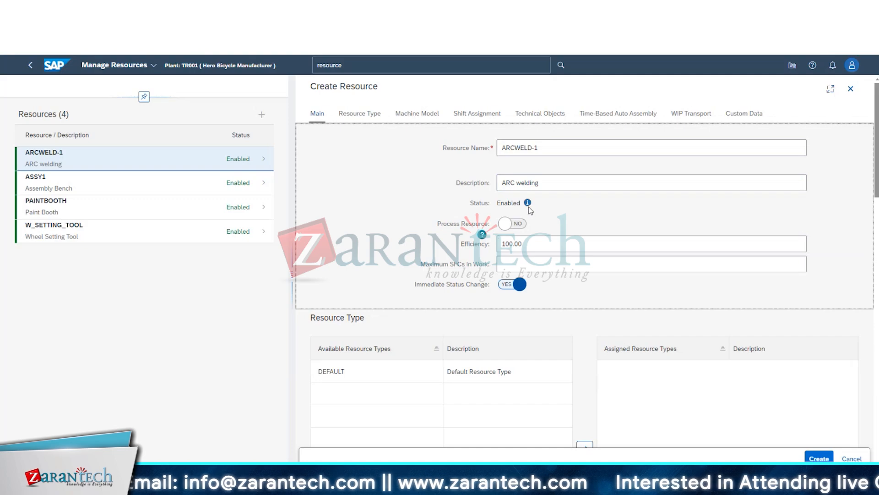
mouse_move(530, 208)
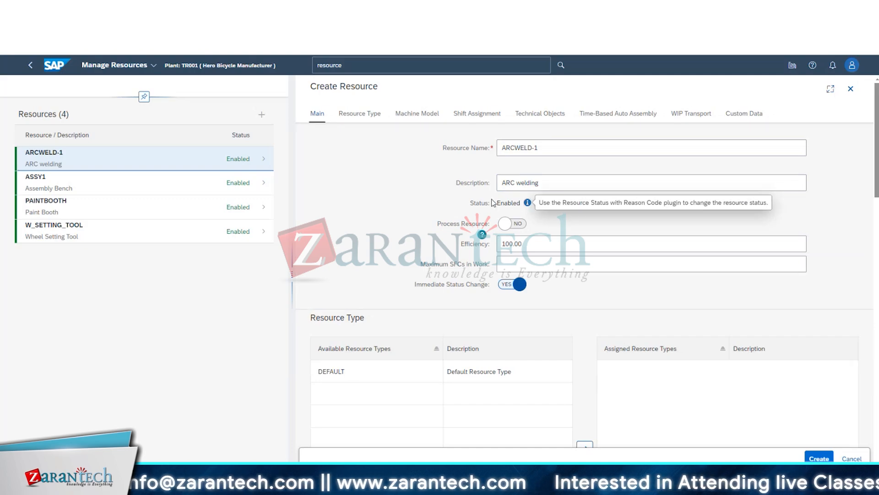
left_click_drag(496, 202, 521, 206)
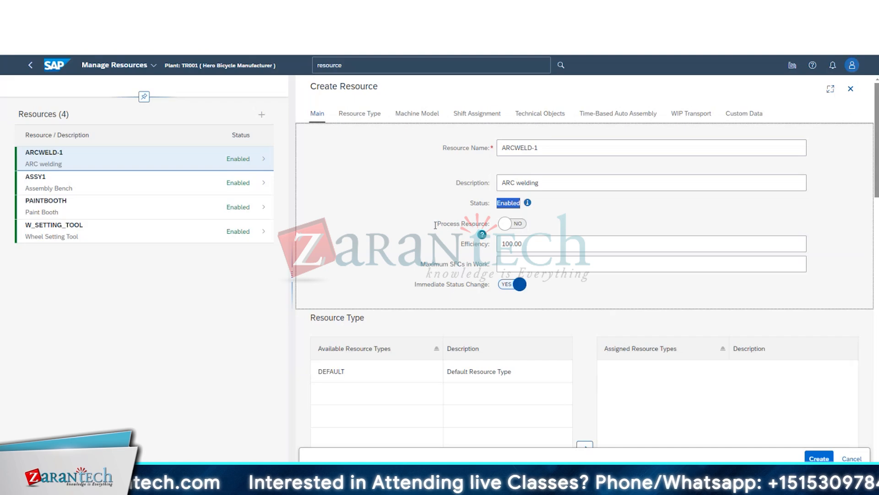
left_click_drag(438, 223, 492, 224)
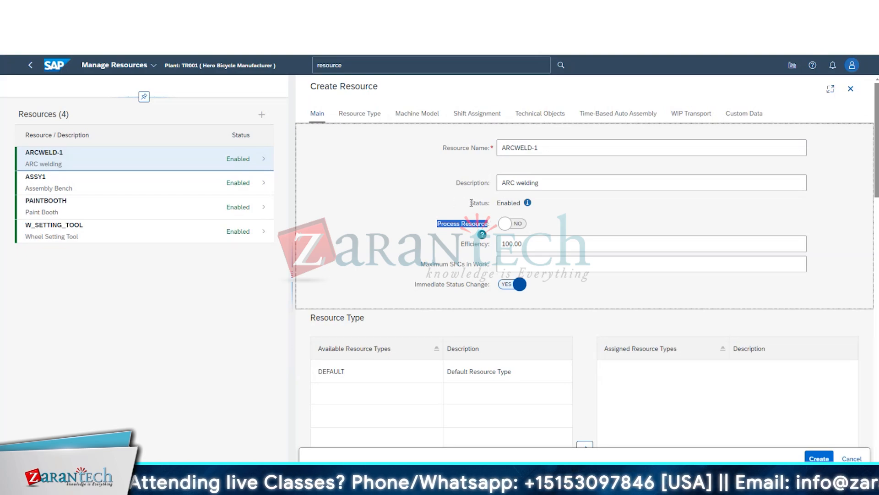
left_click_drag(471, 203, 488, 203)
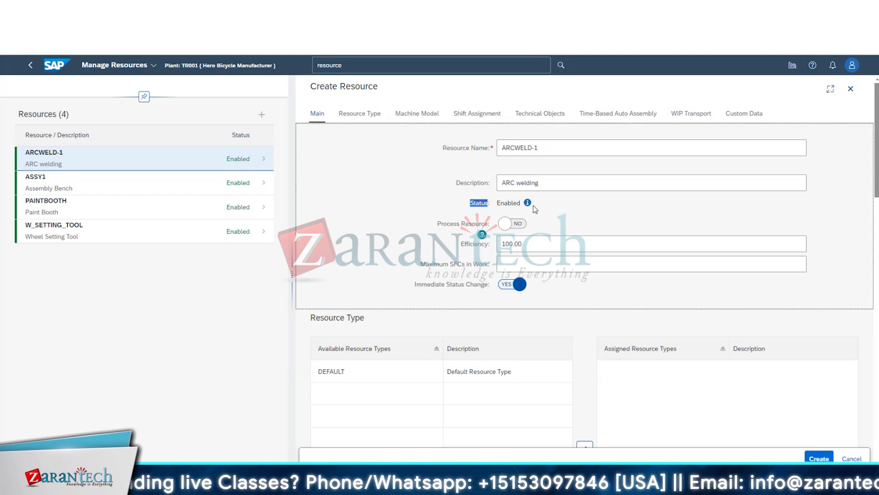
left_click(498, 202)
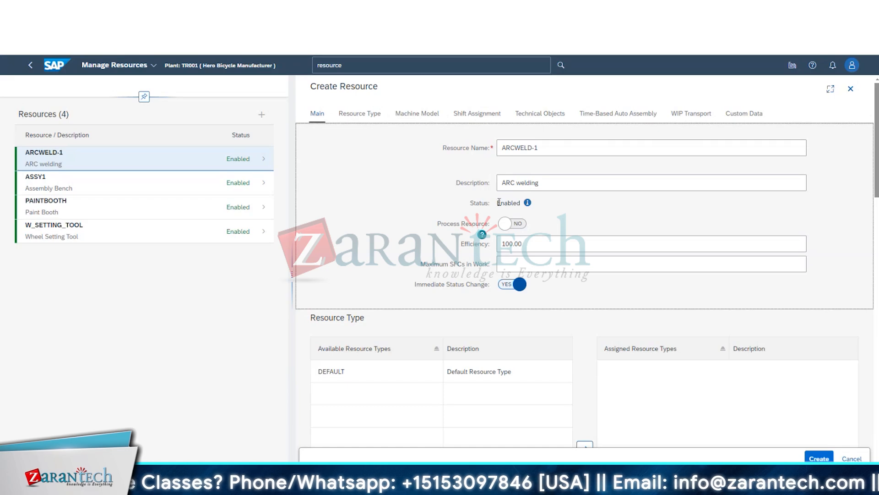
left_click_drag(498, 203, 522, 208)
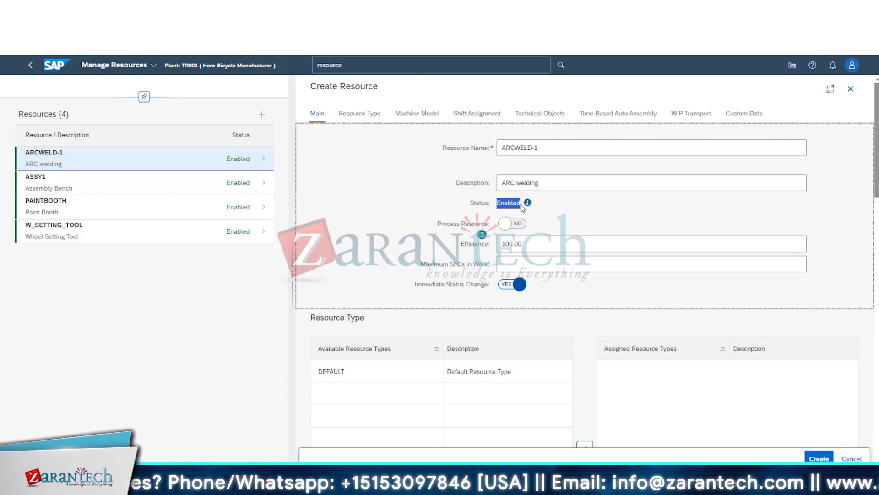
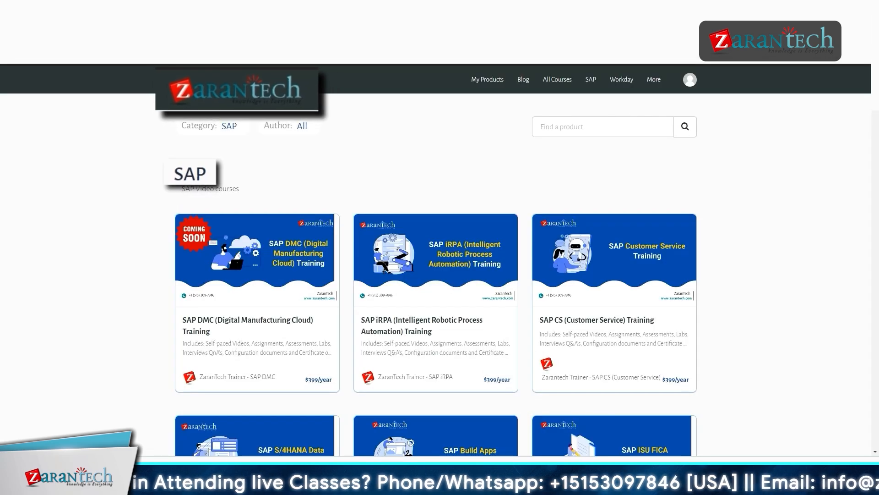
scroll(436, 260, "down", 1)
scroll(436, 251, "down", 4)
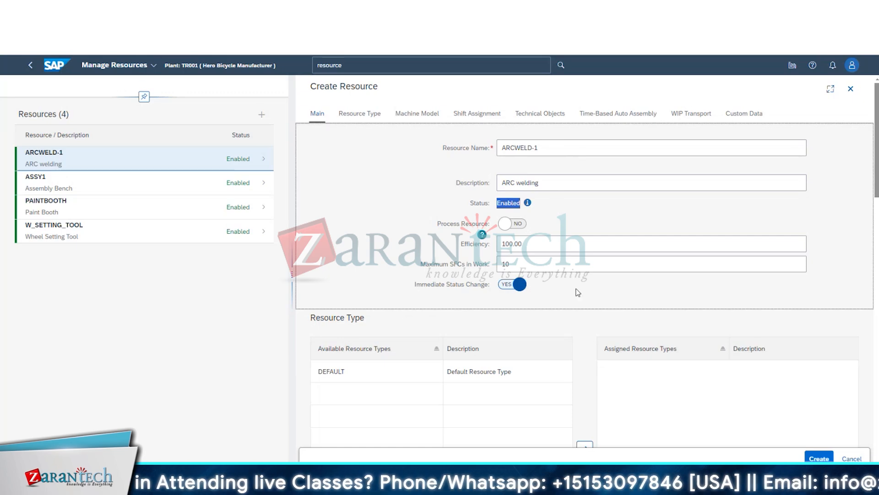
Step: Examine the Resource Type section of the new resource, including its available and assigned resource types
scroll(339, 305, "down", 1)
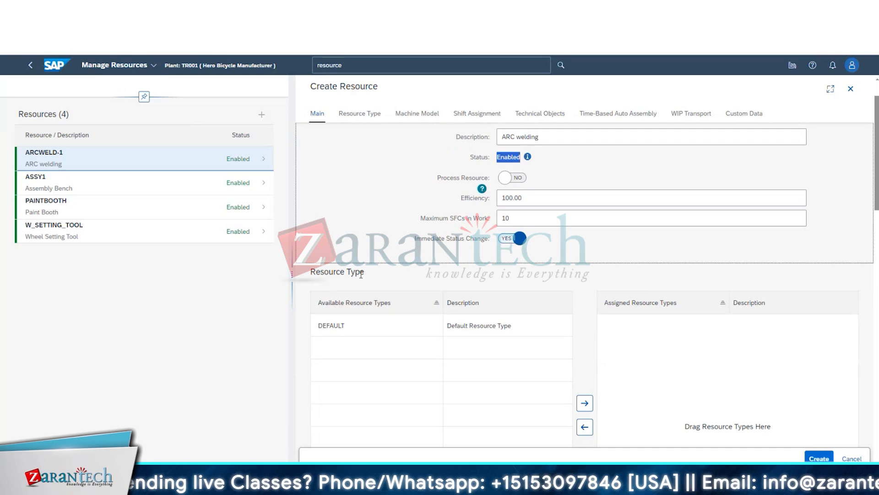
triple_click(327, 273)
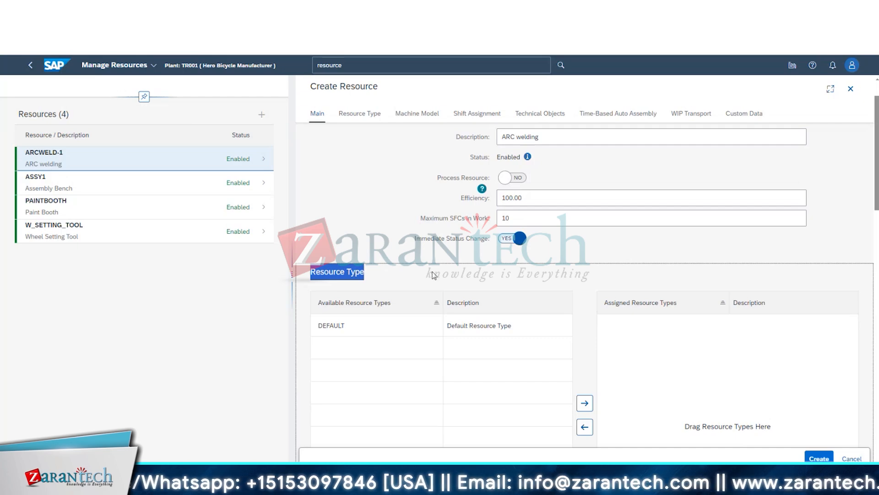
scroll(433, 277, "down", 2)
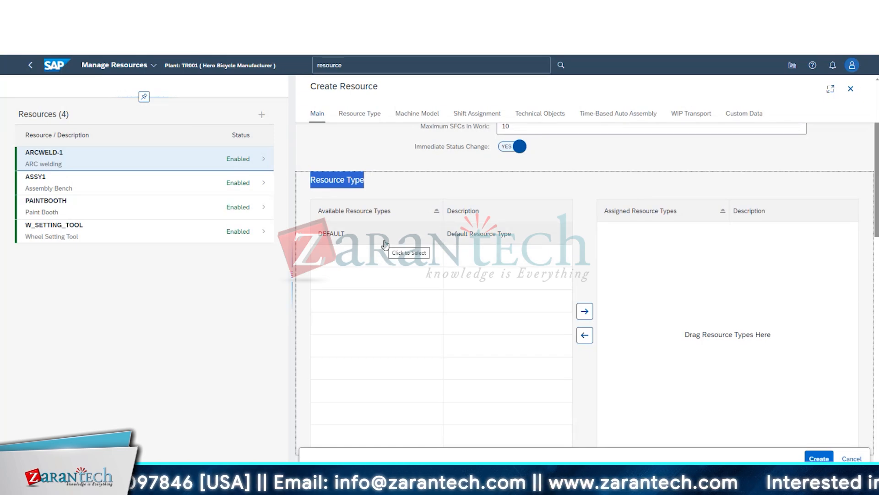
scroll(384, 243, "up", 3)
left_click(536, 150)
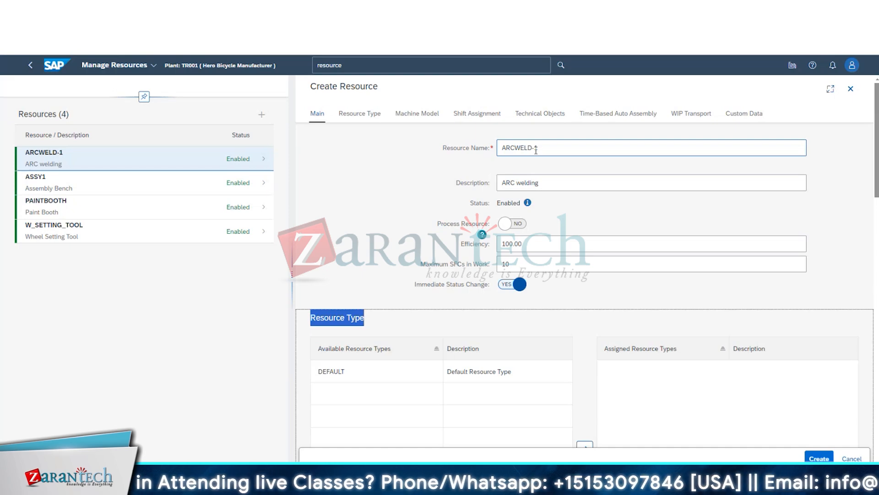
scroll(529, 398, "down", 3)
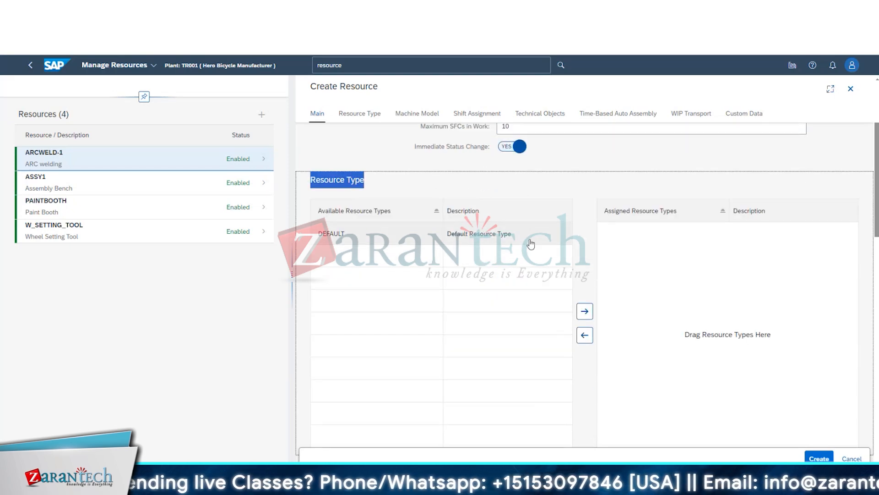
scroll(613, 276, "down", 2)
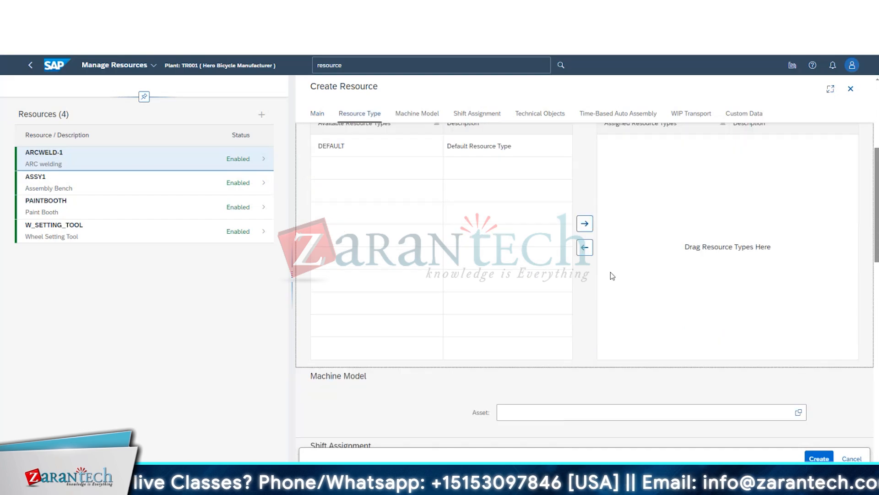
scroll(612, 276, "down", 1)
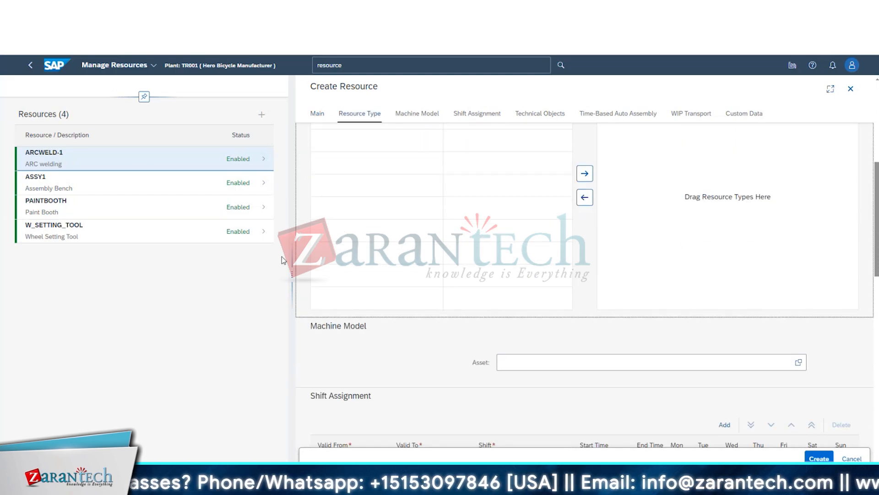
scroll(388, 295, "up", 4)
scroll(540, 309, "down", 4)
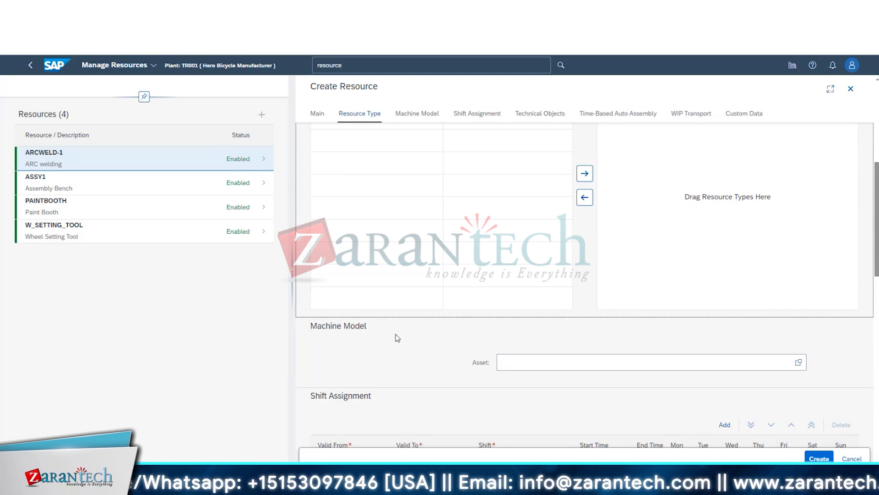
Step: Look up the assets selectable for the Machine Model and close the selection without choosing one
scroll(612, 255, "down", 2)
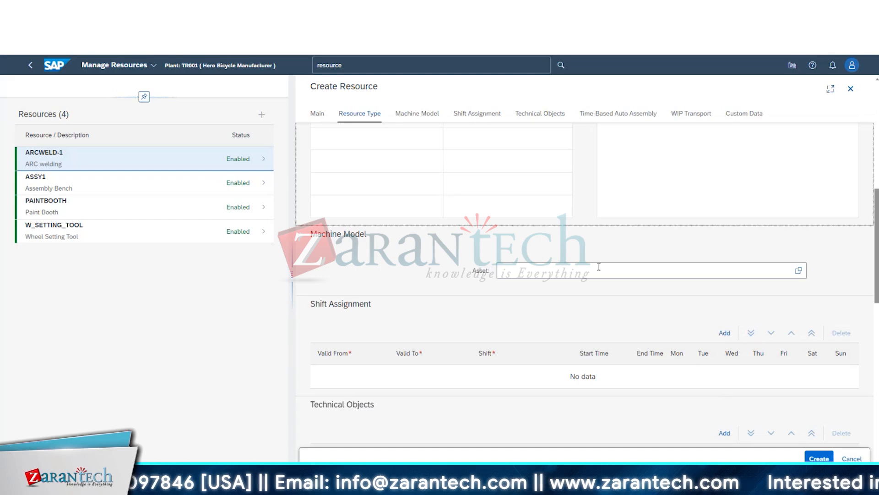
left_click_drag(467, 267, 489, 272)
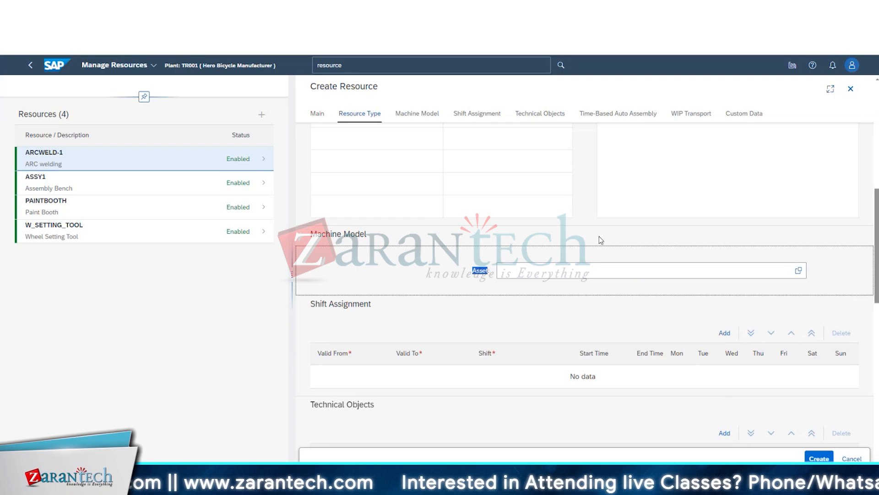
left_click(799, 270)
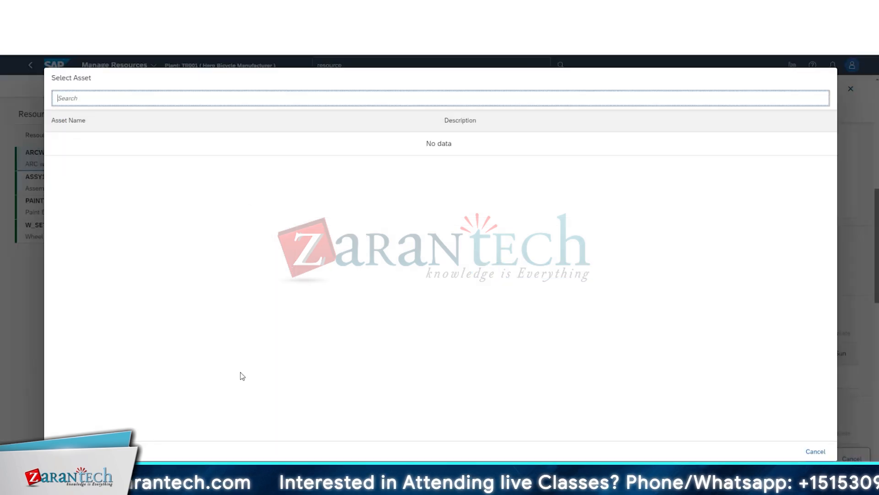
left_click(815, 451)
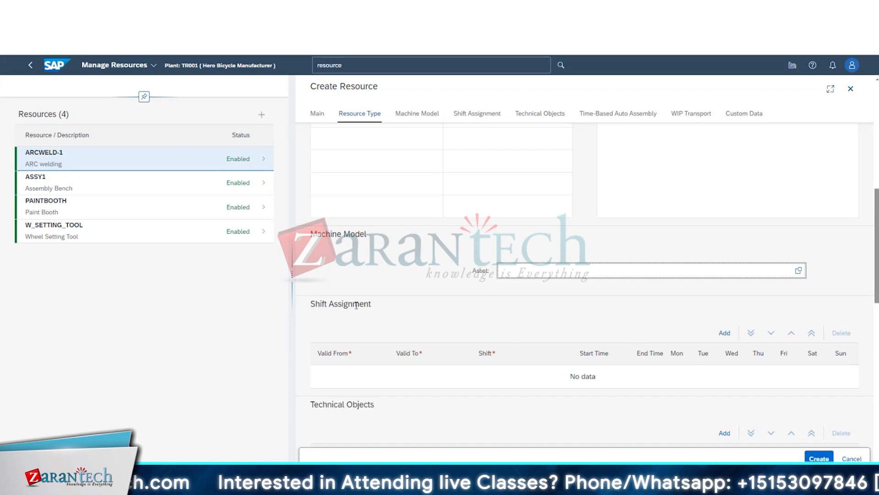
Step: Examine the Shift Assignment and Technical Objects sections of the new resource, and review the Machine Model's Asset field again
scroll(345, 289, "down", 3)
left_click_drag(303, 168, 391, 172)
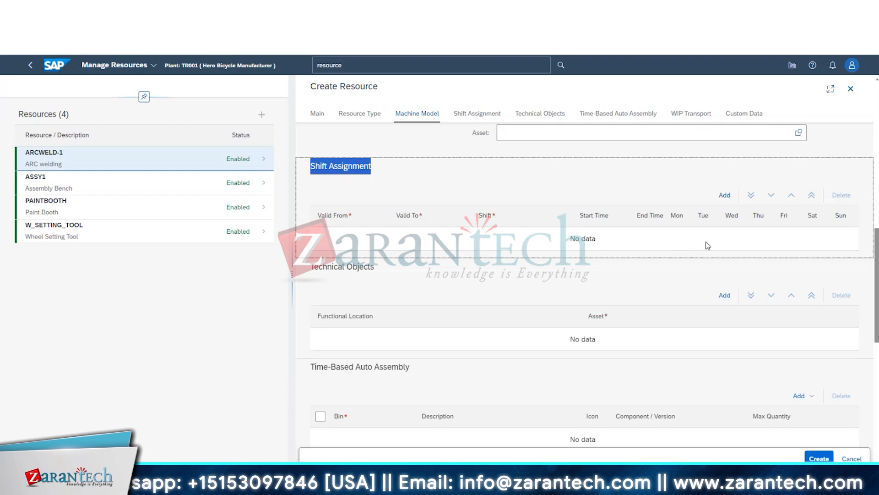
scroll(702, 248, "down", 1)
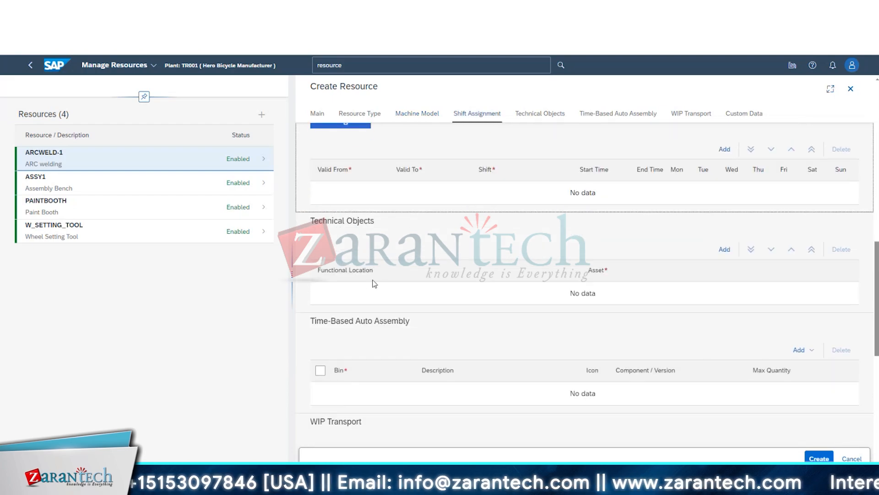
scroll(443, 250, "up", 3)
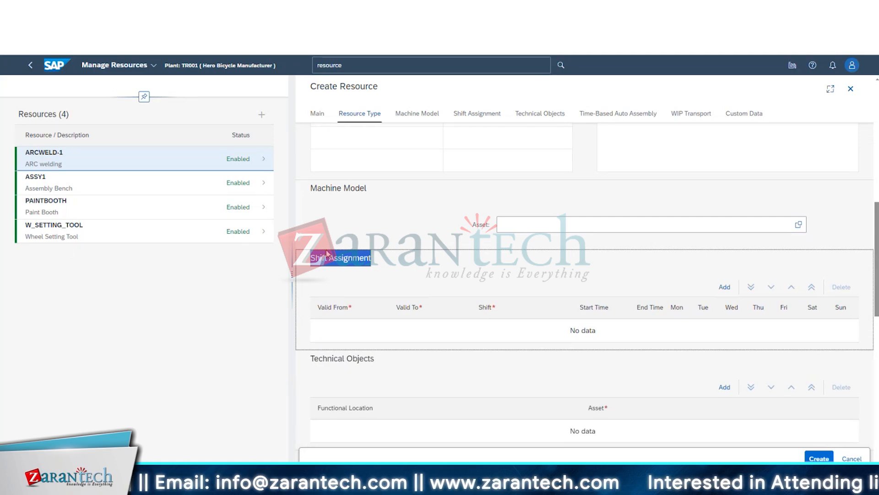
left_click_drag(467, 224, 491, 224)
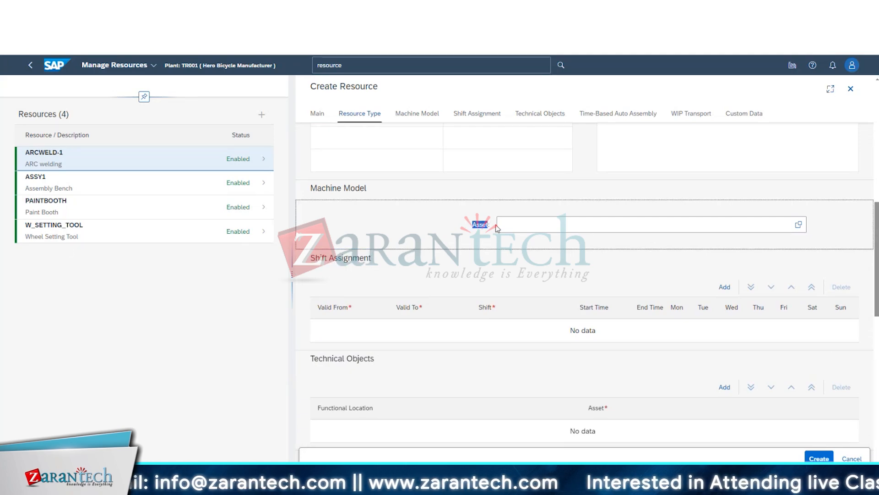
scroll(395, 213, "up", 1)
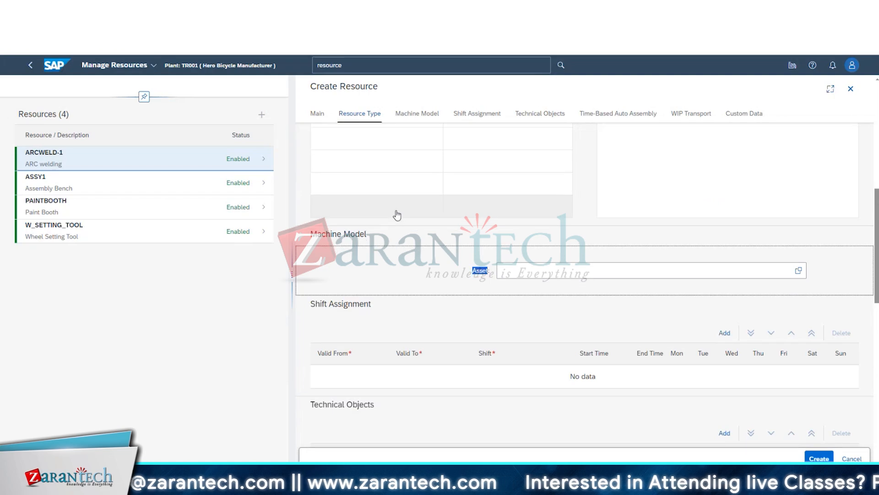
scroll(397, 215, "up", 1)
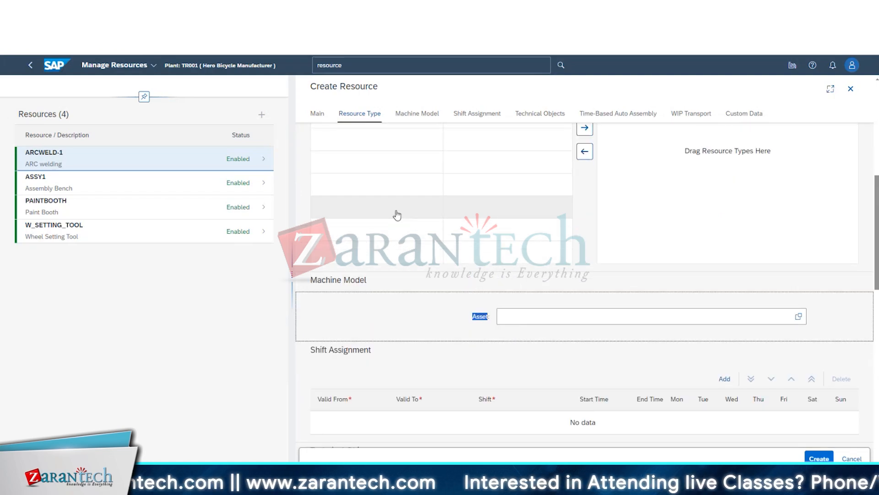
left_click(455, 332)
left_click_drag(491, 316, 474, 317)
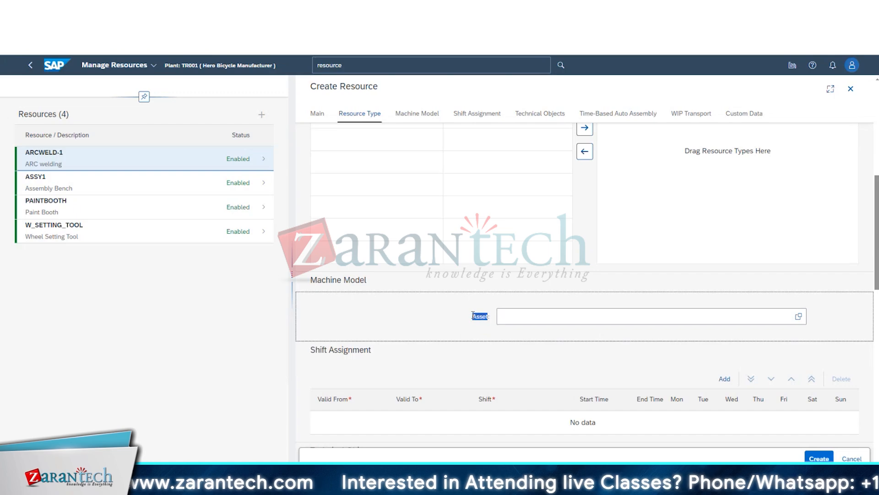
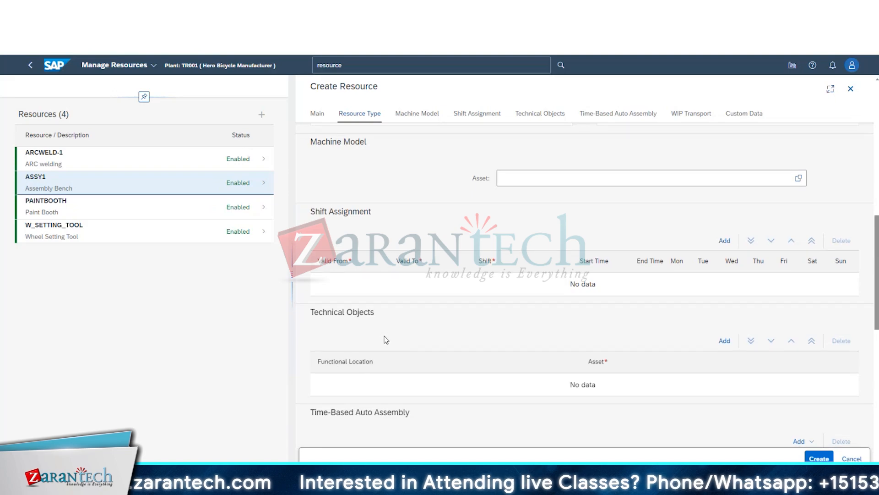
Step: Examine the Time-Based Auto Assembly section, including its options for adding bins, and dismiss them without adding any
scroll(383, 339, "down", 1)
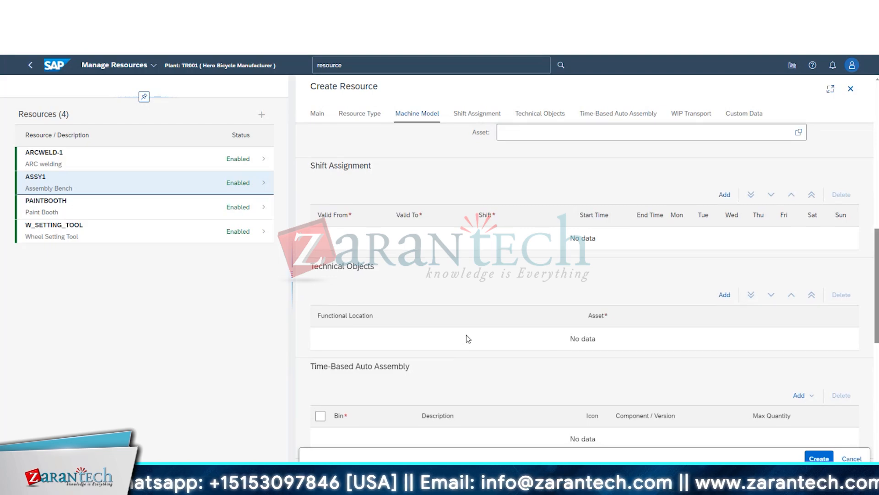
scroll(467, 335, "down", 2)
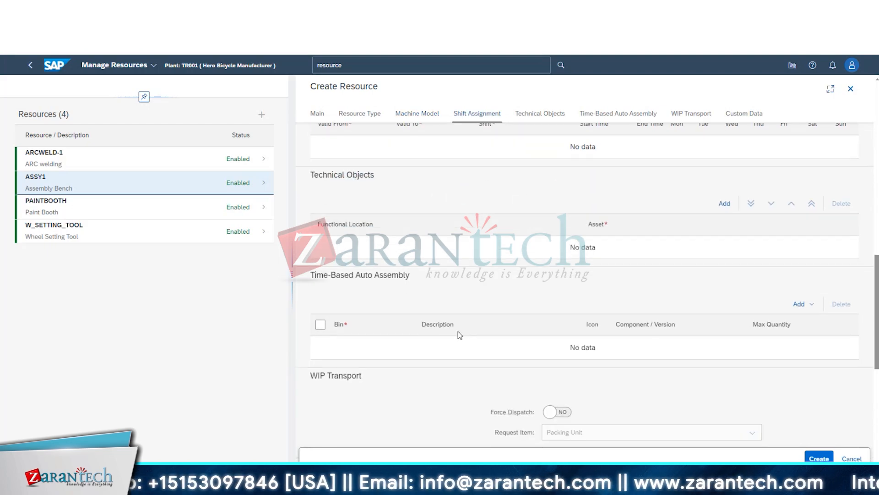
scroll(458, 309, "down", 2)
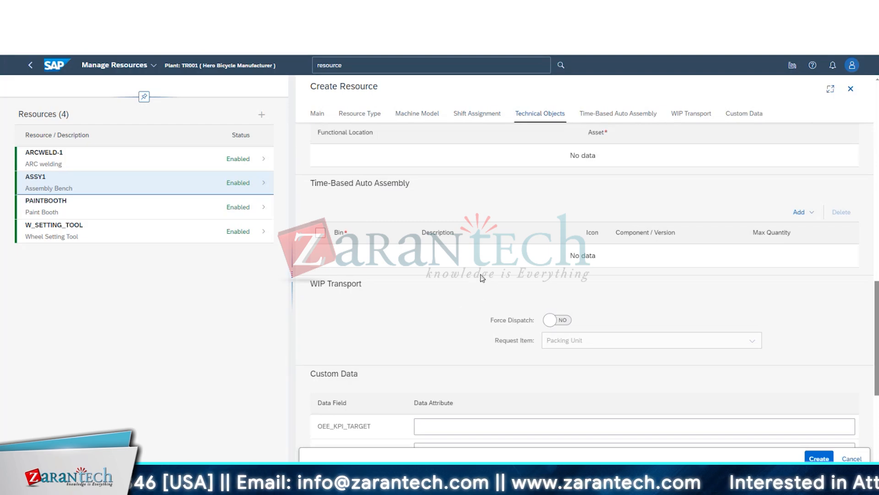
left_click(802, 212)
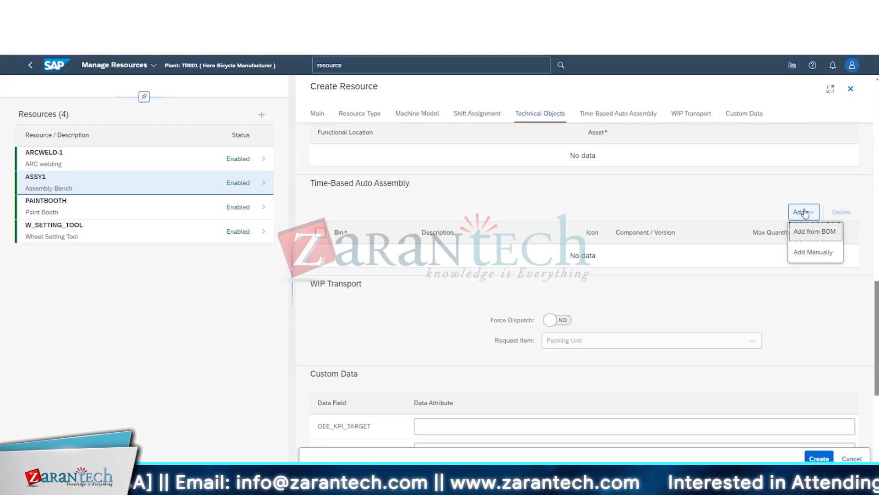
left_click(365, 280)
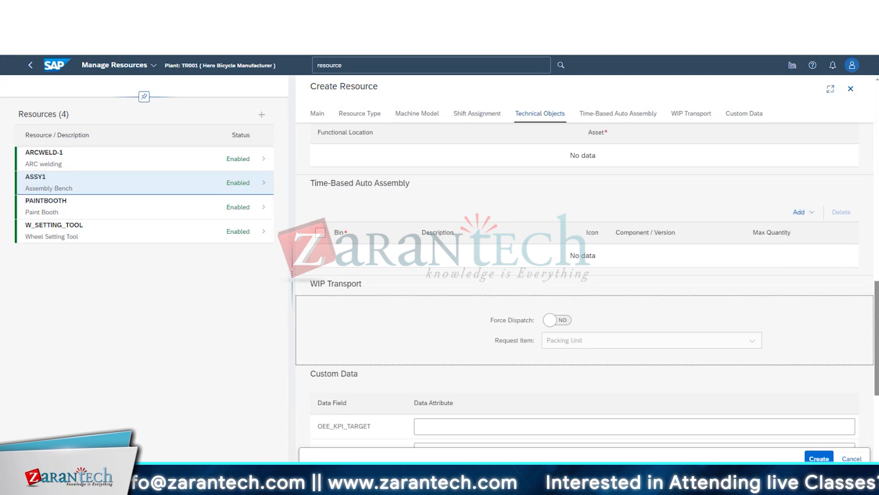
left_click(337, 233)
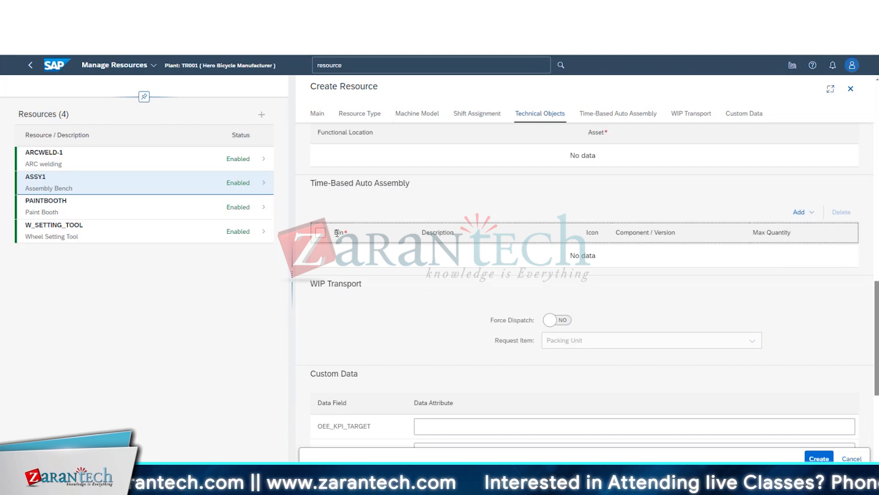
Step: Examine the Time-Based Auto Assembly section of the new resource, including its Bin, Description, Component / Version and Max Quantity columns
double_click(337, 233)
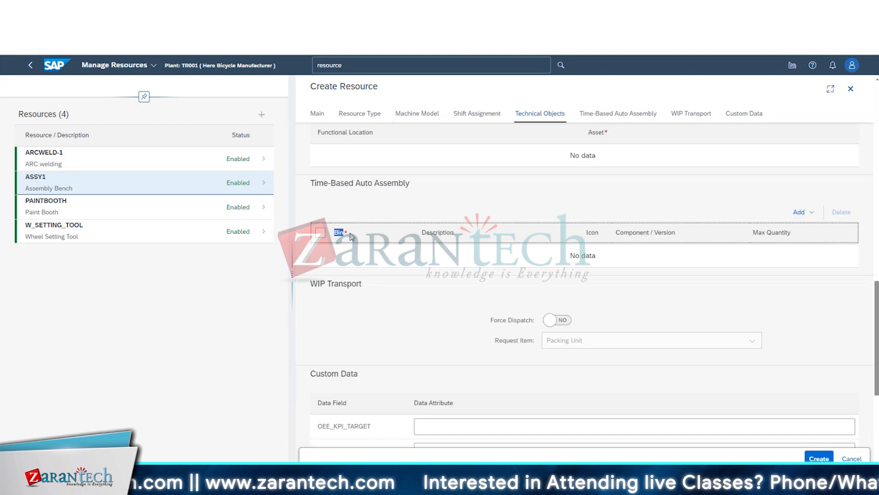
scroll(374, 268, "down", 1)
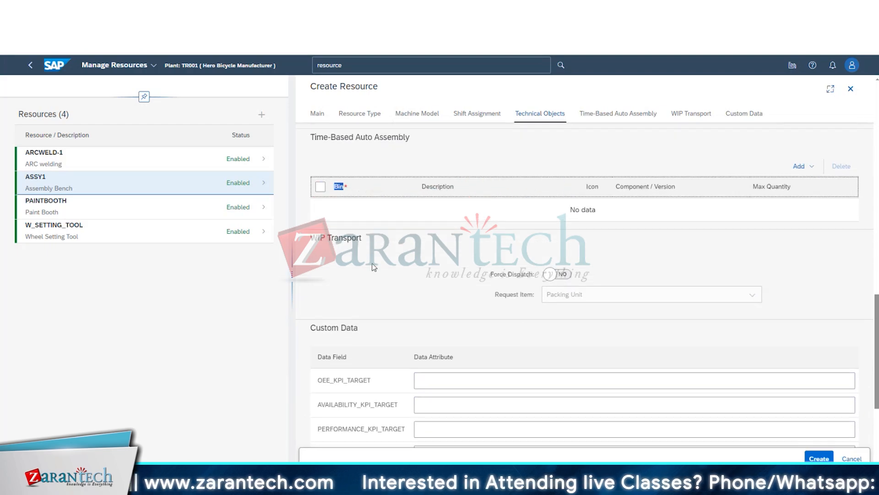
left_click_drag(311, 140, 444, 147)
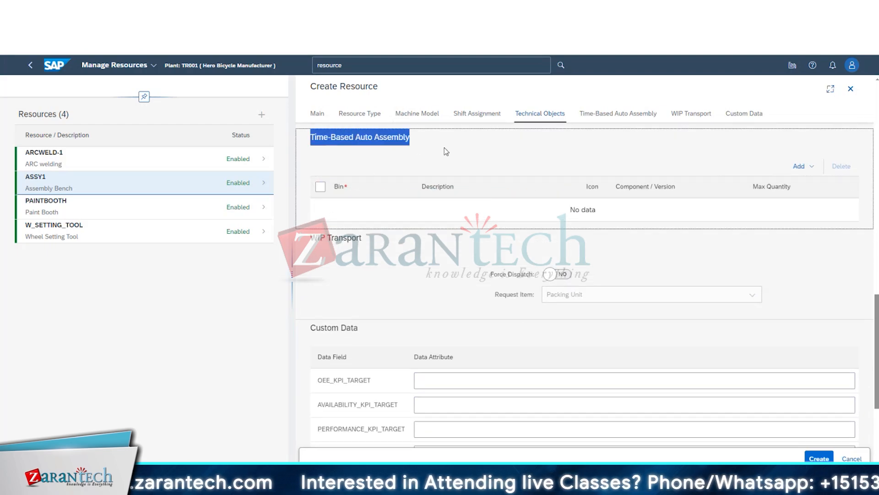
double_click(338, 187)
left_click_drag(351, 191, 694, 194)
triple_click(550, 215)
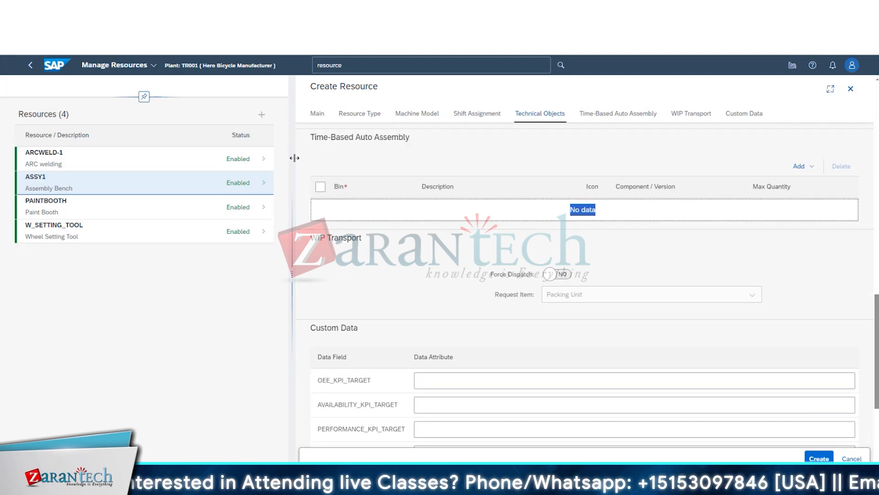
left_click_drag(315, 138, 434, 149)
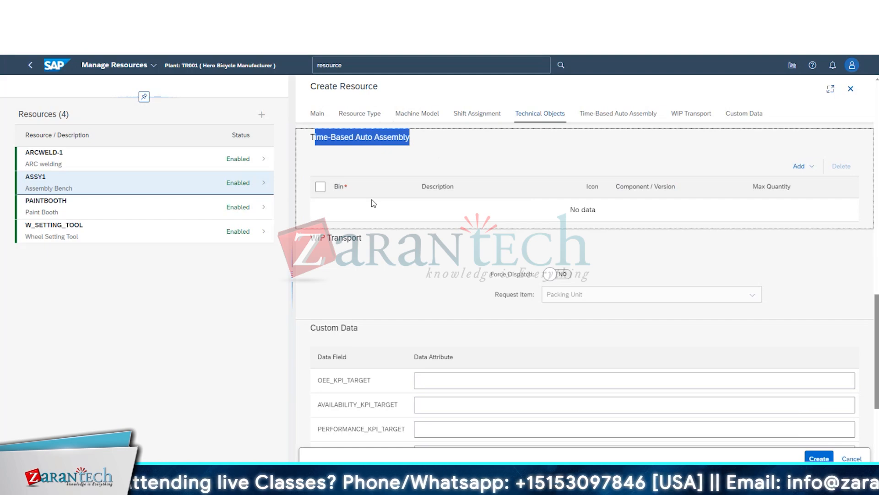
scroll(378, 206, "up", 1)
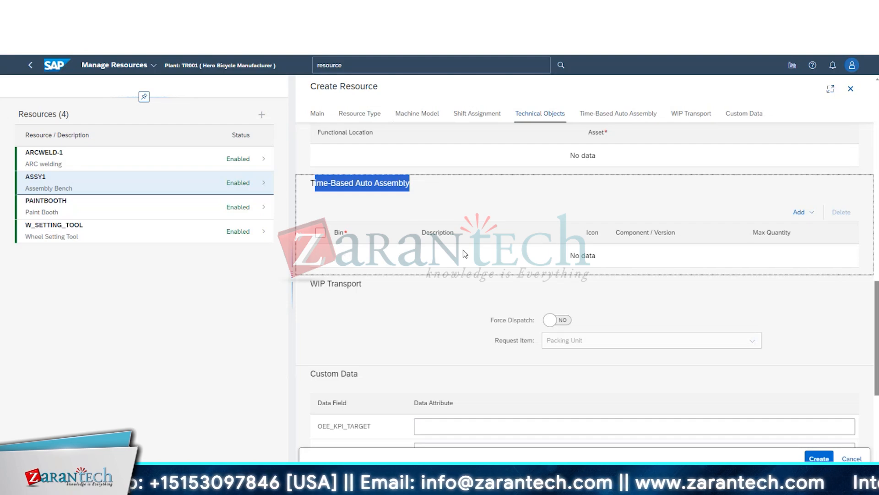
scroll(465, 253, "down", 1)
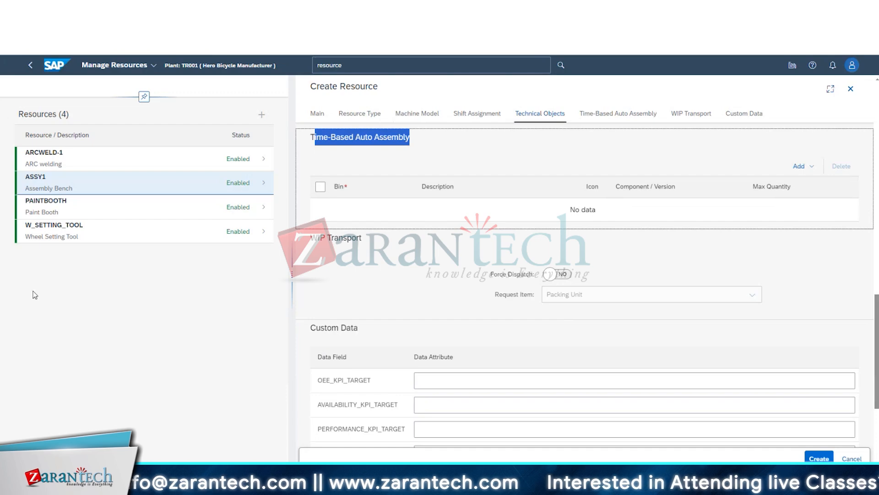
double_click(343, 186)
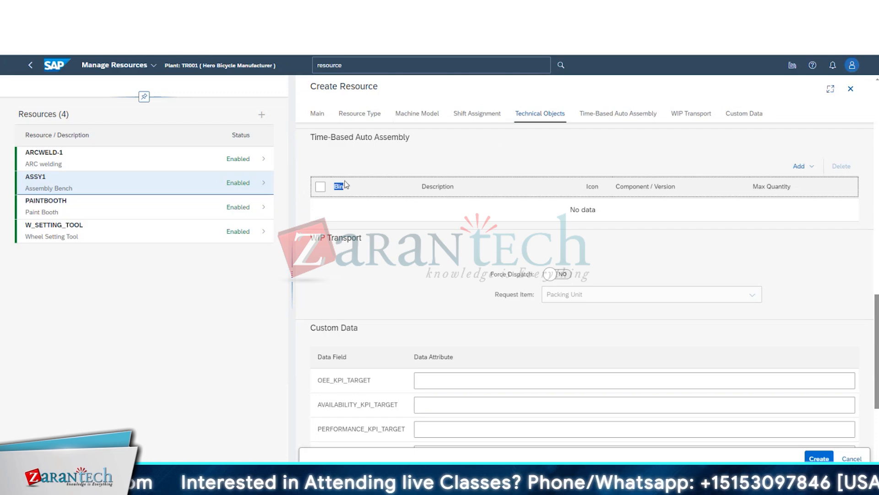
left_click_drag(311, 138, 420, 138)
Step: Examine the WIP Transport section and the Custom Data section's OEE, availability, performance and quality KPI target fields without entering values
left_click_drag(318, 234, 375, 241)
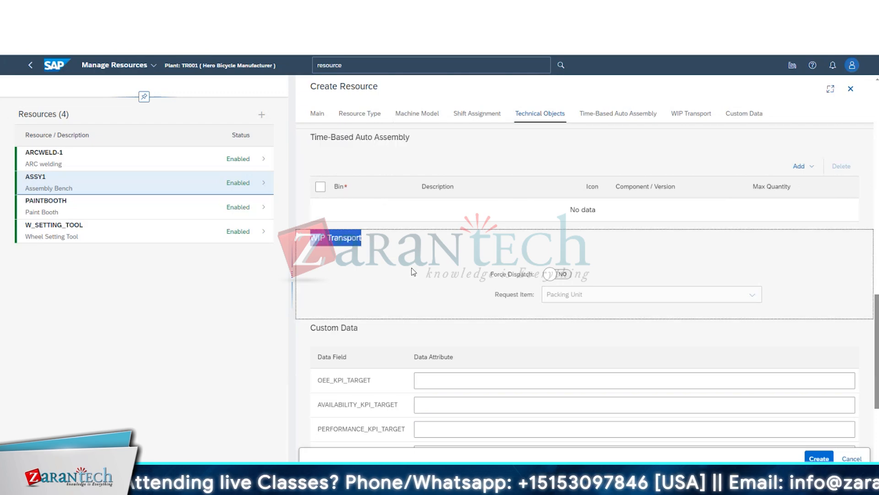
scroll(446, 253, "down", 3)
scroll(454, 264, "down", 2)
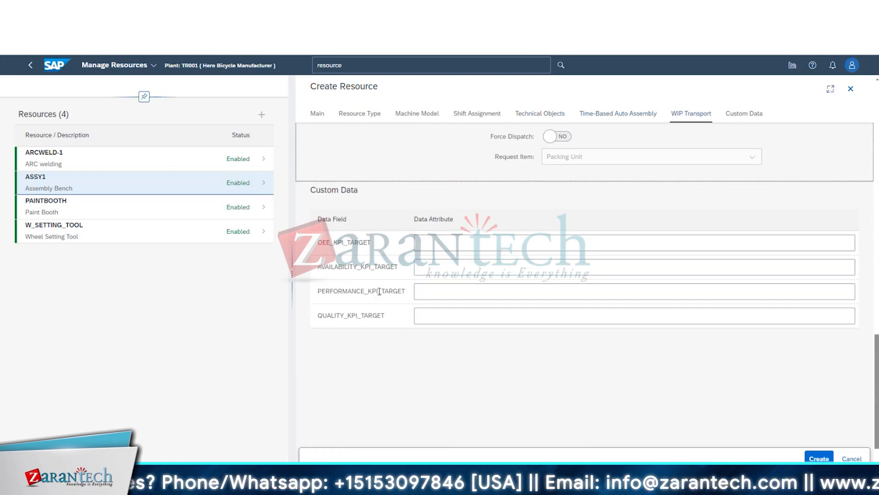
left_click_drag(318, 243, 381, 248)
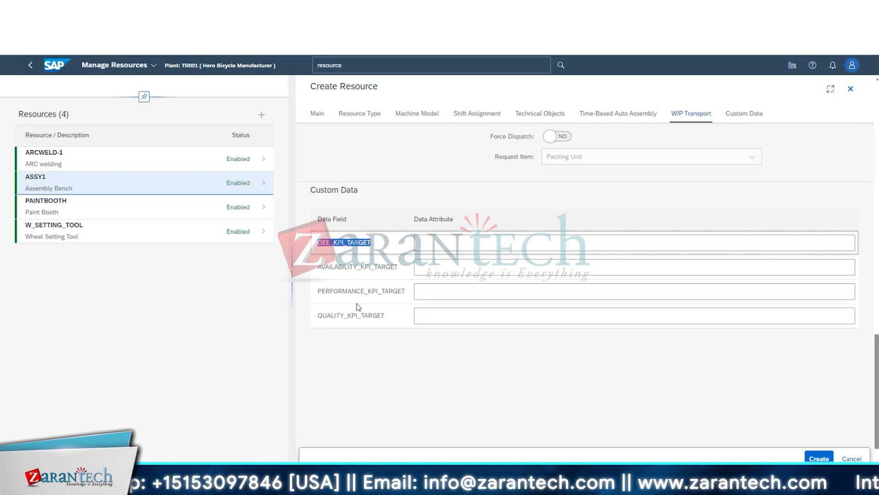
left_click(467, 241)
left_click(462, 265)
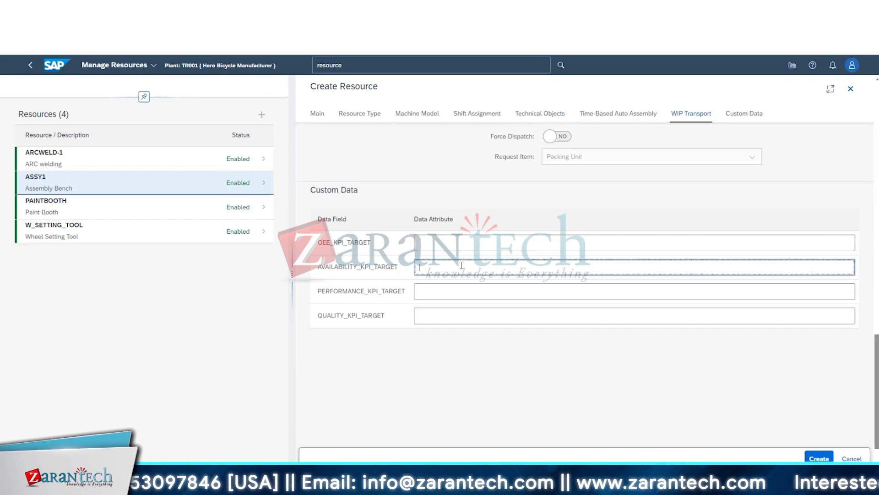
left_click(448, 293)
left_click(447, 314)
left_click(469, 245)
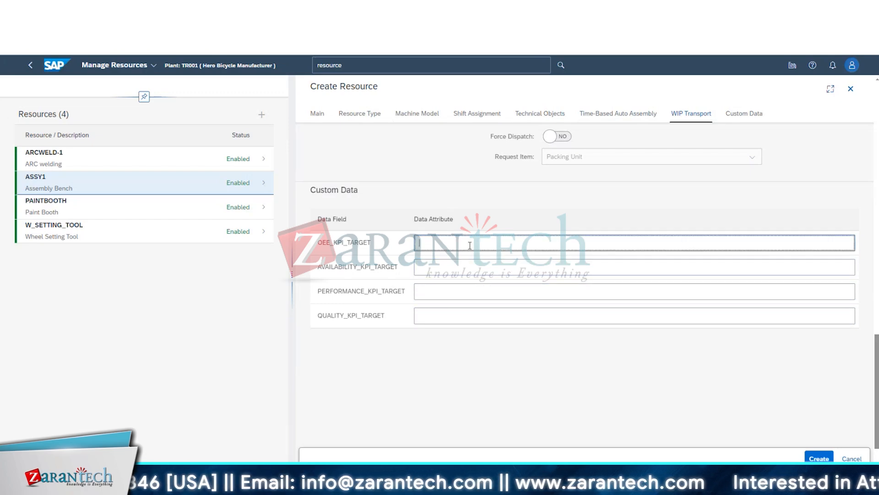
left_click(460, 276)
left_click(449, 301)
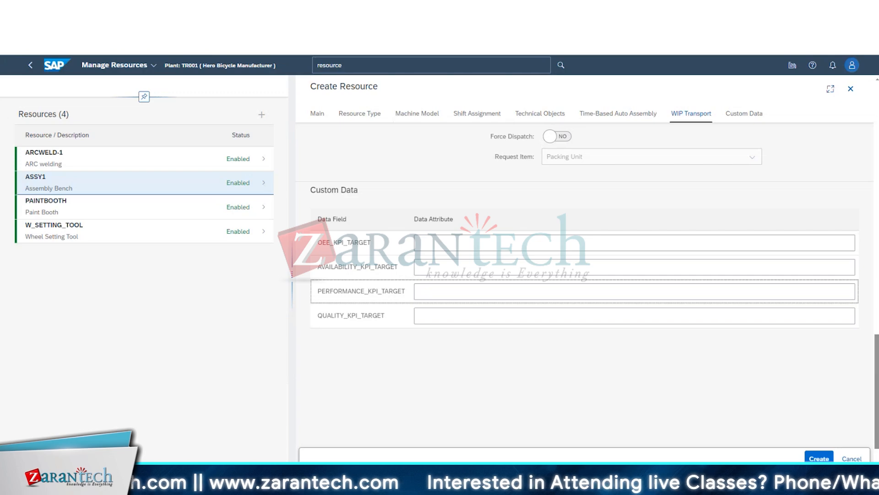
left_click(453, 246)
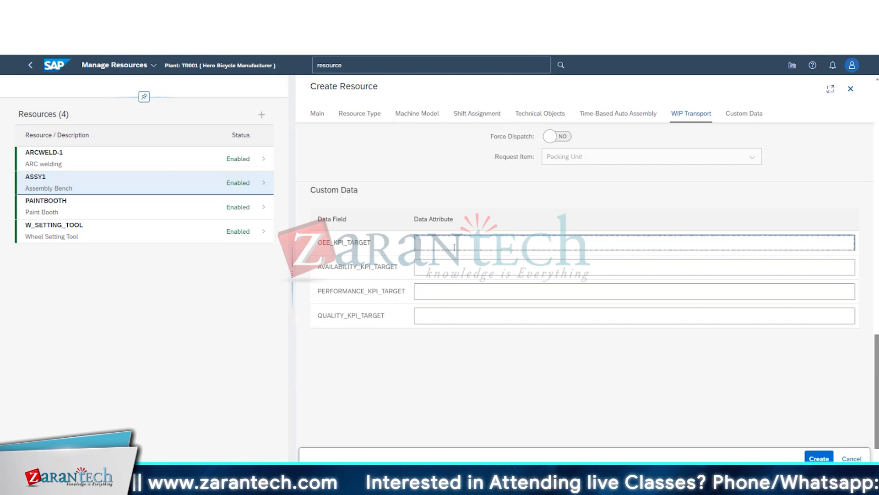
left_click_drag(316, 243, 372, 245)
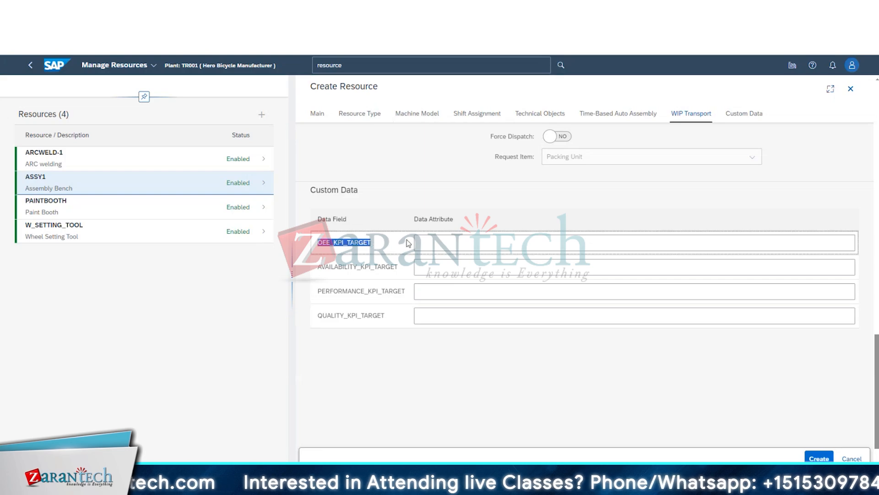
Step: Open the Manage Custom Data app in a new browser tab and show the custom field definitions for Resource
key("ctrl+t")
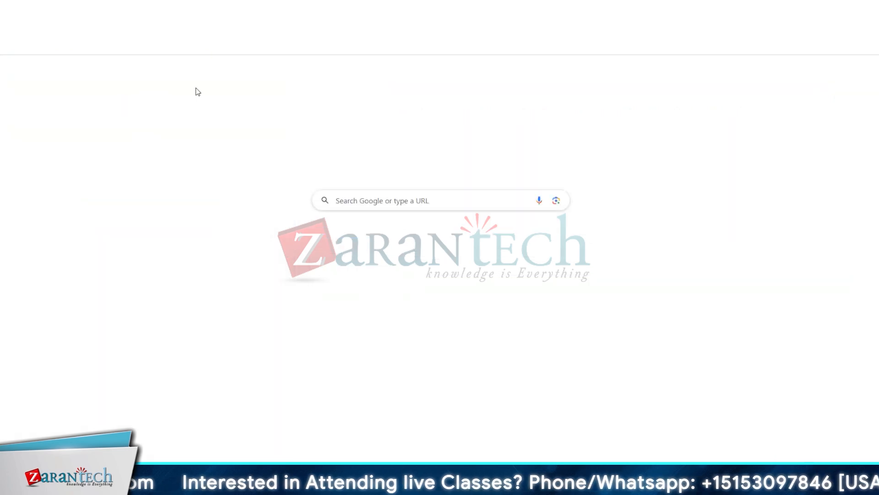
left_click(235, 51)
left_click(239, 67)
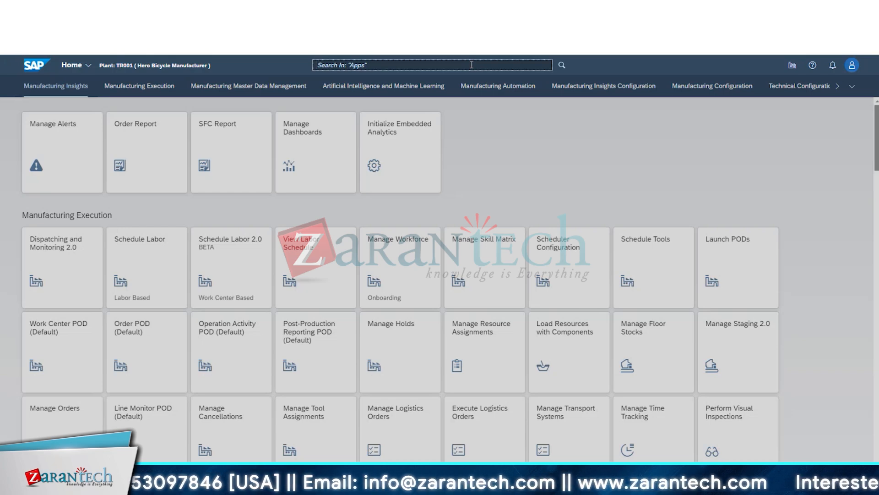
type("cu")
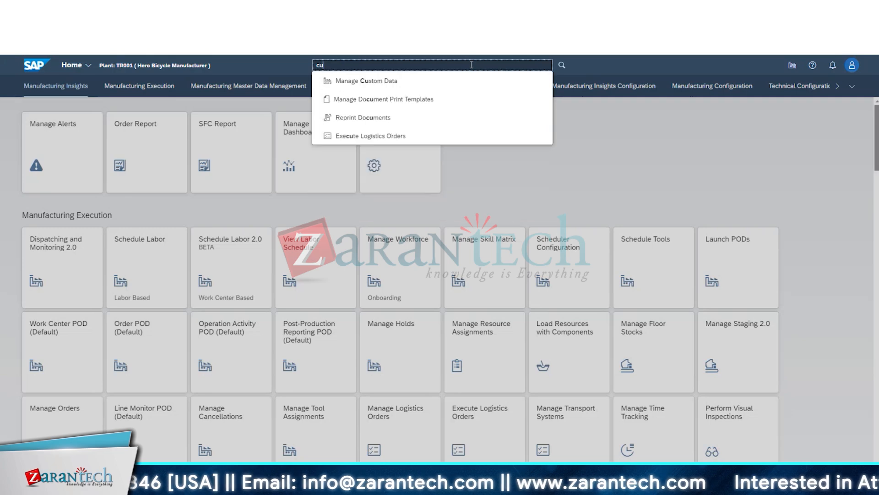
type("st")
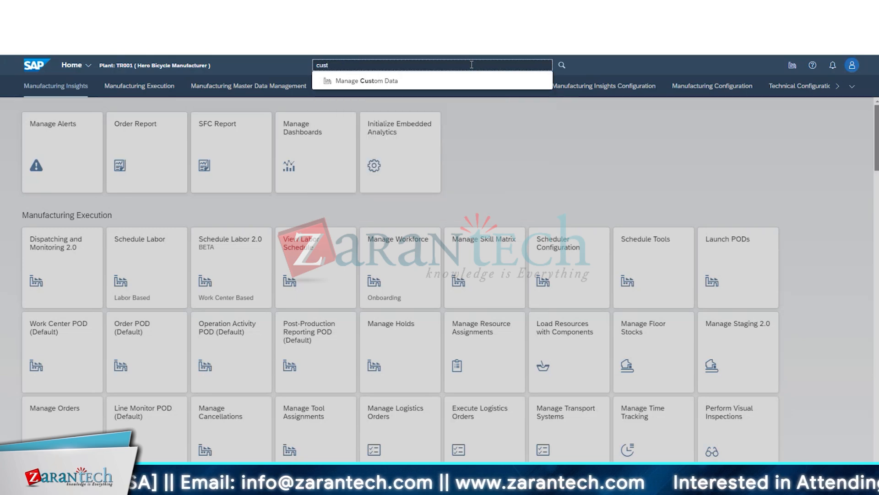
left_click(382, 83)
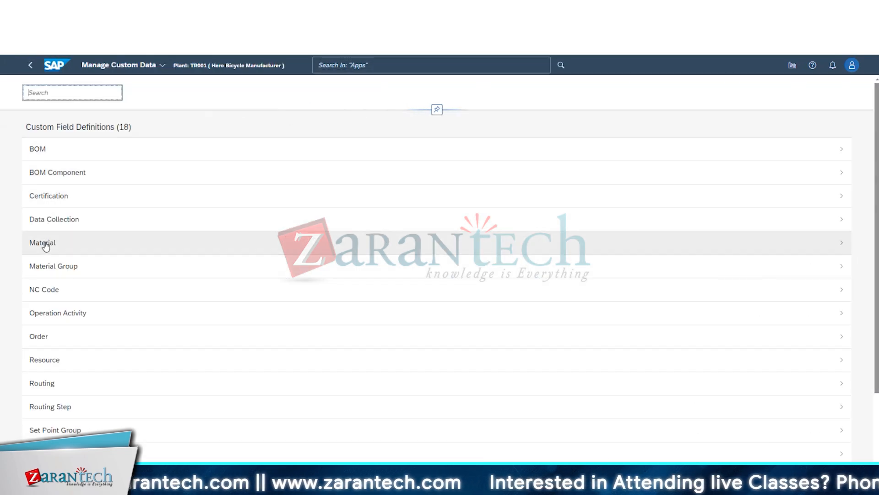
scroll(63, 173, "down", 3)
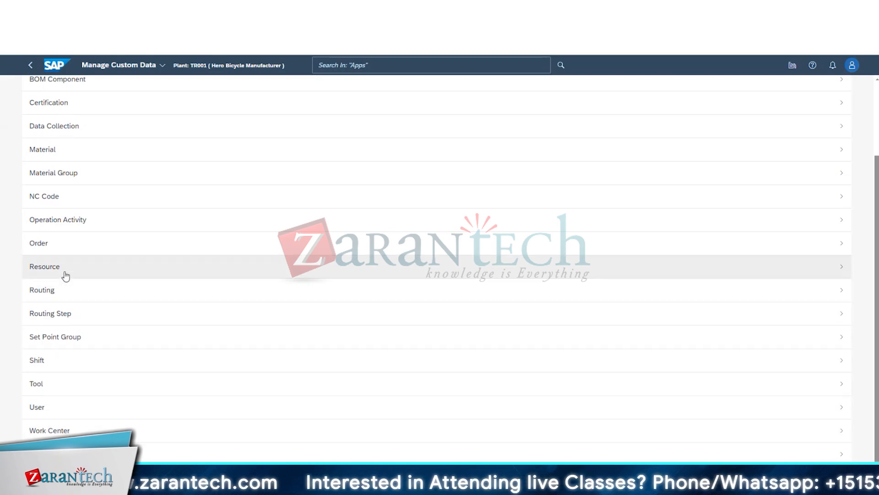
scroll(80, 221, "up", 2)
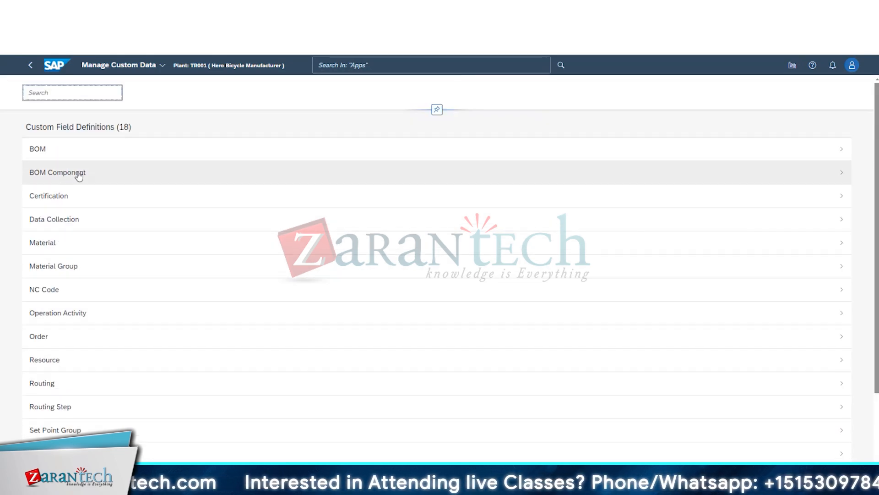
left_click(59, 370)
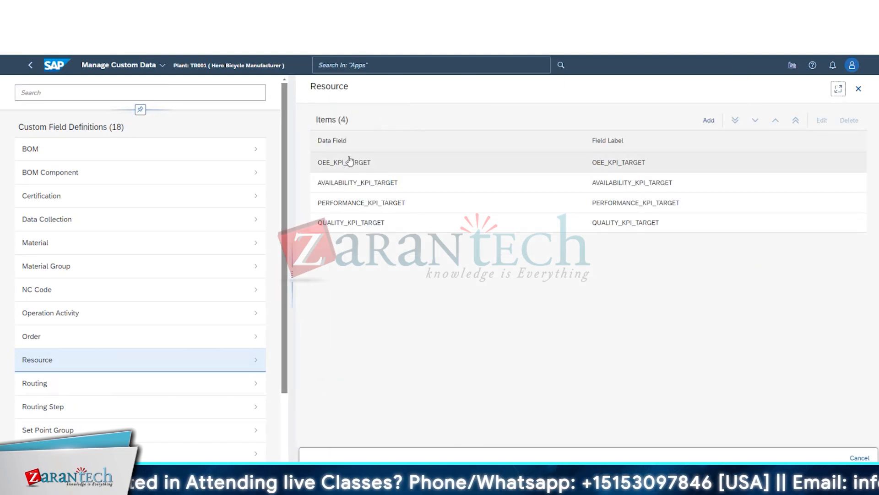
Step: Add a custom field to Resource with data field TEST_FEILD and label "Testing the field", and save it
left_click(708, 120)
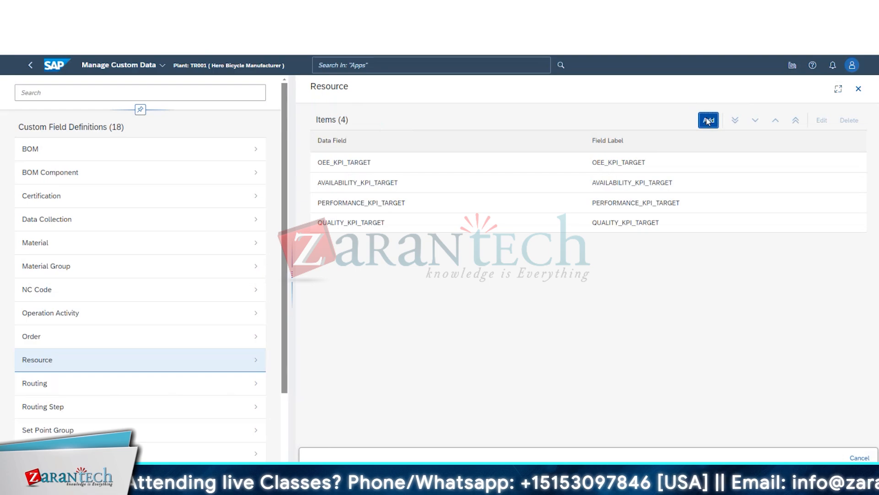
type("T")
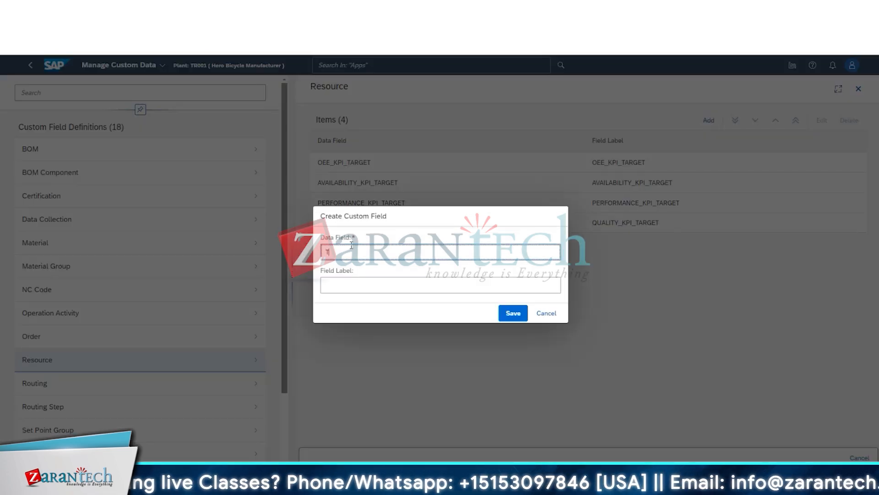
type("EST_FEILD")
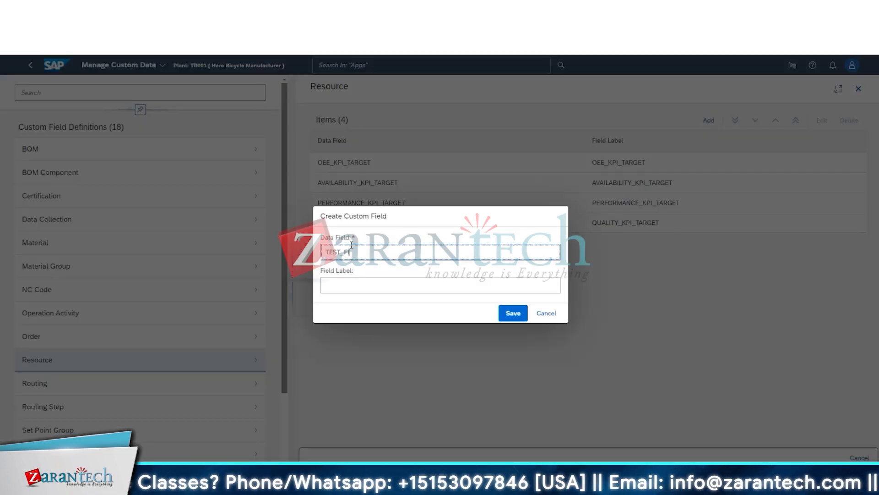
left_click(413, 286)
type("Testing Field")
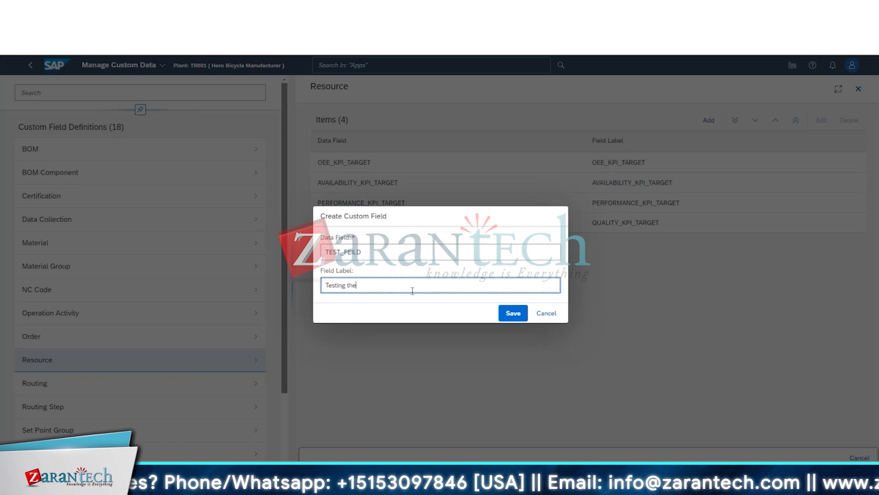
left_click(524, 316)
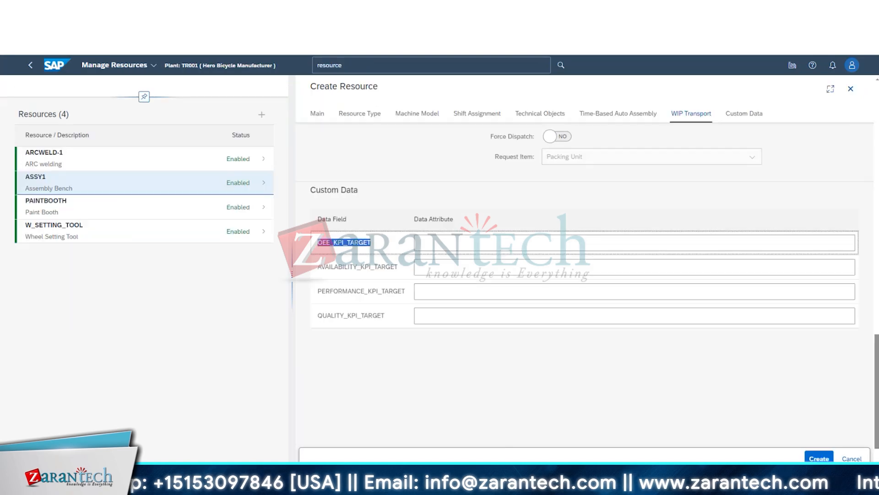
Step: Return to the Create Resource form and copy the resource name ARCWELD-1
scroll(449, 367, "up", 15)
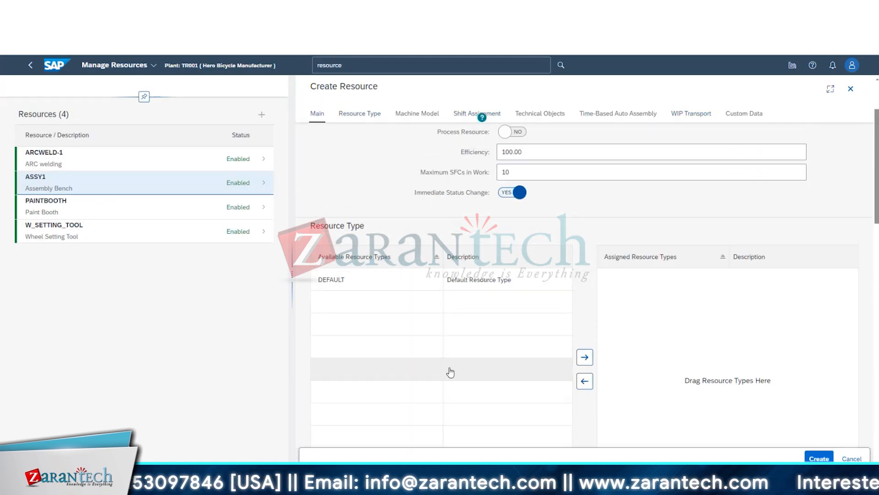
scroll(451, 372, "up", 2)
left_click_drag(543, 148, 488, 147)
key("ctrl+c")
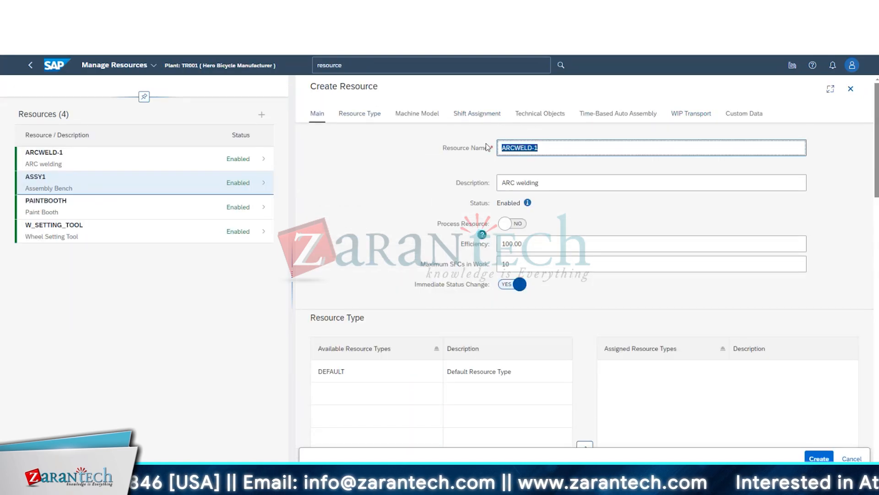
Step: Leave the unsaved Create Resource page, discarding its entries, and return to the Resource custom fields in Manage Custom Data
scroll(586, 270, "down", 5)
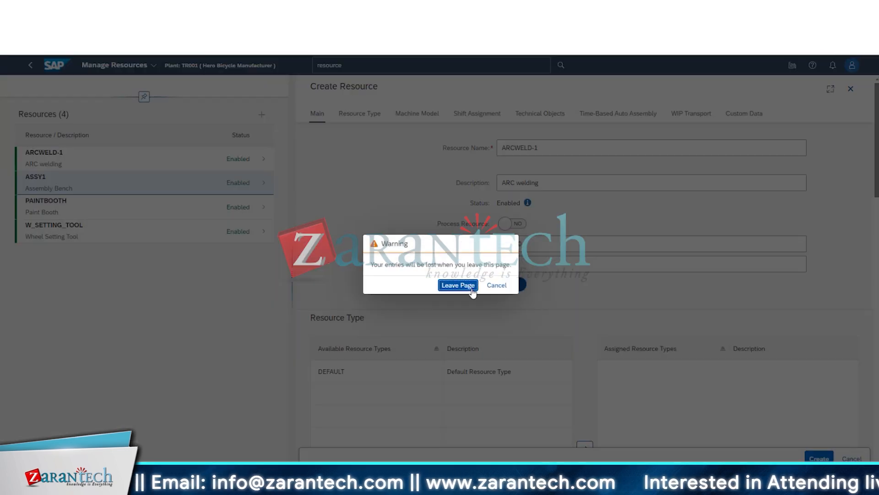
left_click(458, 285)
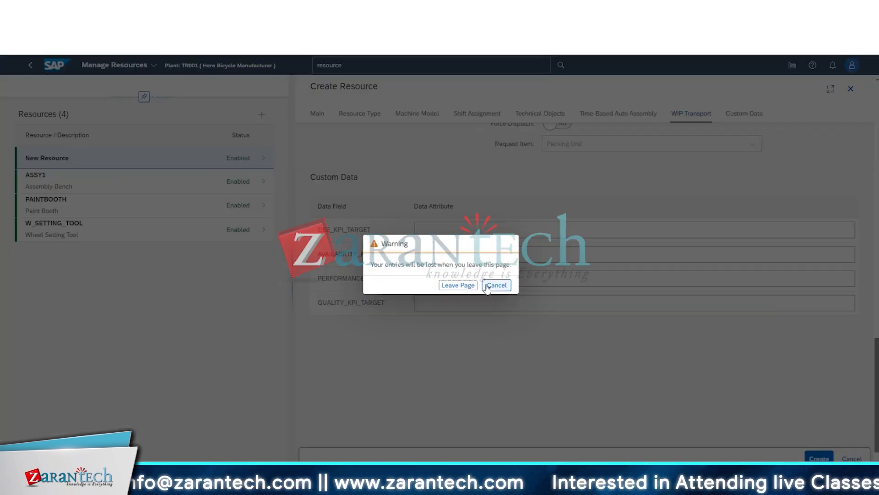
left_click(492, 285)
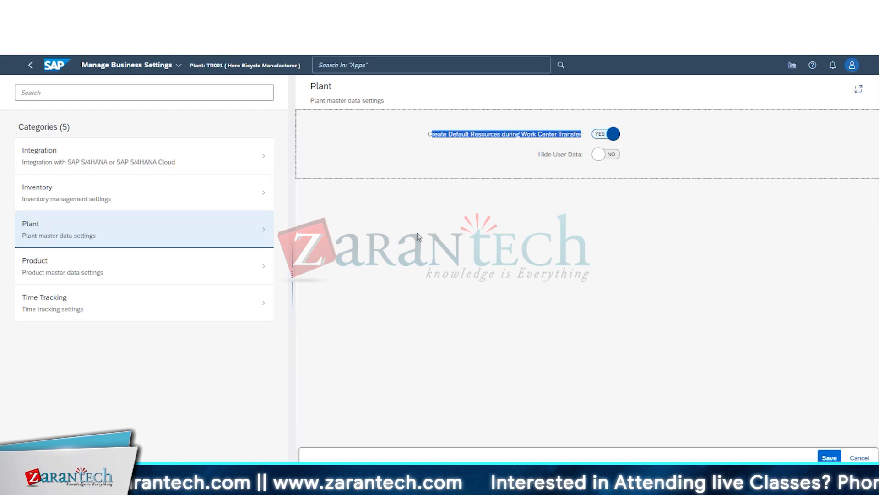
left_click(418, 238)
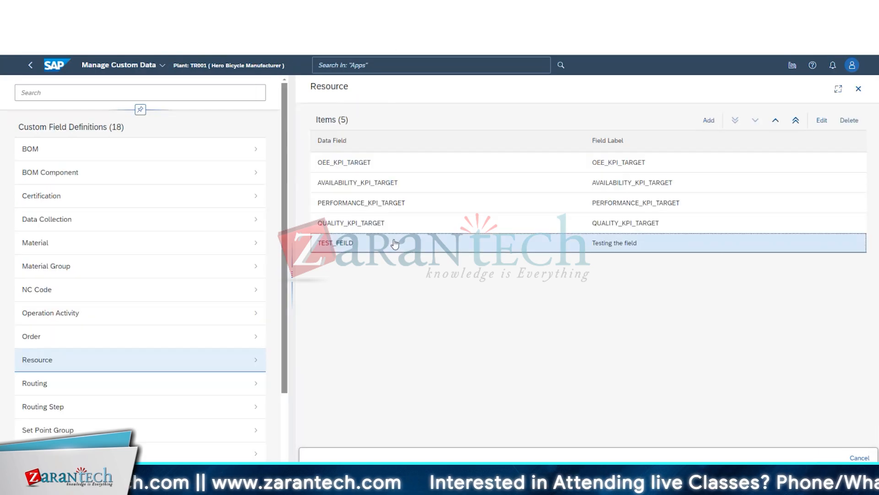
Step: Open a blank Create Resource form in Manage Resources and check its Custom Data section for the newly added field
left_click(366, 65)
type("fiel")
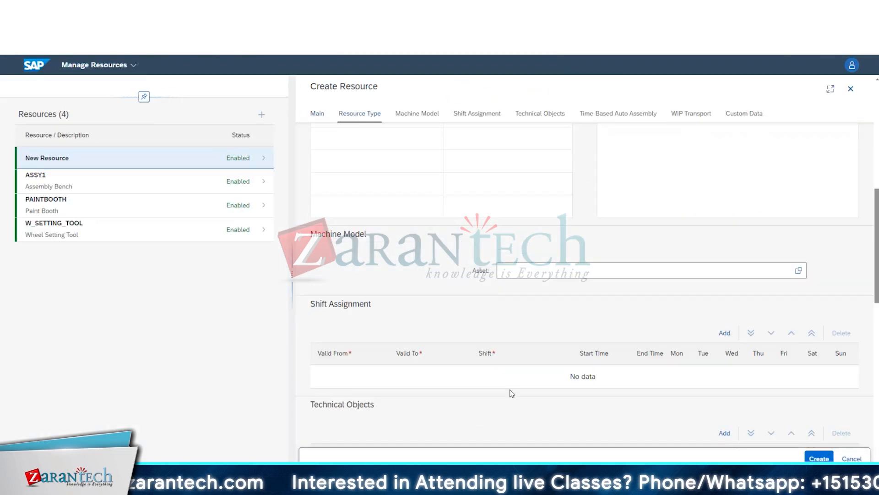
scroll(512, 394, "down", 10)
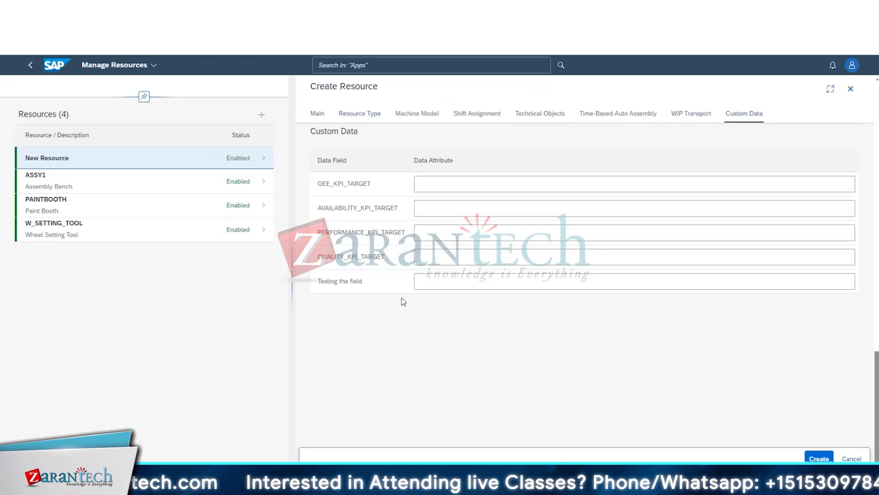
scroll(400, 301, "up", 5)
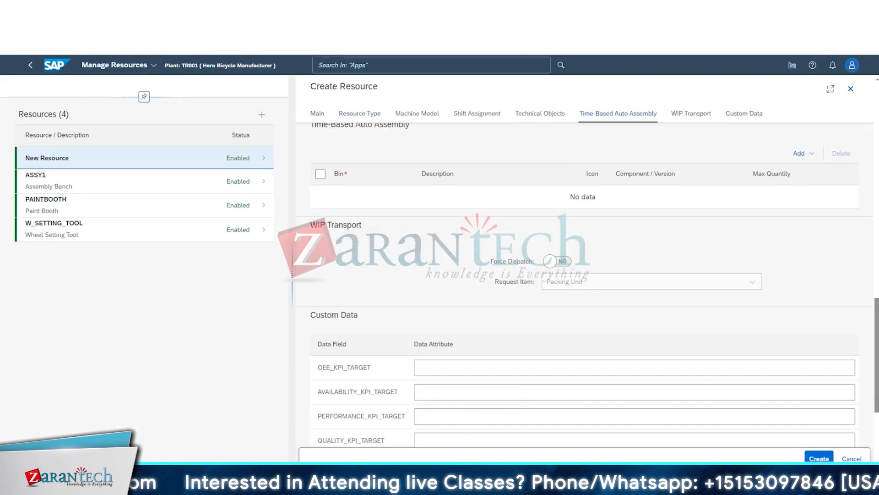
Step: Enter ARCWELD-1 as the resource name in the Main section of the new resource
scroll(670, 213, "up", 10)
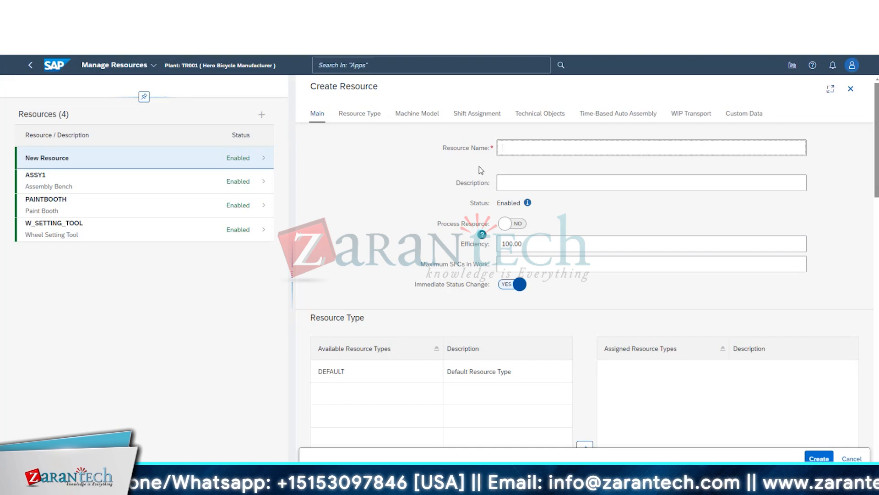
key("ctrl+v")
left_click(509, 182)
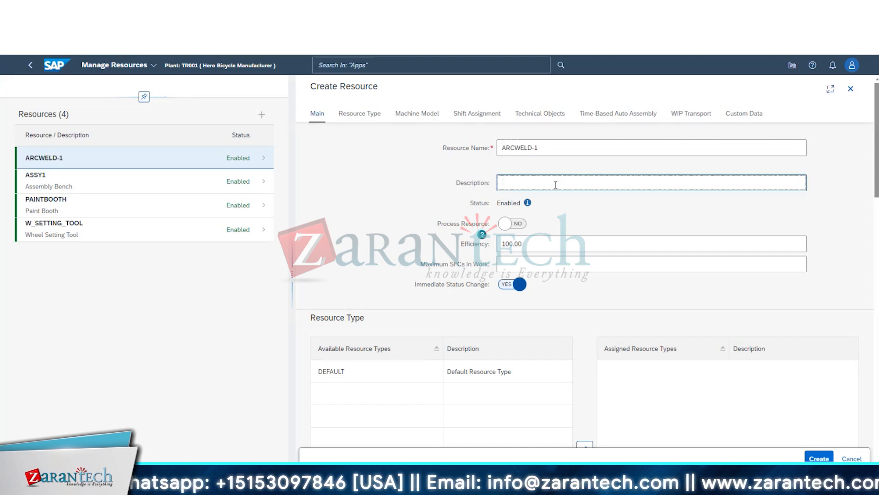
Step: Examine the "Testing the field" entry and its data attribute in the resource's Custom Data section
scroll(555, 185, "down", 15)
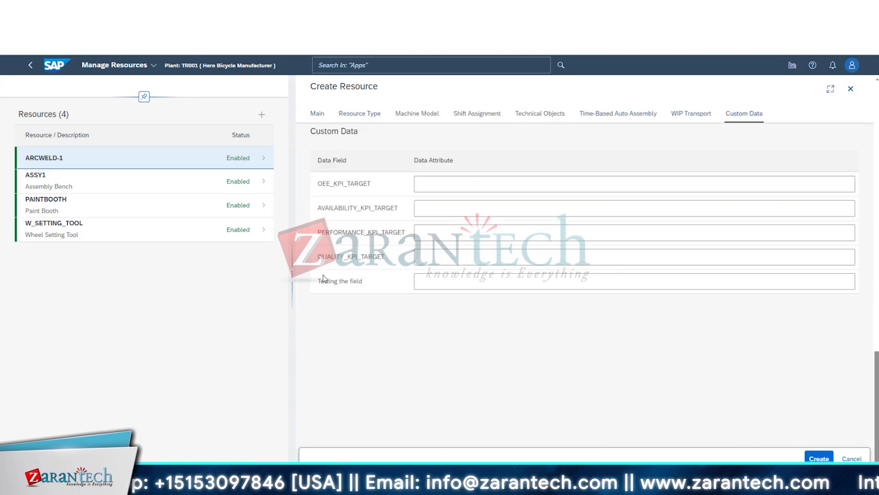
left_click_drag(317, 283, 366, 283)
left_click(466, 287)
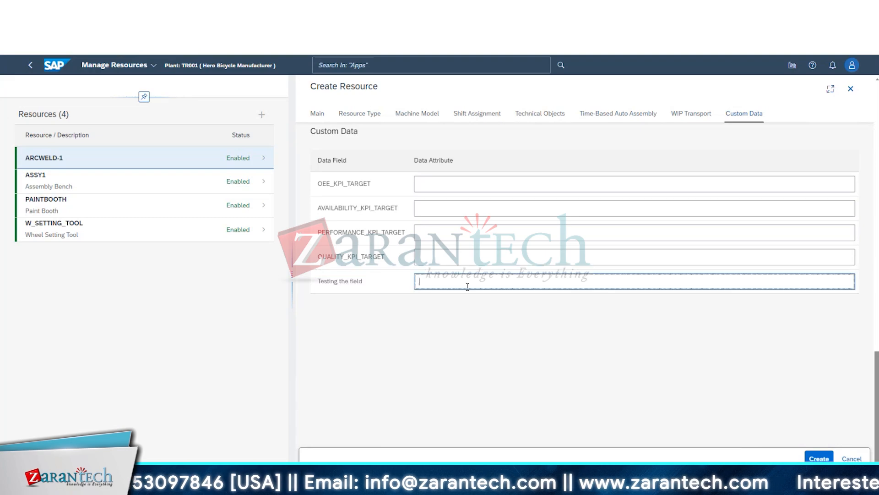
left_click(432, 261)
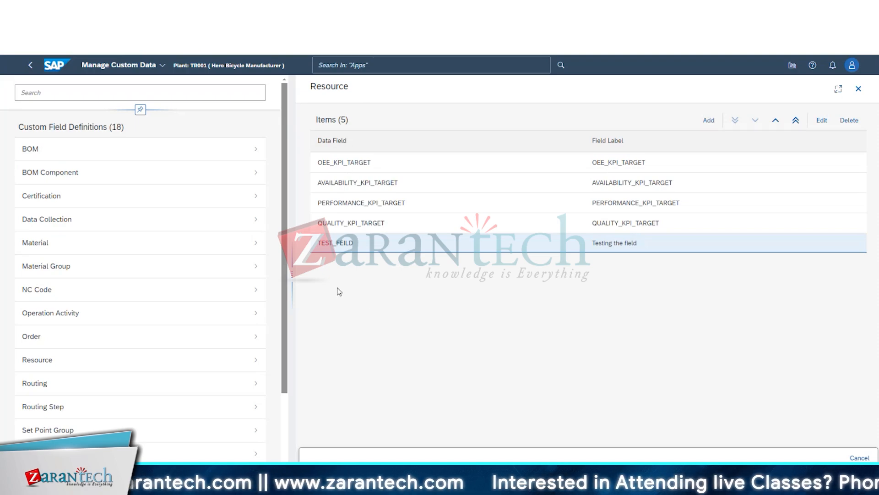
Step: Switch to Manage Custom Data and compare the data fields and field labels of the Resource entries, including TEST_FEILD
left_click_drag(316, 140, 646, 138)
left_click(666, 308)
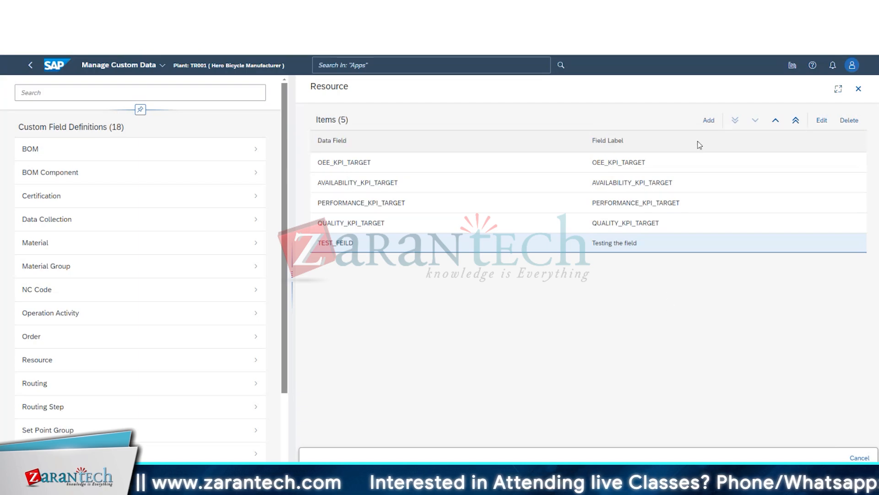
left_click(642, 245)
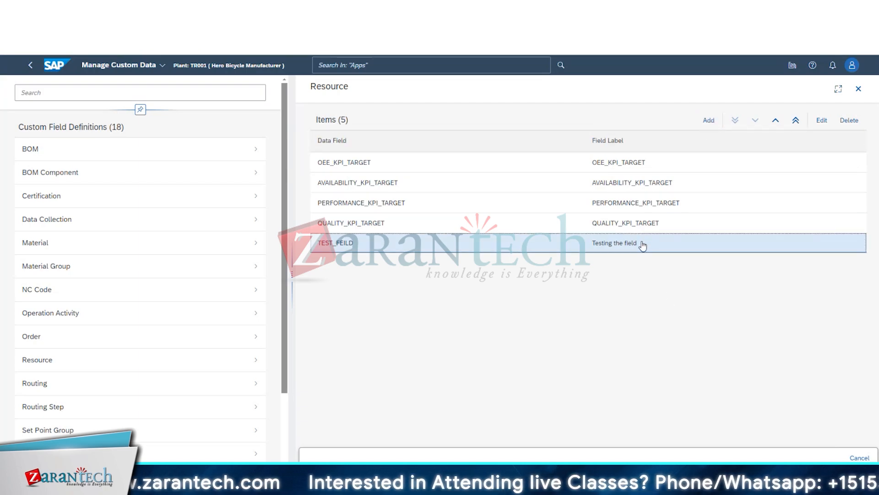
scroll(122, 383, "down", 2)
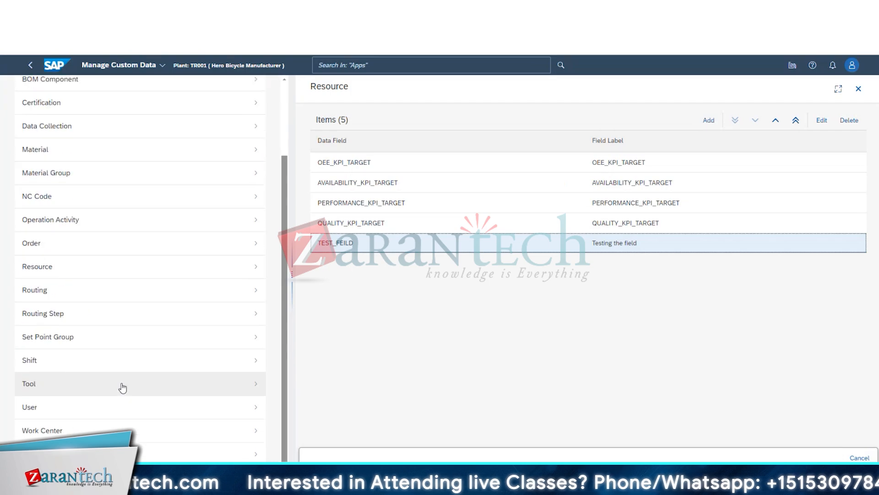
left_click(624, 222)
left_click(634, 202)
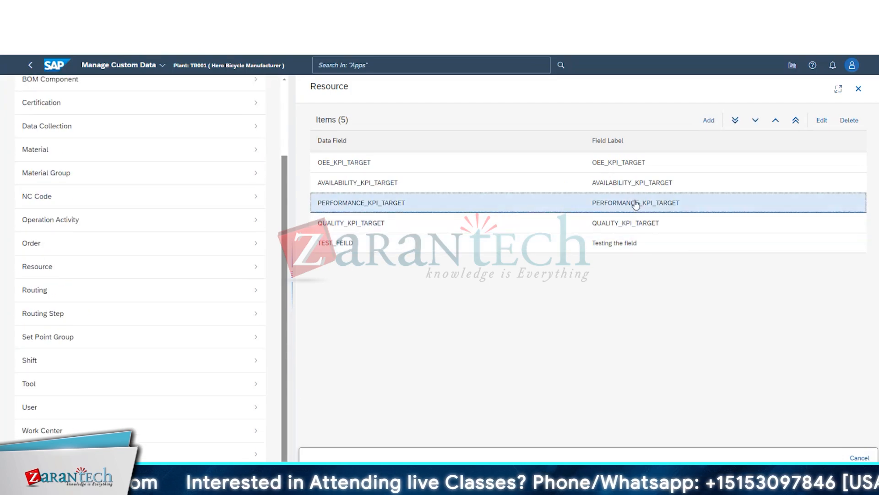
left_click(641, 182)
left_click(631, 166)
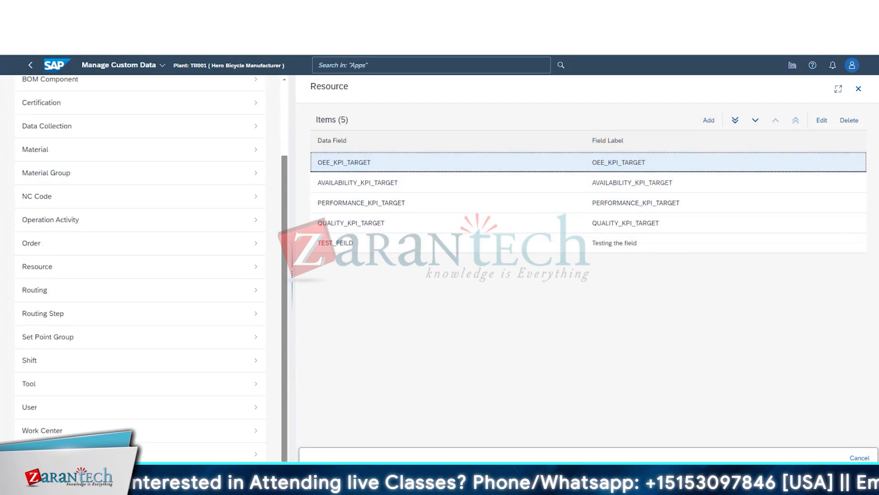
left_click(376, 249)
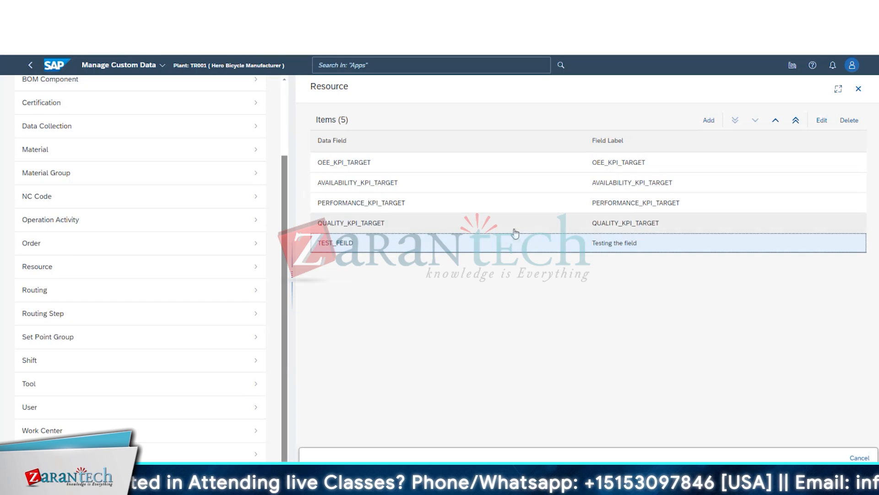
left_click_drag(588, 243, 648, 247)
left_click(380, 248)
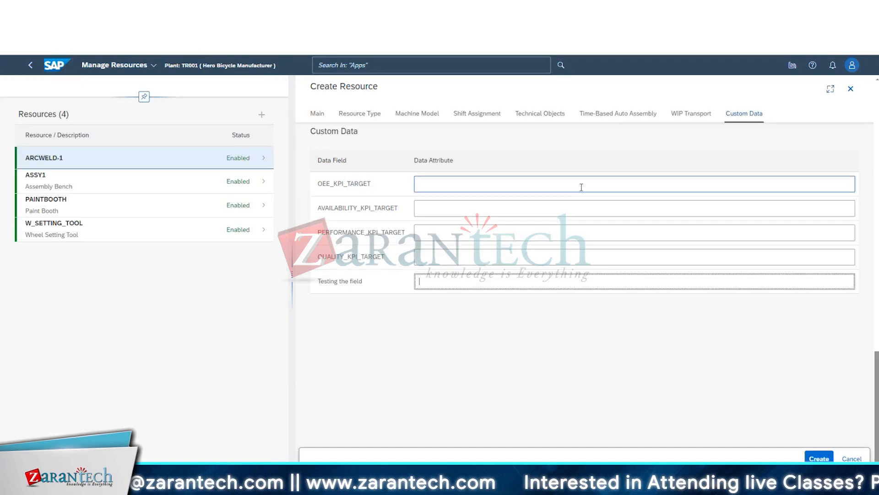
Step: Go back to the Create Resource form and review its sections down to the KPI target fields under Custom Data
scroll(581, 193, "up", 10)
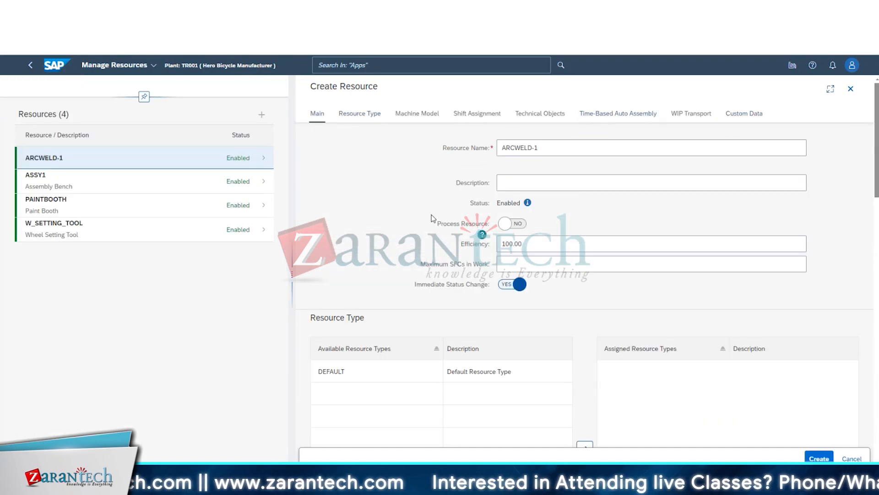
scroll(431, 214, "down", 5)
scroll(394, 371, "down", 6)
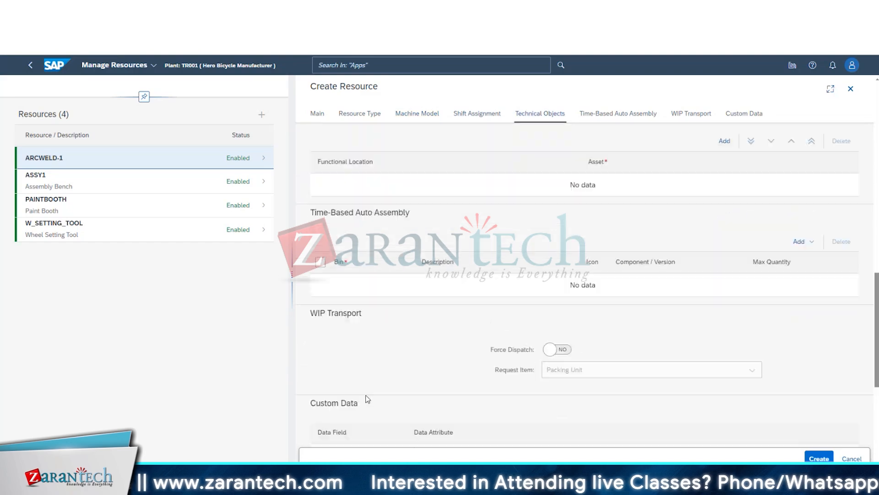
scroll(432, 402, "down", 4)
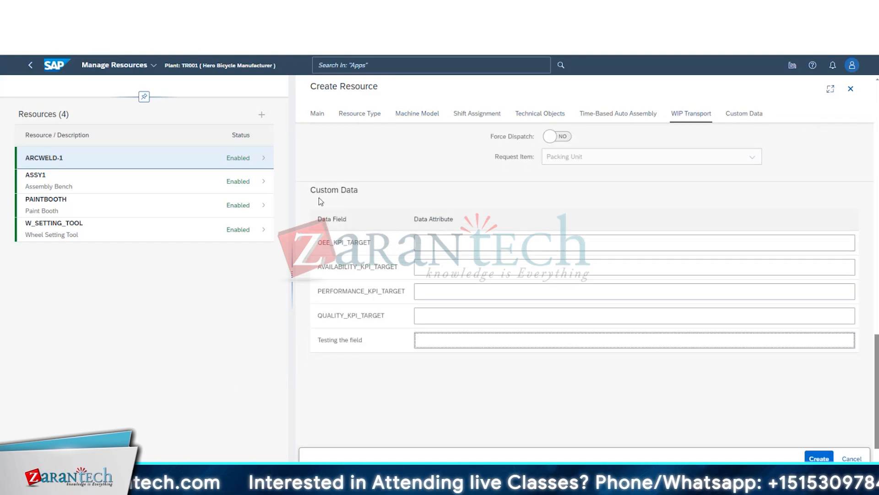
mouse_move(313, 241)
left_mouse_down()
mouse_move(405, 293)
mouse_move(385, 319)
mouse_move(357, 267)
mouse_move(325, 236)
left_mouse_up()
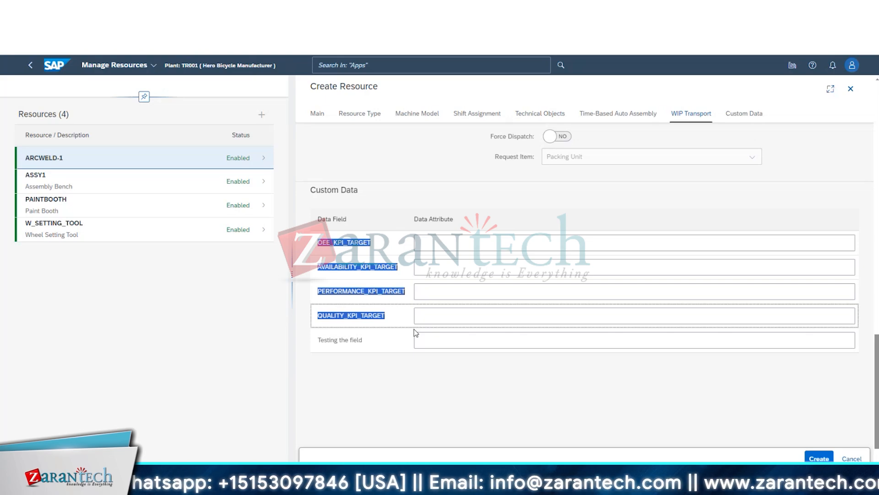
left_click(395, 347)
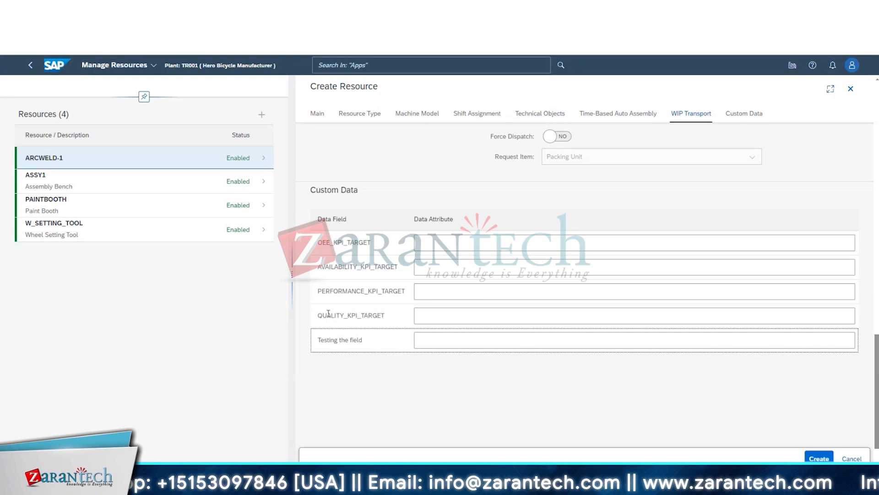
left_click(433, 243)
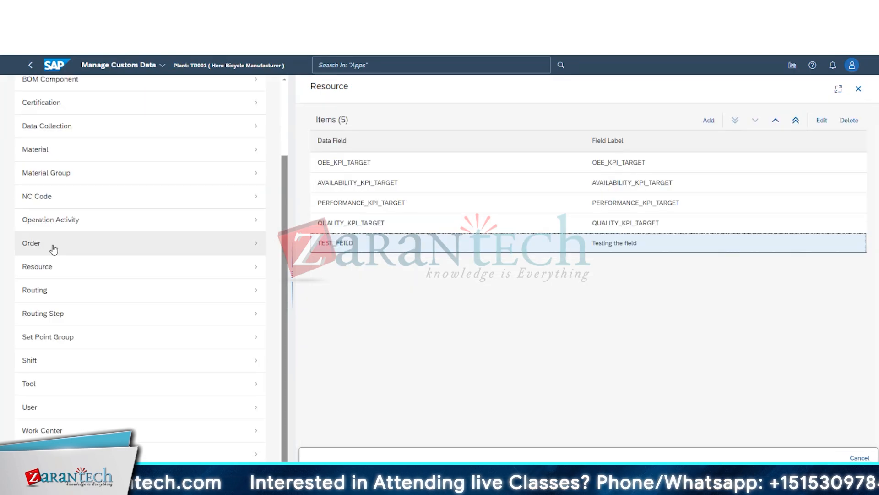
Step: Return to Manage Custom Data and show the custom field definitions for Order
scroll(53, 250, "up", 2)
scroll(51, 254, "down", 2)
left_click(54, 249)
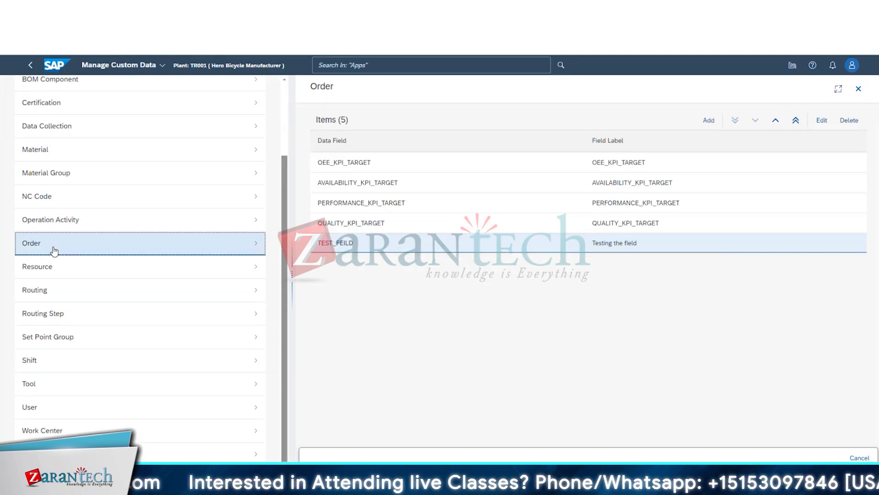
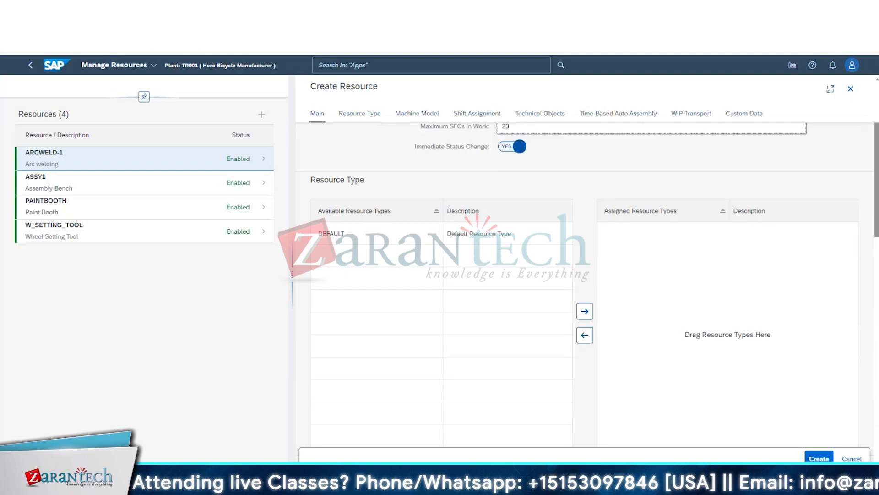
Step: Create the ARCWELD-1 resource from the completed form and review its name and its created and changed timestamps
left_click(818, 459)
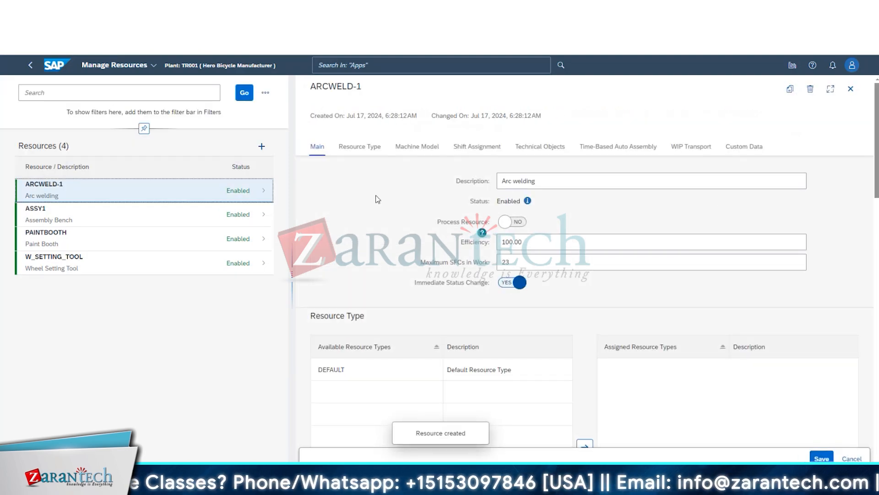
left_click(357, 149)
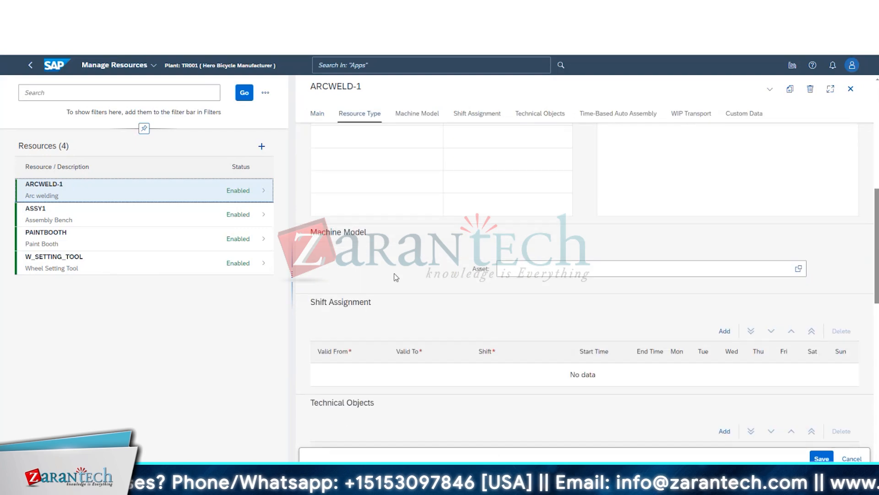
scroll(477, 255, "up", 5)
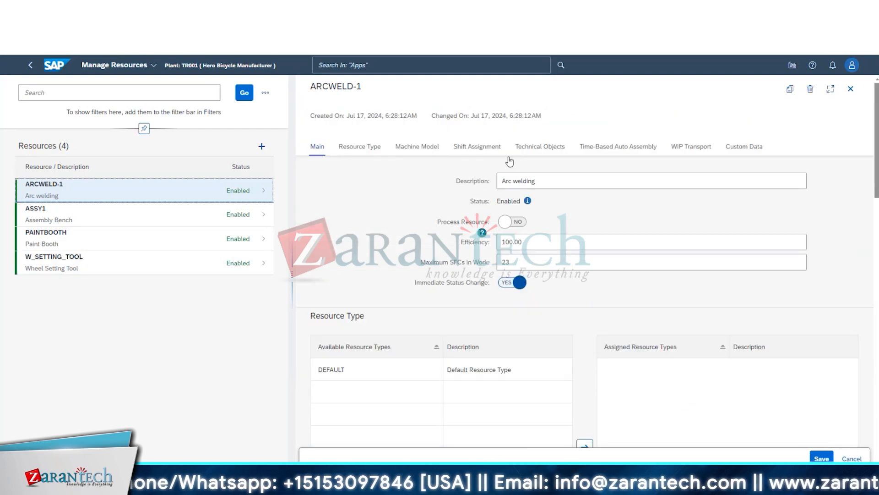
left_click_drag(306, 90, 390, 89)
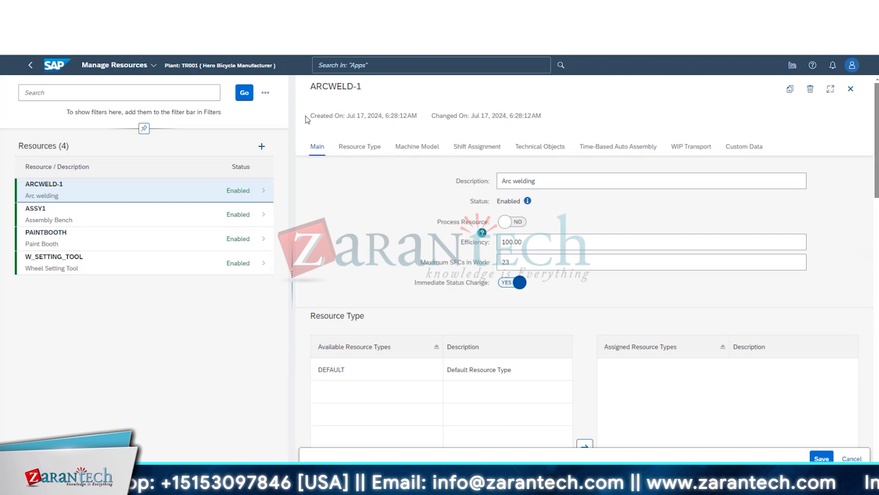
left_click_drag(308, 118, 609, 133)
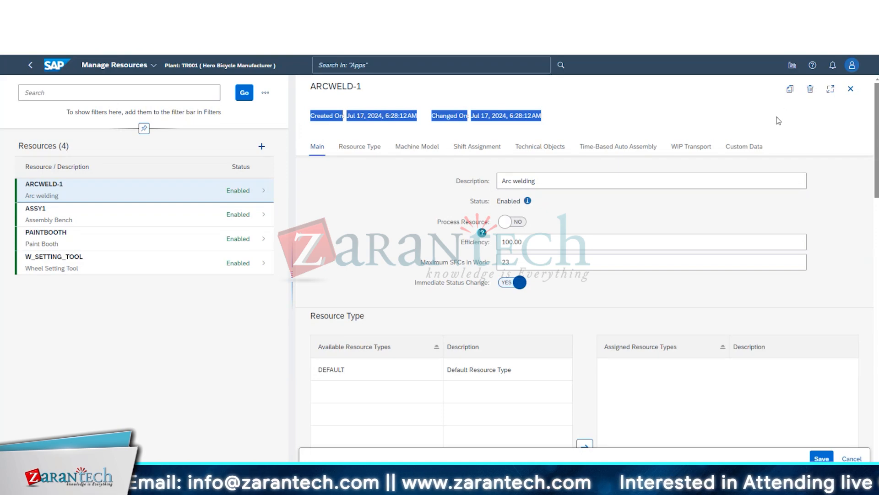
left_click(765, 127)
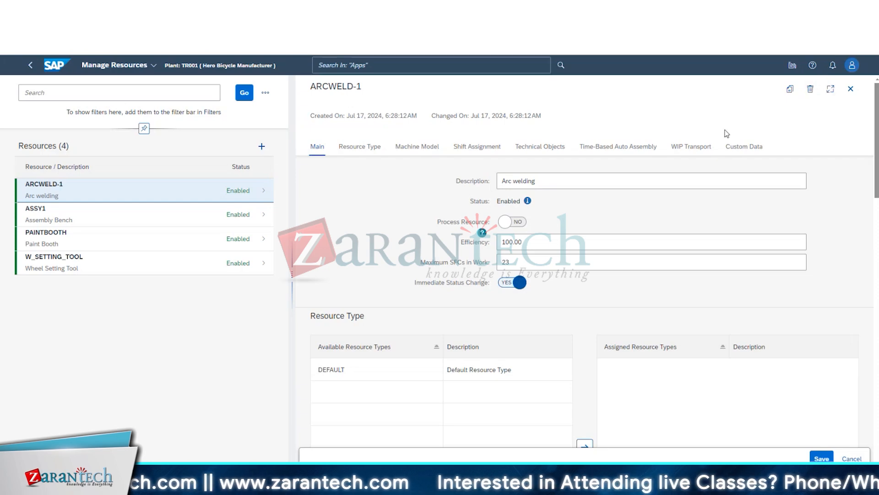
Step: Review the saved resource's sections in order, from Resource Type through Custom Data
left_click(372, 147)
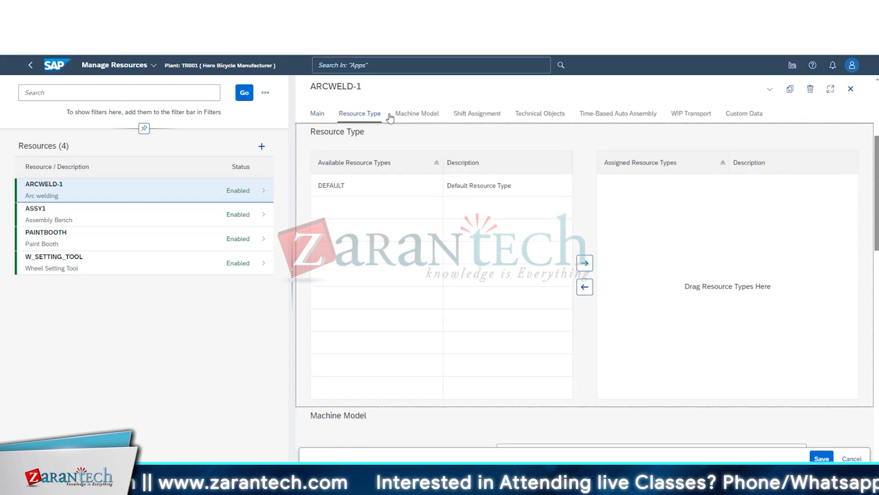
left_click(418, 118)
left_click(493, 118)
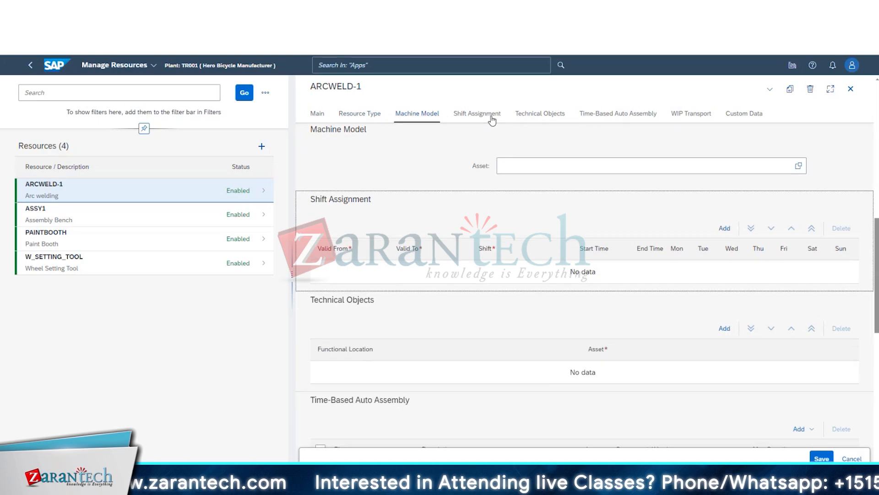
left_click(532, 118)
left_click(616, 118)
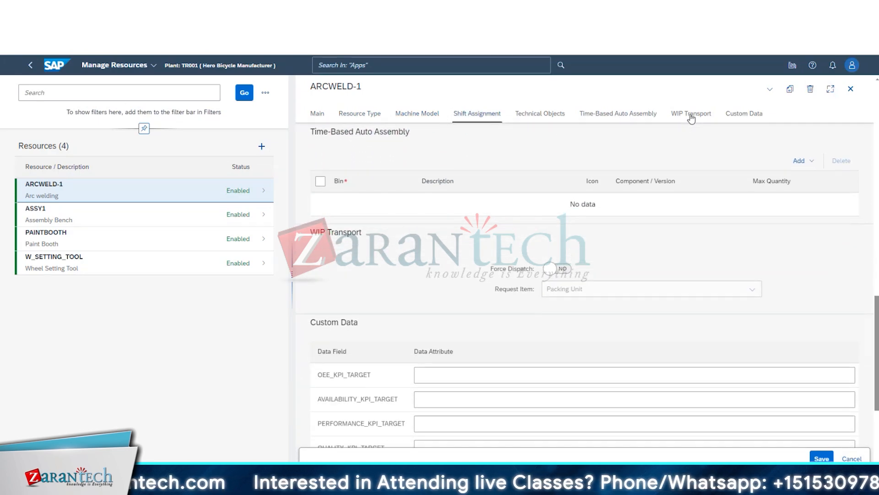
left_click(691, 117)
left_click(732, 116)
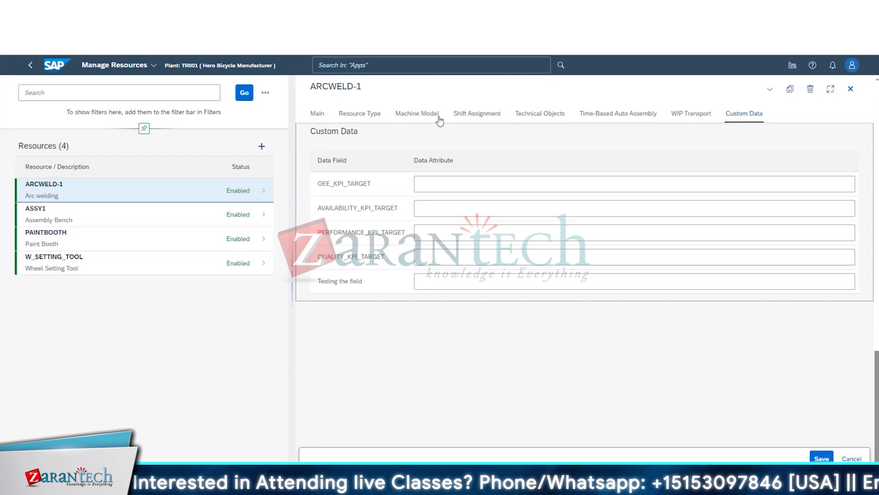
Step: Return to the Main section of ARCWELD-1 and show the information note for its status
scroll(604, 304, "up", 1)
scroll(603, 300, "up", 15)
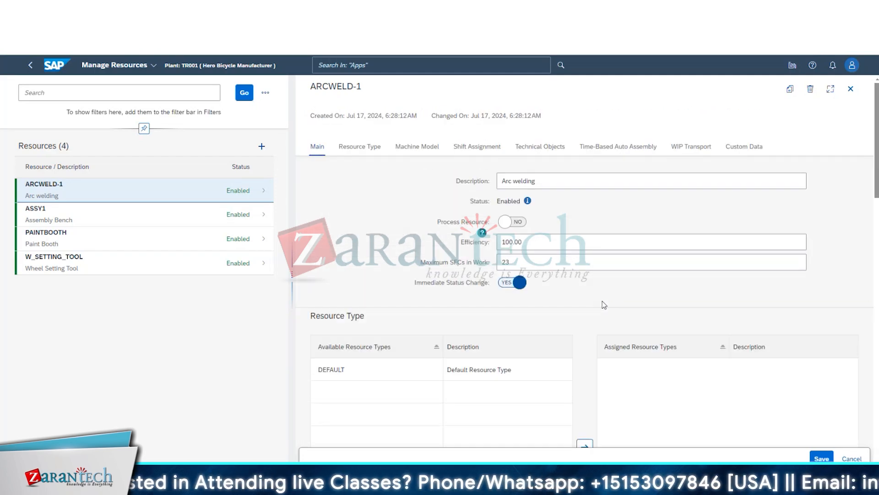
left_click(528, 201)
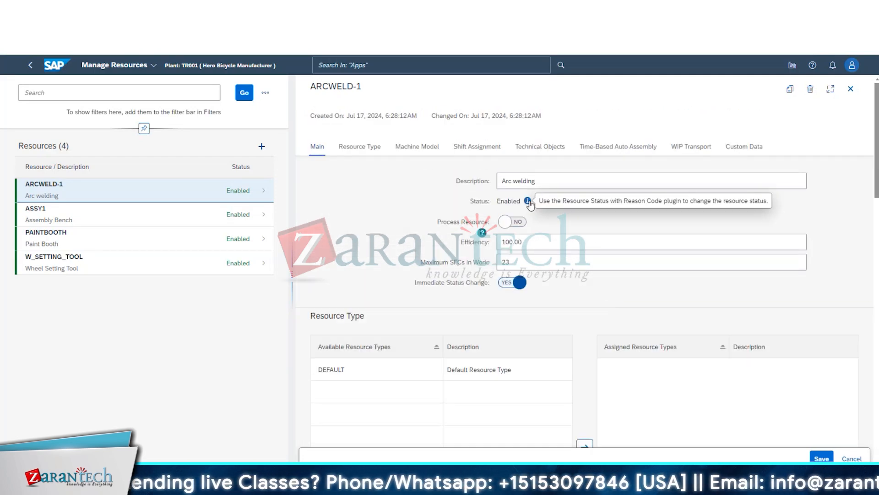
Step: Show the details of the ASSY1 and PAINTBOOTH resources for comparison and return to ARCWELD-1
left_click(157, 222)
left_click(144, 242)
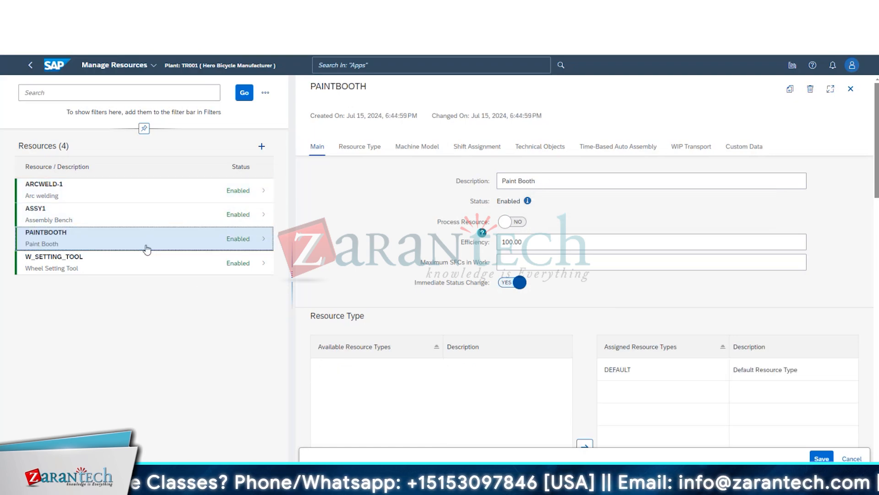
left_click(155, 210)
left_click(173, 195)
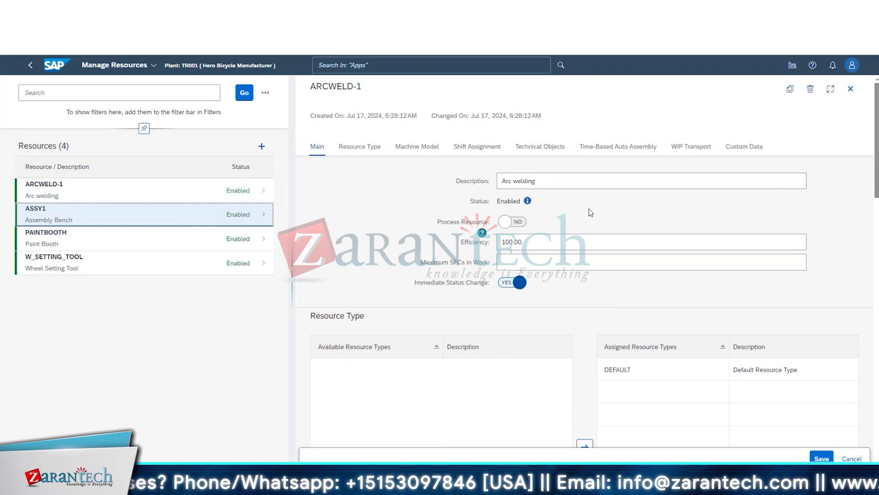
Step: Examine the Status field in the Main section of ARCWELD-1 and whether its value can be edited
left_click_drag(499, 200, 524, 205)
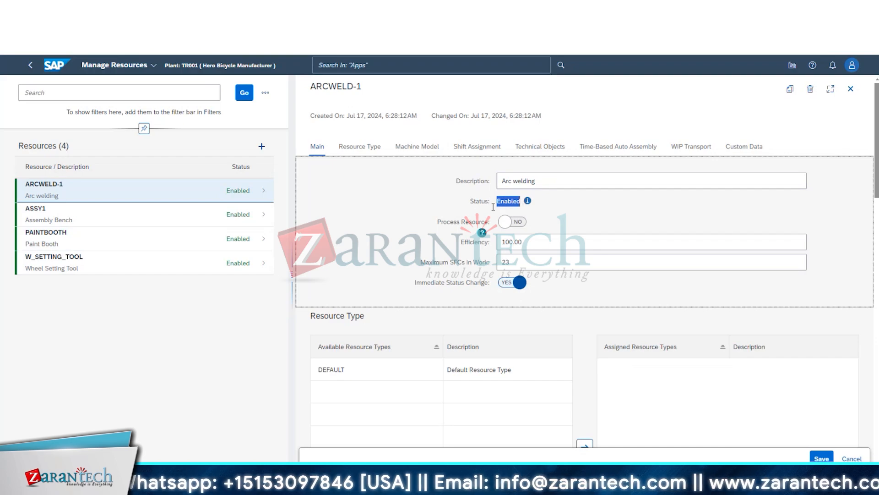
left_click(463, 211)
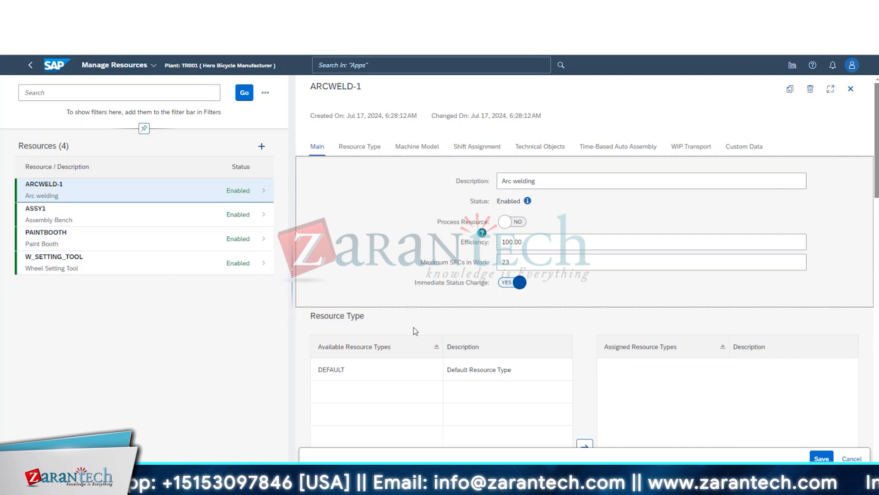
left_click_drag(491, 202, 525, 204)
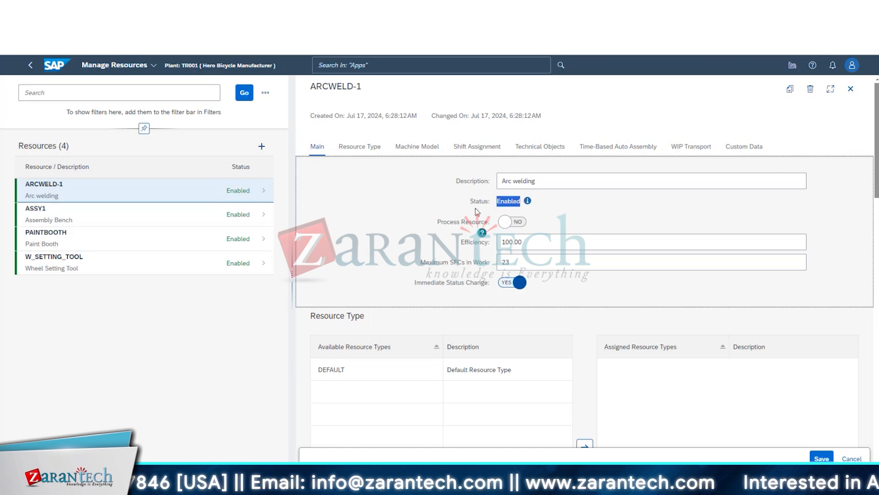
left_click_drag(475, 207, 525, 204)
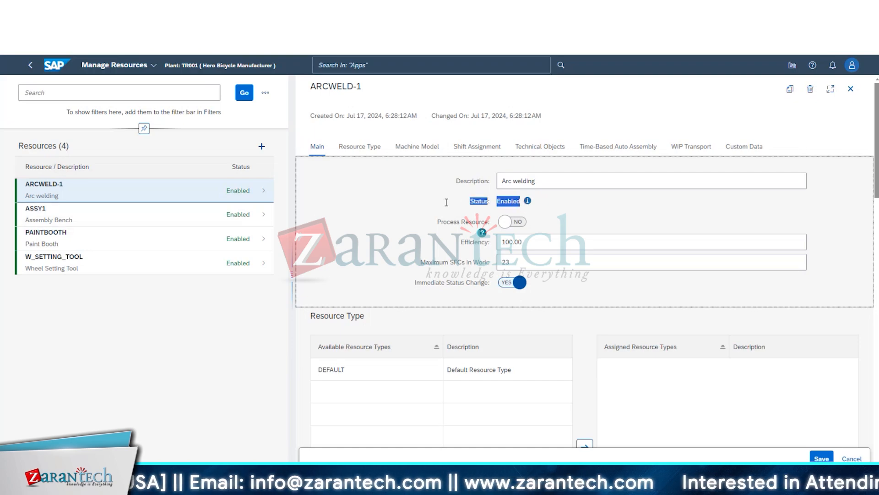
left_click(489, 201)
triple_click(490, 200)
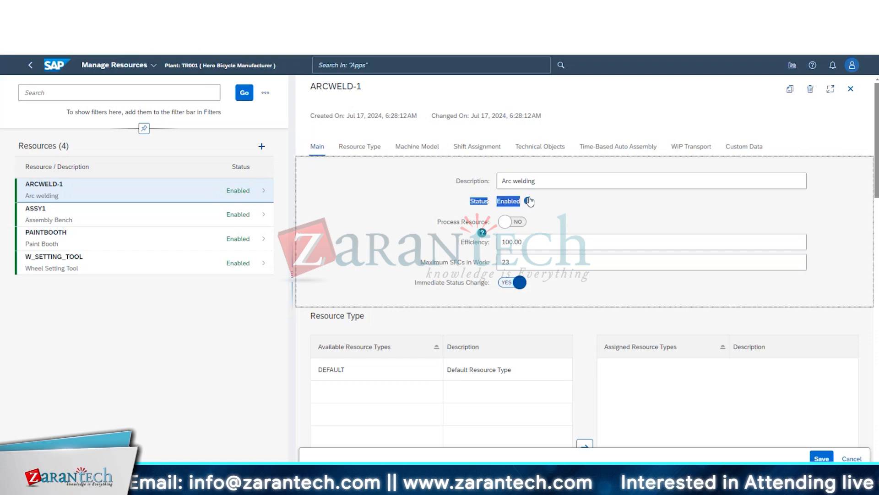
left_click(499, 203)
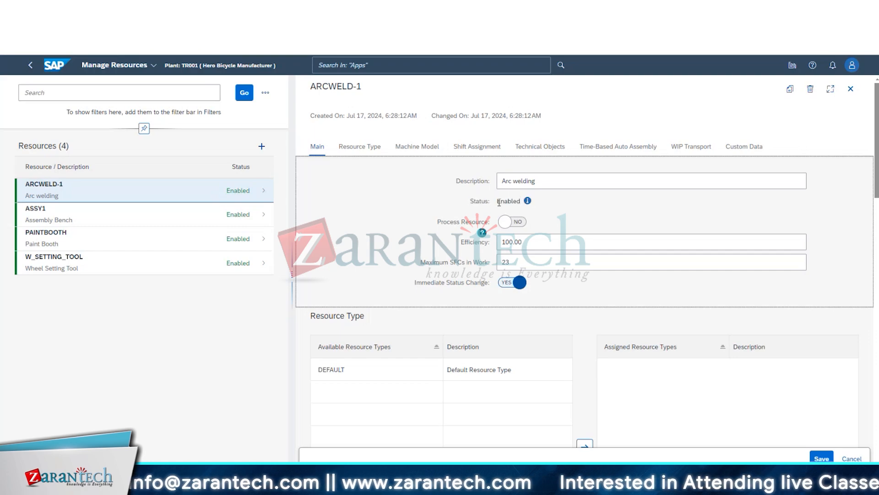
left_click_drag(501, 202, 522, 203)
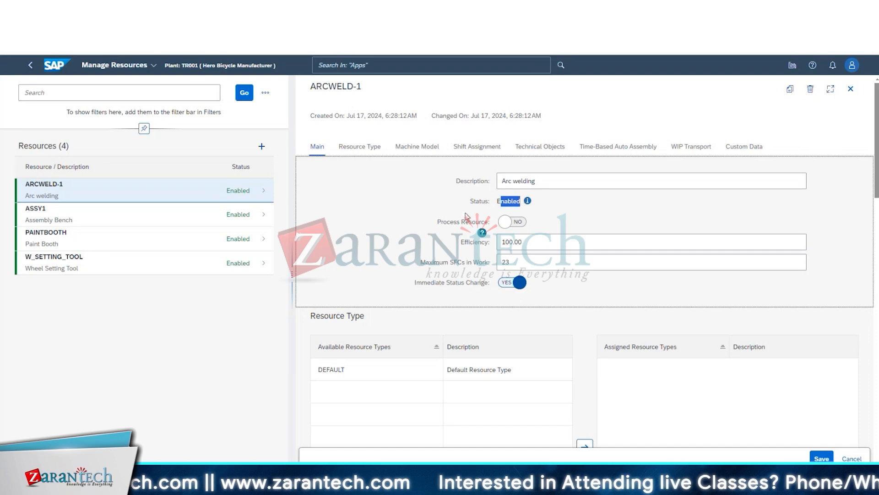
left_click(583, 218)
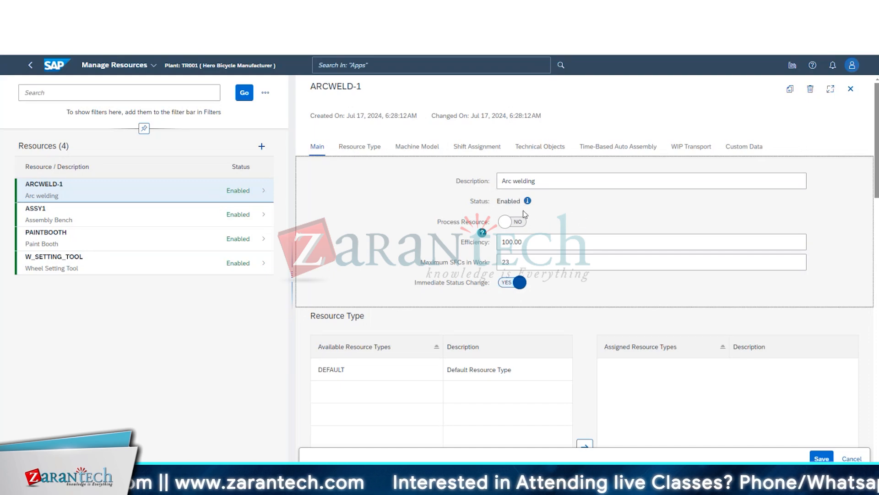
double_click(498, 205)
left_click(584, 209)
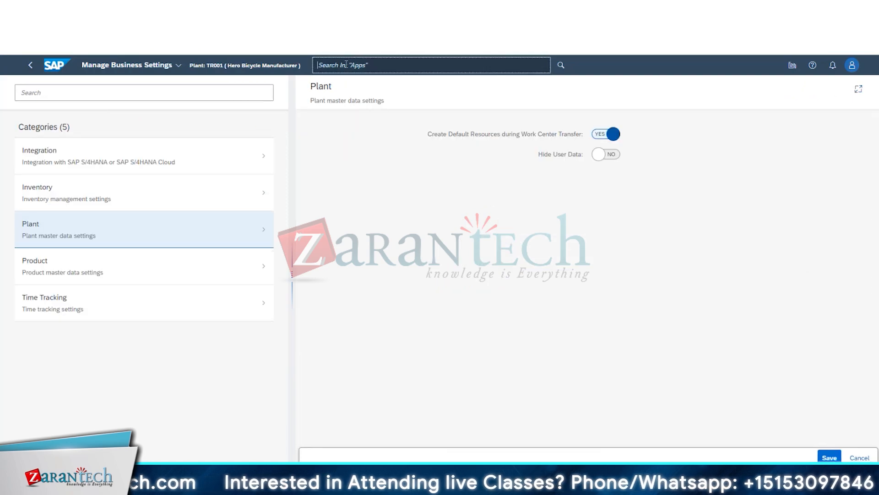
left_click(347, 64)
type("wo")
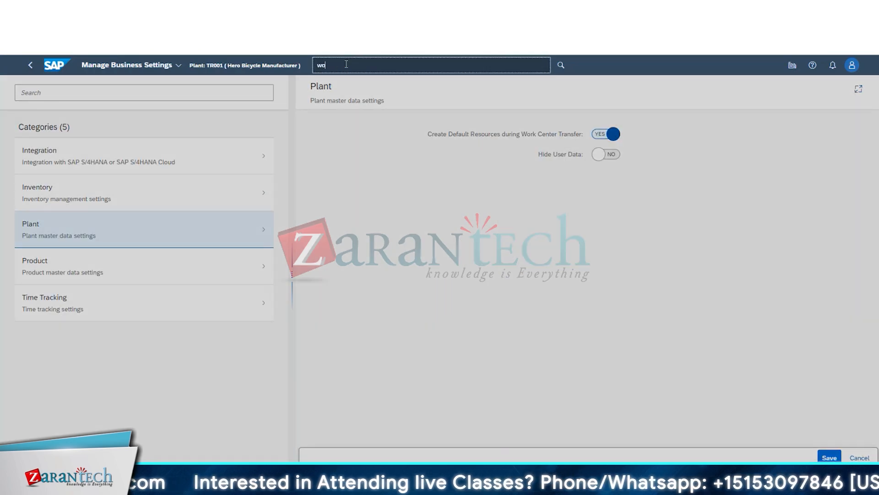
type("rk")
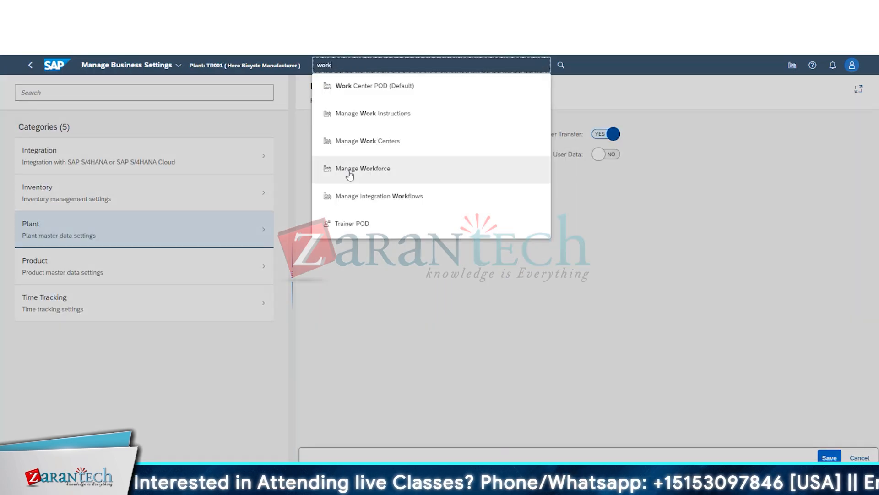
left_click(350, 173)
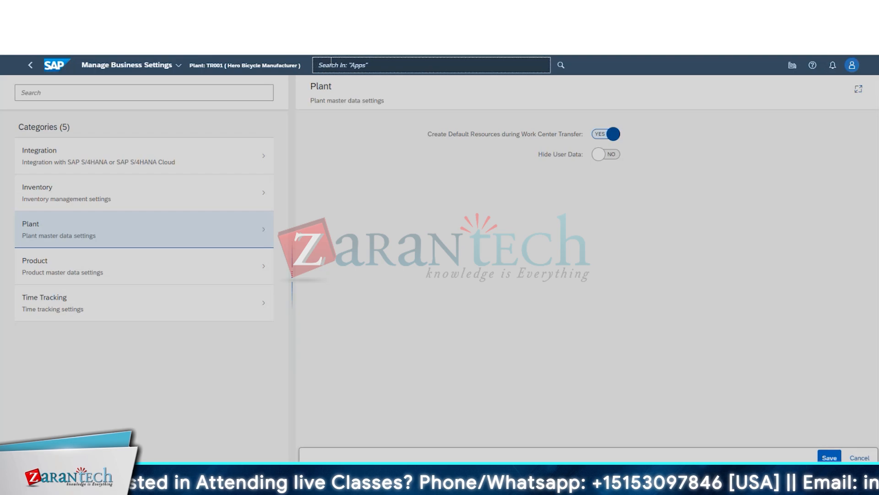
type("work")
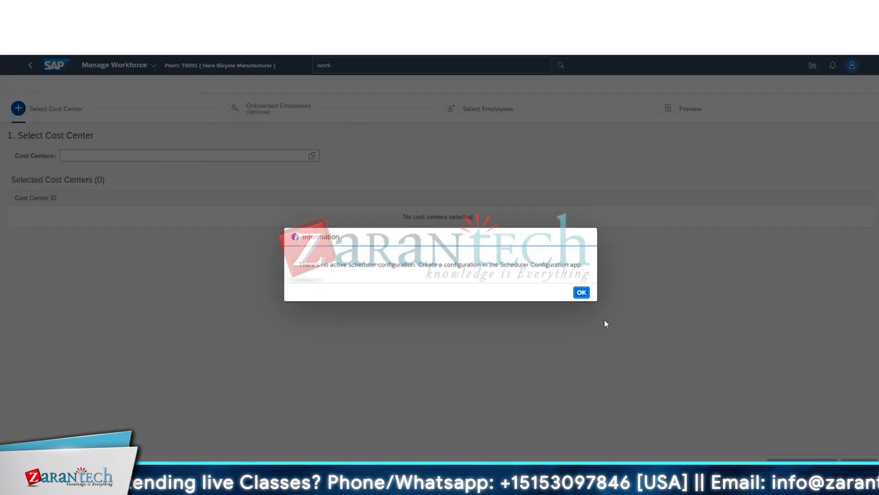
left_click(581, 292)
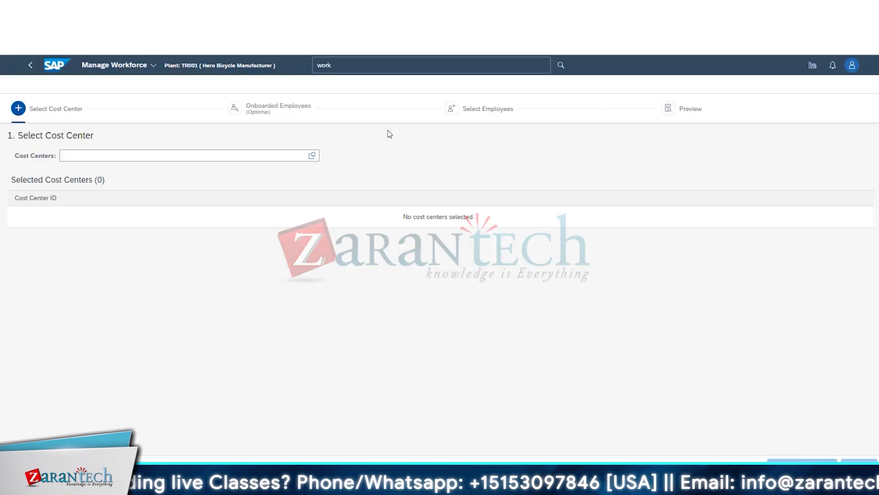
Step: Find the work center app through the app search and open Manage Work Centers
left_click(331, 64)
type("rke")
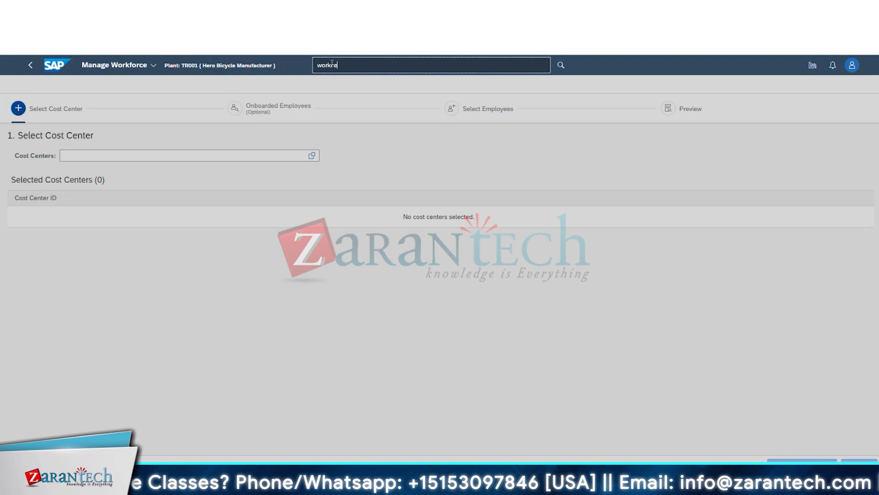
type("b")
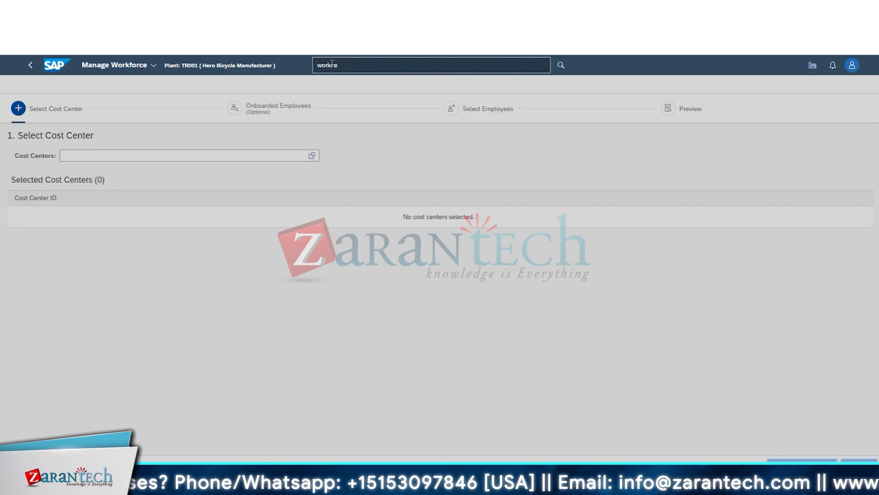
left_click(380, 118)
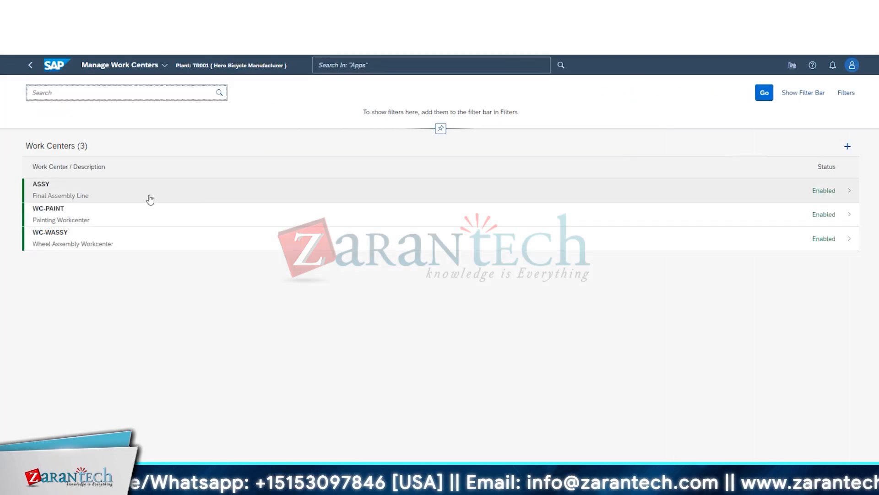
Step: Open the ASSY work center and show the options available for its status, leaving the selection as it is
left_click(149, 197)
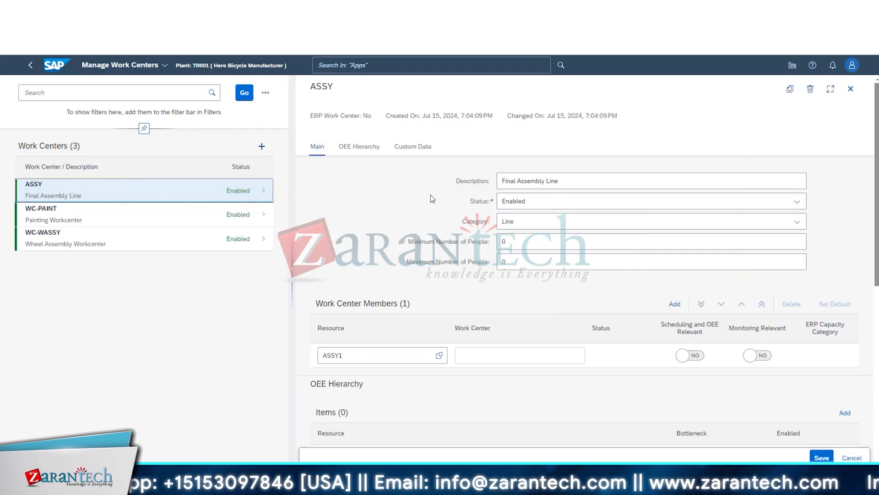
left_click_drag(460, 202, 496, 203)
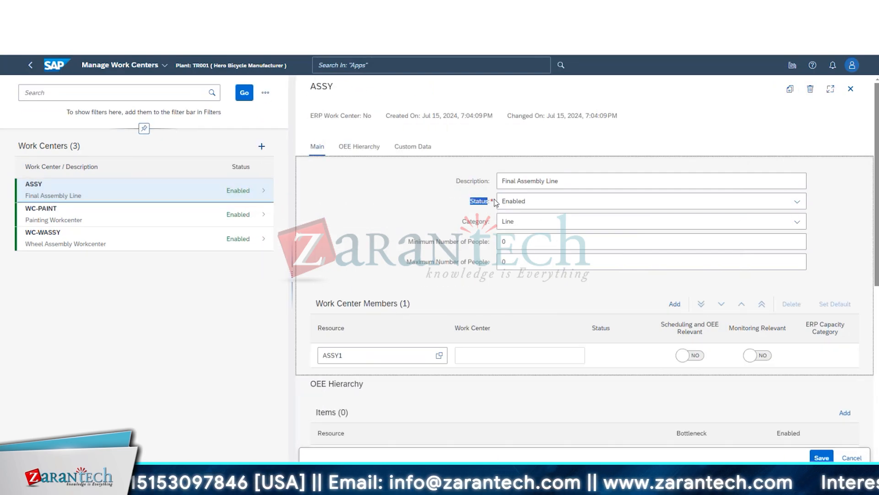
left_click(643, 202)
left_click(644, 202)
left_click(560, 202)
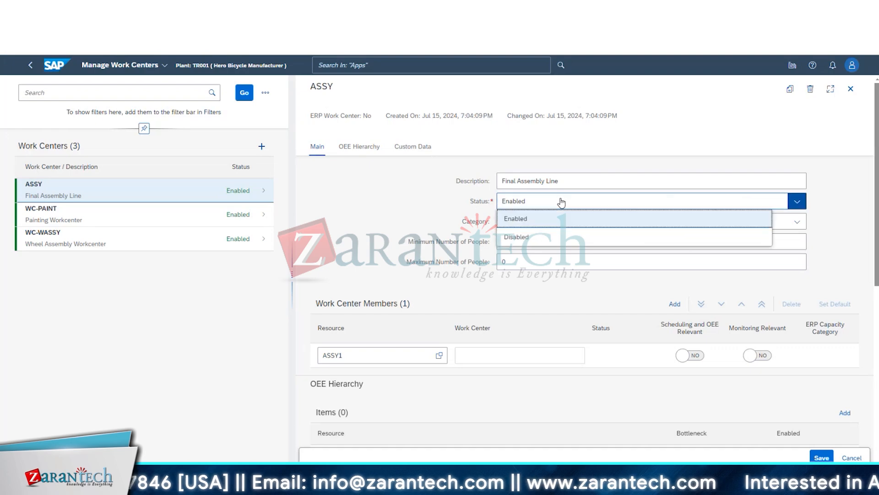
left_click(483, 208)
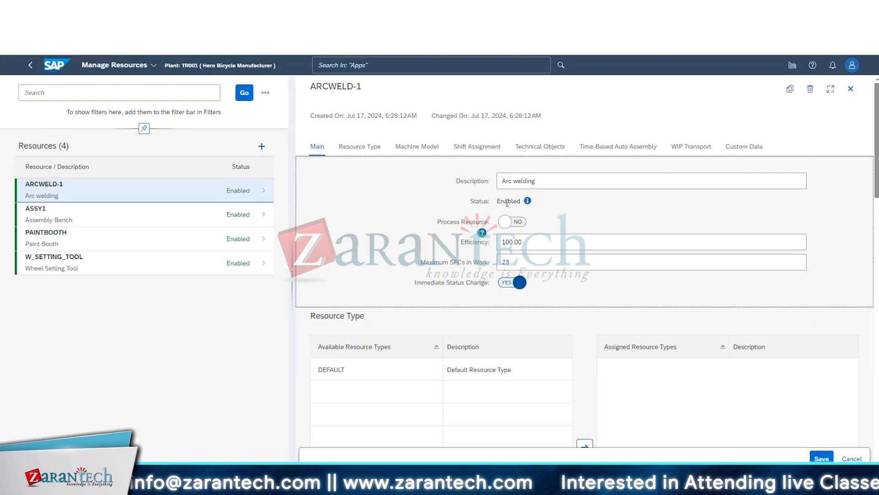
Step: Return to ARCWELD-1 in Manage Resources and compare its Status field with the work center's
left_click_drag(430, 202, 523, 205)
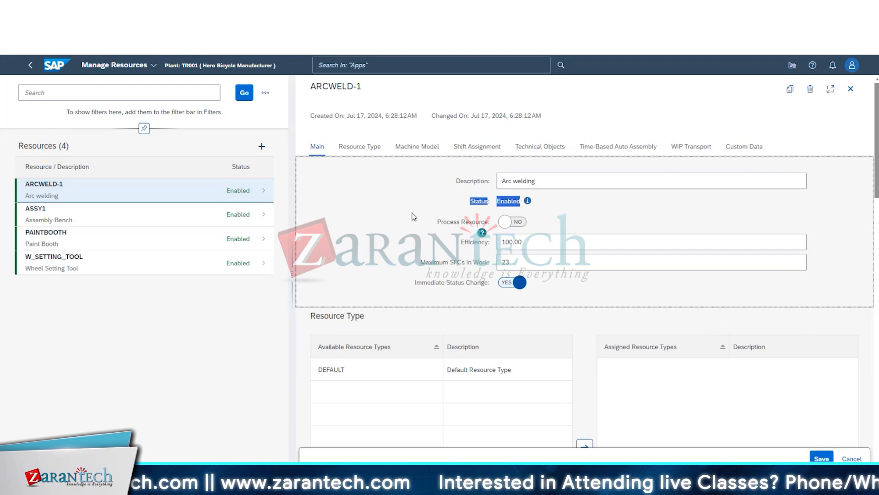
left_click(379, 231)
left_click_drag(475, 202, 531, 206)
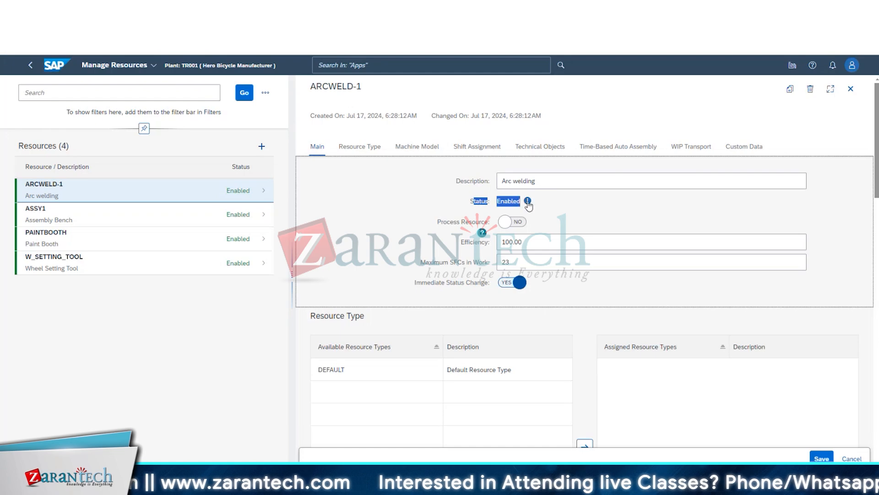
left_click(404, 220)
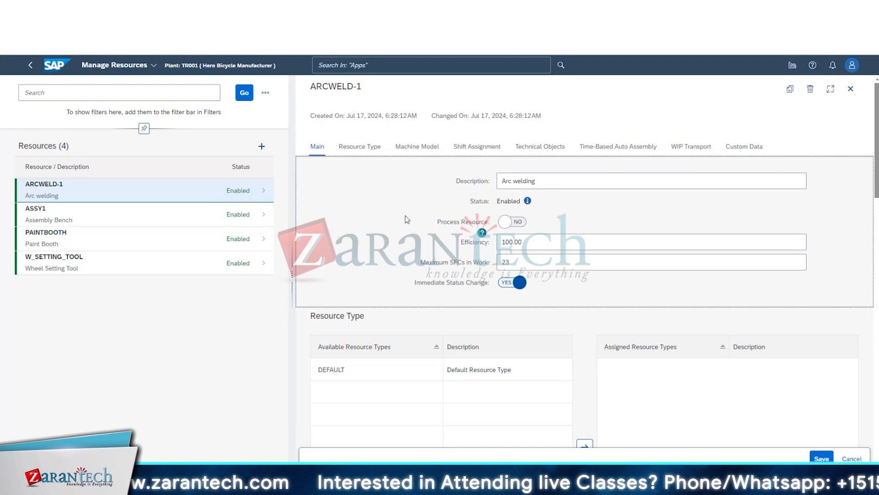
left_click_drag(498, 201, 520, 206)
Step: Look through the sections of ARCWELD-1 down to Custom Data, examining Shift Assignment and Resource Type on the way back to Main
scroll(430, 234, "down", 15)
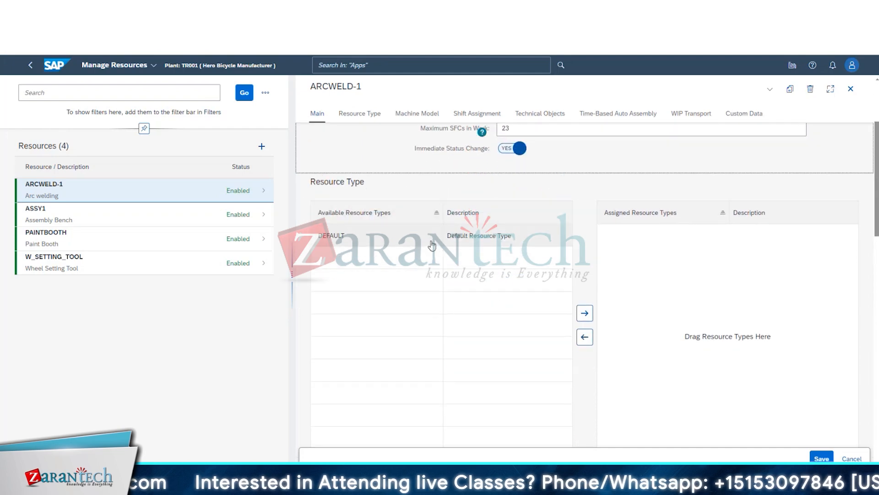
scroll(417, 319, "down", 4)
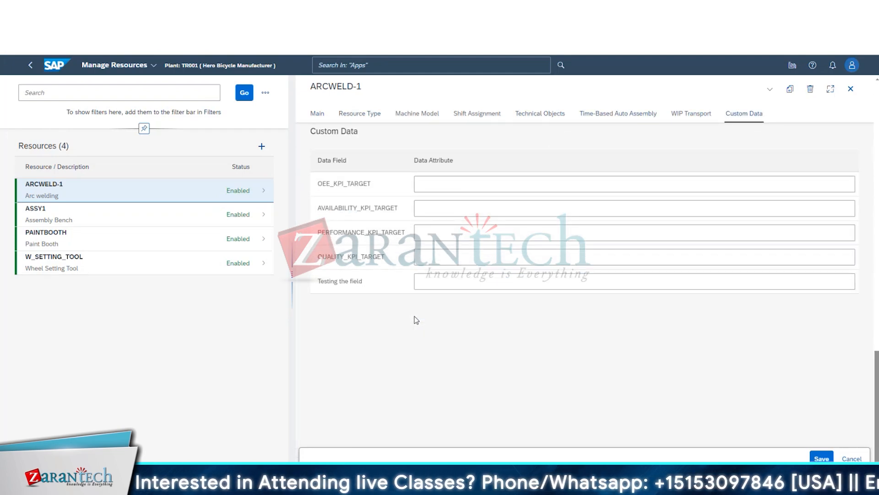
scroll(416, 320, "up", 8)
scroll(416, 317, "down", 4)
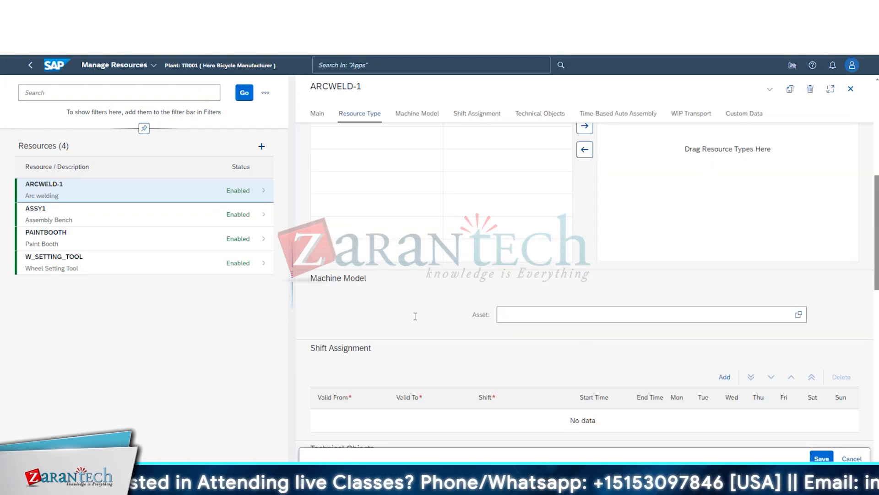
scroll(415, 316, "down", 3)
left_click_drag(312, 211, 389, 213)
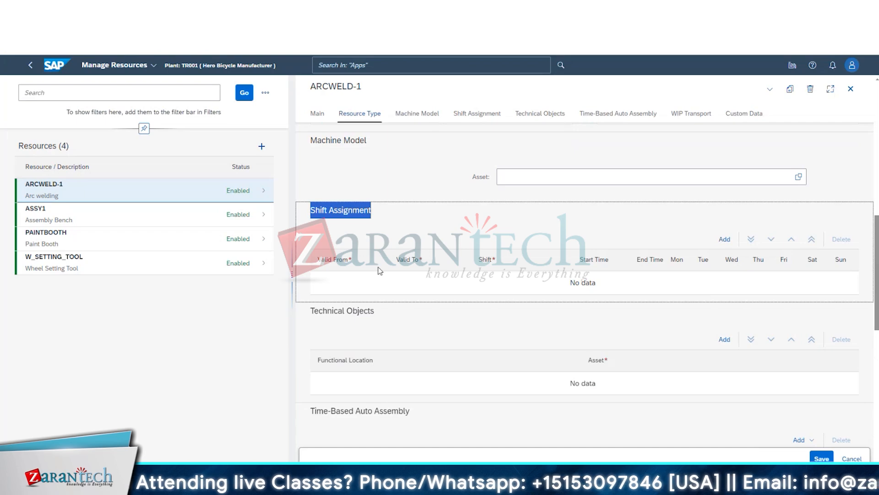
scroll(379, 270, "up", 5)
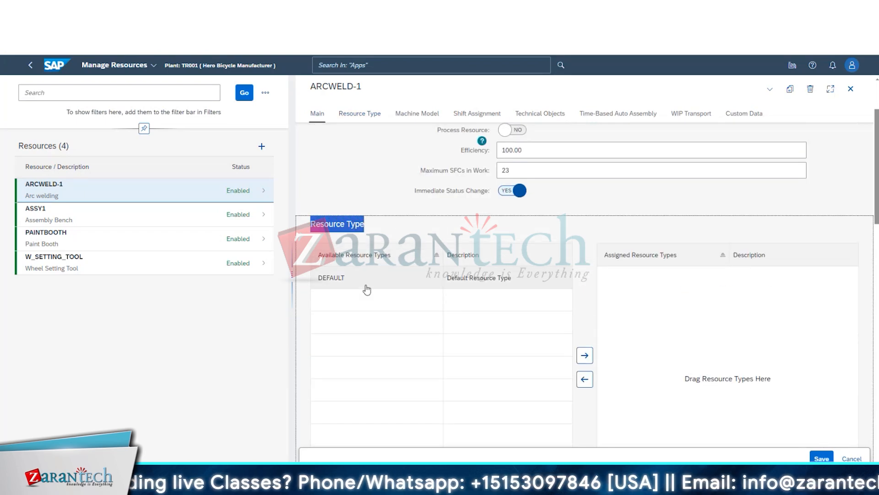
scroll(367, 321, "up", 2)
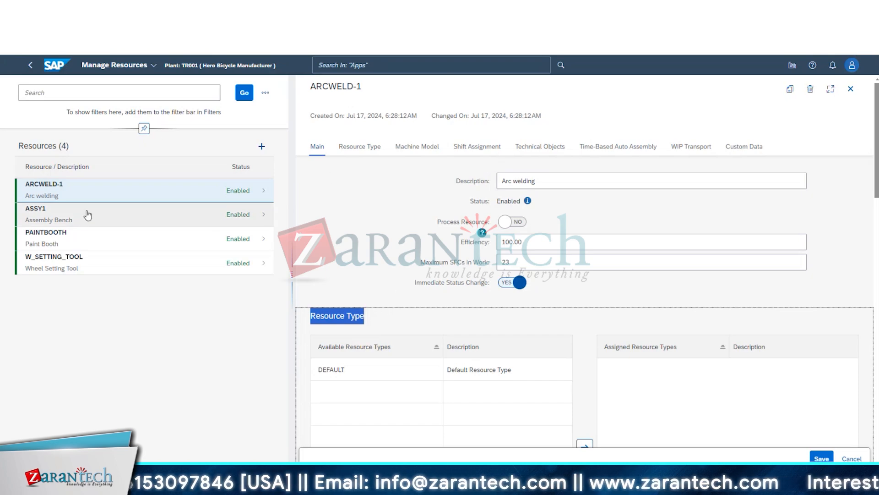
Step: Find the Manage Resource Types app by searching for "resource" and view the DEFAULT resource type, closing it without changes
left_click(27, 189)
left_click_drag(28, 189, 54, 187)
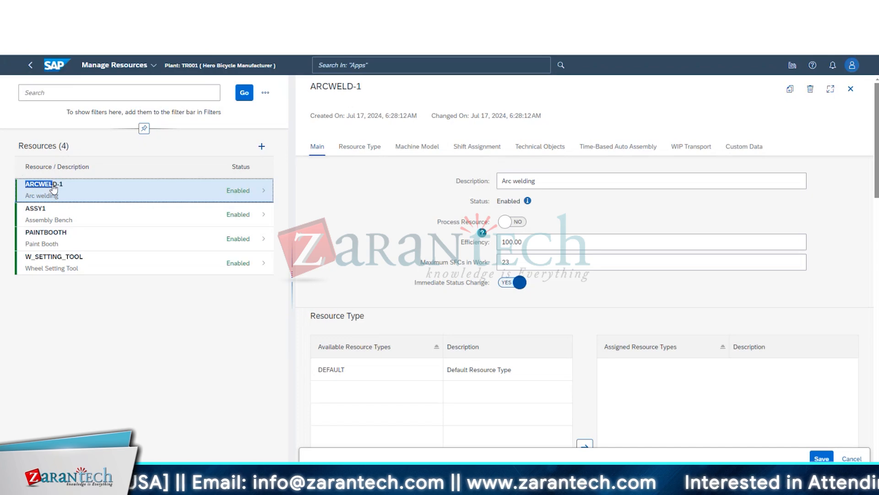
left_click(371, 65)
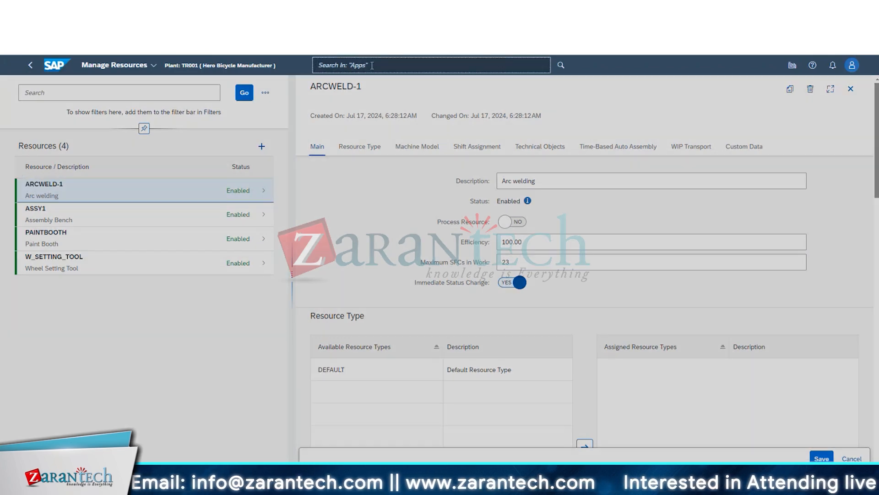
type("resource")
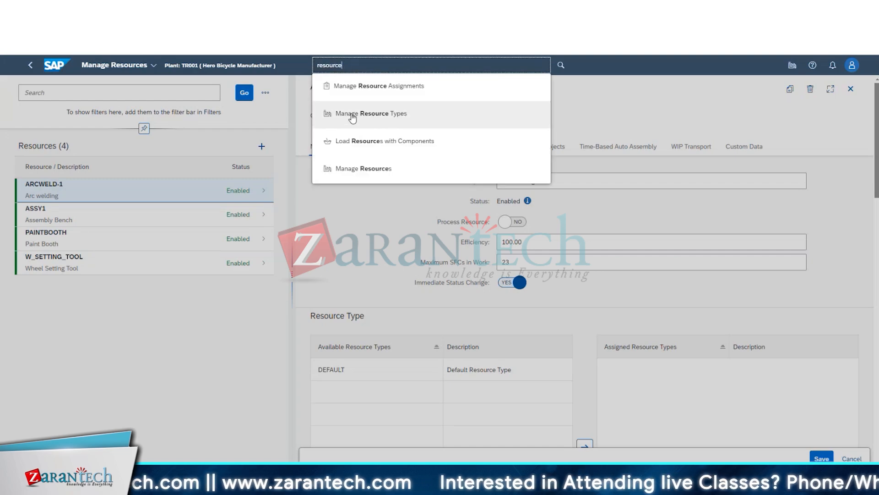
key("Escape")
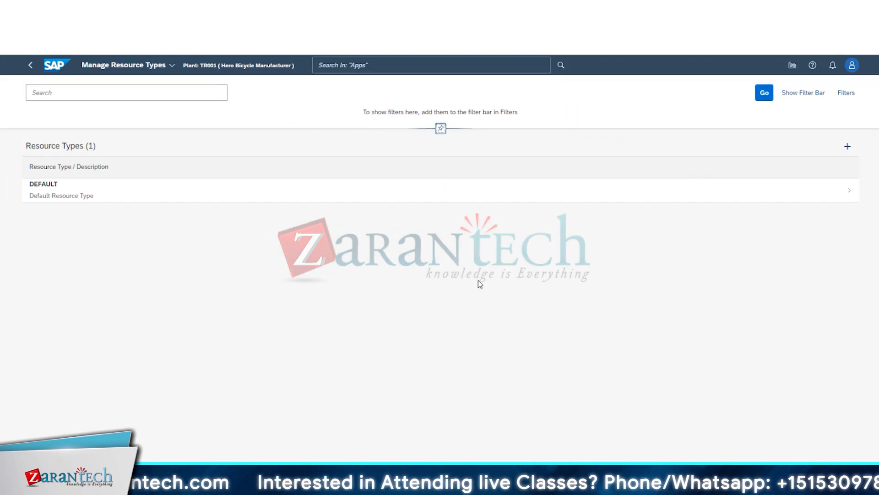
left_click(86, 196)
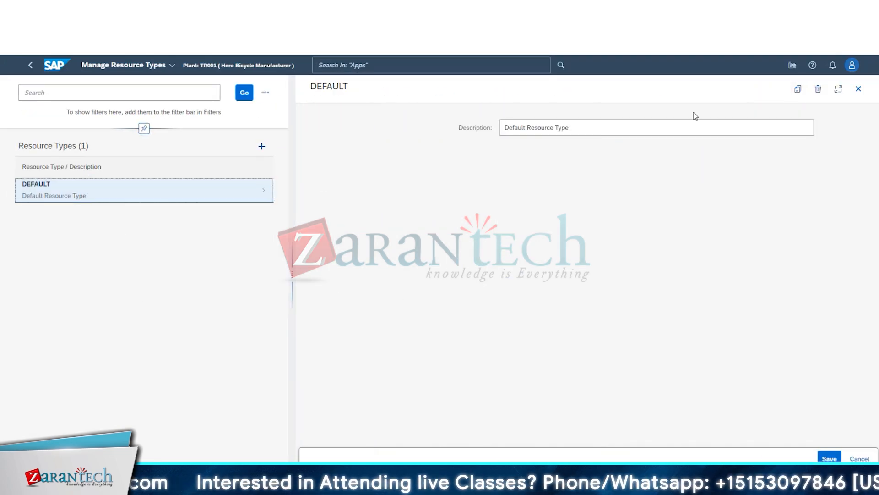
left_click(864, 459)
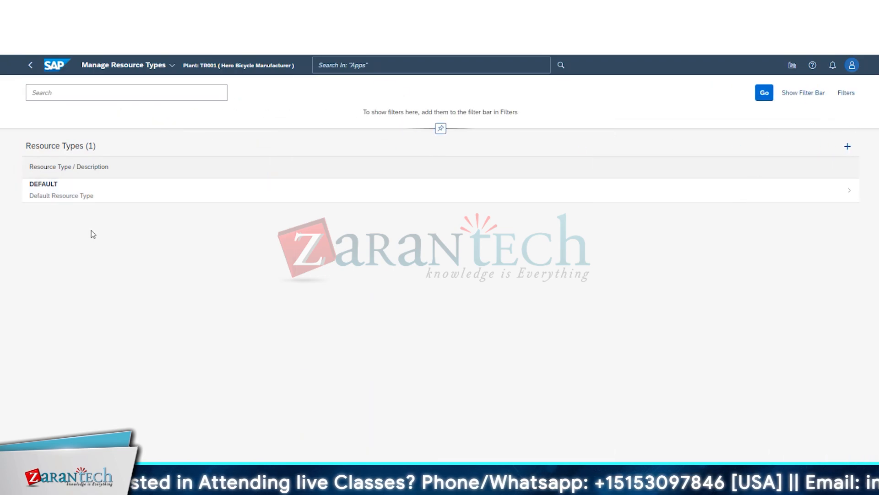
Step: Create a resource type named ARCWELDERS with the description "Welding Resources"
left_click(848, 146)
left_click(516, 130)
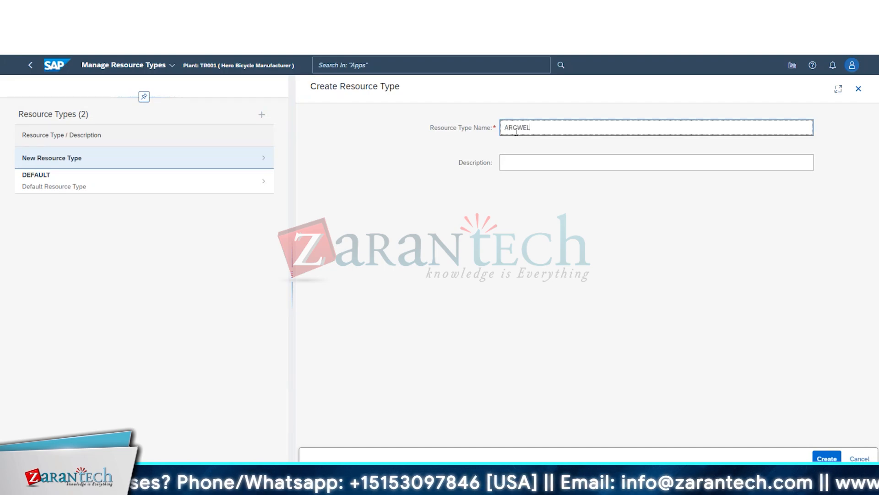
type("ARCWELDERS")
left_click(518, 165)
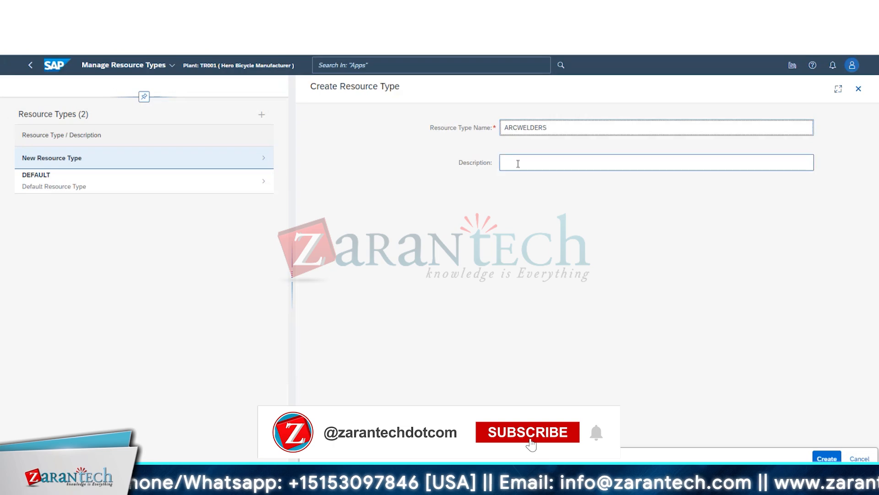
type("Weld")
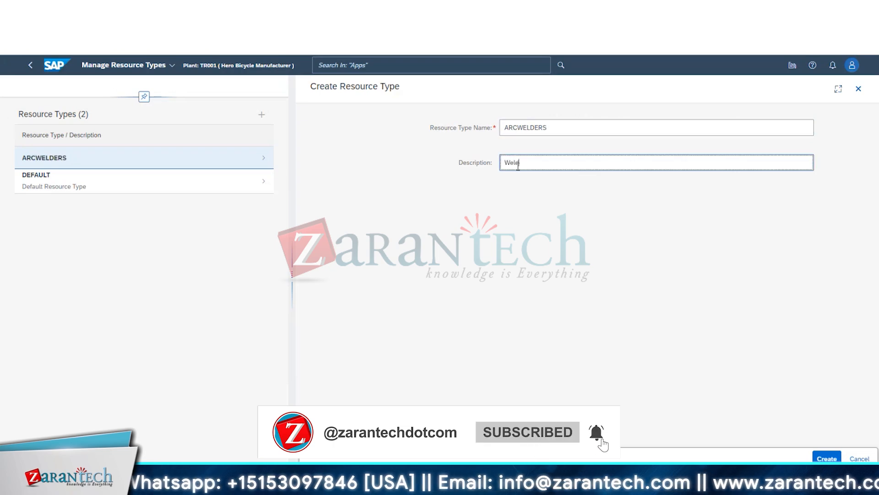
type("ing")
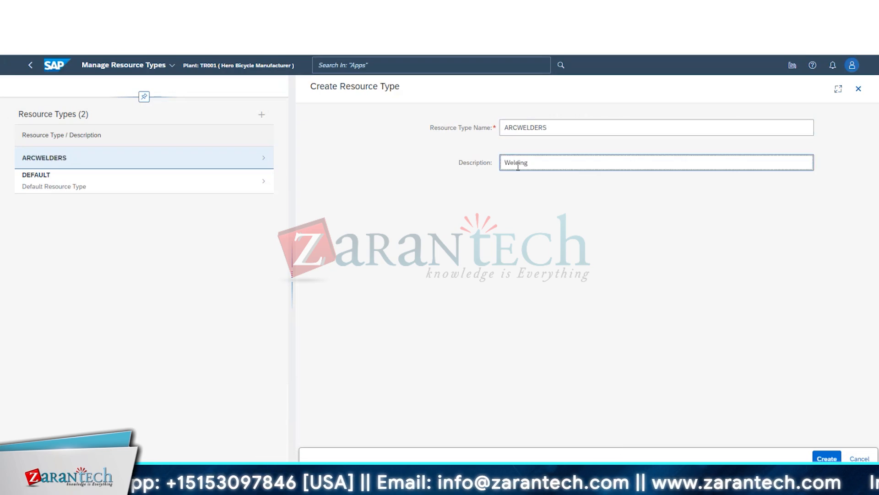
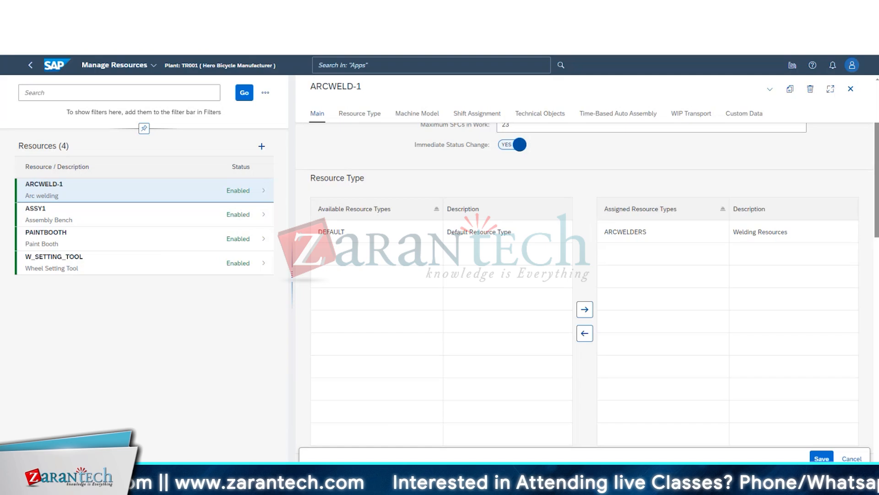
Step: Check the Notepad notes on work center and resource mapping, and return to the assigned resource type ARCWELDERS of ARCWELD-1
key("alt+Tab")
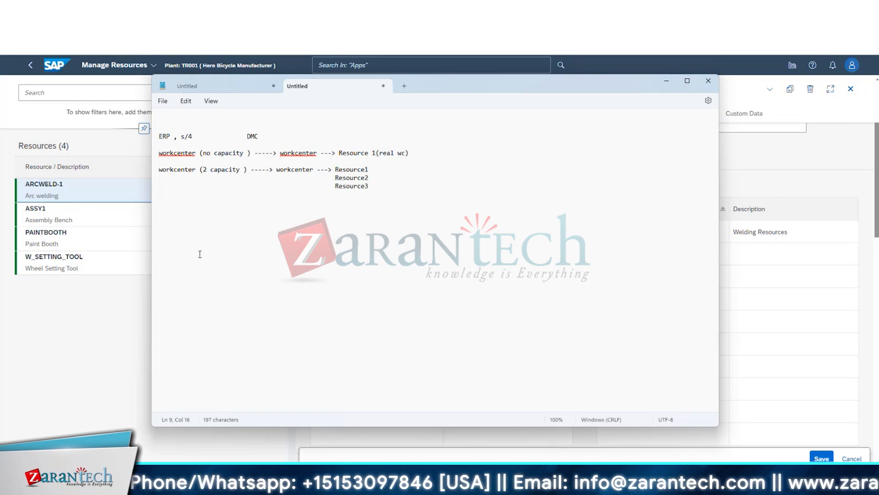
left_click(753, 331)
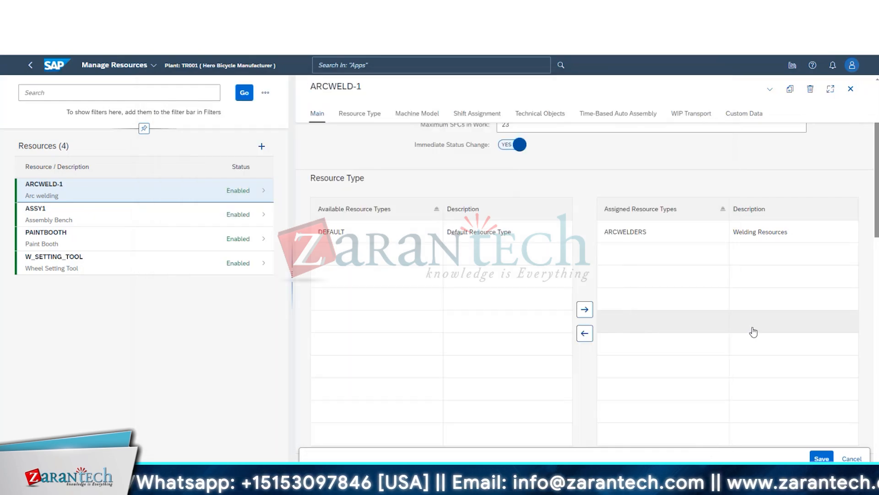
left_click(753, 331)
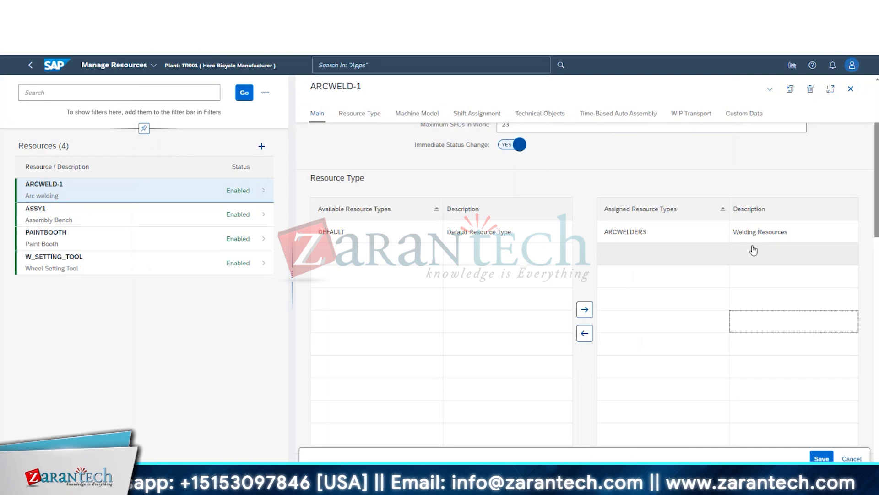
left_click(633, 232)
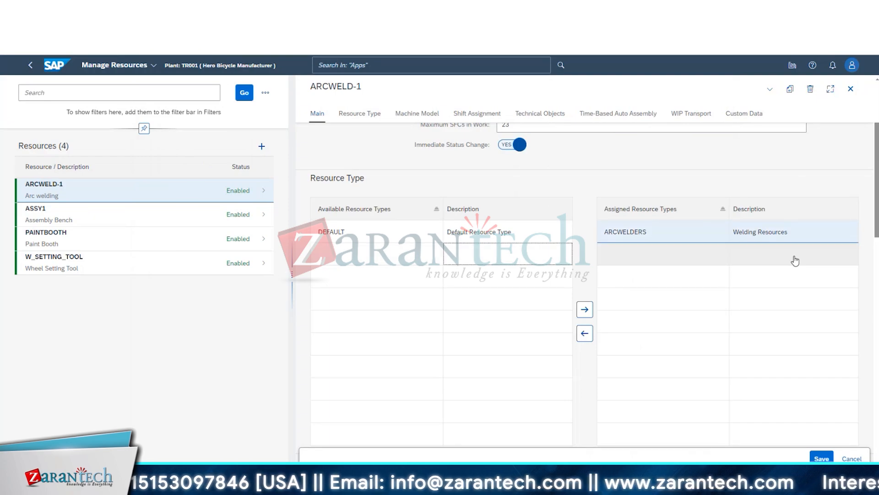
left_click(799, 234)
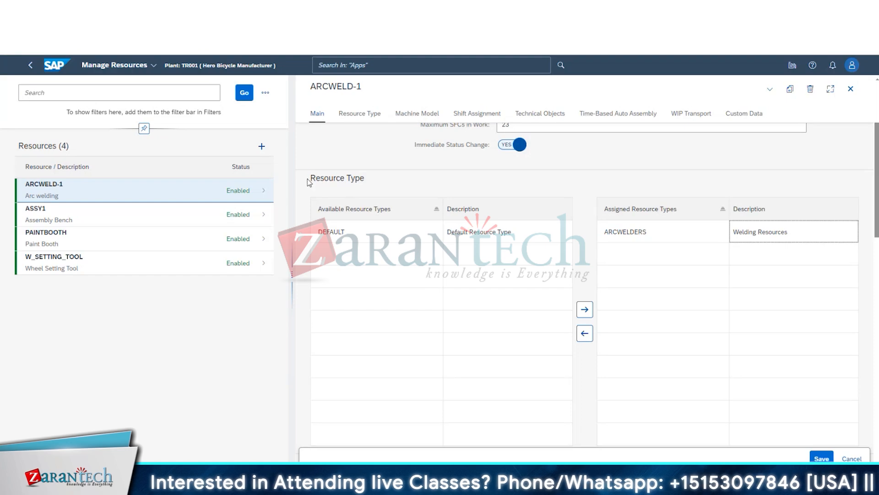
Step: Examine the Resource Type section of ARCWELD-1 together with the neighbouring Main and Machine Model sections
left_click_drag(308, 182, 381, 181)
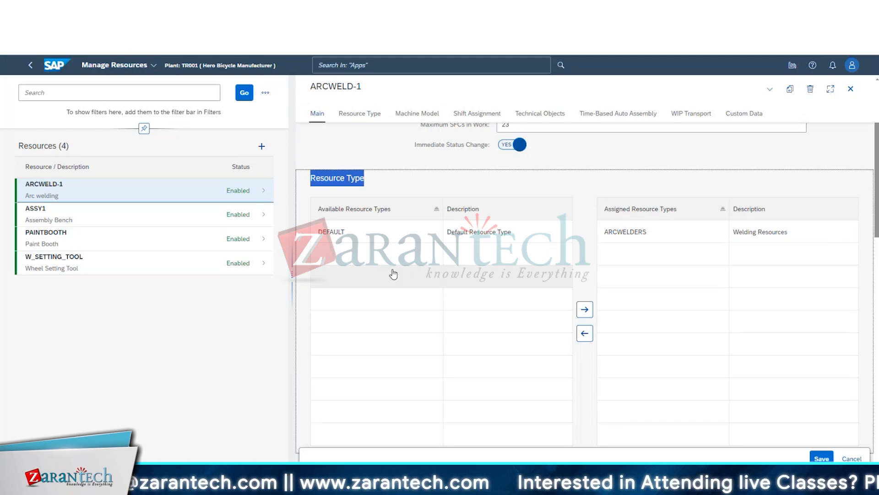
scroll(399, 293, "down", 3)
scroll(417, 331, "up", 2)
scroll(419, 333, "up", 2)
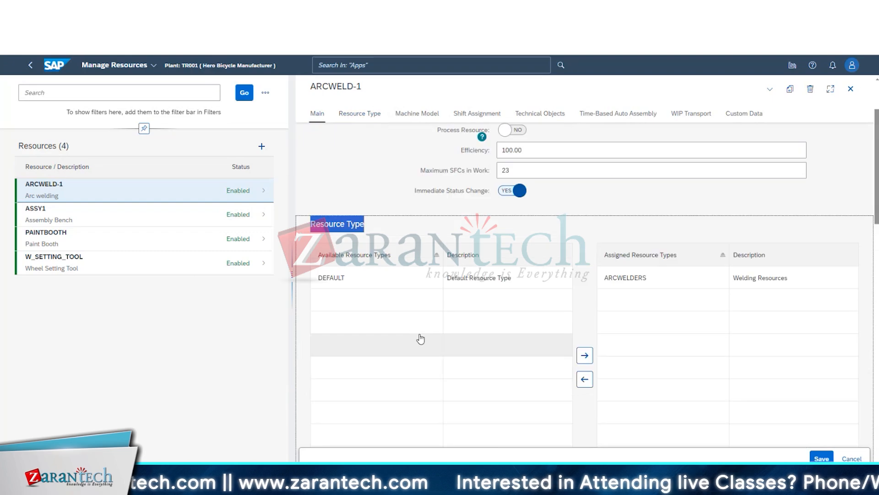
scroll(418, 339, "down", 3)
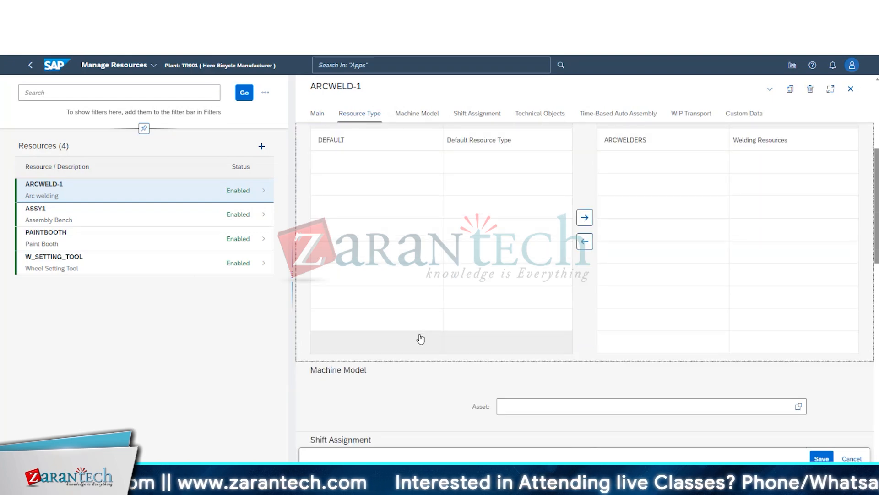
scroll(420, 339, "up", 3)
scroll(420, 338, "down", 1)
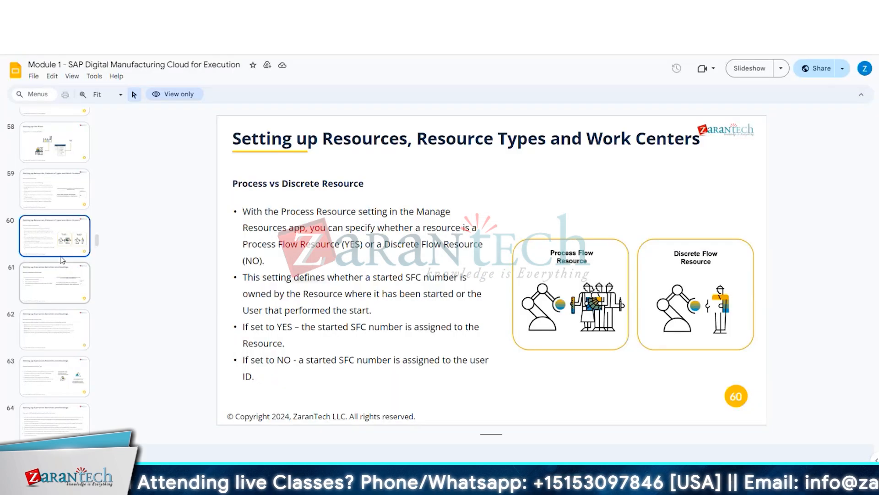
Step: Switch to the Module 1 slide deck in Google Slides and browse from the Agenda to the Nonconformance slides and back to earlier slides
scroll(76, 236, "up", 5)
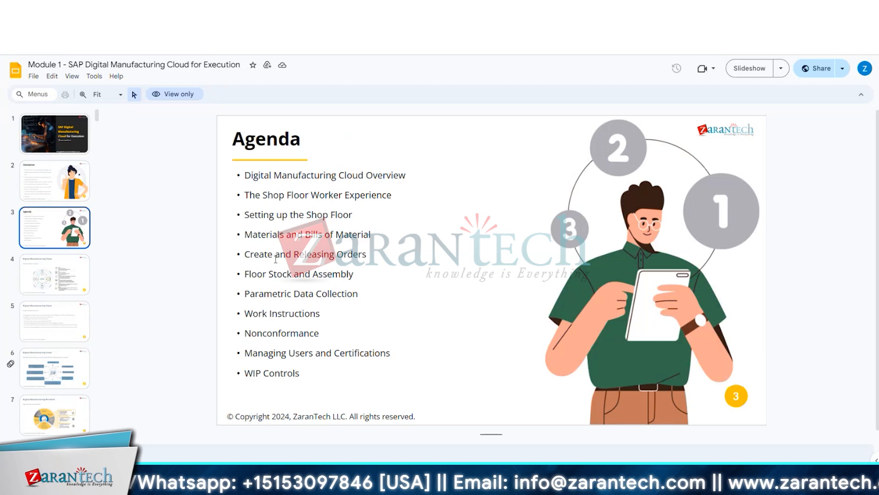
scroll(73, 389, "down", 20)
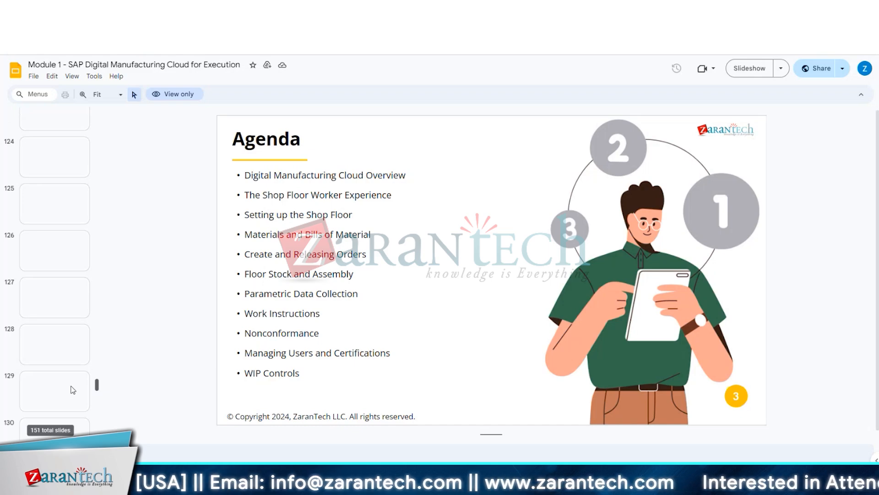
scroll(73, 389, "up", 3)
left_click(61, 224)
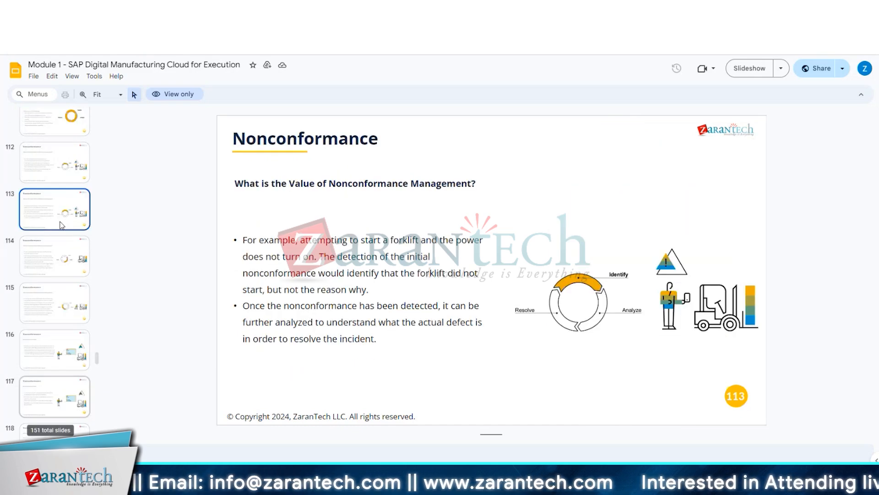
scroll(61, 225, "up", 15)
left_click(64, 321)
left_click_drag(98, 317, 101, 314)
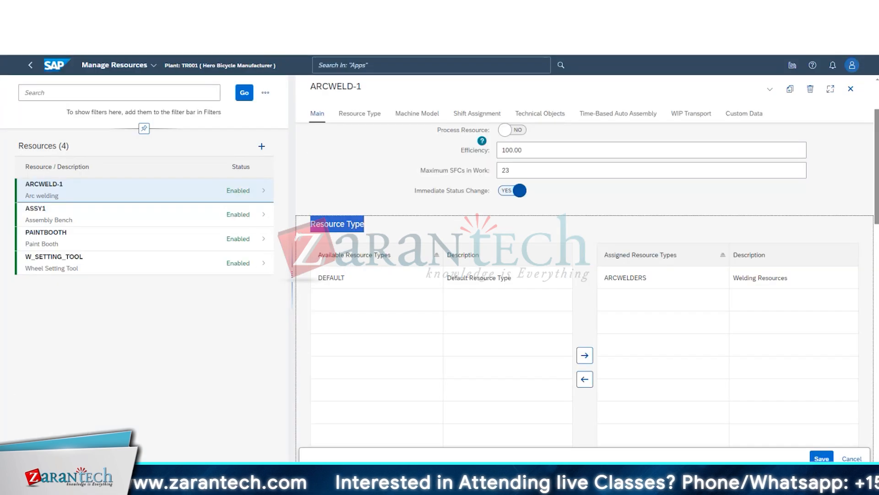
Step: Open Manage Shifts and start a new shift with name and description SHIFT A and category Resource
scroll(402, 246, "down", 10)
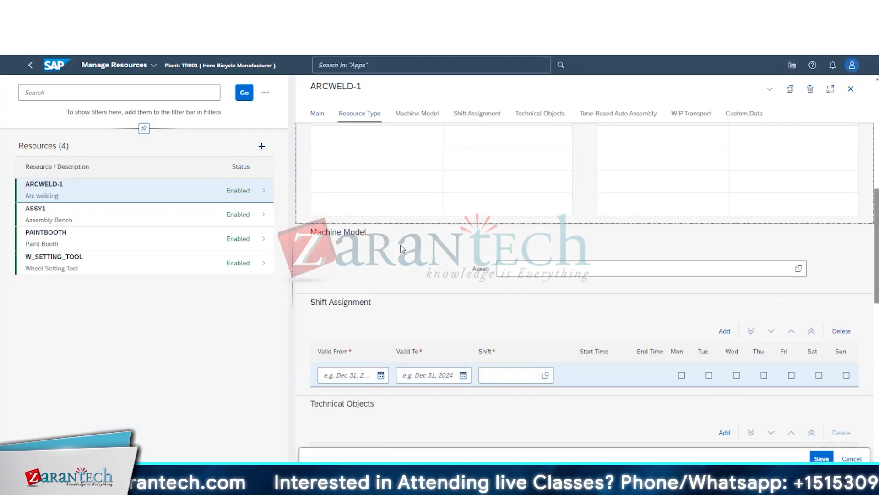
scroll(304, 211, "up", 2)
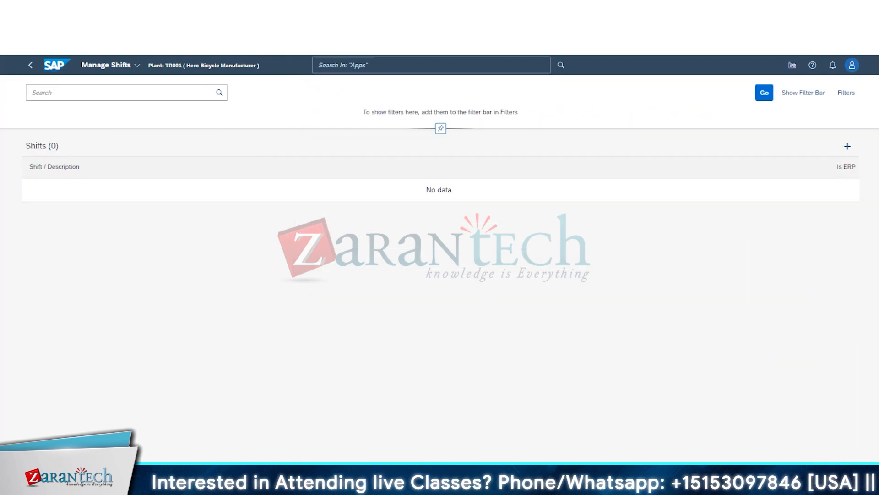
left_click(846, 147)
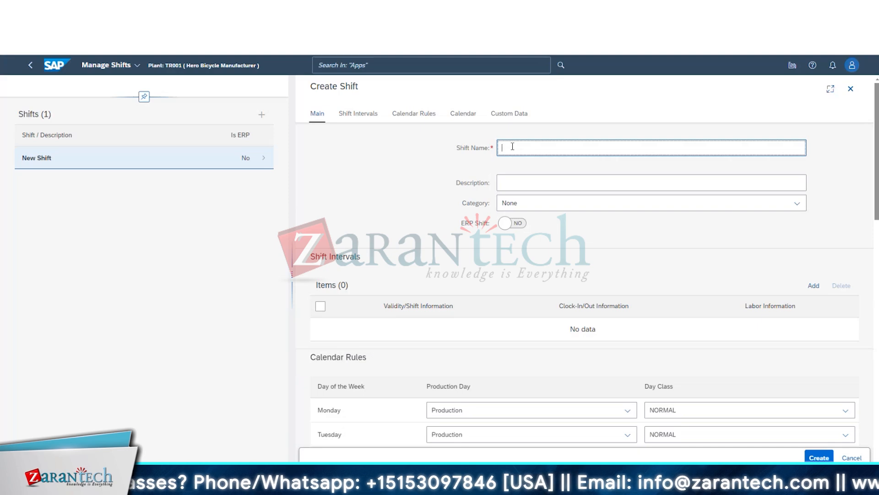
type("SHIFT A")
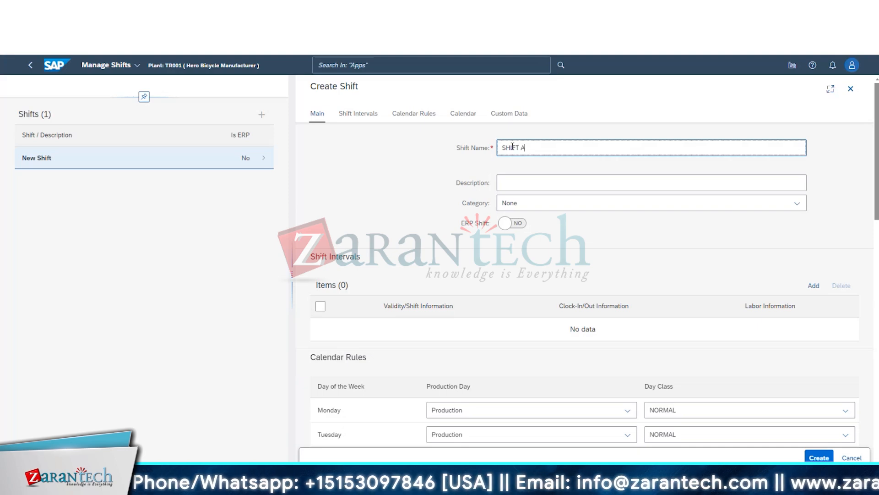
left_click(517, 183)
type("S")
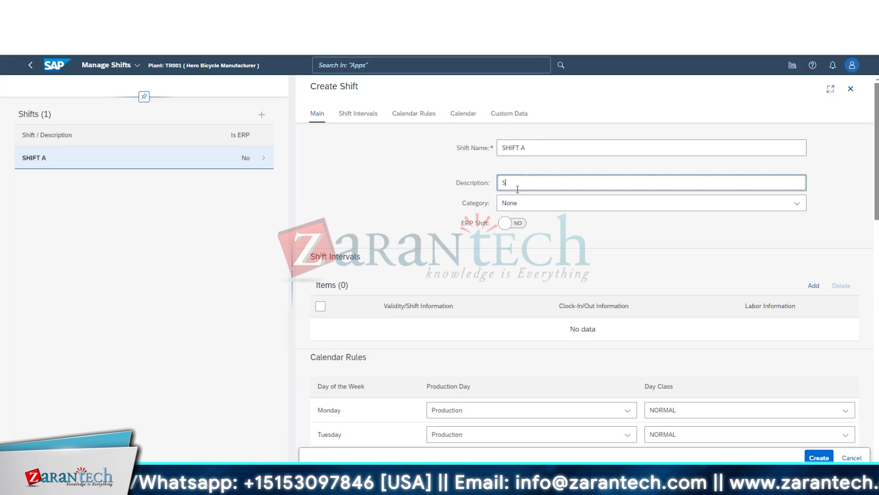
type("HIFT a")
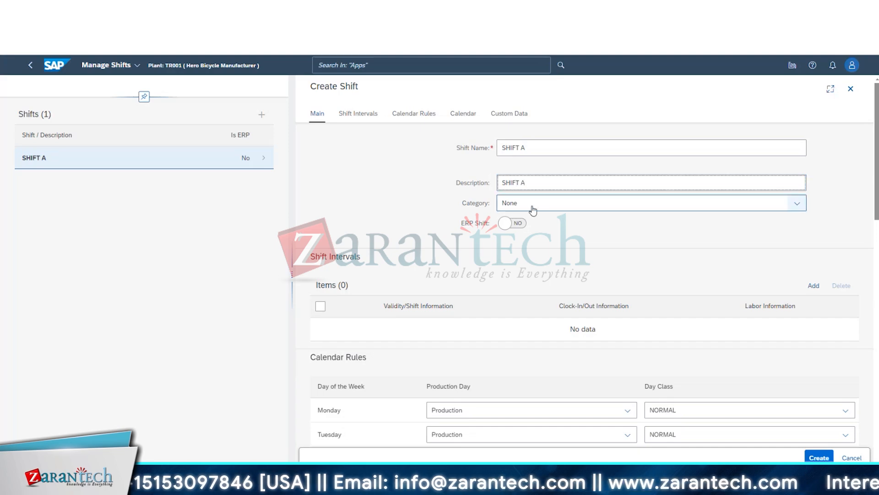
left_click(531, 206)
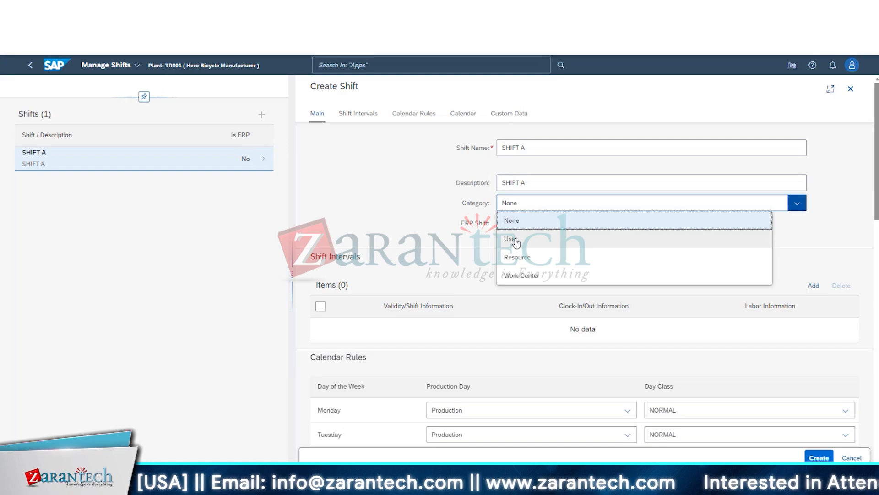
left_click(530, 267)
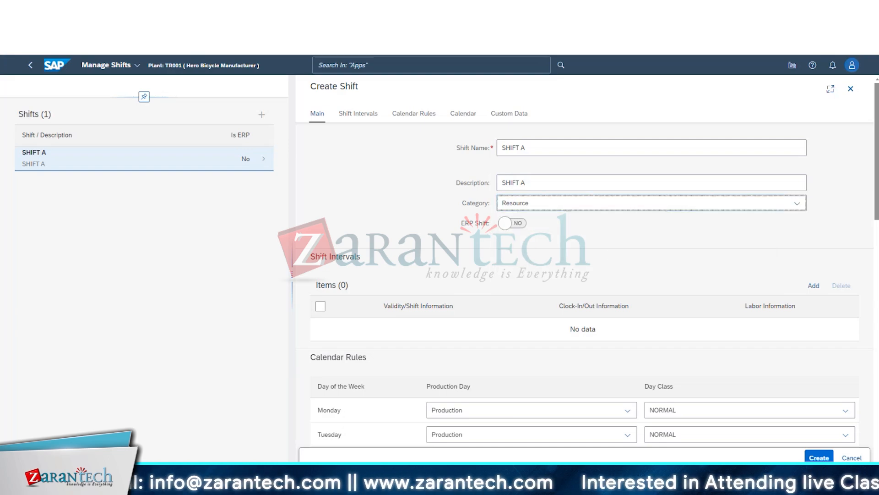
Step: Look over the Shift Intervals and Calendar Rules of SHIFT A and open a new shift interval
left_click(813, 286)
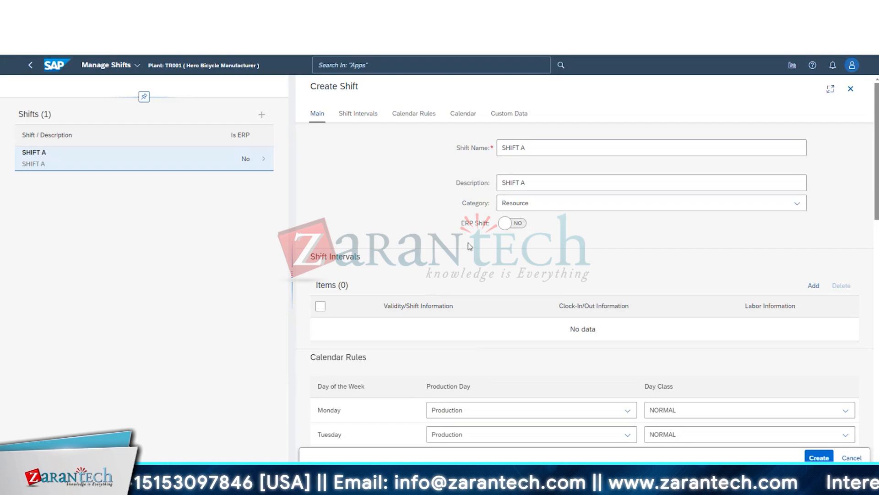
scroll(439, 253, "down", 2)
left_click_drag(309, 169, 370, 167)
scroll(386, 243, "down", 1)
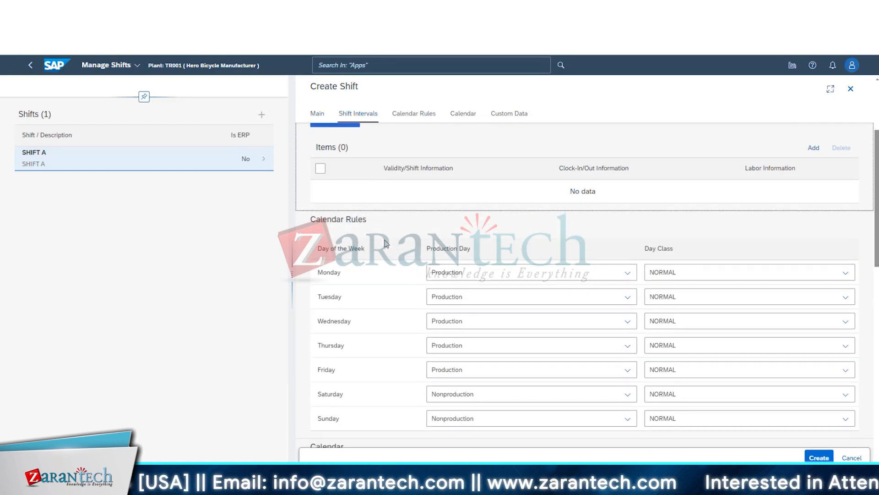
scroll(386, 243, "up", 2)
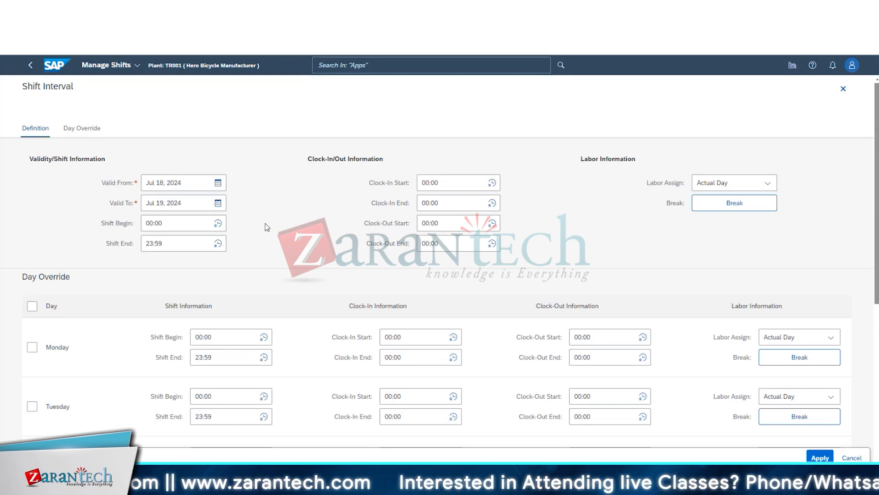
Step: Set the shift interval's Shift Begin to 06:30 and Shift End to 14:30
left_click(143, 222)
left_click(153, 224)
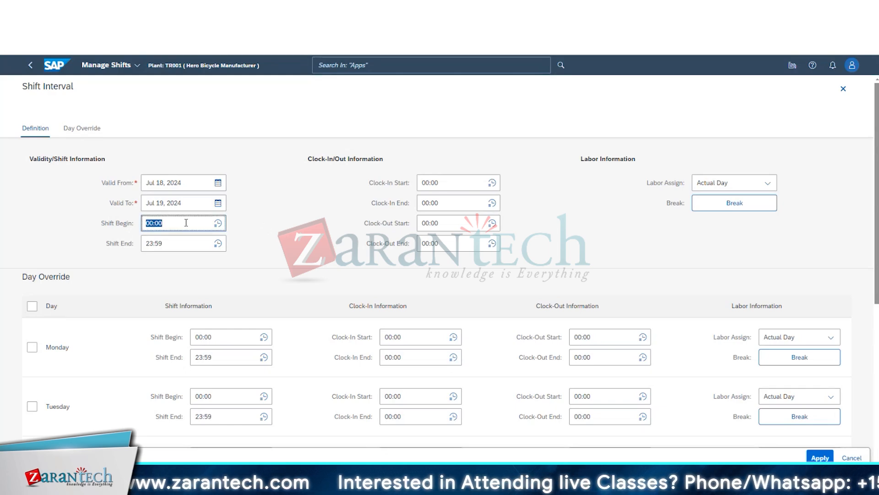
left_click(218, 223)
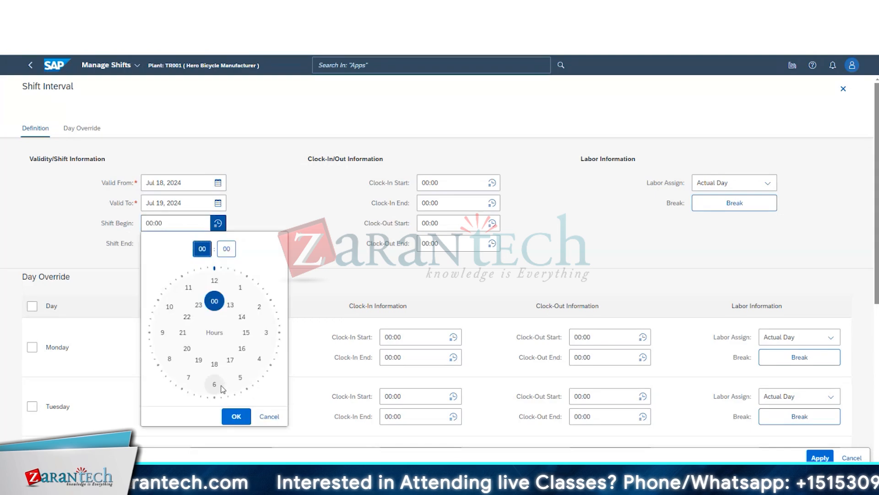
left_click(217, 387)
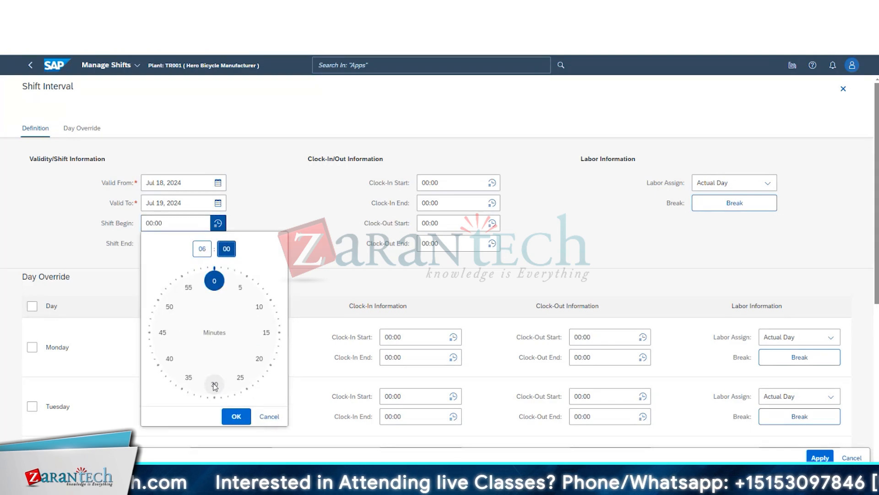
left_click(217, 387)
left_click(233, 416)
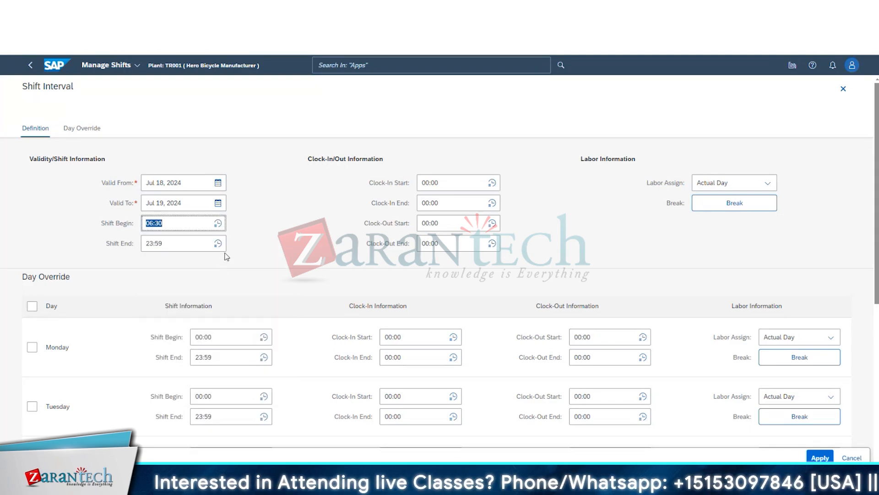
left_click(219, 245)
left_click(239, 342)
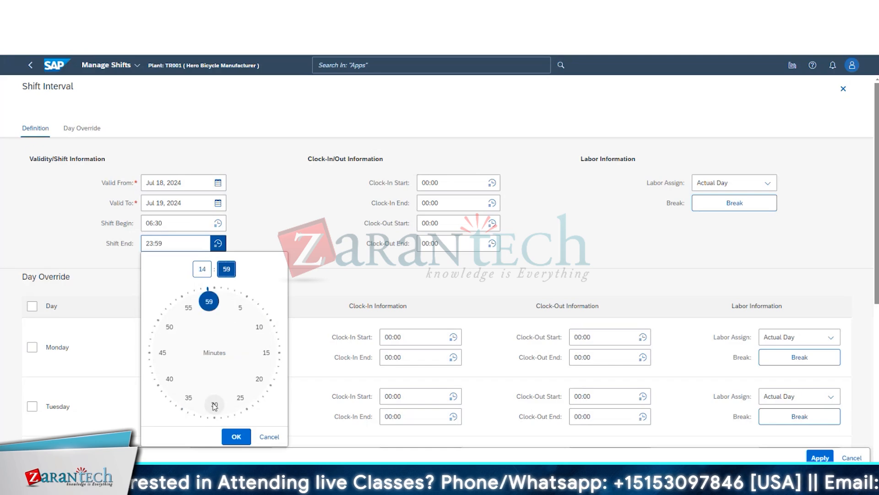
left_click(213, 405)
left_click(235, 435)
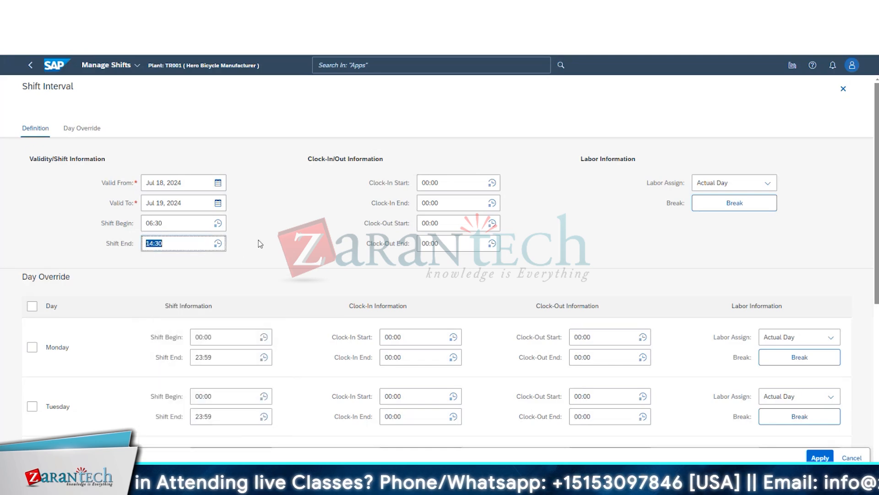
Step: Set the interval's Clock-In Start to 06:15 and Clock-In End to 06:30
left_click(493, 183)
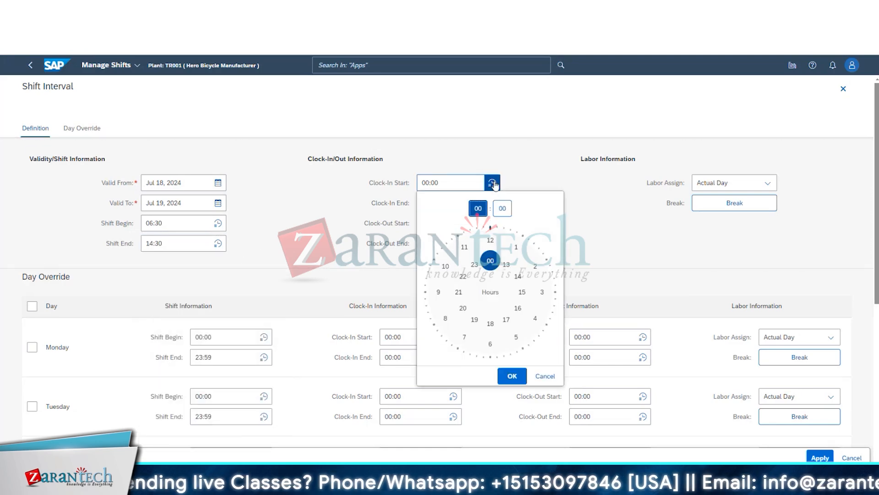
left_click(490, 344)
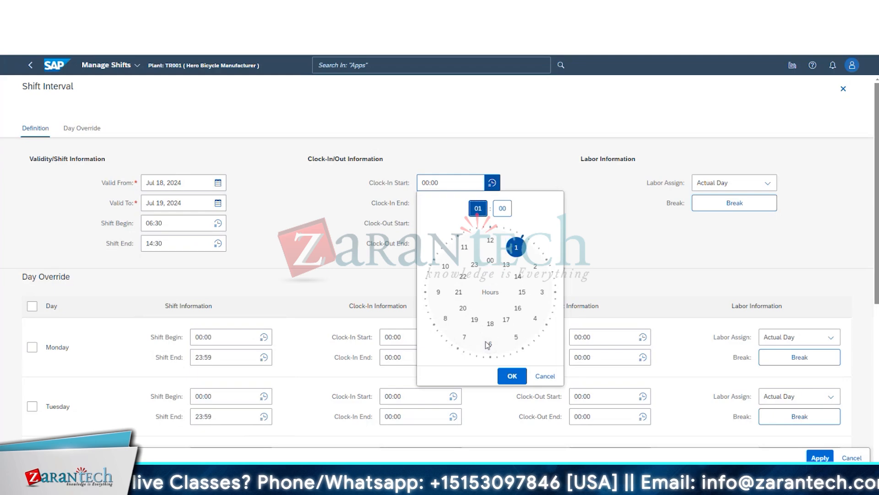
left_click(544, 293)
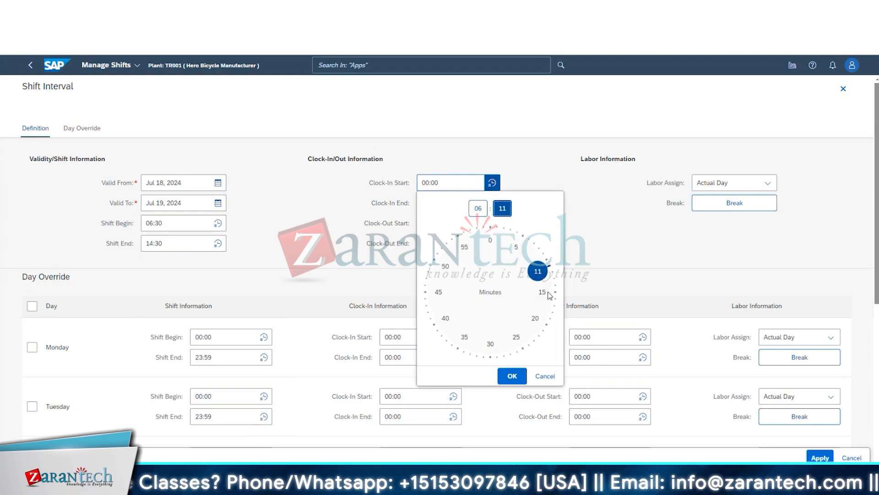
left_click(512, 374)
left_click(492, 203)
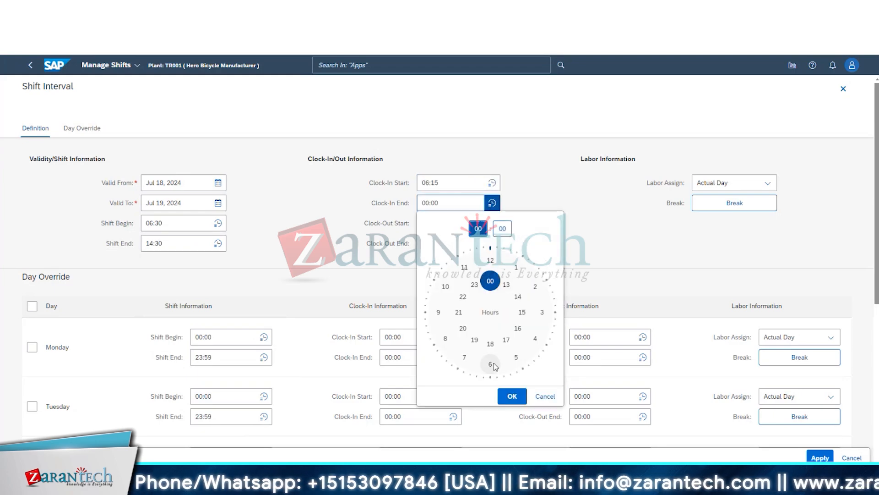
left_click(494, 366)
left_click(490, 370)
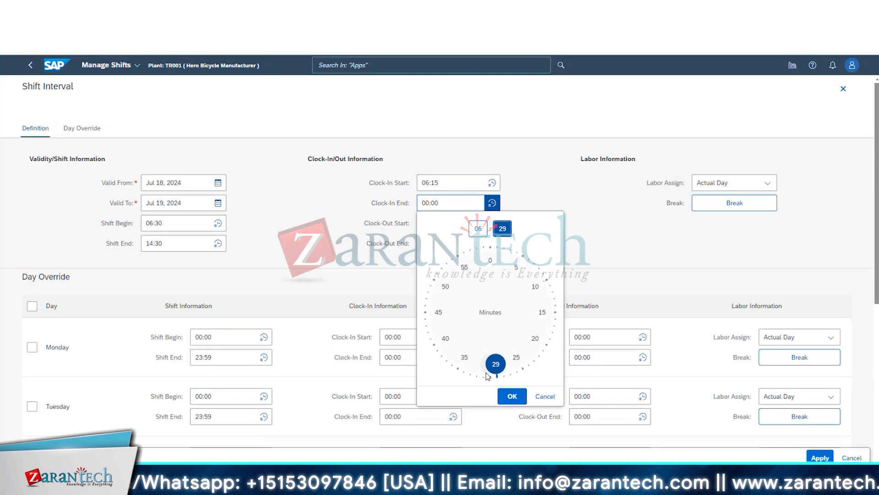
left_click(490, 374)
left_click(512, 395)
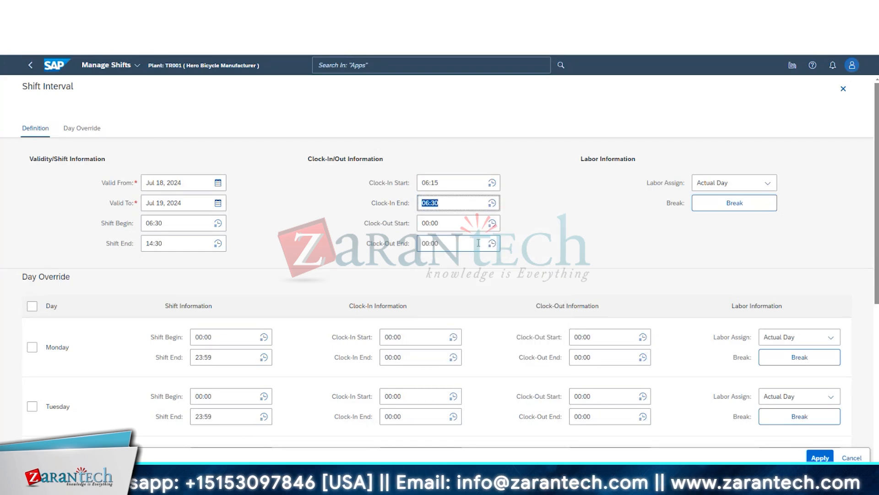
Step: Set the interval's Clock-Out Start to 14:30 and Clock-Out End to 14:44
left_click(495, 224)
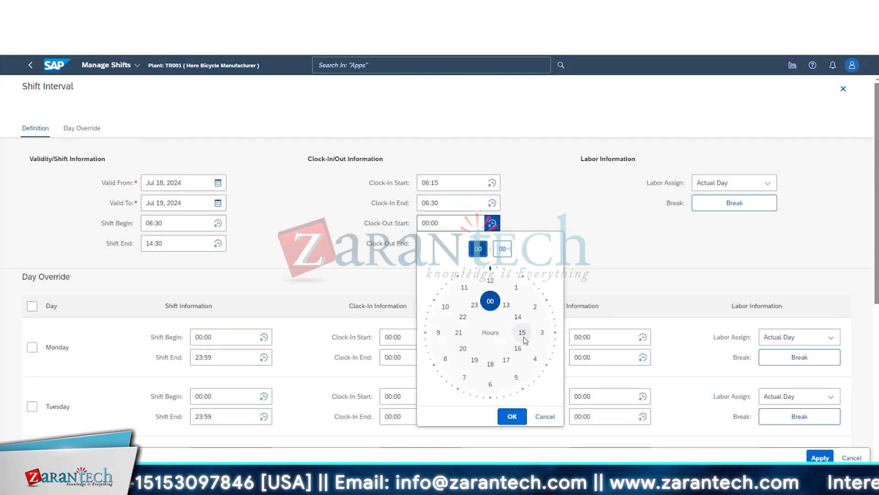
left_click(519, 318)
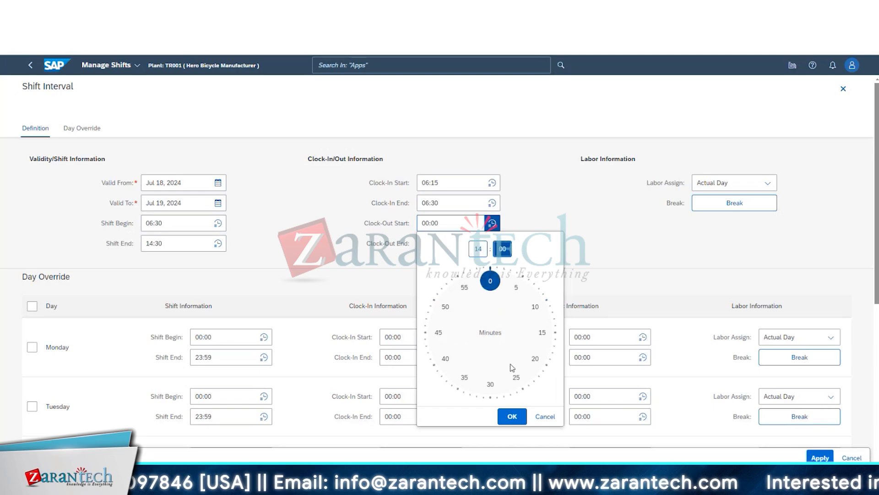
left_click(490, 384)
left_click(512, 416)
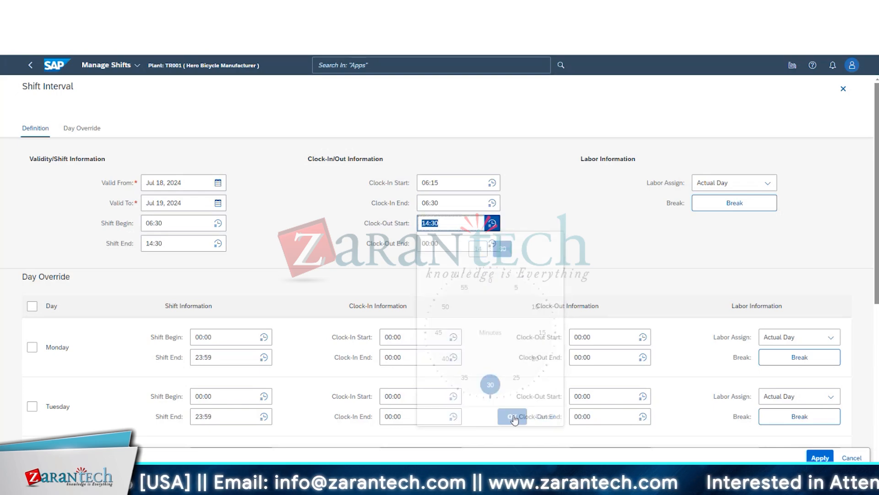
left_click(518, 337)
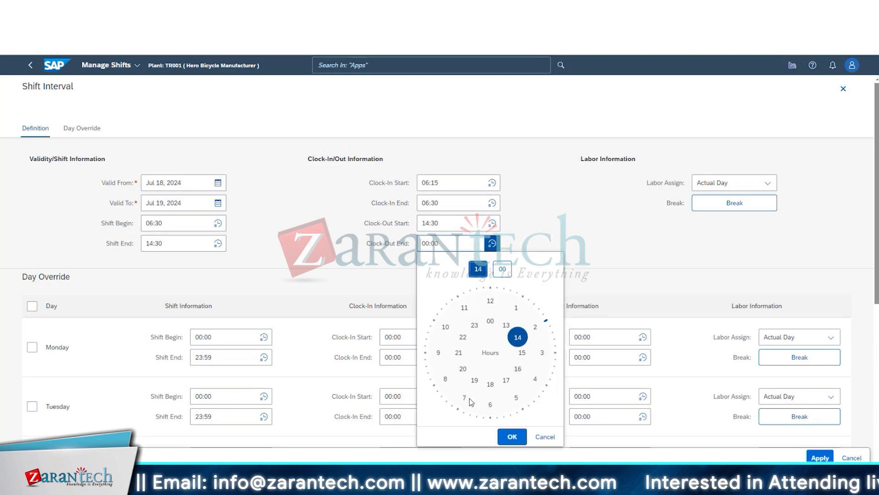
left_click(438, 357)
left_click(520, 441)
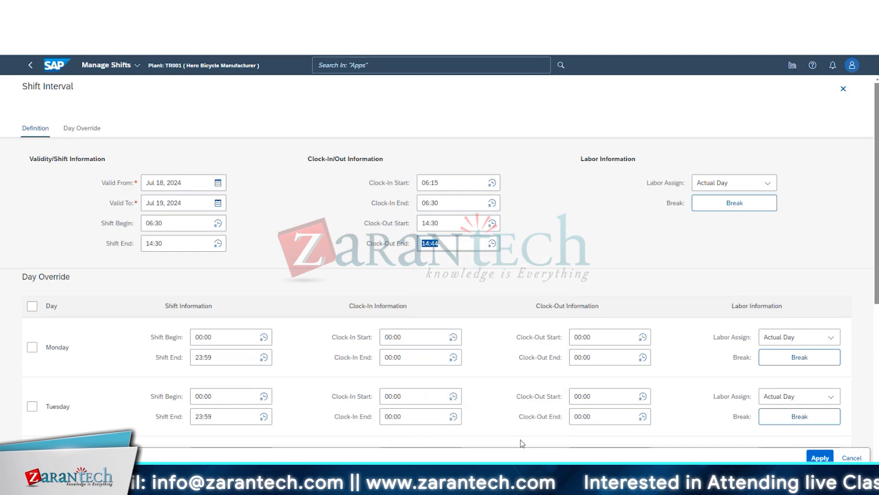
Step: Change the interval's Clock-Out End to 21:45
left_click(492, 243)
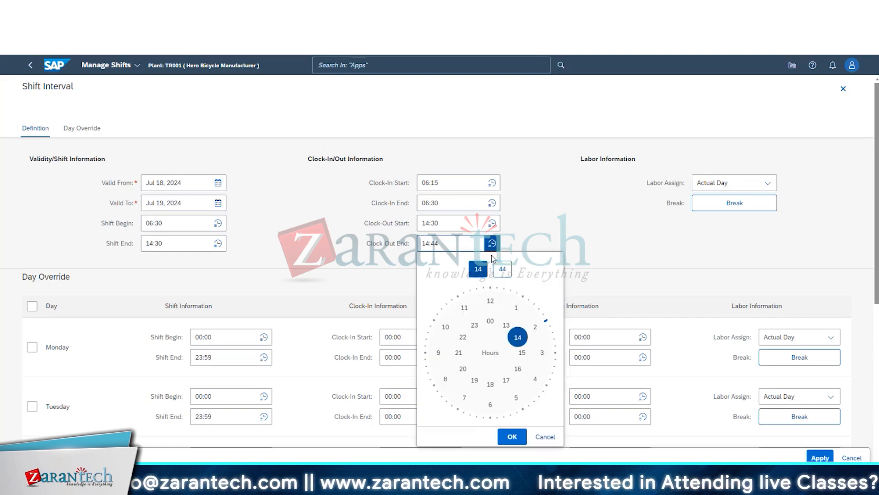
left_click(459, 351)
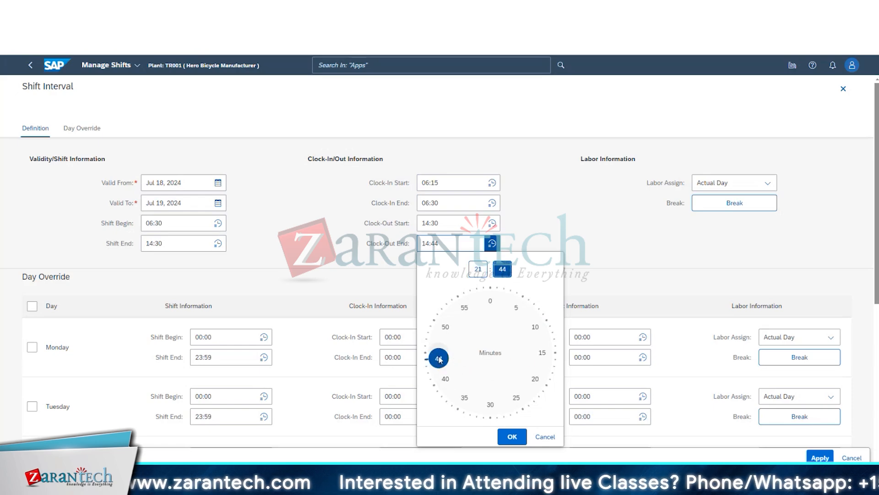
left_click(438, 353)
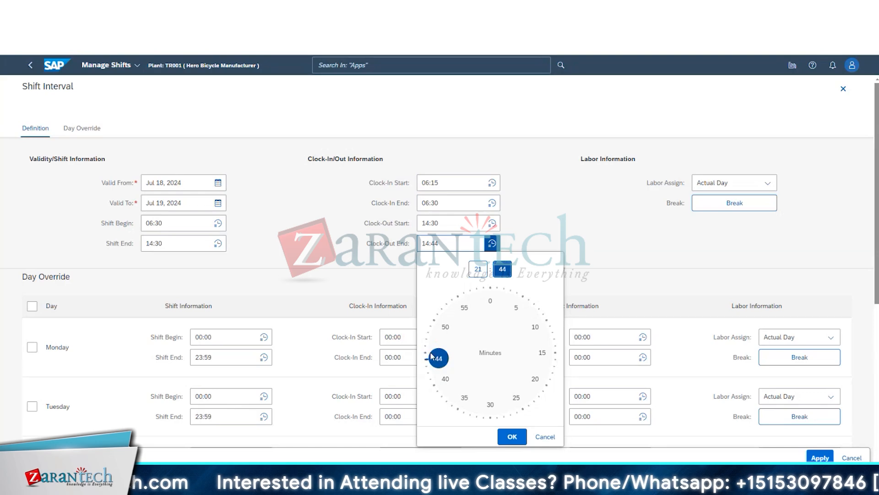
left_click(511, 435)
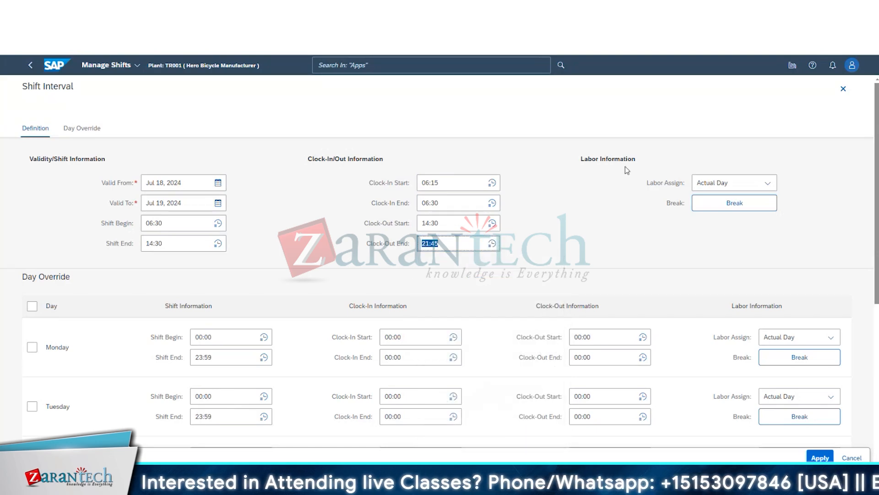
Step: Review the Labor Assign options and the Break Definition of the shift interval, leaving Labor Assign at Actual Day
left_click(767, 183)
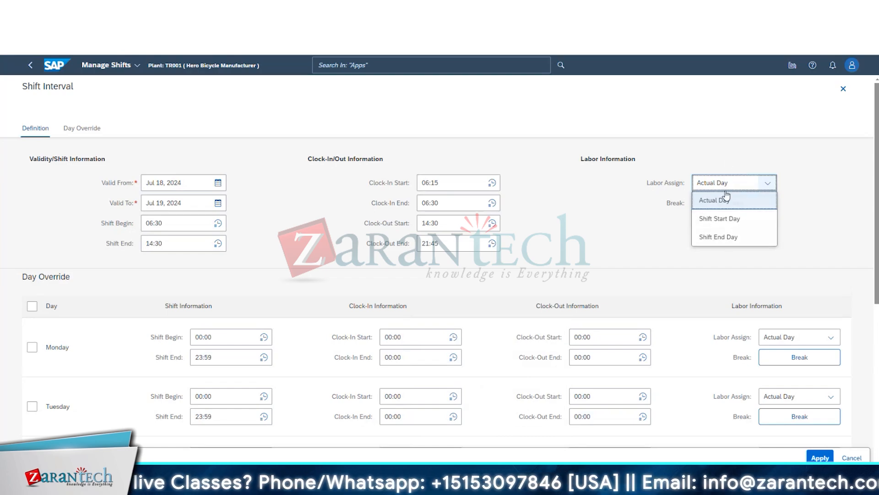
left_click(696, 199)
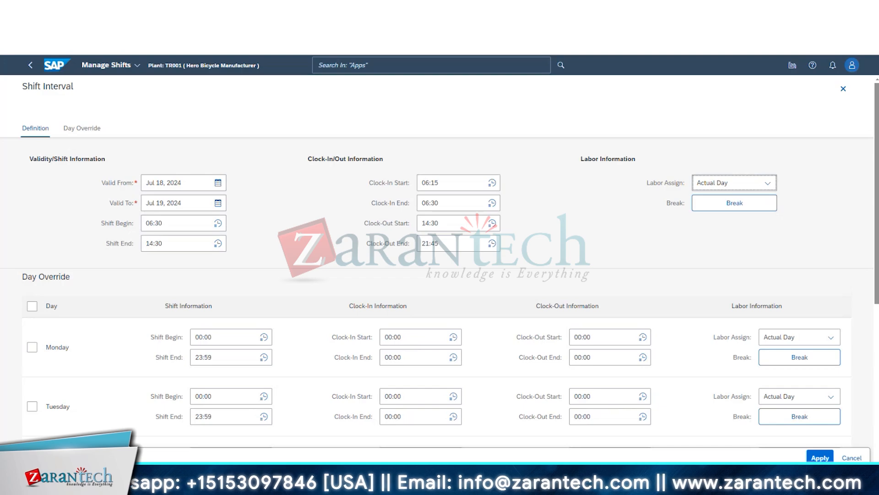
left_click(758, 188)
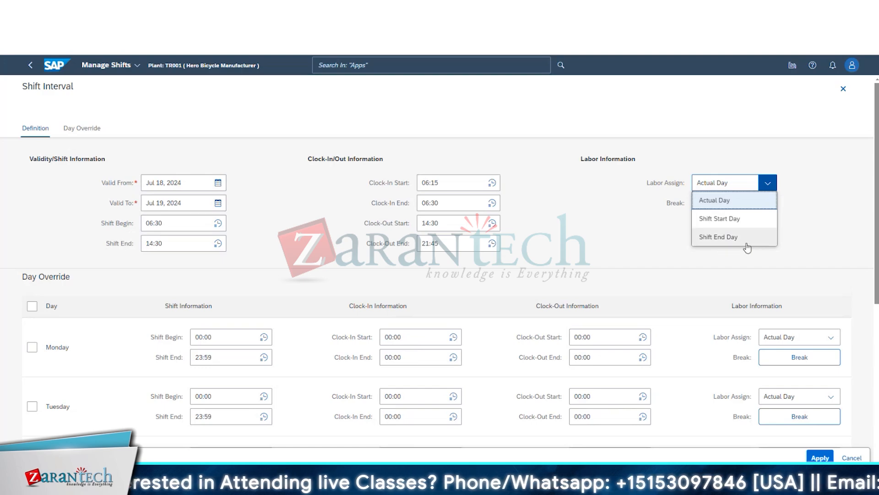
left_click(650, 237)
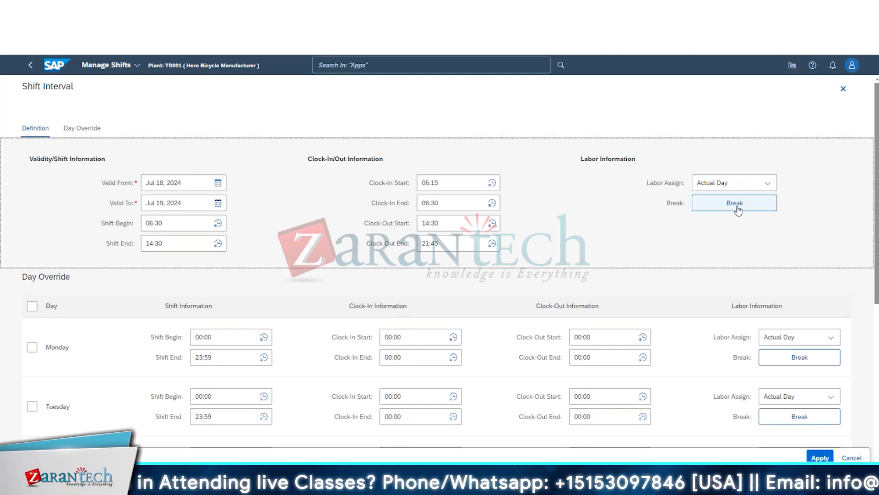
left_click(771, 209)
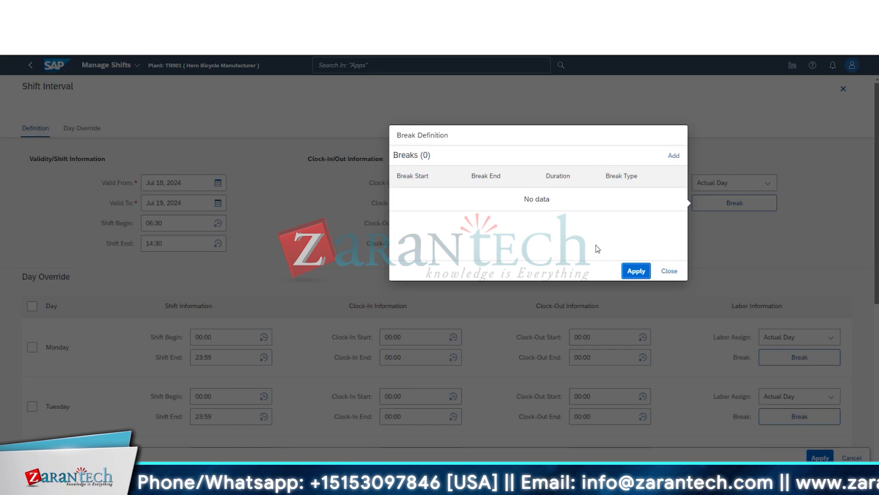
left_click(669, 271)
left_click(723, 183)
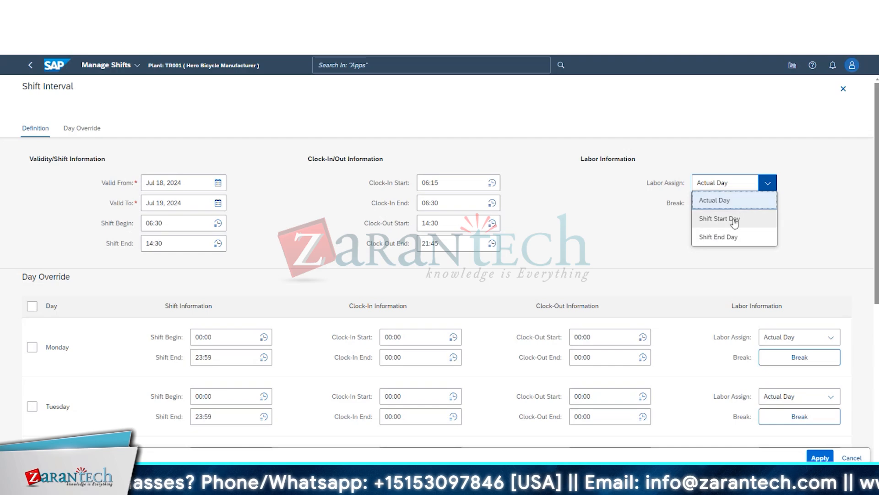
left_click(681, 229)
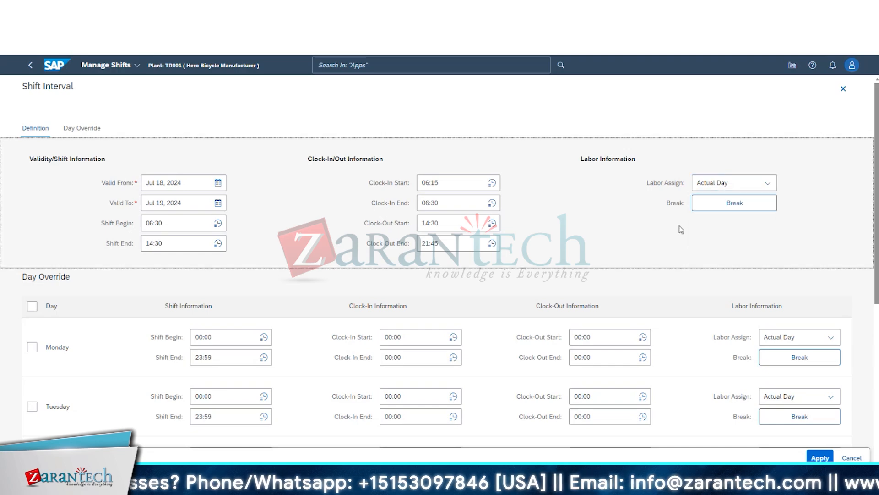
Step: Add a break to the interval's Break Definition and view the available break types
left_click(715, 209)
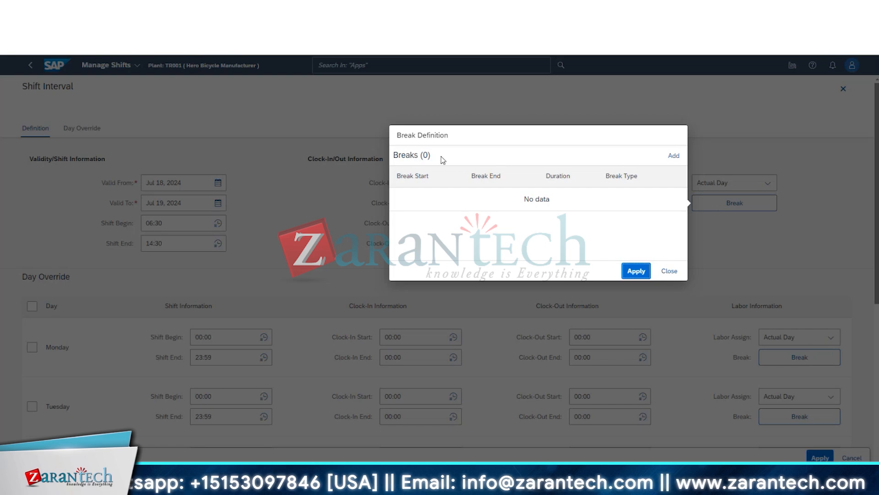
left_click(682, 160)
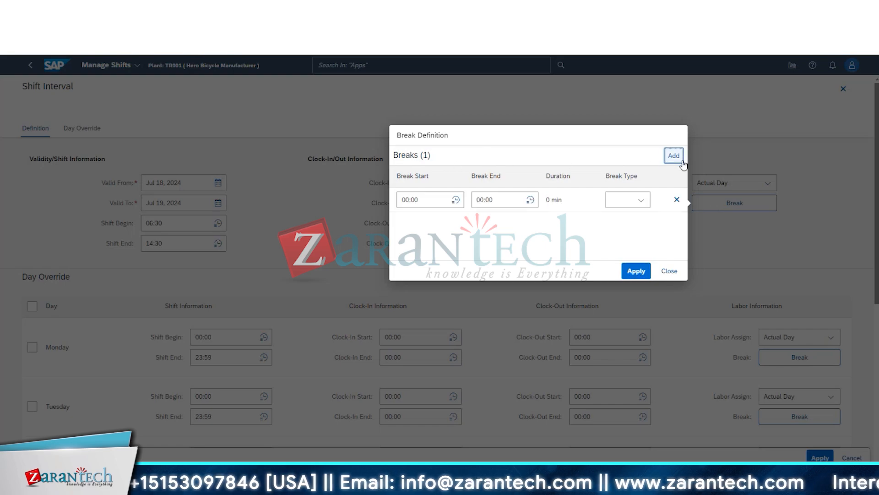
left_click(650, 206)
left_click(574, 219)
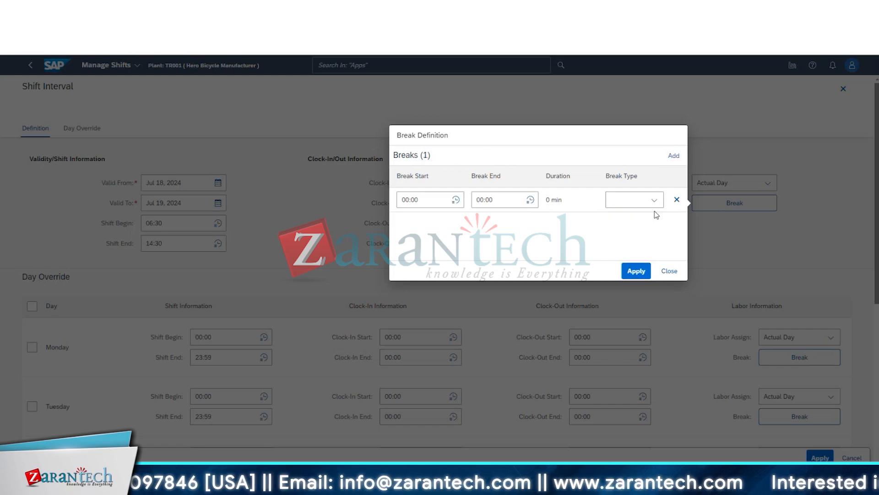
left_click(654, 204)
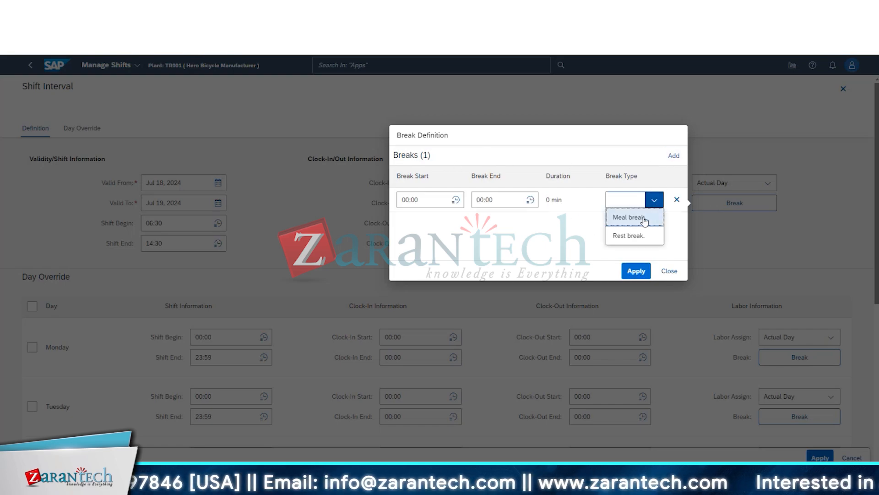
left_click(538, 237)
Step: Set the Break Start of the new break in the Break Definition to 11:00
left_click(457, 202)
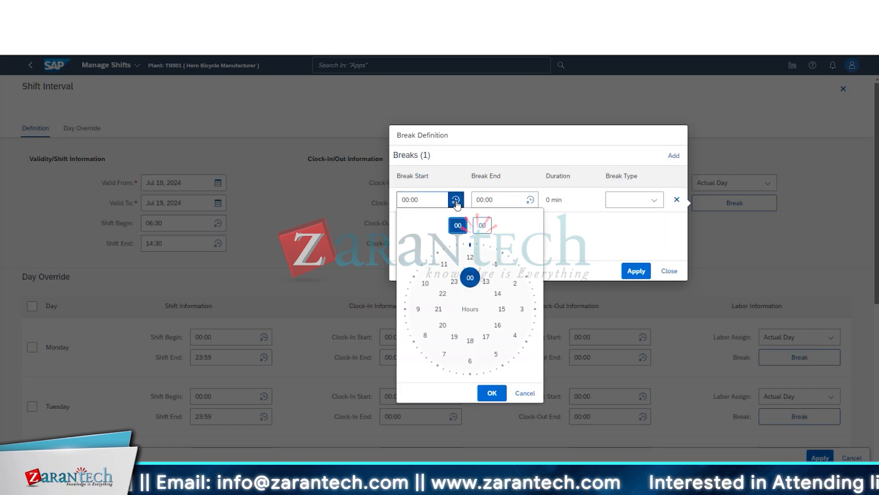
left_click(442, 270)
left_click(442, 271)
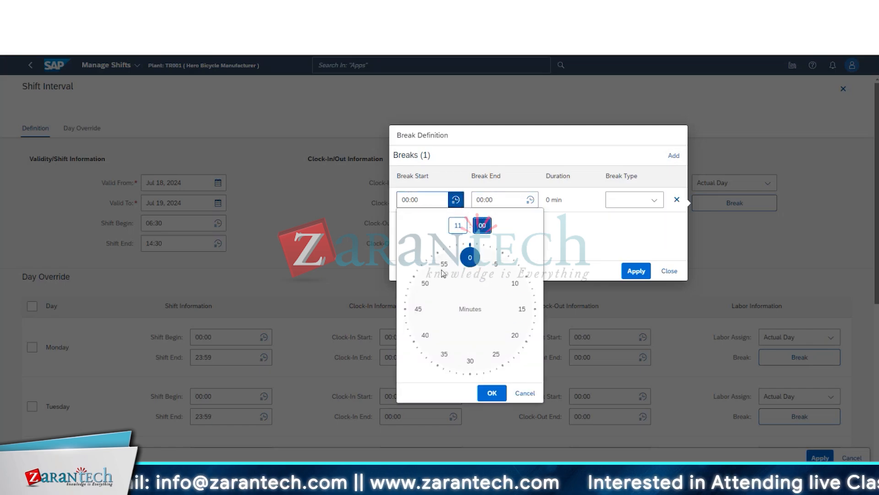
left_click(470, 363)
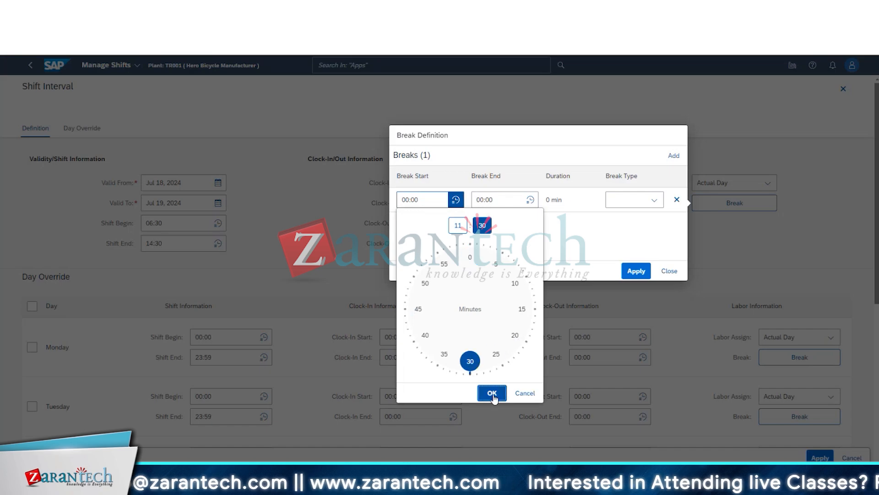
left_click(492, 393)
left_click(455, 200)
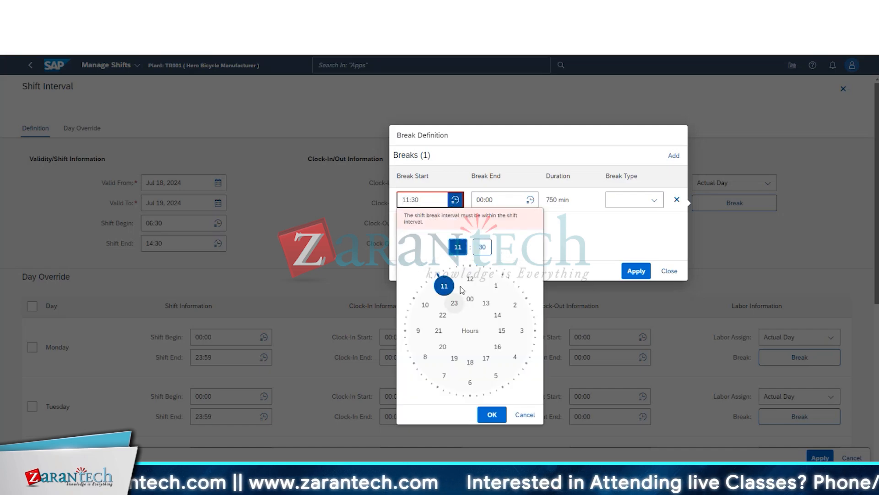
left_click(479, 249)
left_click(465, 279)
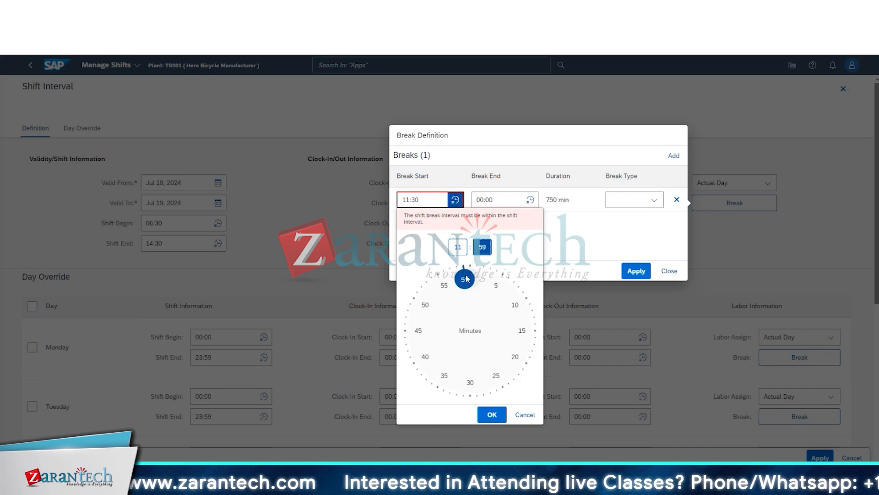
left_click(470, 275)
left_click(487, 415)
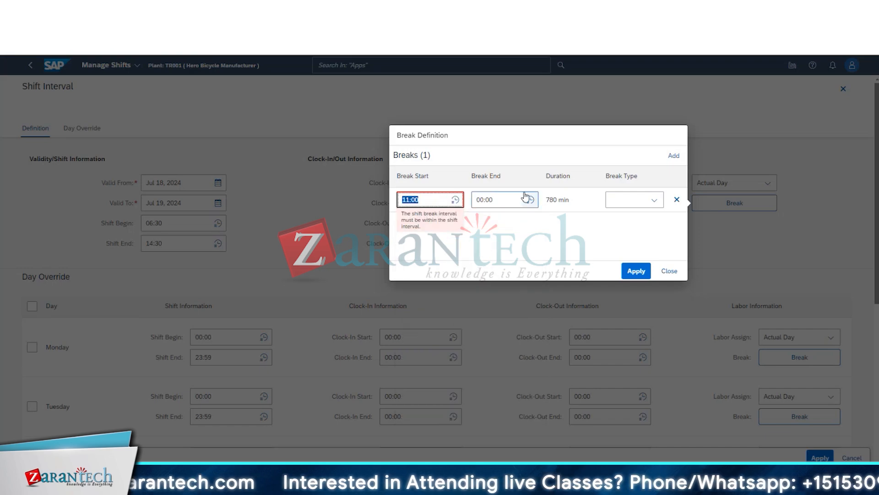
Step: Set the first break's Break End to 11:30 and its Break Type to Meal break
left_click(530, 199)
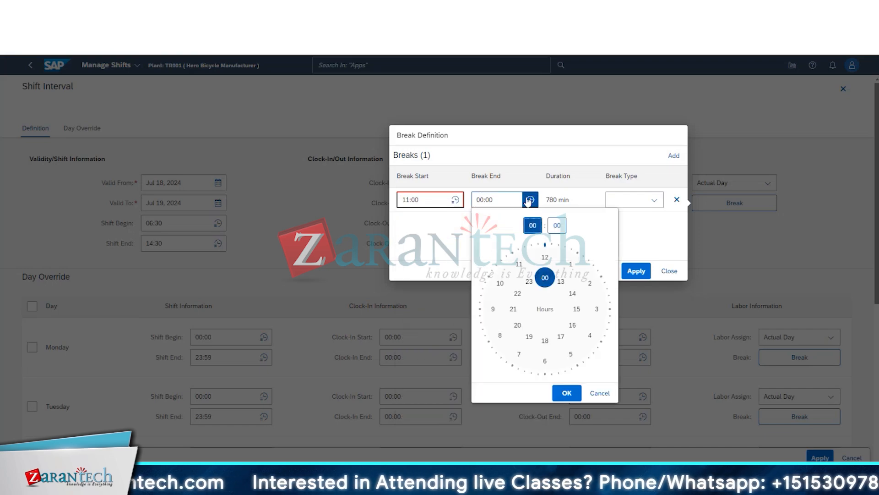
left_click(520, 264)
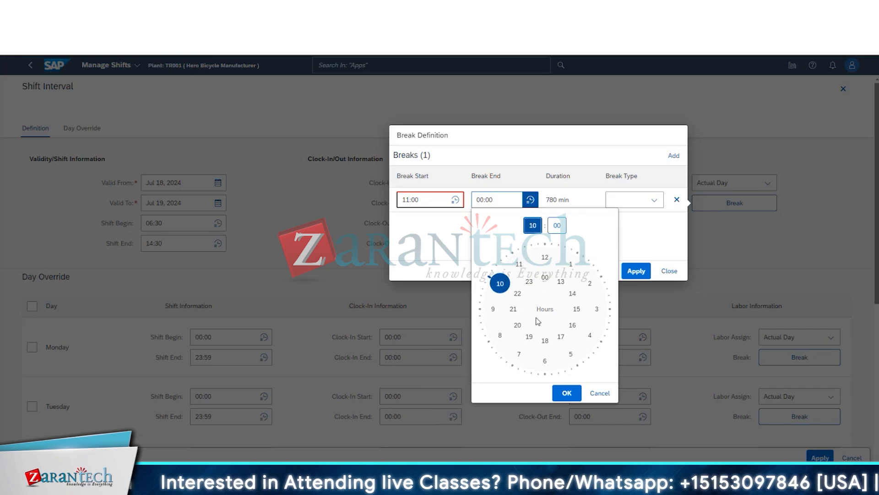
left_click(545, 362)
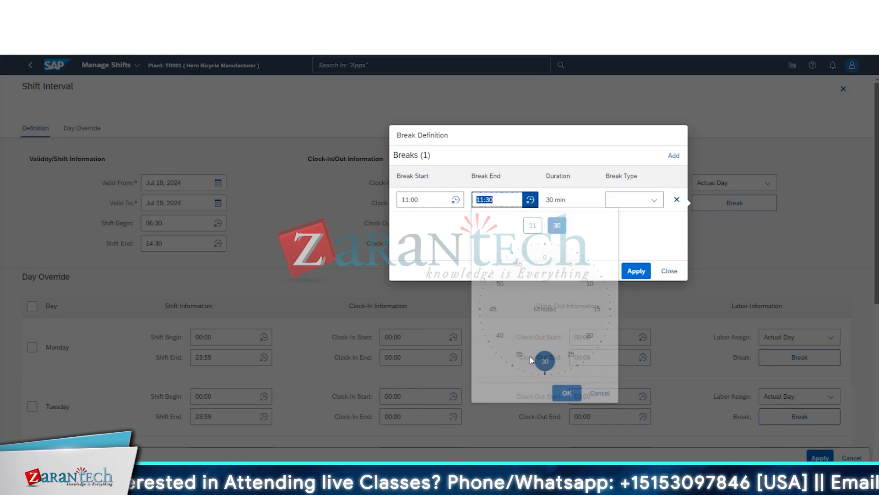
left_click(566, 393)
left_click(658, 203)
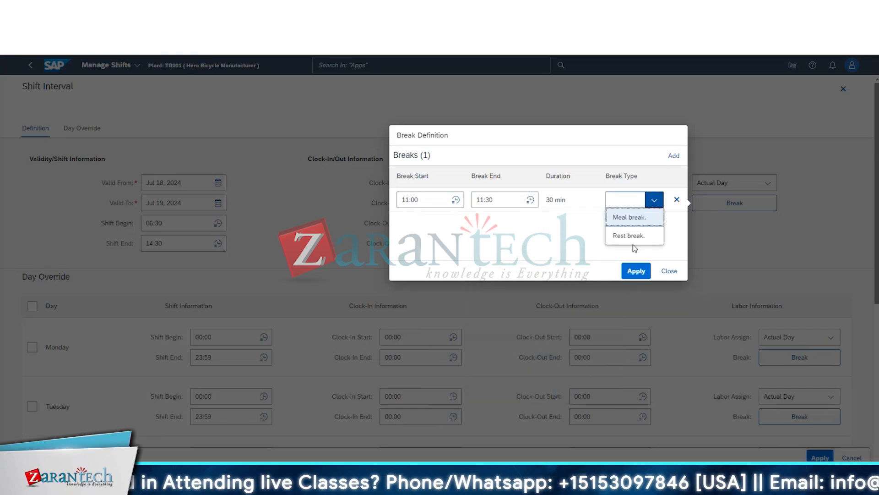
left_click(624, 218)
Step: Add a second break to the Break Definition and set its Break Start to 13:00
left_click(674, 155)
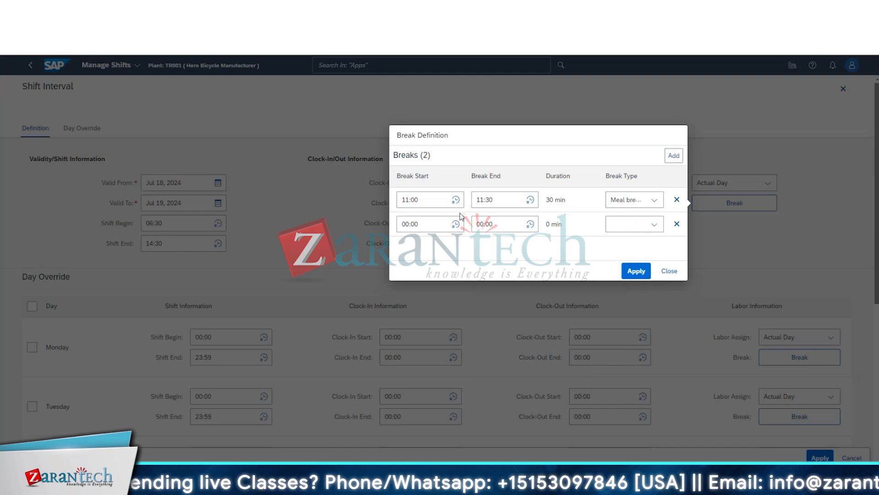
left_click(455, 224)
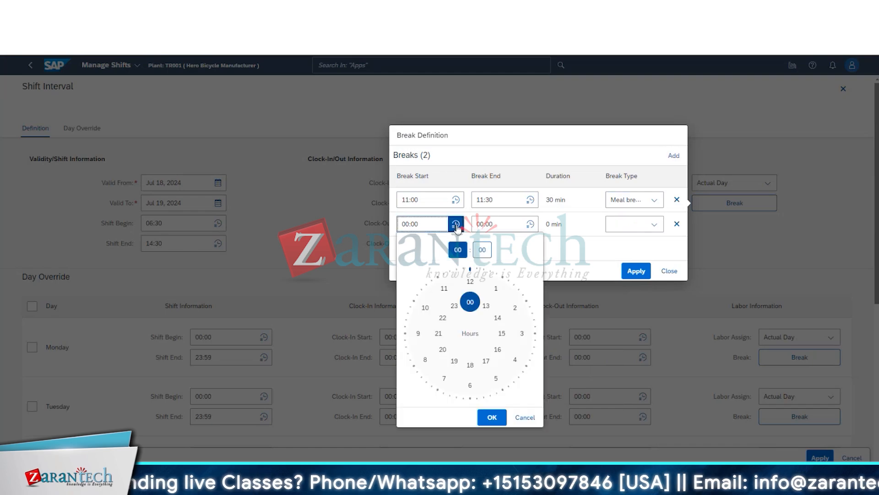
left_click(498, 291)
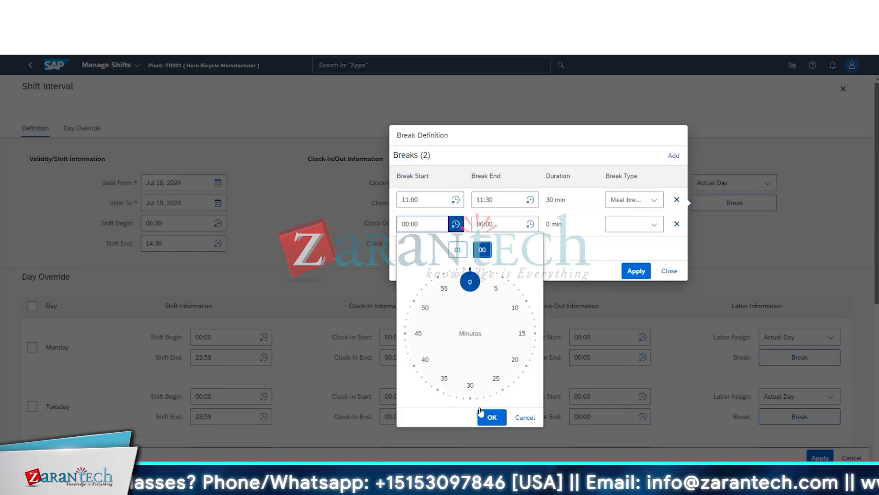
left_click(492, 417)
left_click(530, 224)
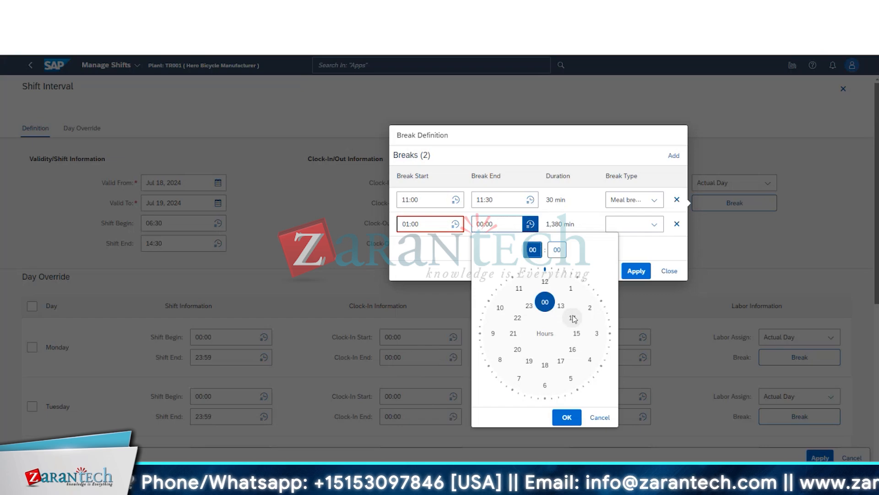
left_click(571, 288)
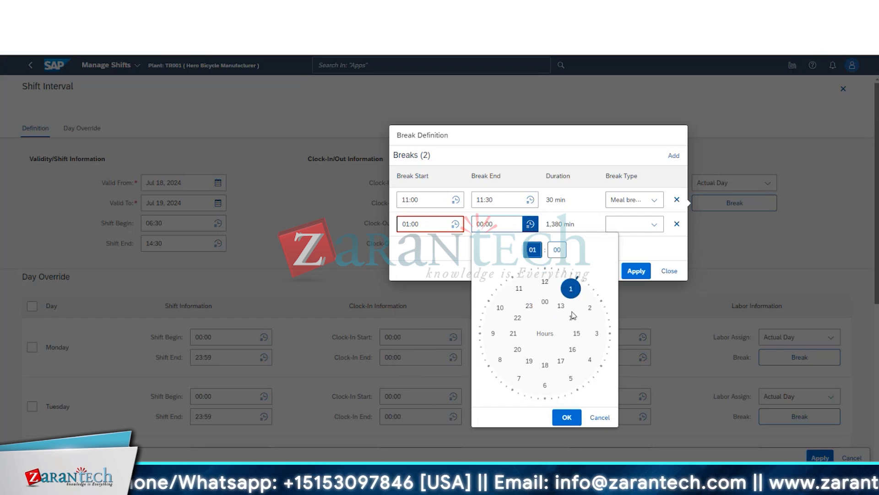
left_click(455, 224)
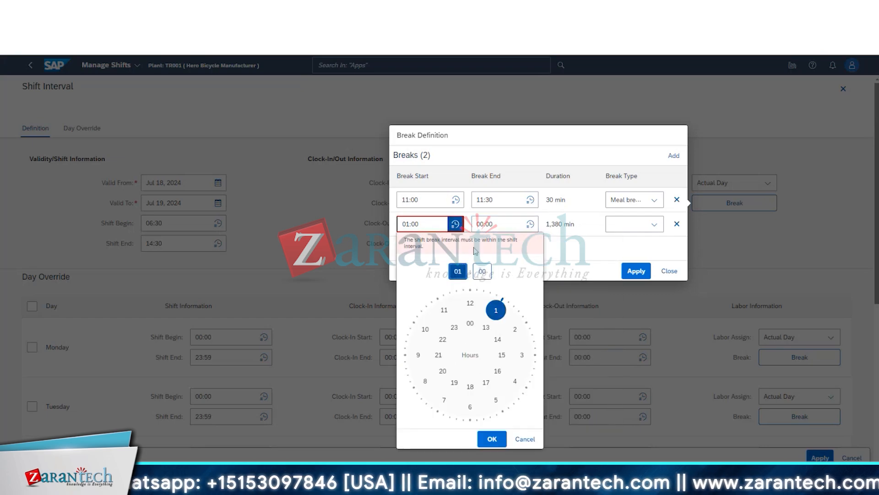
left_click(486, 327)
left_click(492, 439)
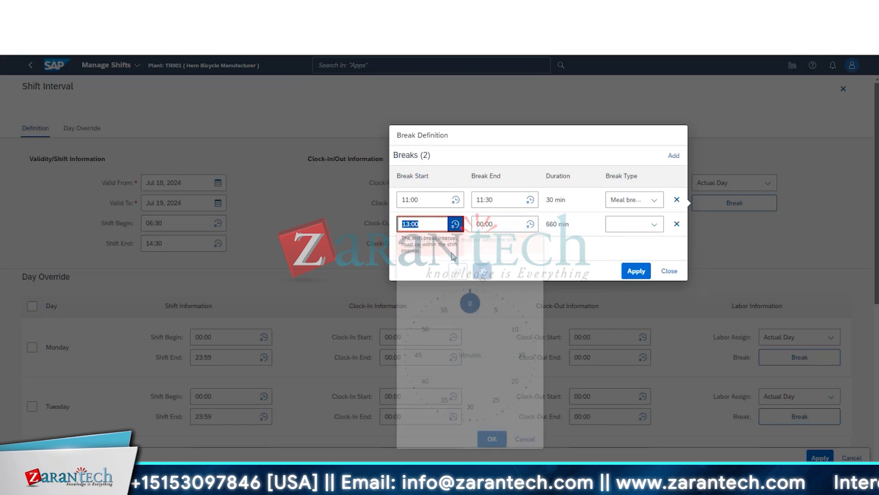
Step: Set the second break's Break End to 13:15 and its type to Rest break, and apply the break definition
left_click(529, 224)
left_click(562, 306)
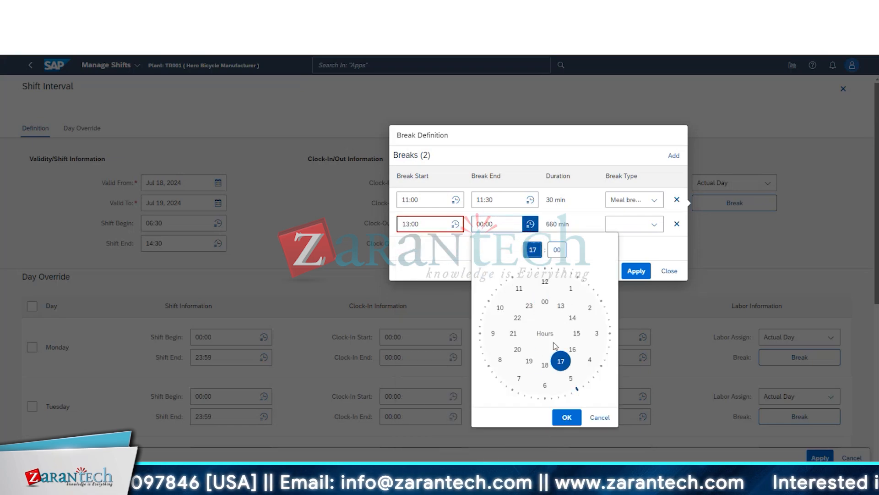
left_click(596, 333)
left_click(567, 417)
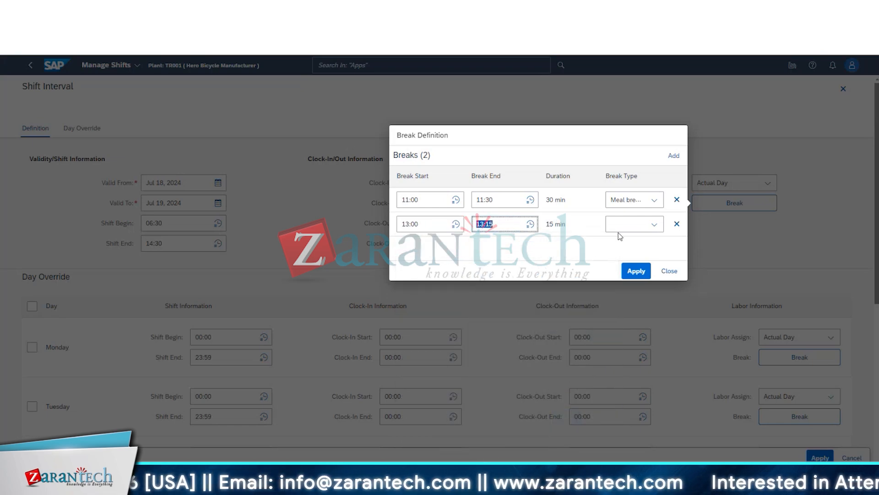
left_click(654, 223)
left_click(623, 258)
left_click(624, 269)
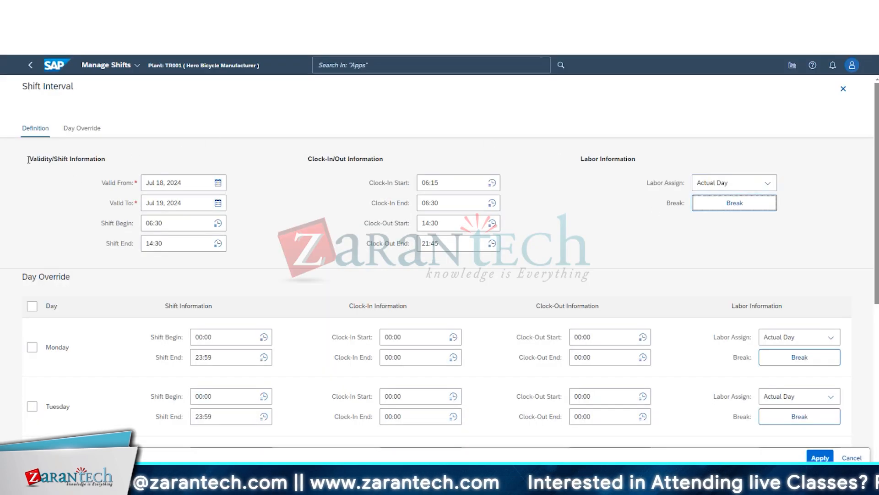
Step: Try Jul 17, 2024 as the interval's Valid From date and set it back to Jul 18, 2024
left_click_drag(28, 160, 139, 159)
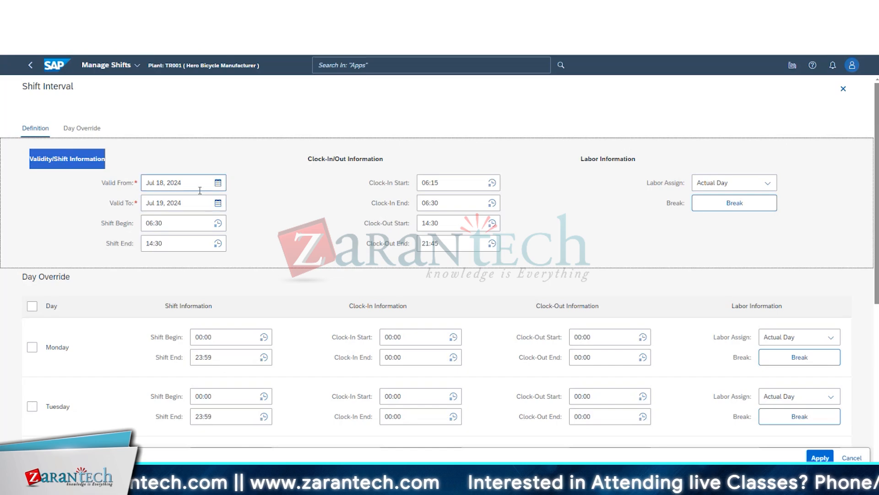
left_click(218, 182)
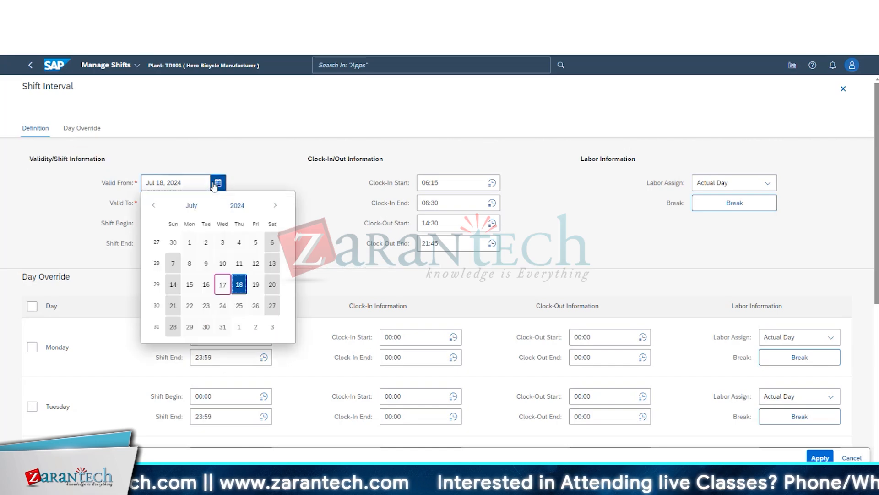
left_click(222, 285)
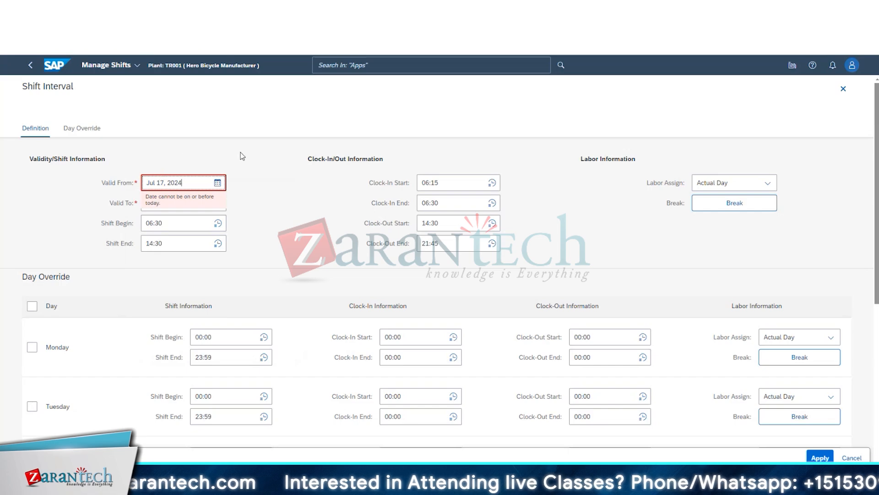
left_click(211, 191)
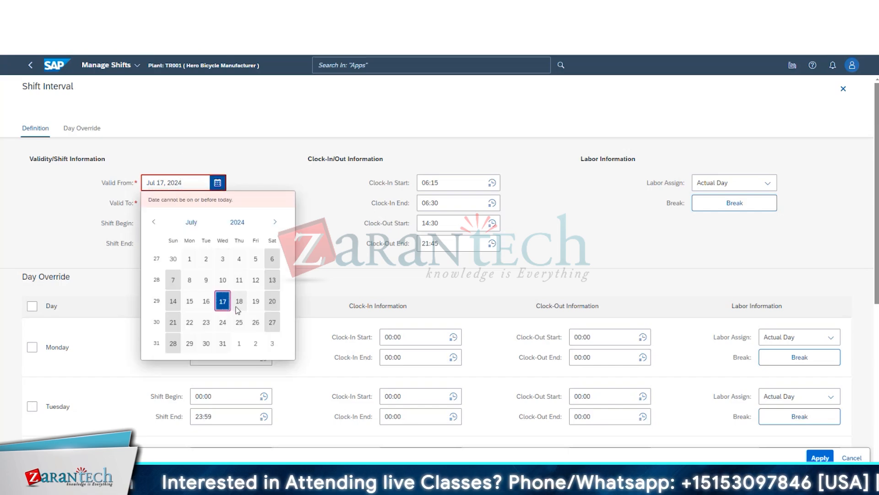
left_click(237, 304)
Step: Set the shift interval's Valid To date to Oct 28, 2032
left_click(218, 203)
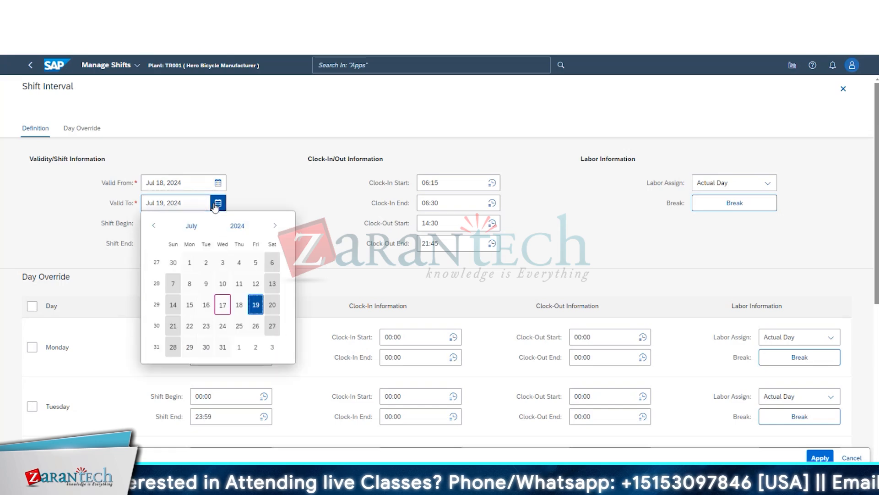
left_click(276, 226)
left_click(276, 226)
left_click(276, 226)
left_click(238, 226)
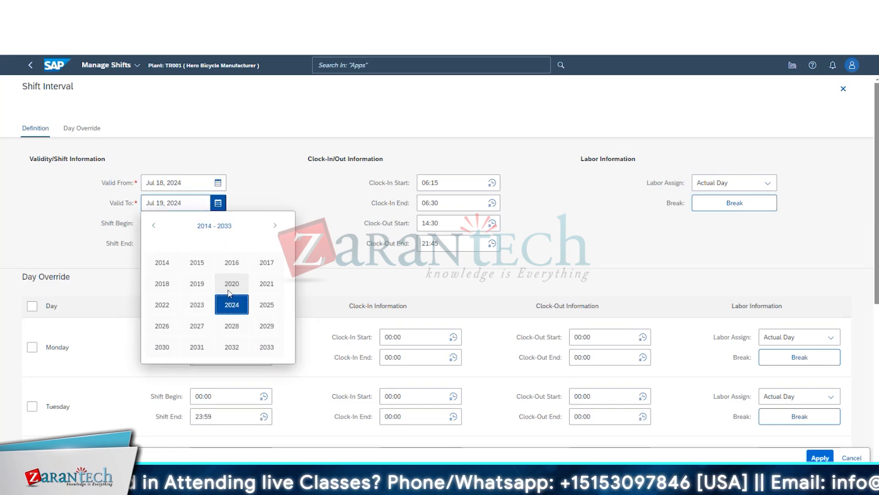
left_click(232, 347)
left_click(231, 344)
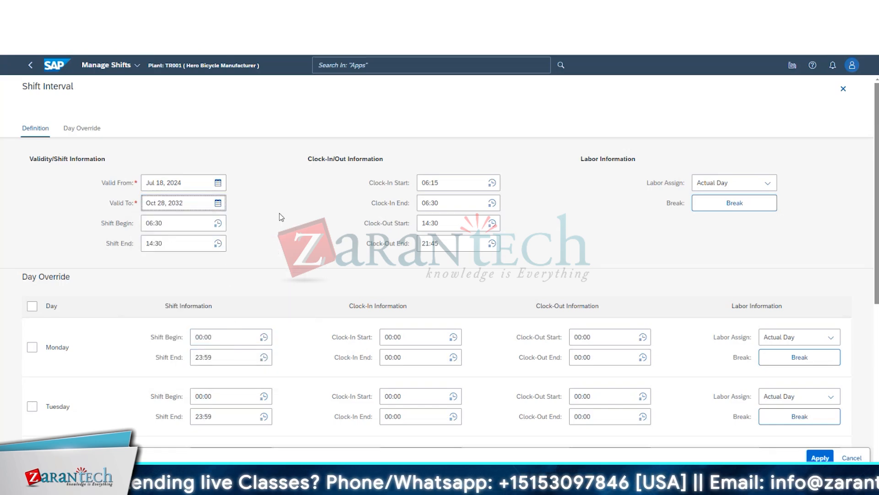
left_click(320, 200)
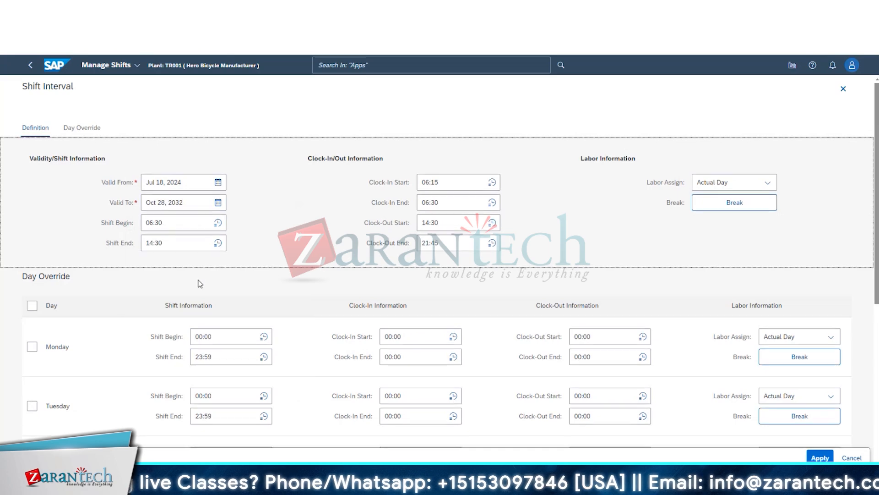
Step: Examine the shift interval's validity, shift and clock-in/out times and its weekday override rows
scroll(199, 280, "down", 3)
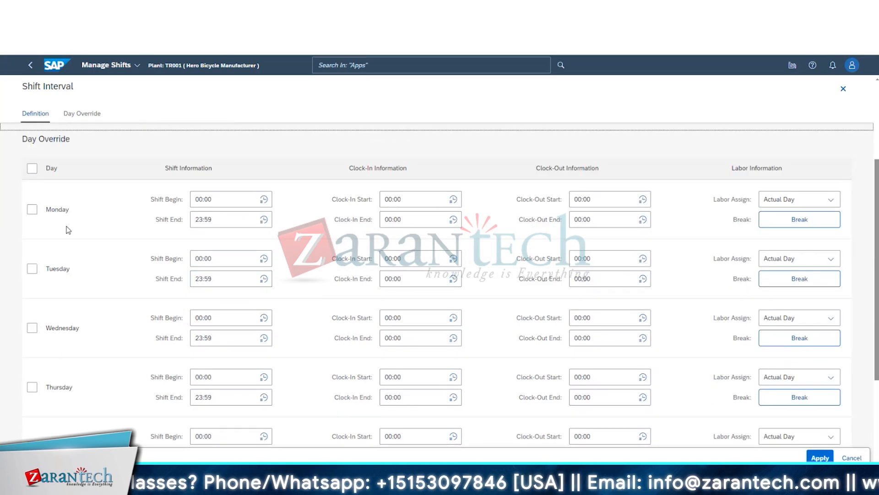
scroll(68, 230, "up", 2)
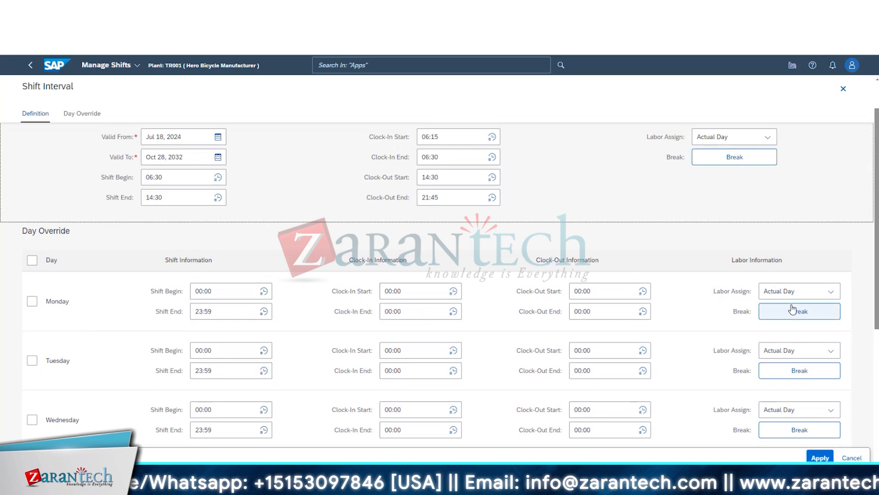
scroll(97, 184, "up", 1)
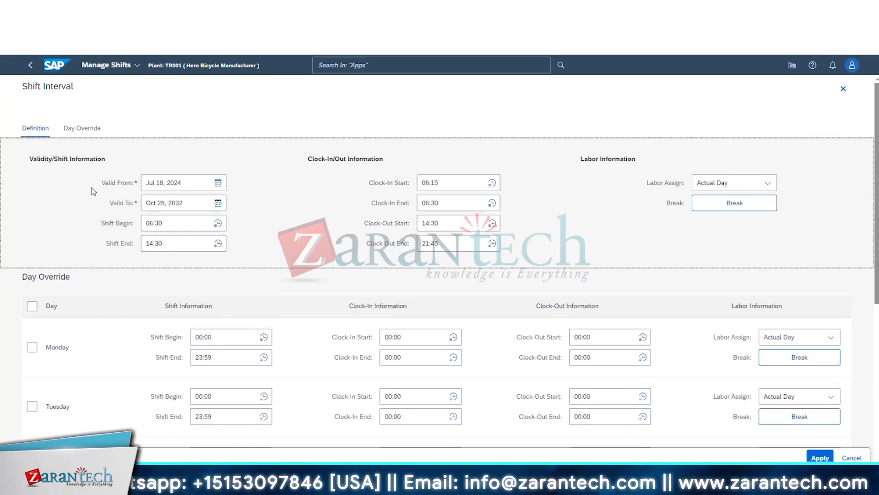
left_click_drag(90, 220, 597, 257)
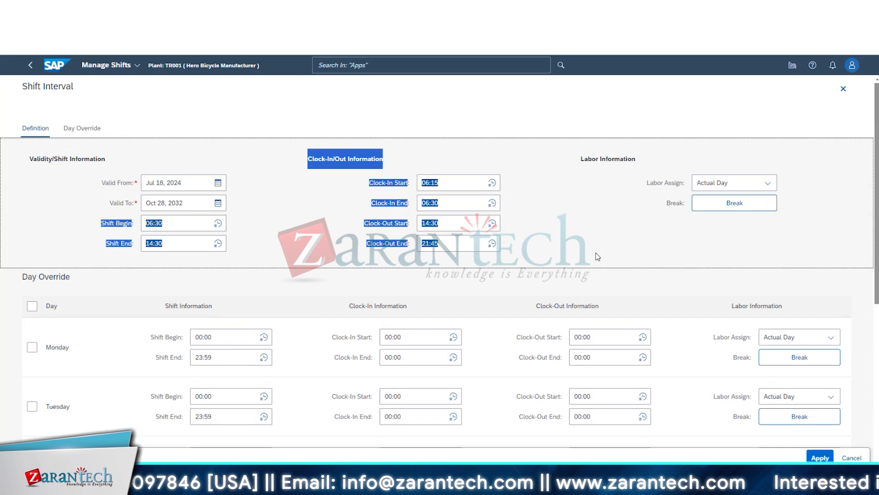
left_click(96, 270)
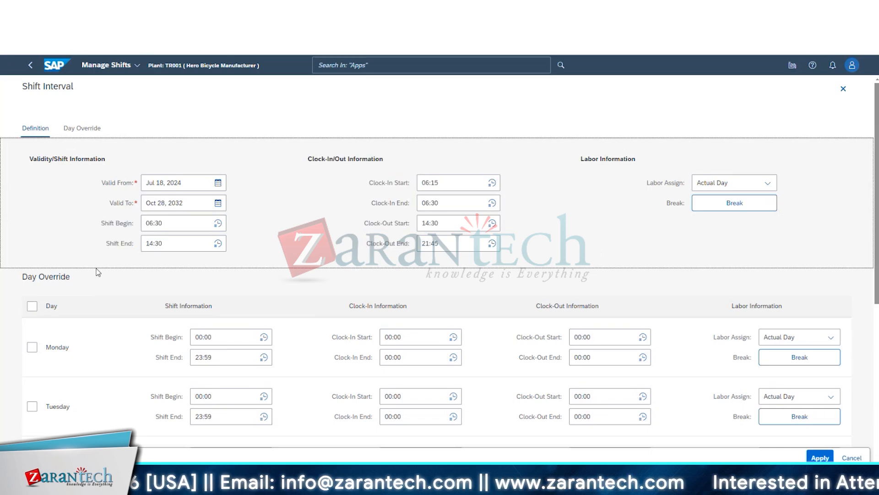
scroll(96, 281, "down", 1)
scroll(97, 282, "down", 1)
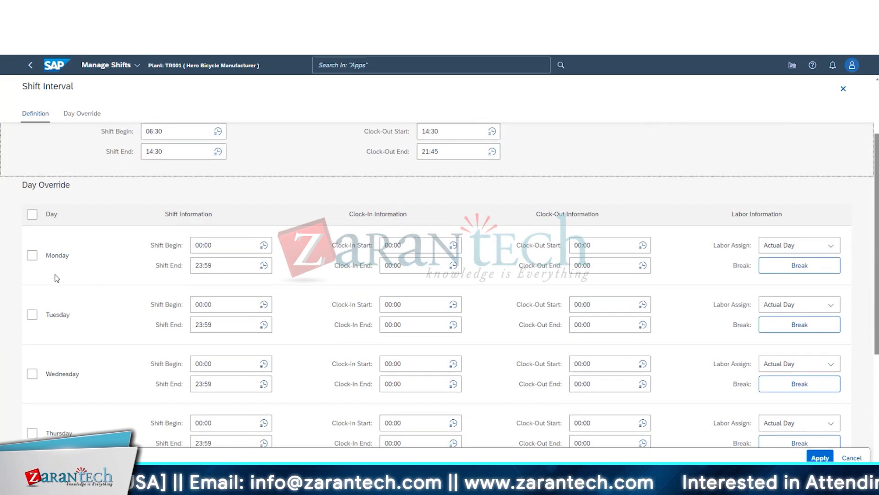
left_click(31, 314)
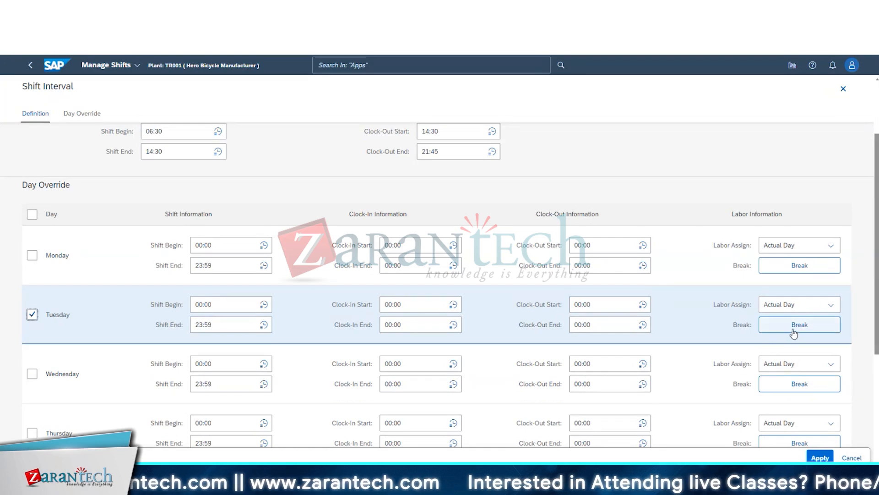
left_click(32, 314)
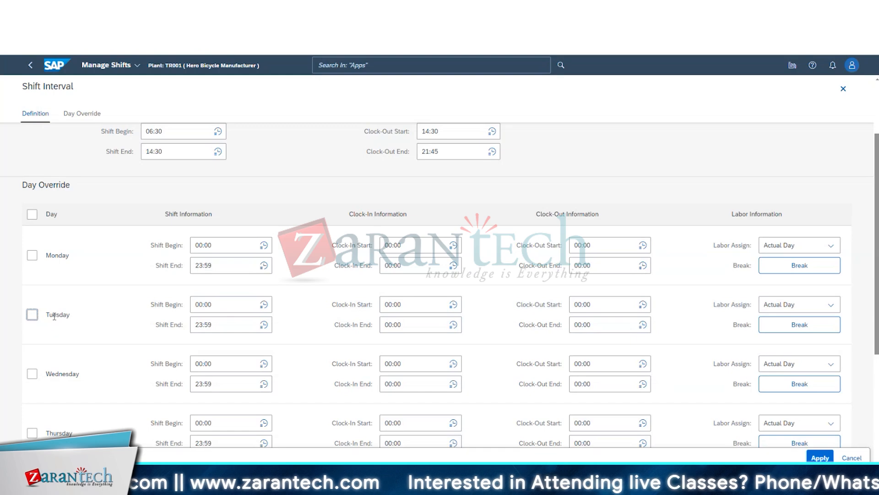
Step: Apply the shift interval definition after checking the remaining weekday override rows
scroll(159, 290, "down", 5)
scroll(157, 328, "up", 6)
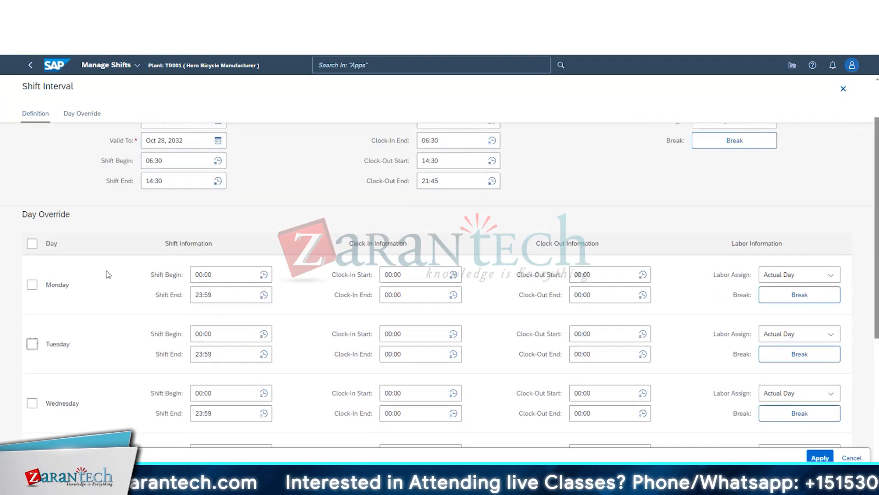
scroll(108, 274, "down", 5)
scroll(146, 381, "up", 6)
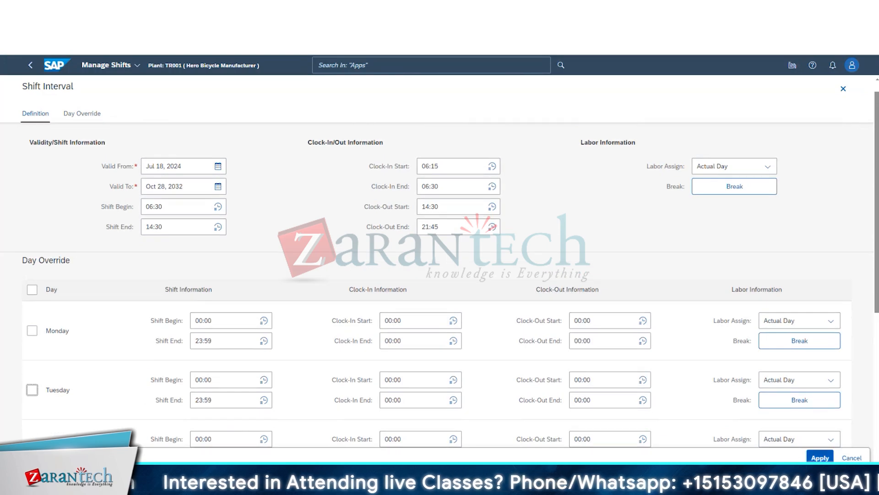
left_click(820, 458)
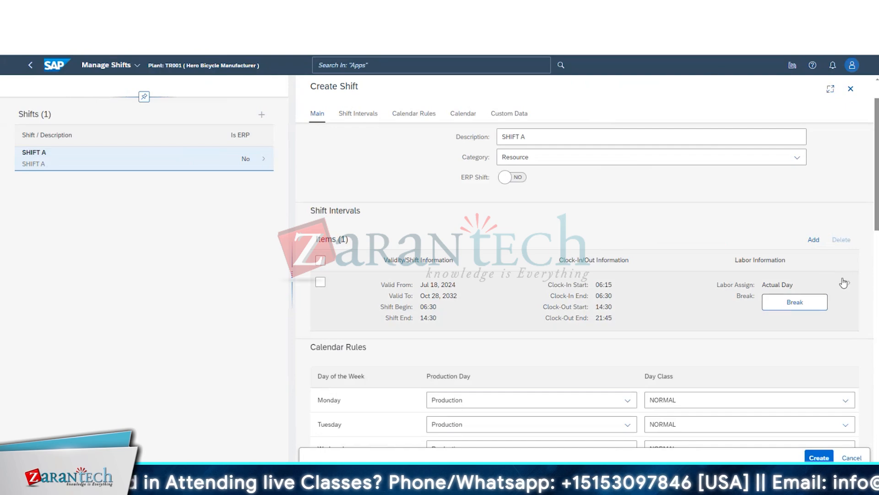
Step: Review the applied shift interval and the production day and day class choices in the calendar rules for Saturday and Monday
left_click(843, 282)
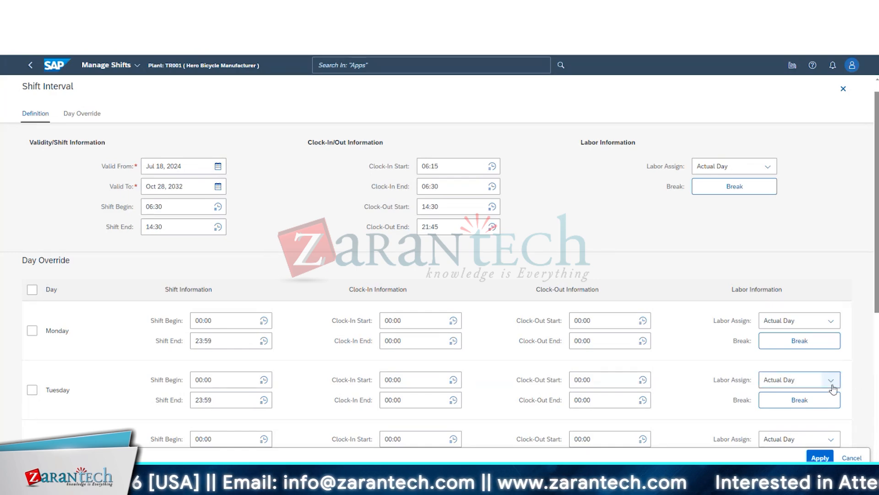
left_click(850, 457)
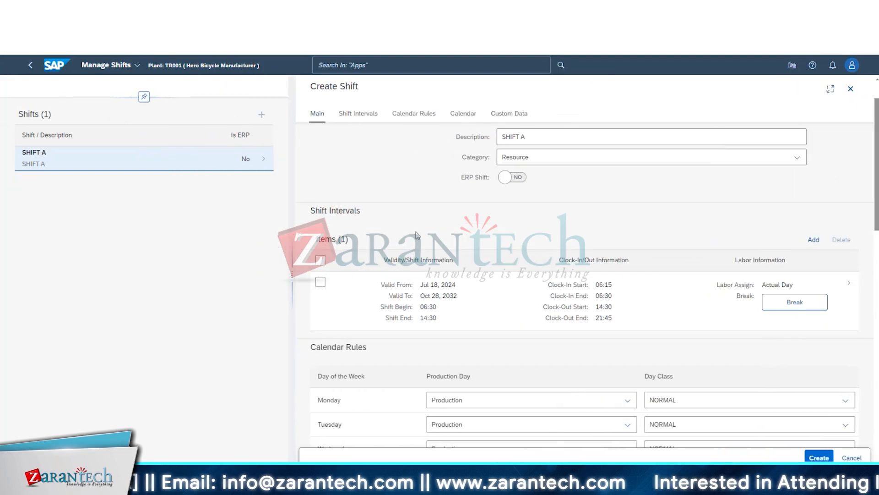
scroll(415, 238, "down", 4)
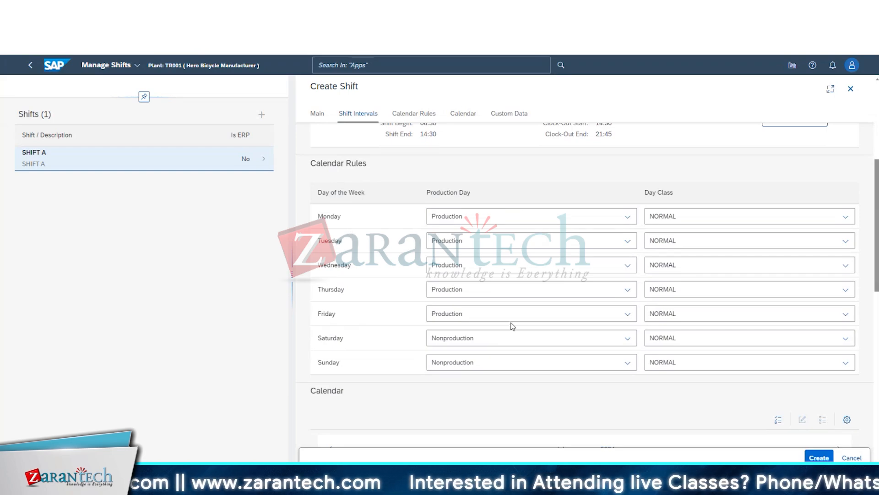
left_click(571, 343)
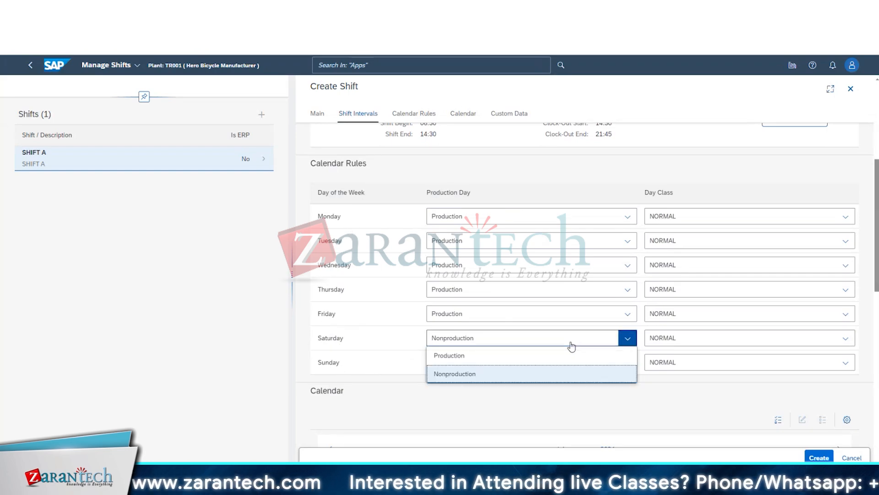
left_click(362, 341)
left_click(845, 338)
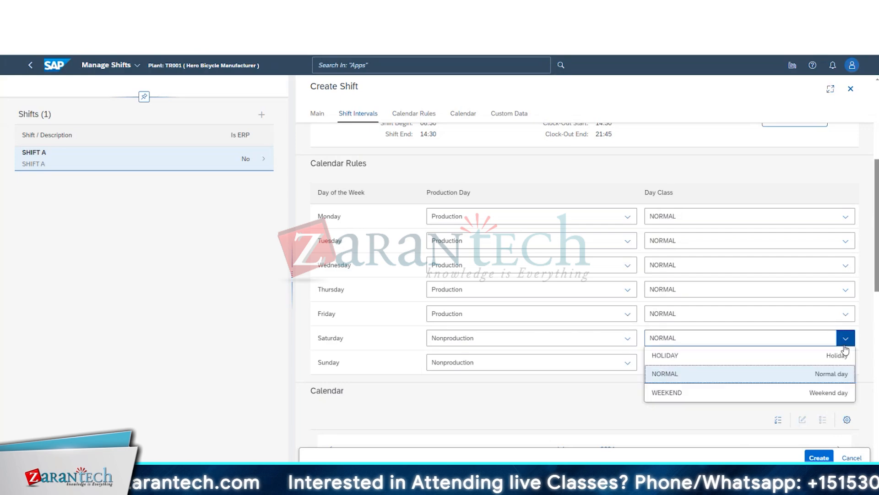
left_click(394, 226)
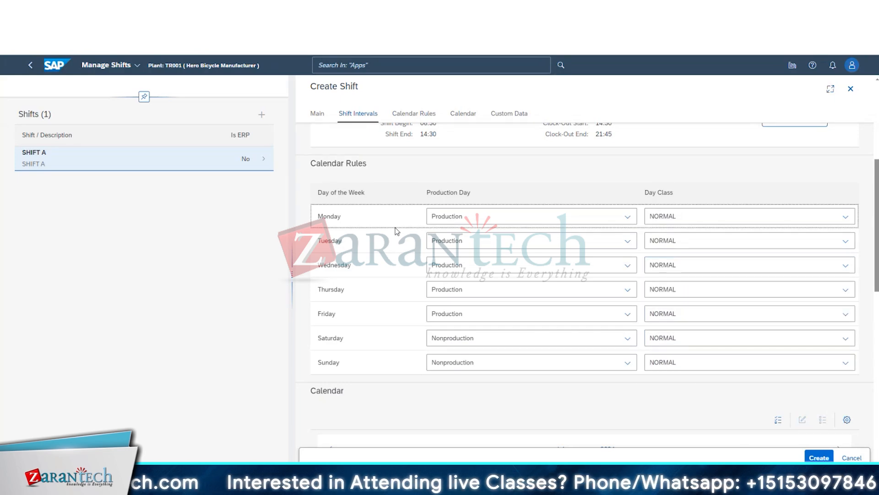
left_click(846, 217)
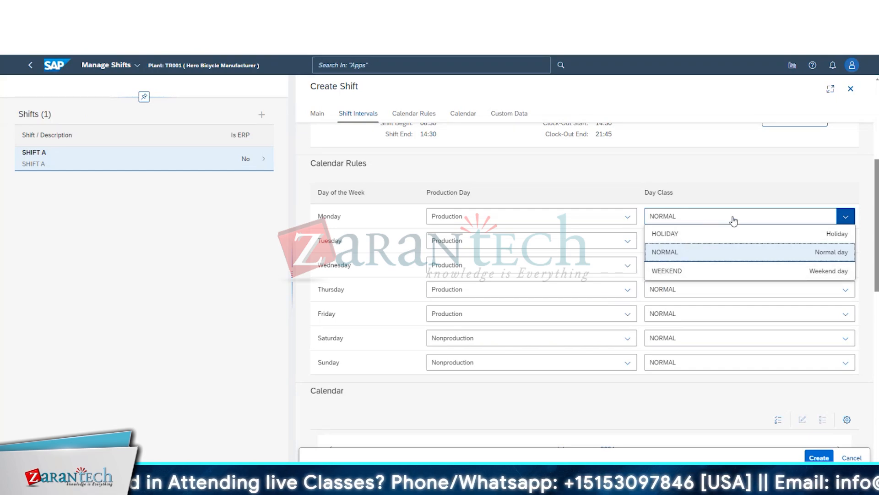
left_click(711, 391)
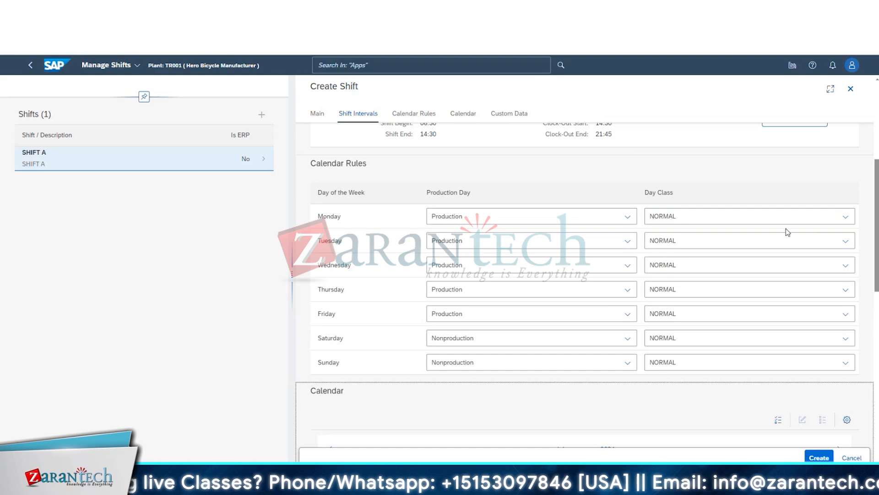
Step: Try HOLIDAY as Monday's day class in the calendar rules and set it back to NORMAL
left_click(800, 226)
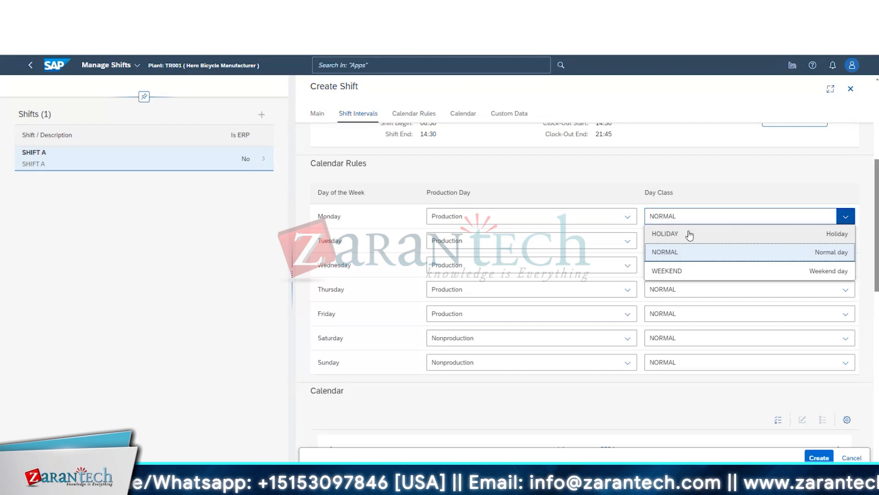
left_click(690, 234)
left_click(711, 219)
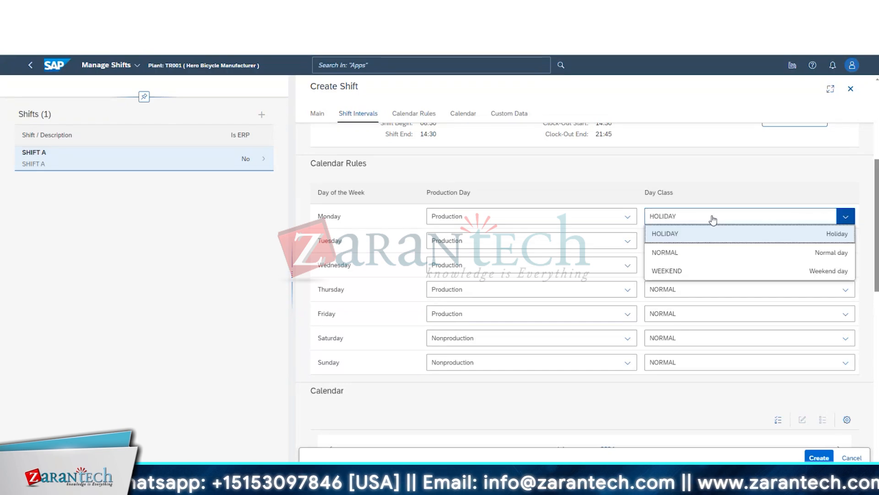
left_click(673, 256)
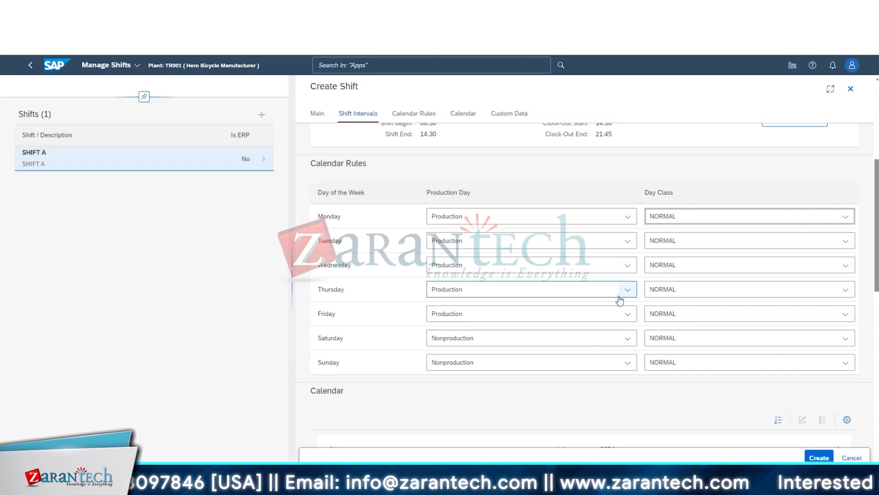
Step: Look through the shift calendar from July to October 2024 and the custom data section
scroll(614, 311, "down", 3)
scroll(597, 329, "down", 5)
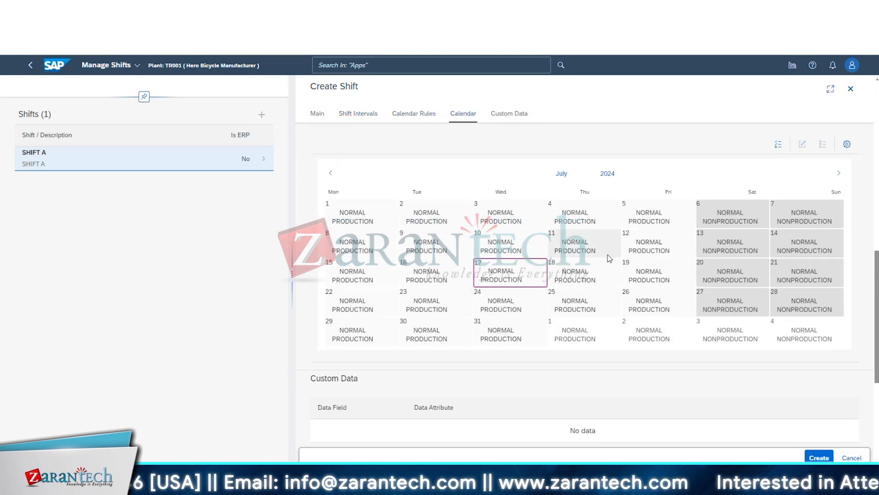
left_click(838, 173)
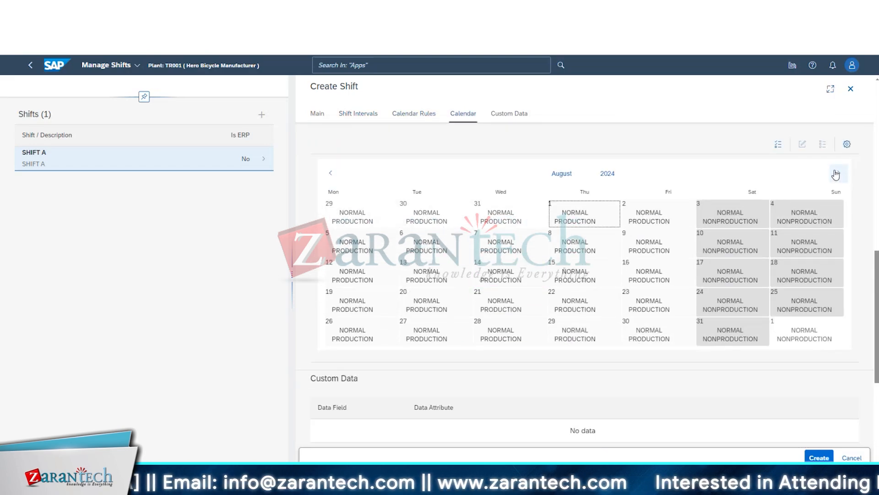
left_click(836, 174)
left_click(837, 174)
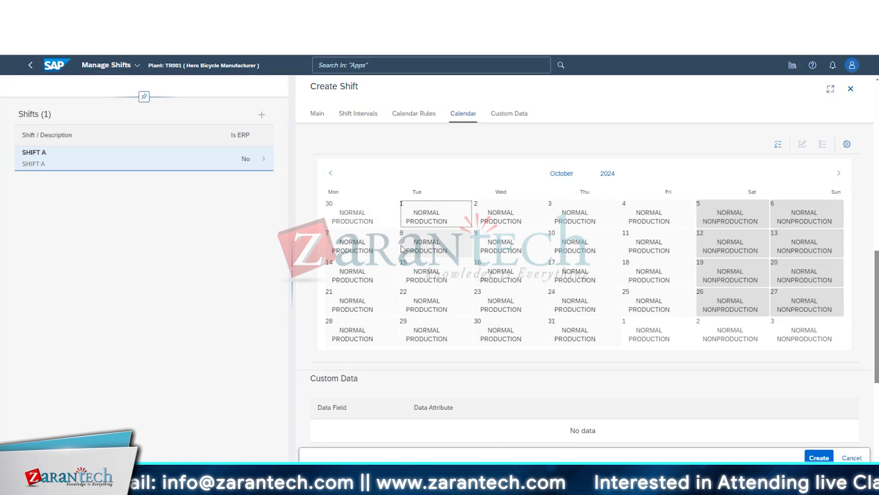
scroll(402, 262, "down", 3)
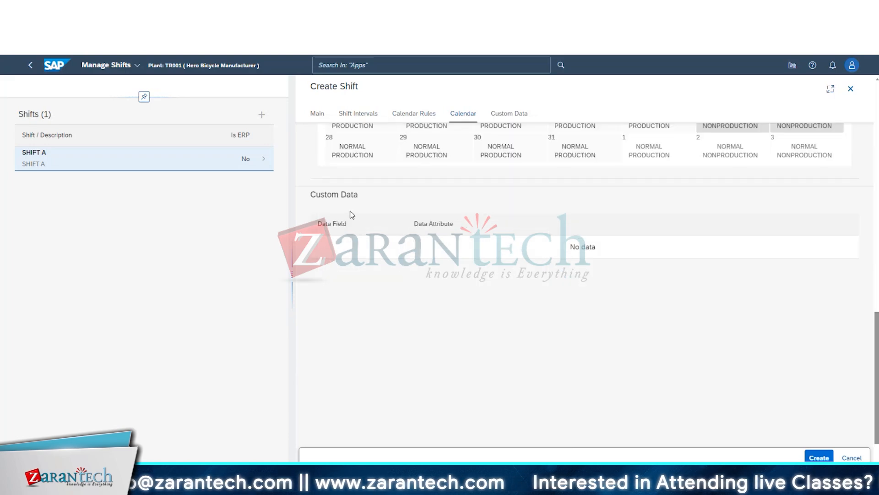
Step: Create SHIFT A with the defined shift interval and calendar rules
scroll(702, 422, "up", 4)
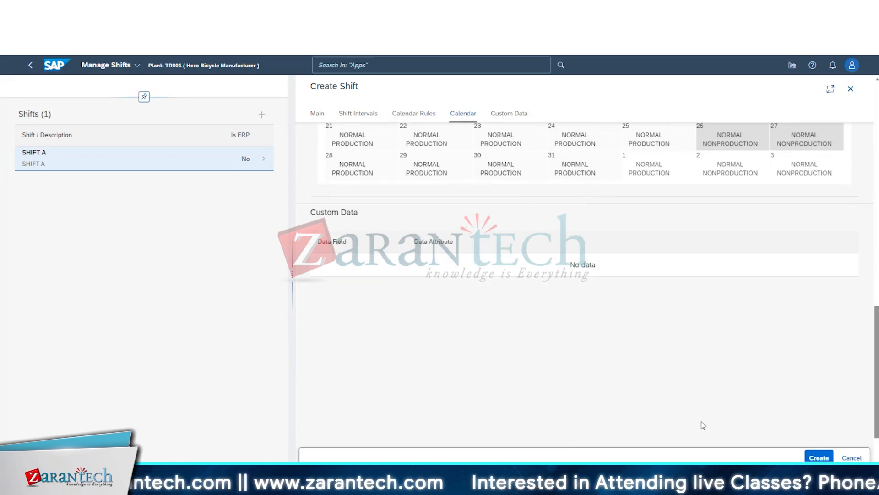
scroll(703, 425, "up", 10)
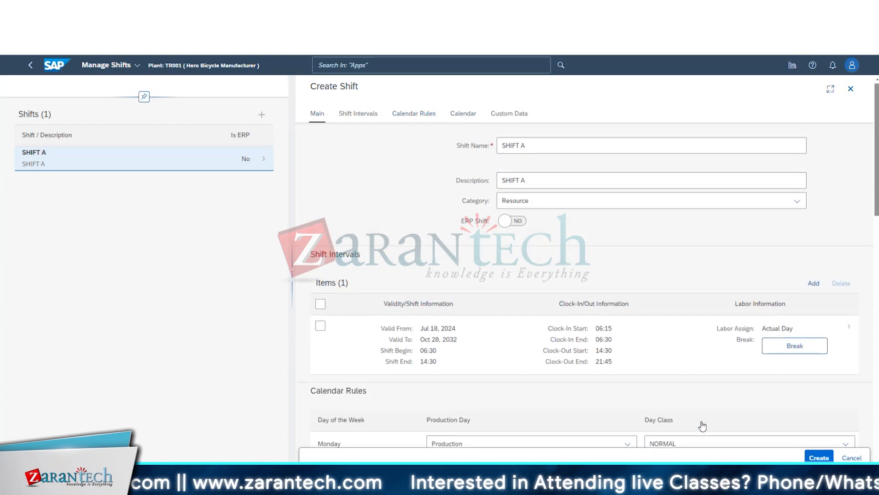
left_click(818, 457)
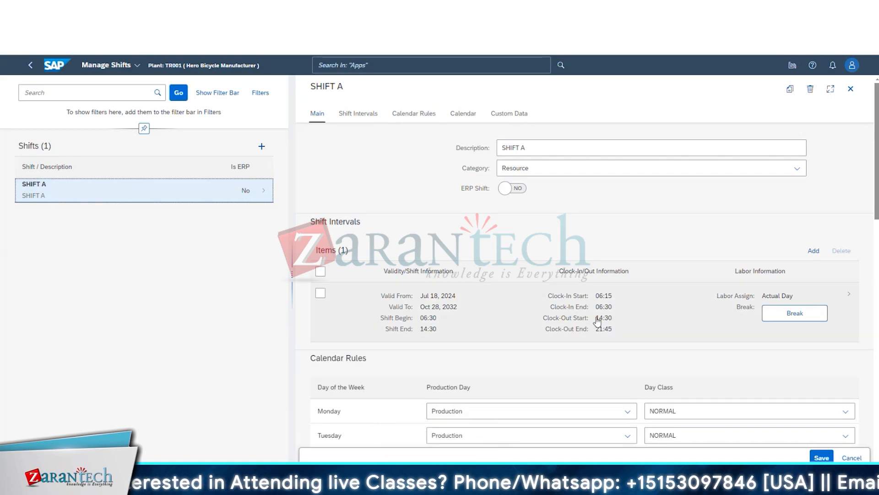
Step: Review the created SHIFT A's validity dates, shift times, calendar and custom data
left_click_drag(410, 310, 439, 326)
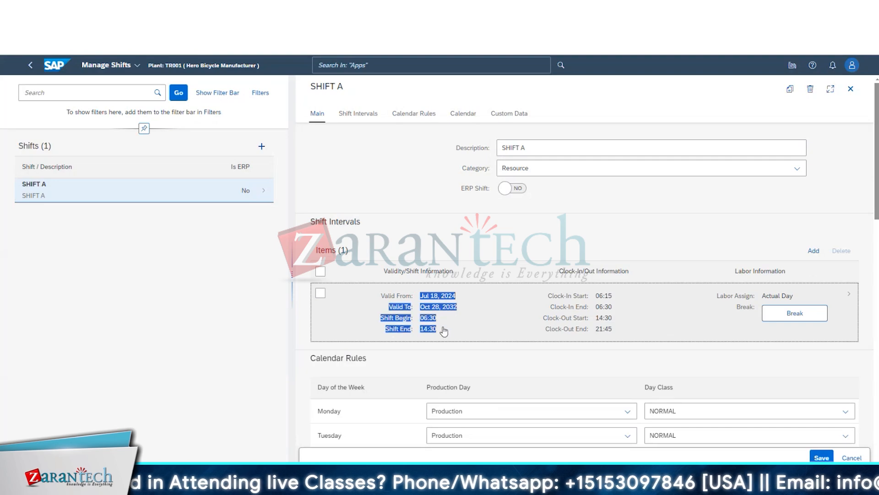
scroll(593, 365, "down", 1)
scroll(594, 365, "down", 10)
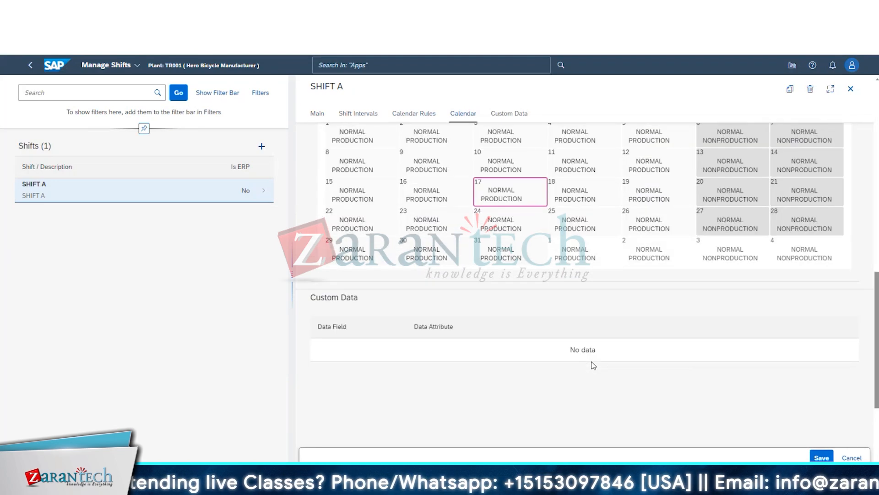
scroll(594, 365, "up", 10)
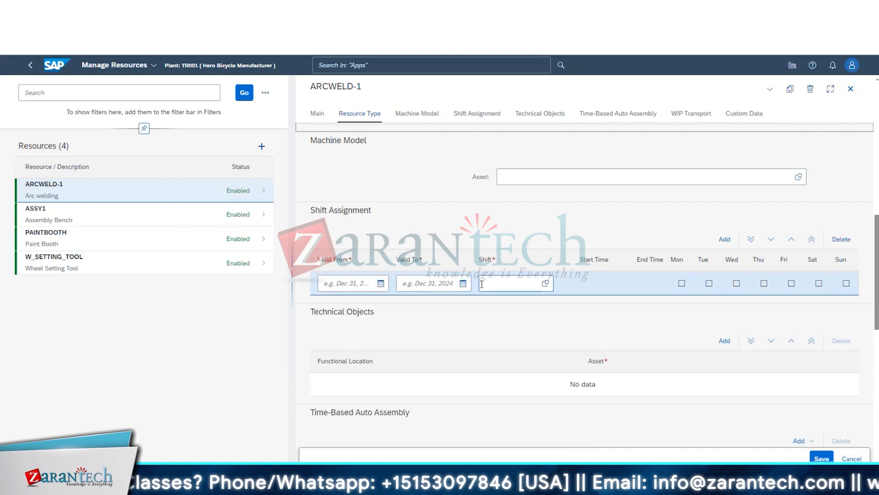
Step: Set the Valid From date of ARCWELD-1's new shift assignment row to Jul 18, 2024
left_click(381, 284)
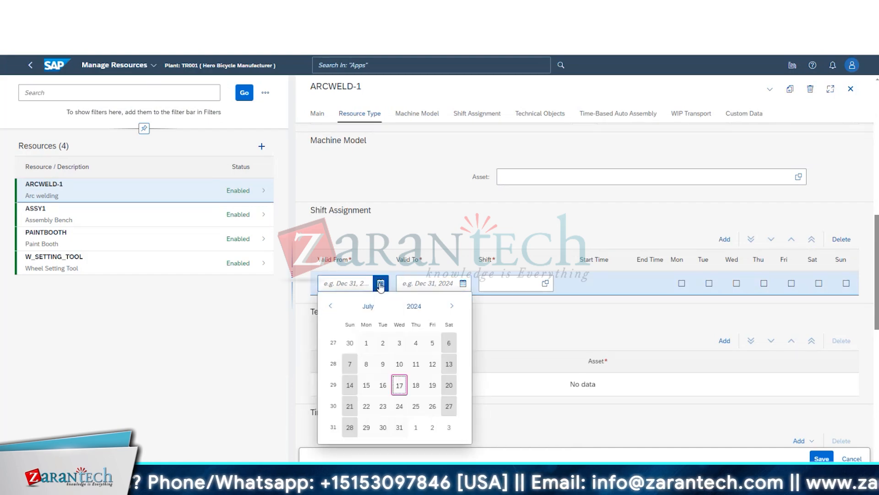
left_click(397, 388)
left_click(380, 283)
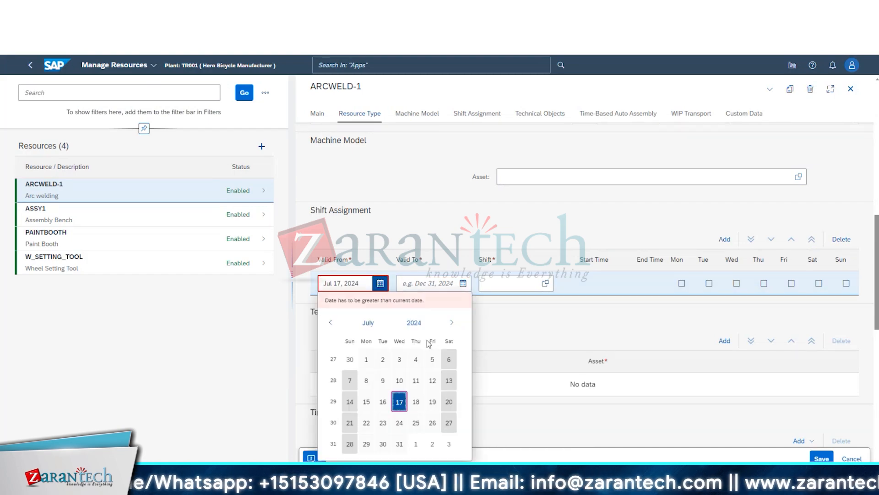
left_click(417, 400)
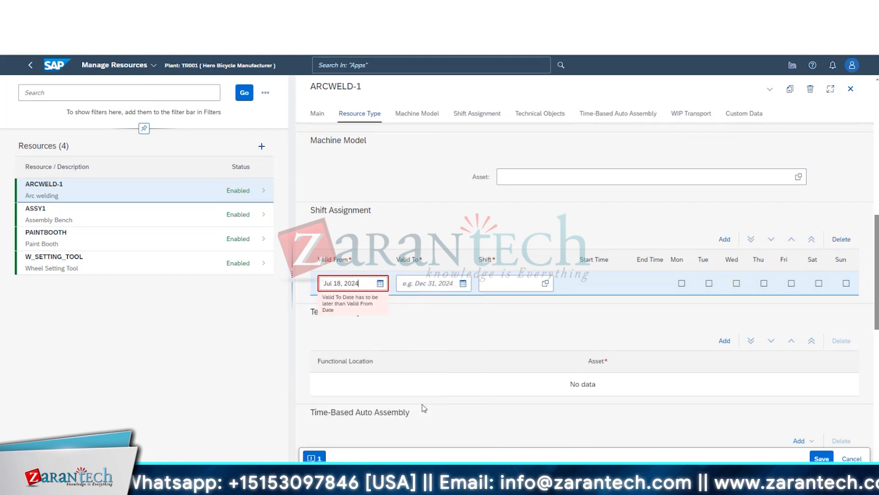
Step: Set the Valid To date of ARCWELD-1's shift assignment to Jul 29, 2032 and assign SHIFT A
left_click(463, 283)
left_click(499, 307)
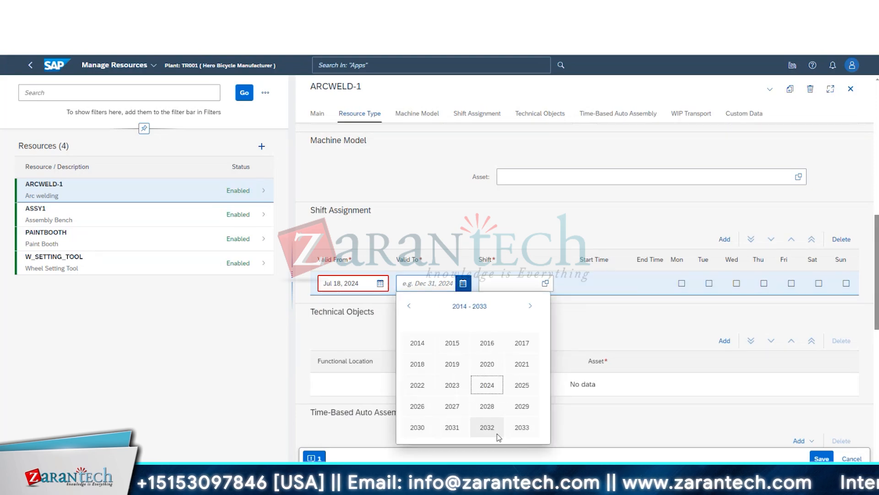
left_click(487, 426)
left_click(488, 420)
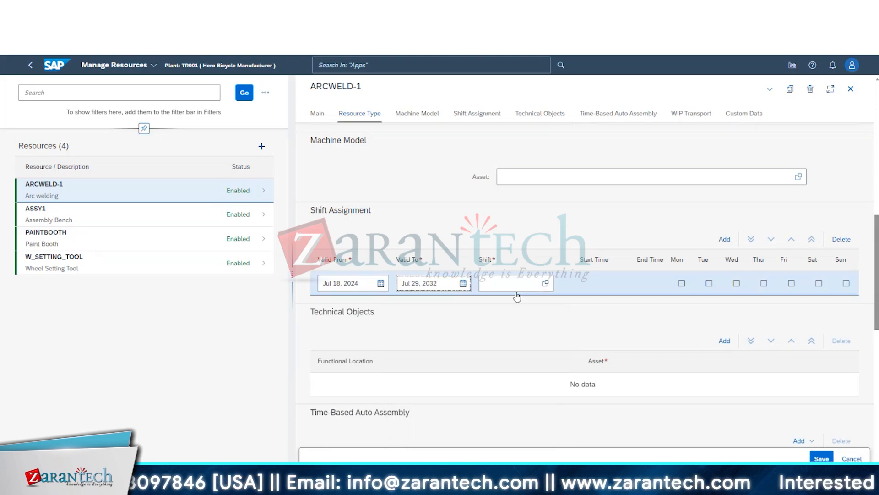
left_click(545, 283)
left_click(124, 178)
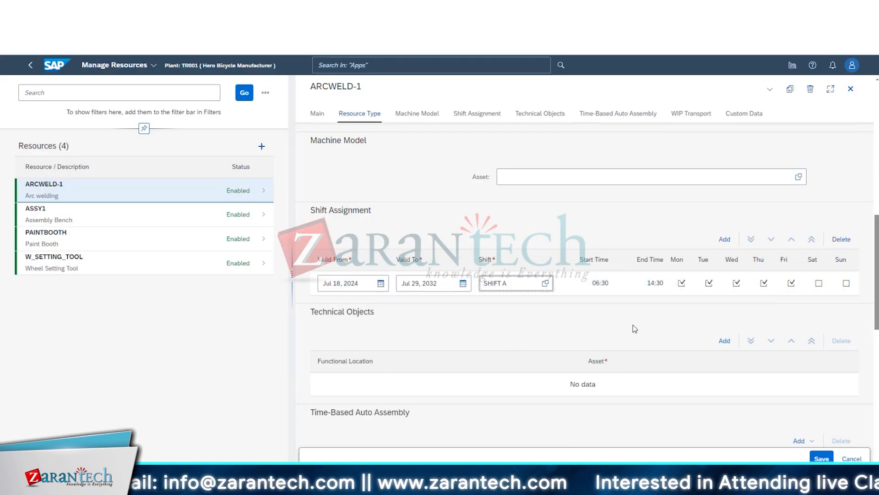
Step: Review ARCWELD-1's shift times and weekdays against SHIFT A, and examine the Technical Objects and Time-Based Auto Assembly sections
left_click(820, 286)
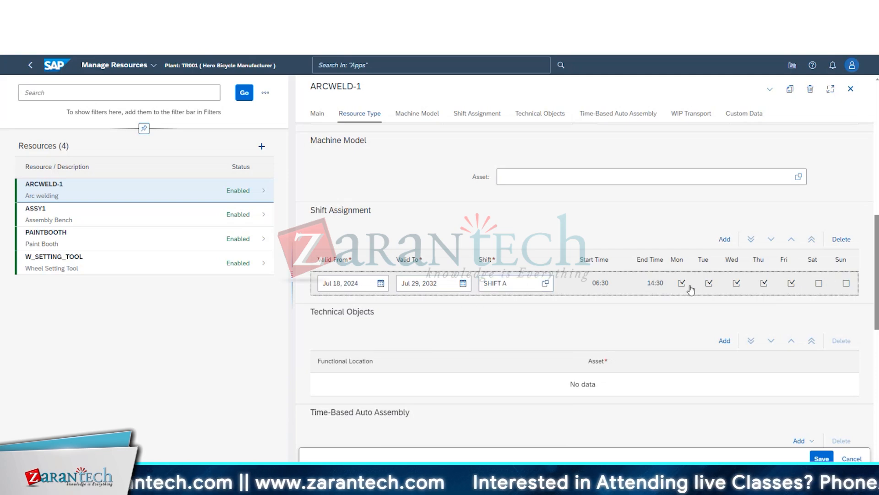
left_click_drag(583, 286, 632, 282)
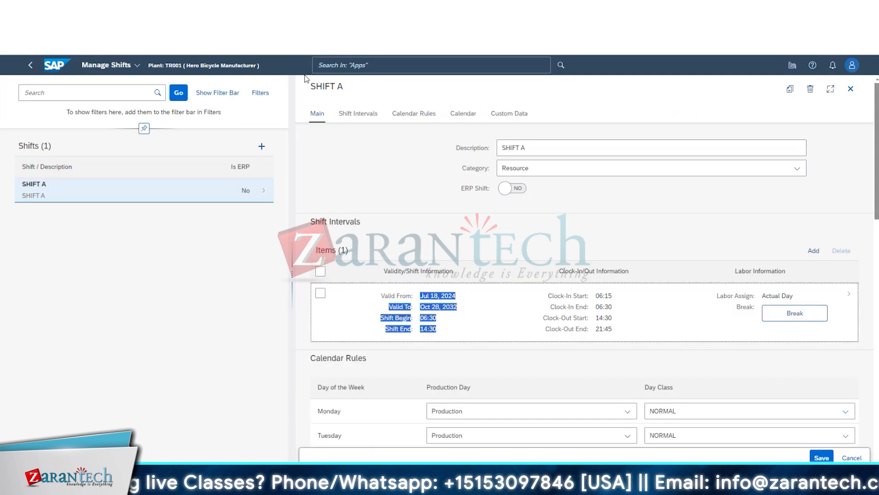
left_click(388, 171)
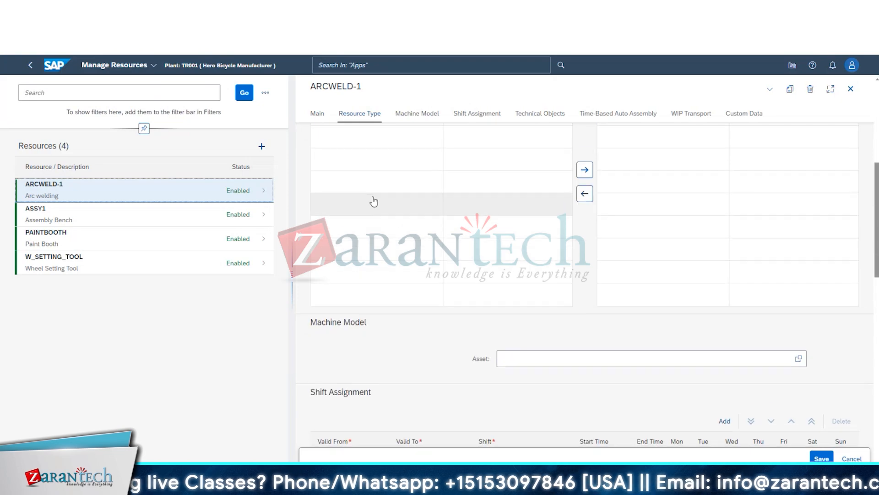
scroll(385, 274, "down", 5)
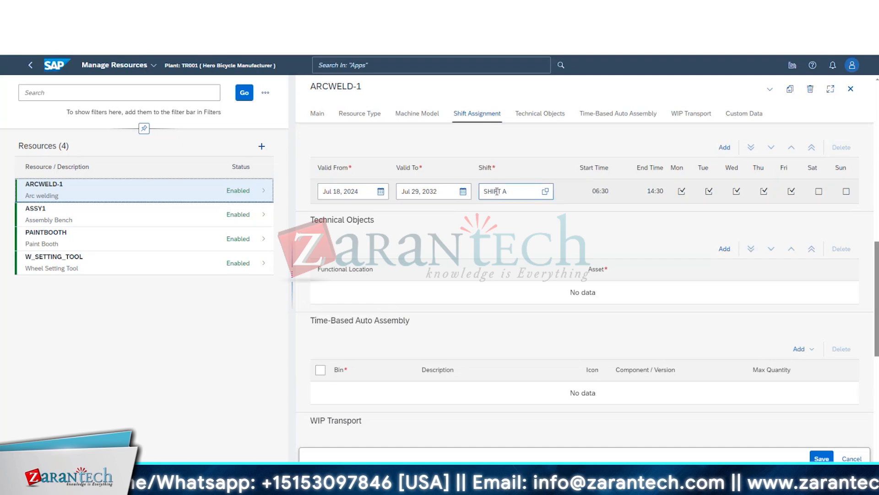
left_click_drag(496, 192, 514, 192)
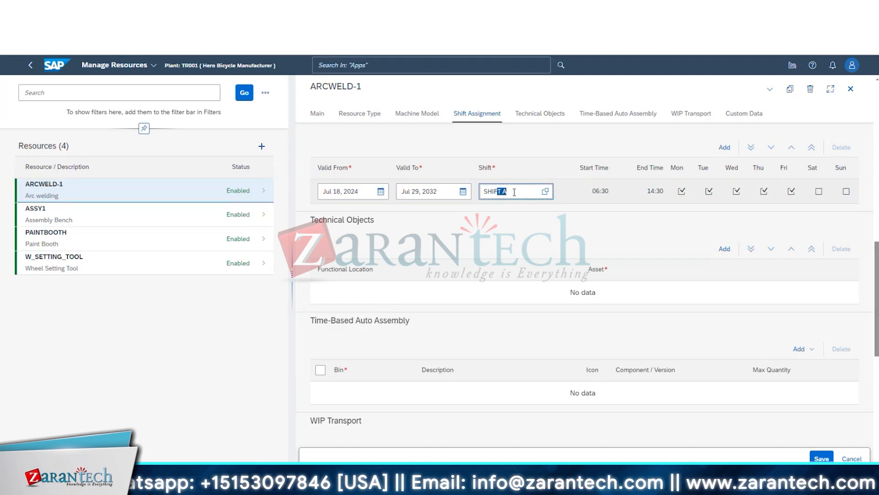
left_click(475, 239)
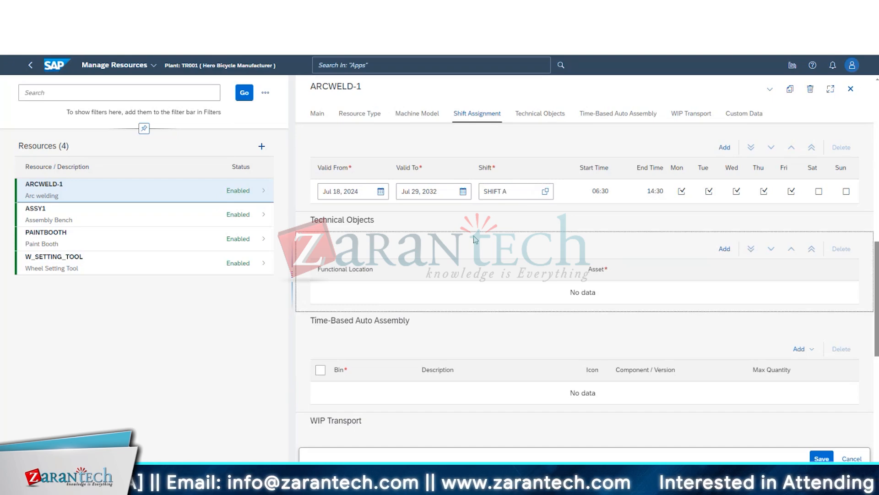
left_click(384, 227)
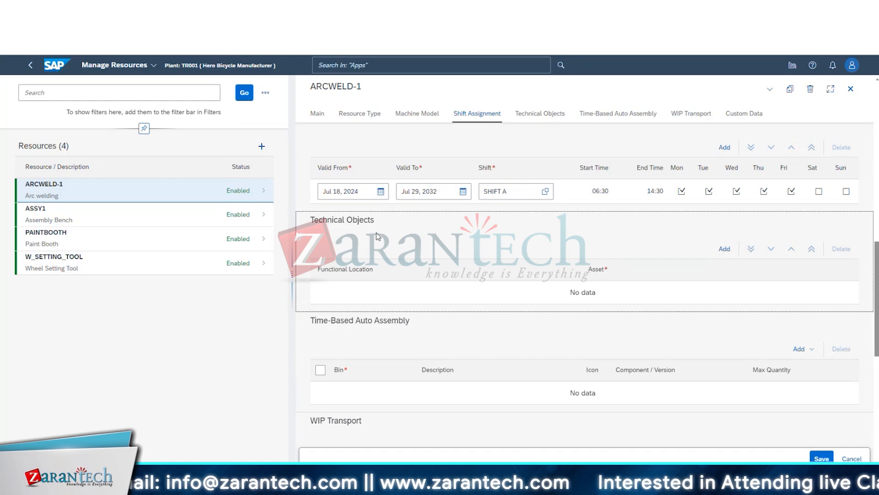
left_click(337, 238)
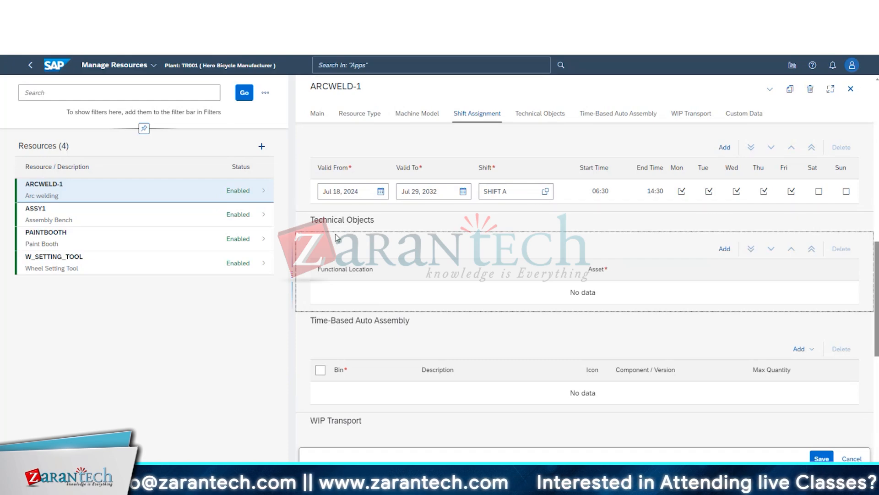
left_click(364, 355)
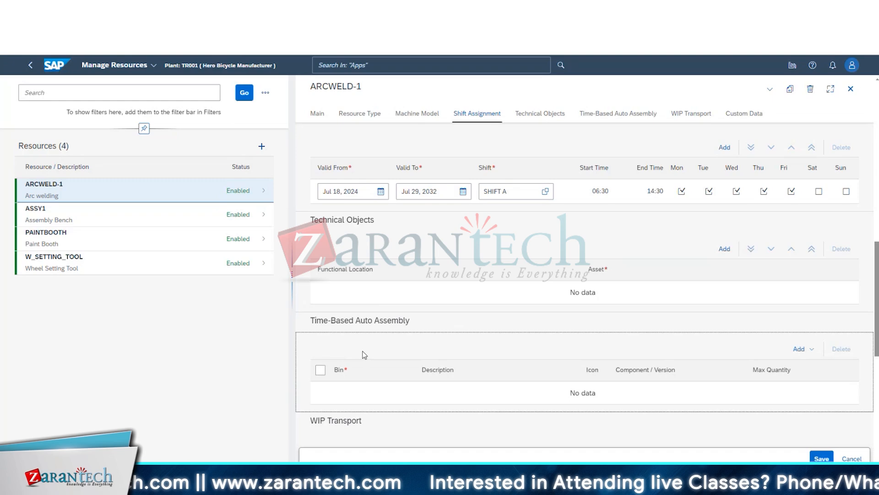
left_click(429, 320)
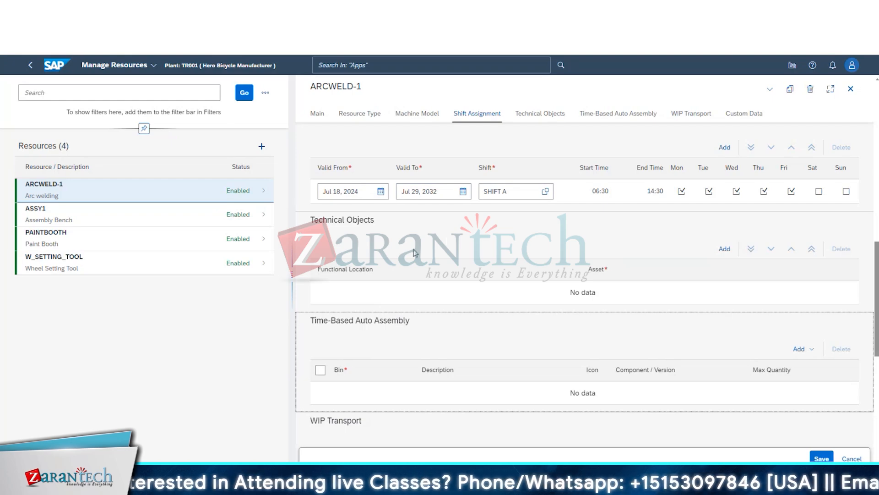
scroll(415, 252, "up", 3)
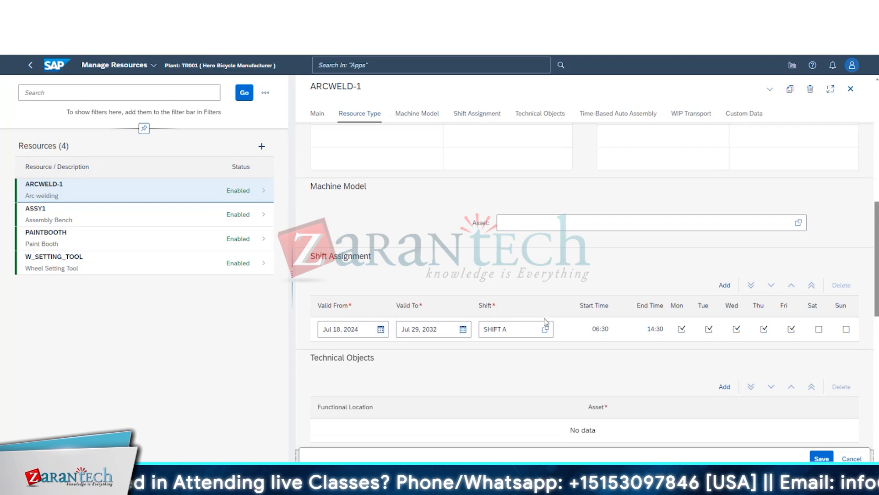
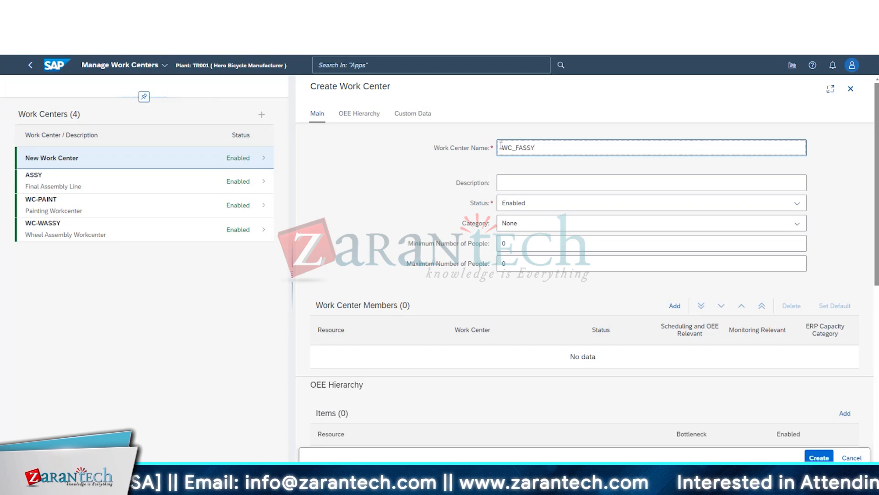
Step: Enter "Frame Assembly" as the description of the new work center WC_FASSY and select the Enabled status
left_click(521, 183)
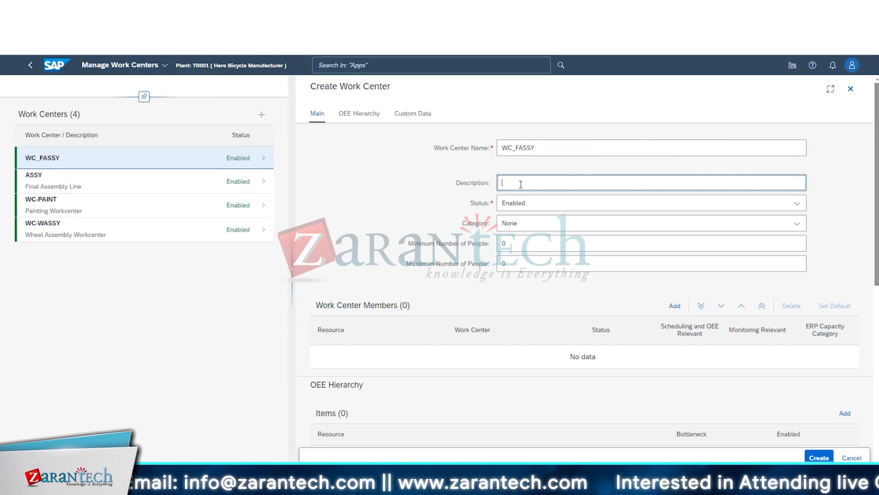
type("Frame A")
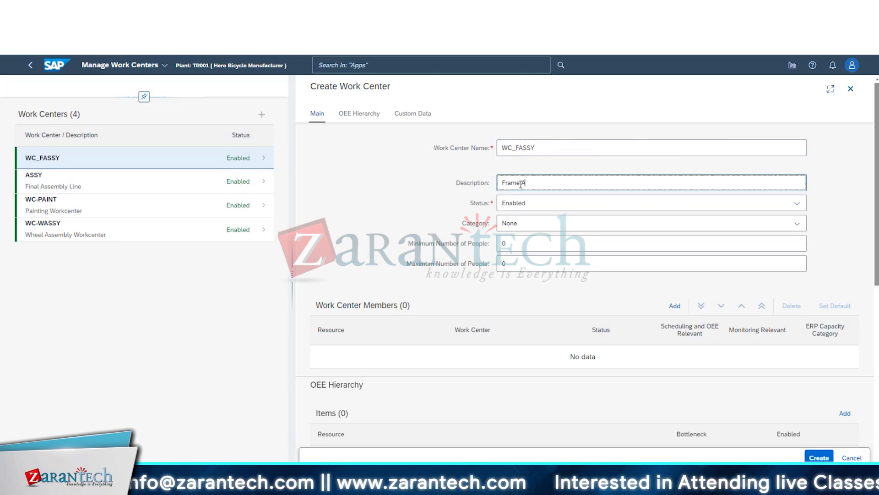
type("ssemblt")
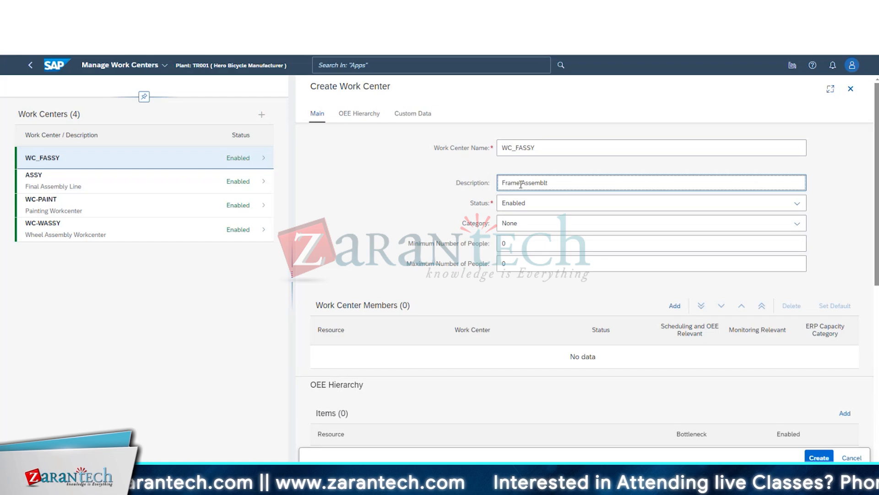
key("BackSpace")
type("y")
left_click(525, 202)
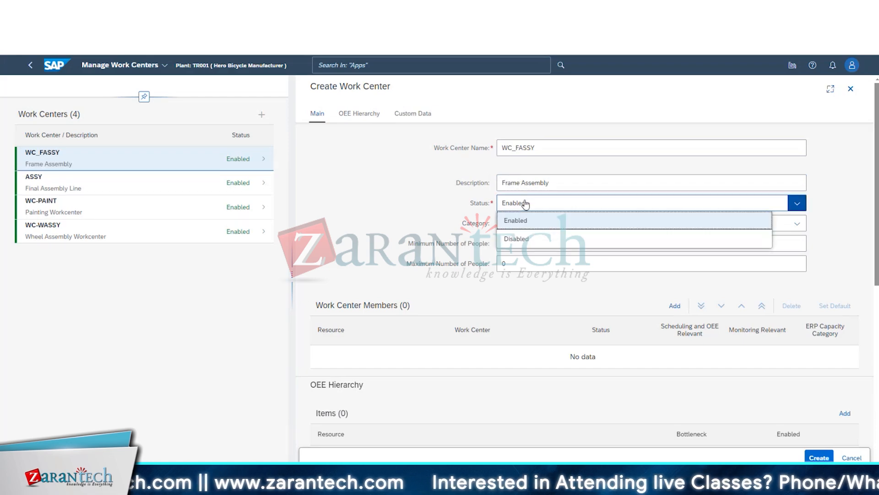
left_click(543, 221)
Step: Switch the category of work center WC_FASSY to Line and back to None
left_click(547, 225)
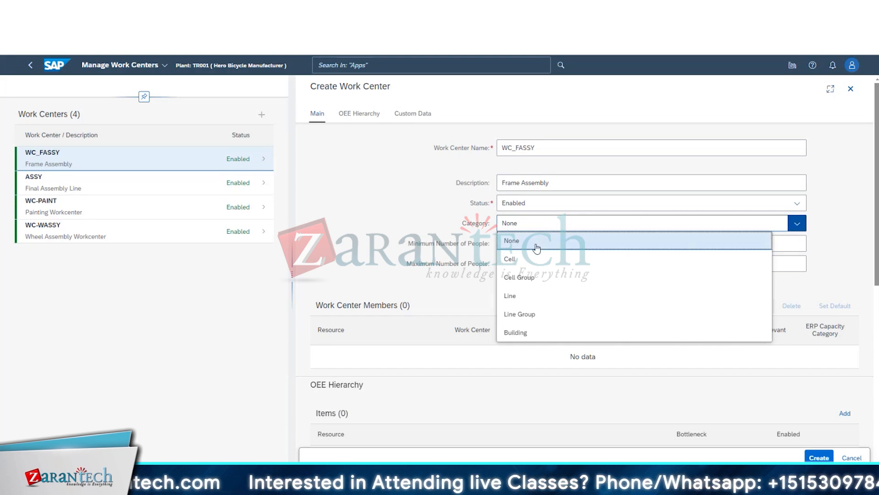
left_click(519, 296)
left_click(533, 219)
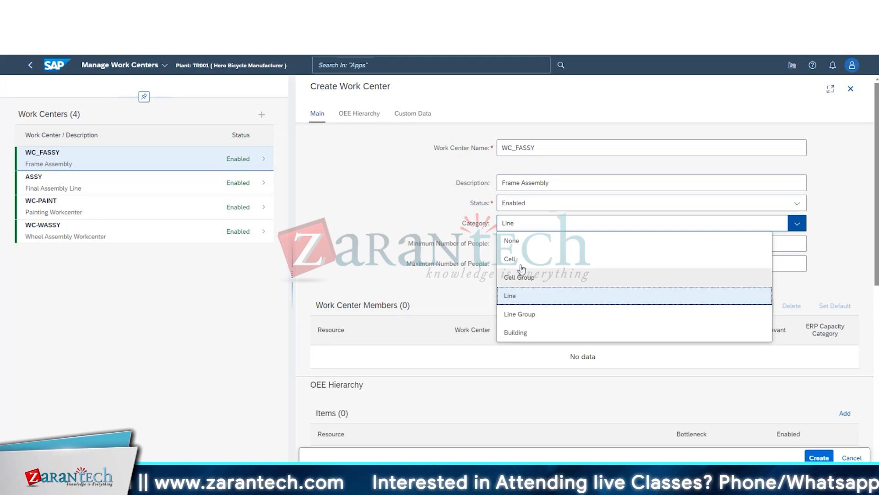
left_click(517, 241)
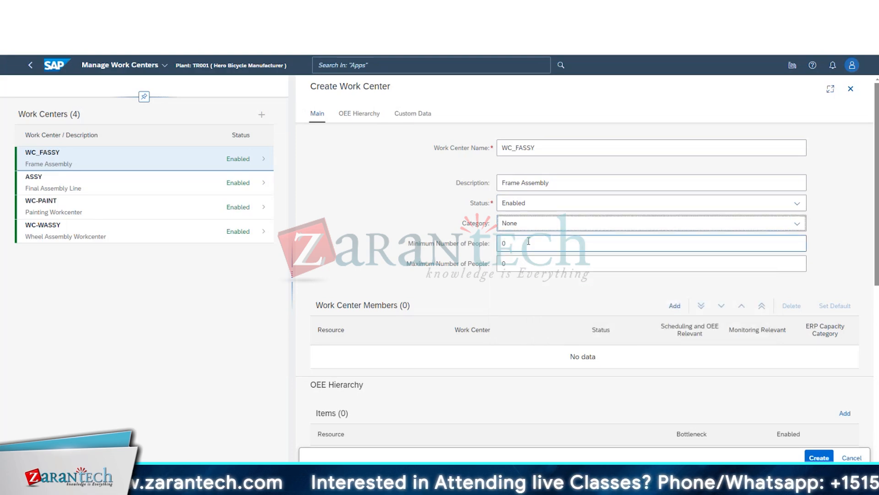
Step: Examine WC_FASSY's minimum and maximum number of people fields and its Work Center Members section
left_click(531, 259)
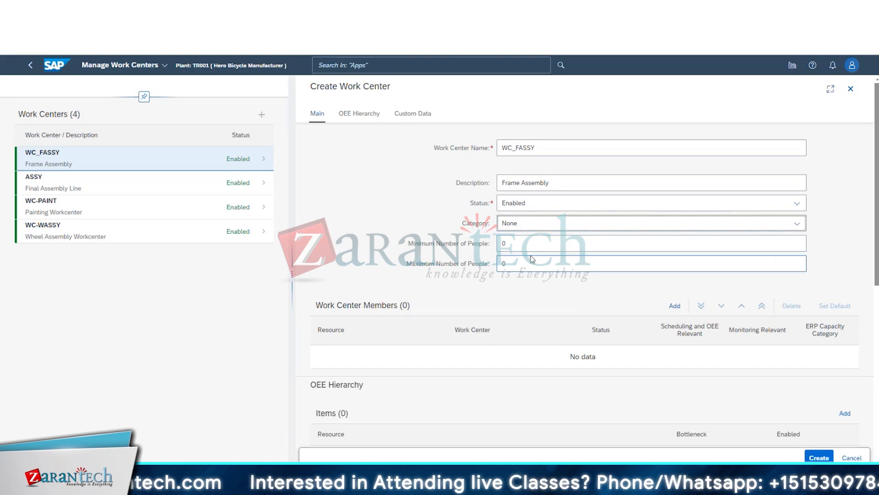
left_click_drag(407, 244, 488, 245)
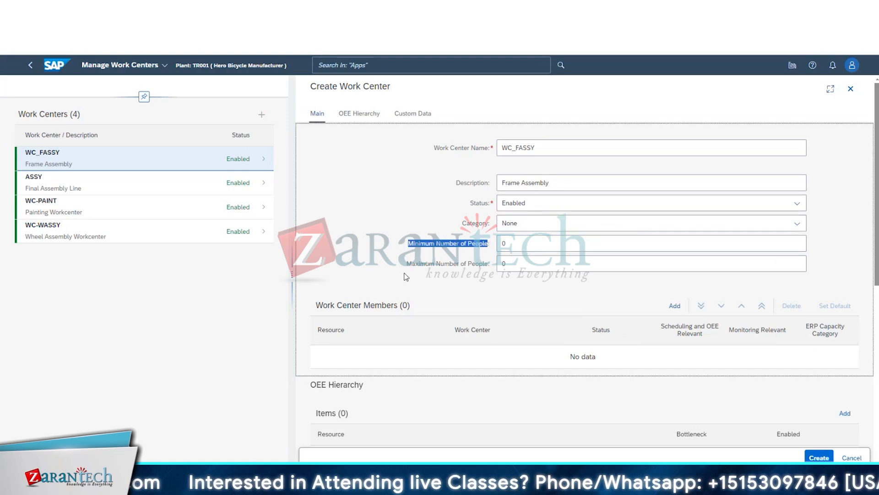
left_click(520, 241)
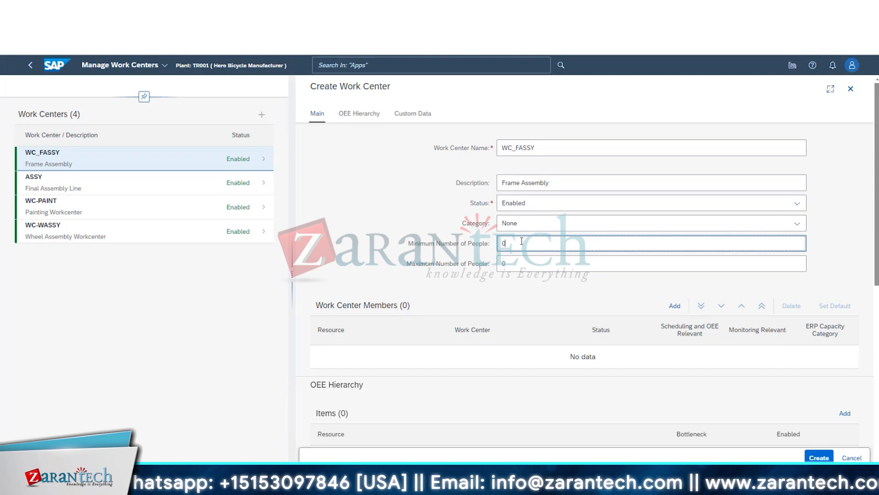
scroll(522, 241, "down", 2)
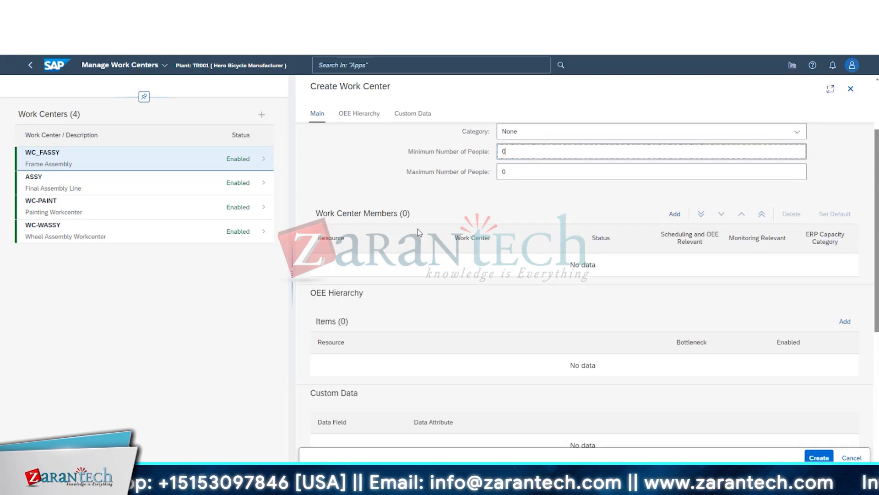
left_click_drag(316, 213, 399, 215)
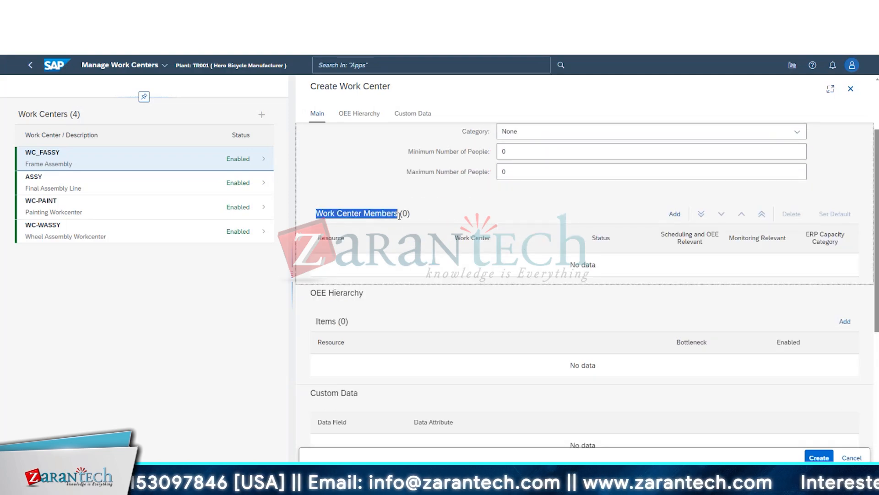
scroll(369, 249, "up", 1)
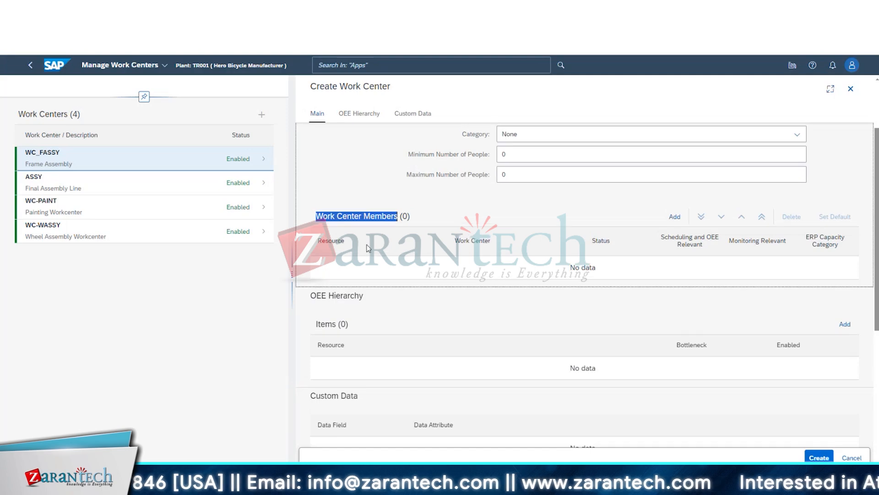
scroll(368, 248, "up", 1)
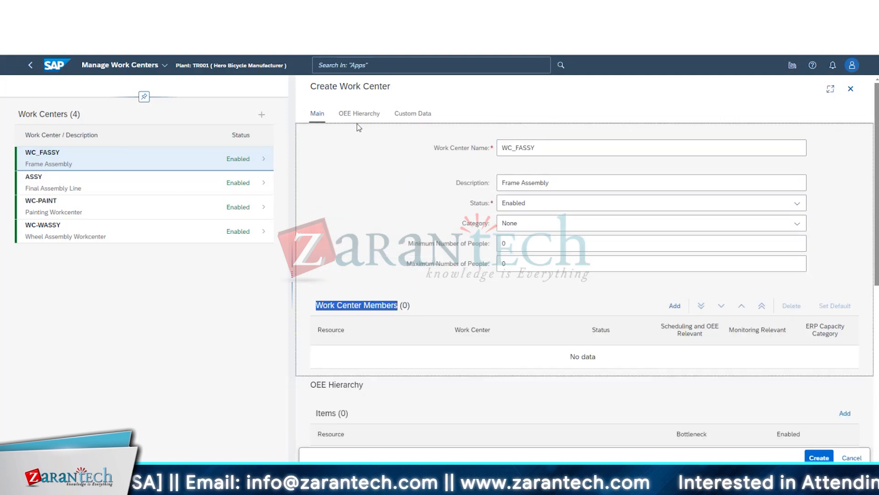
Step: Add the ARCWELD-1 resource as a member of work center WC_FASSY
scroll(488, 417, "down", 1)
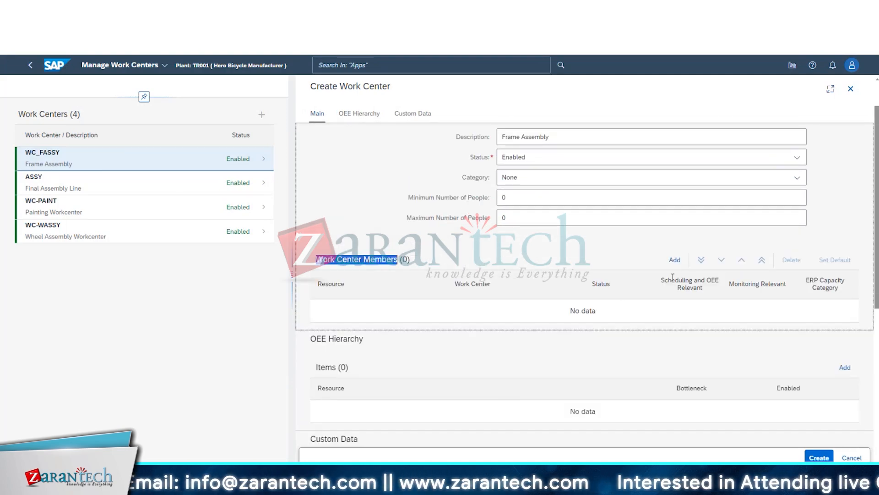
left_click(675, 259)
left_click(437, 313)
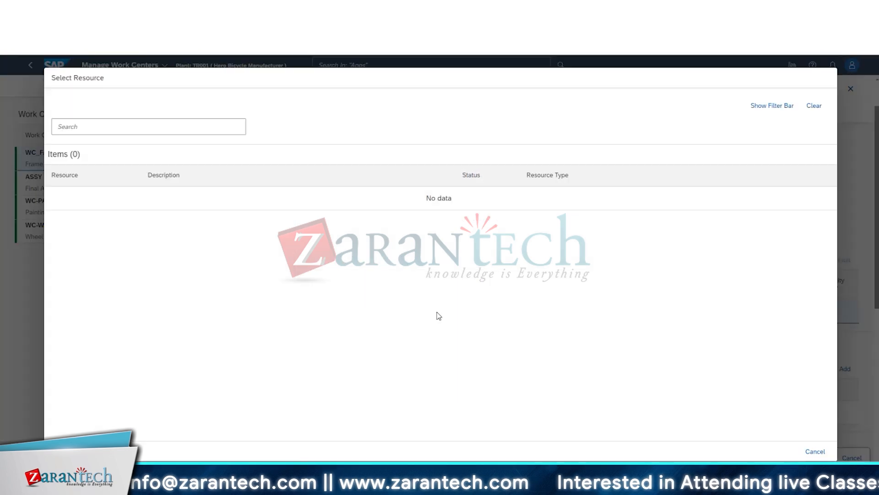
left_click(74, 203)
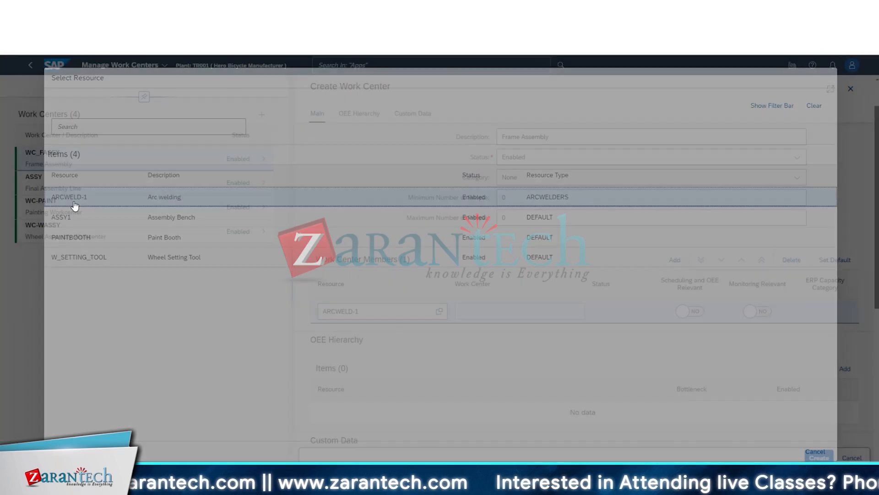
left_click(487, 348)
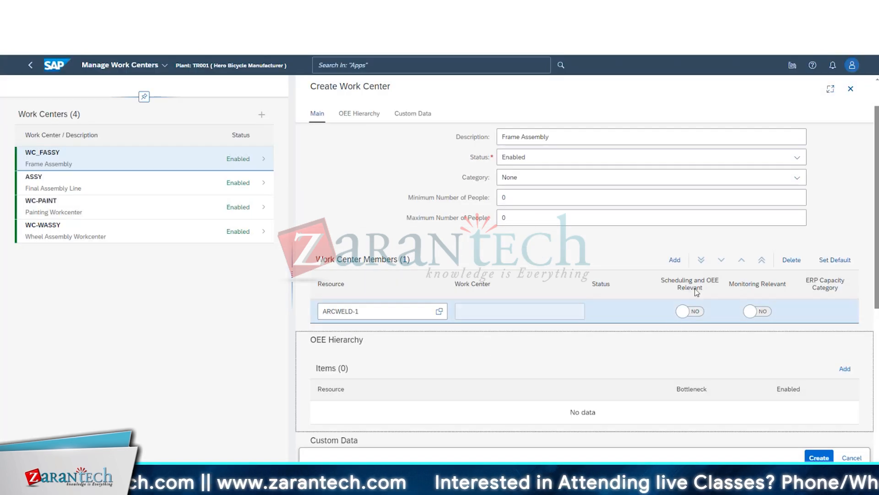
scroll(696, 292, "down", 2)
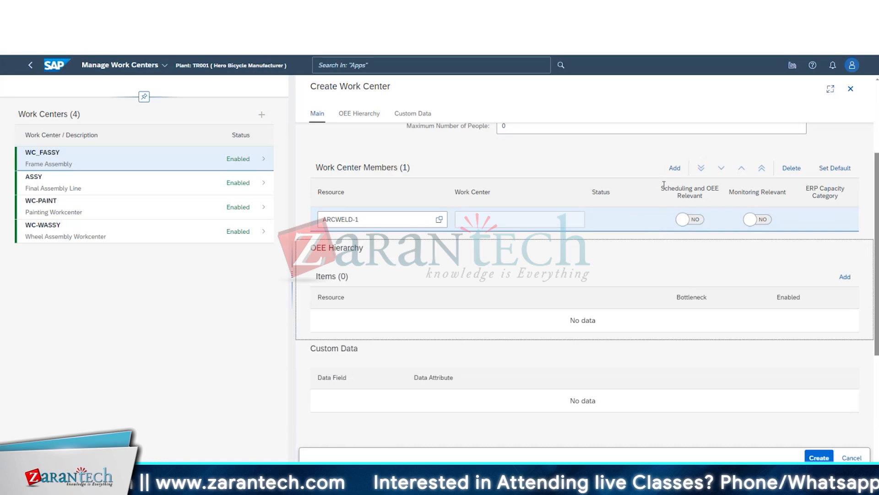
left_click(665, 187)
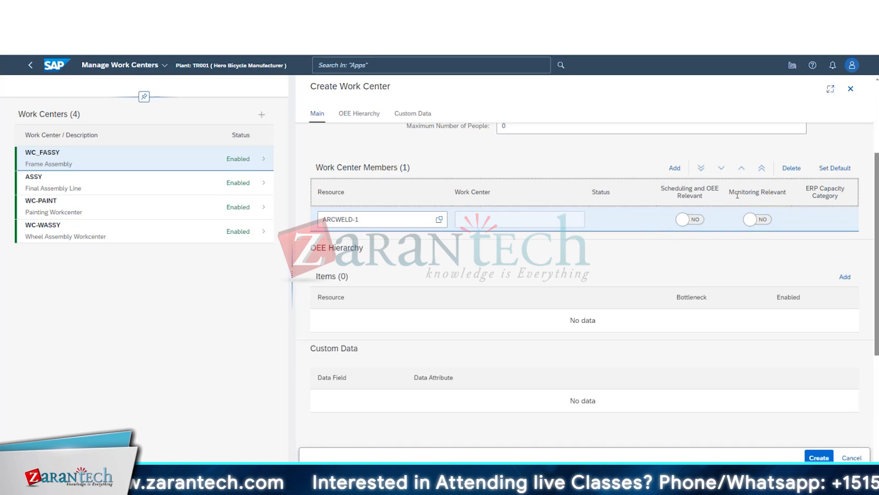
Step: Mark the ARCWELD-1 member of work center WC_FASSY as Scheduling and OEE Relevant
left_click_drag(734, 193, 794, 199)
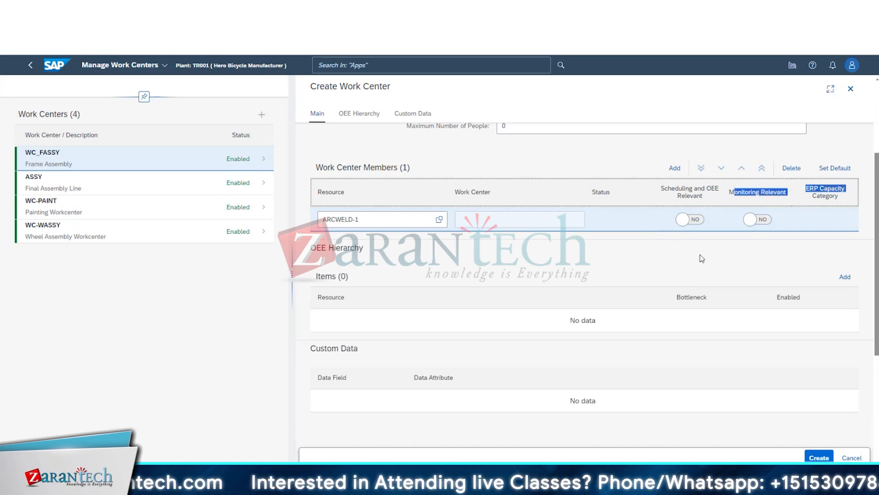
left_click(690, 219)
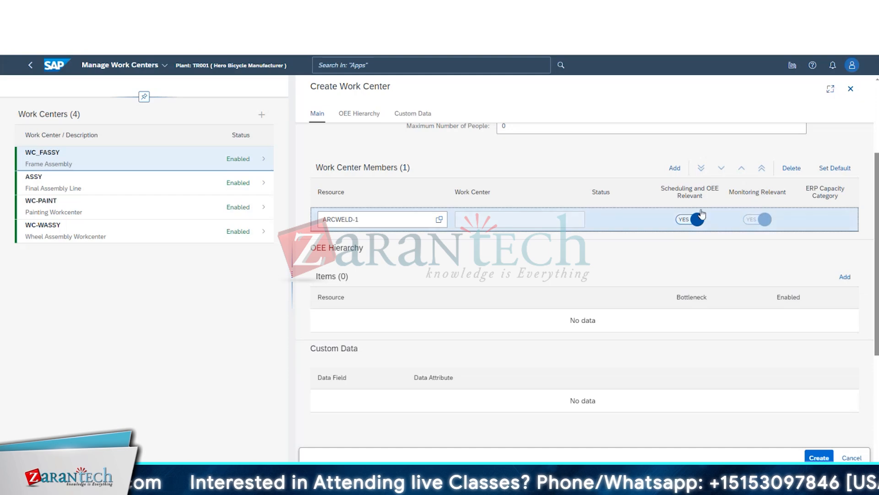
left_click_drag(361, 220, 319, 220)
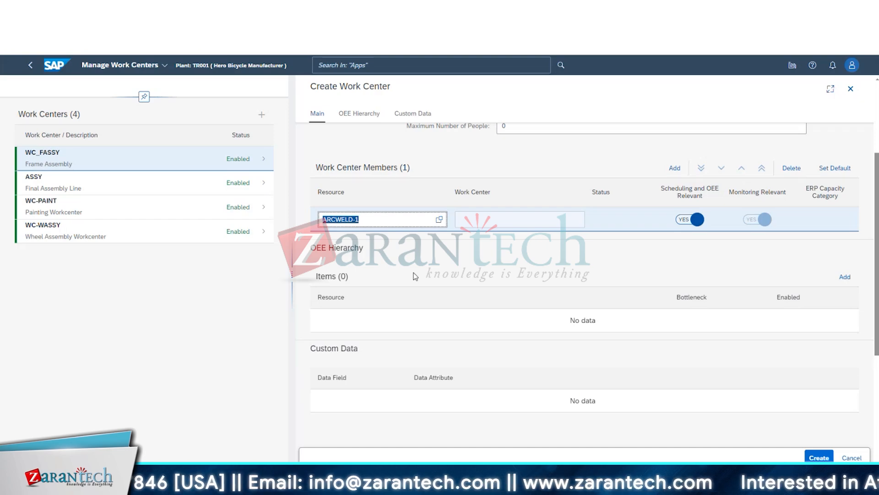
Step: Review the OEE Hierarchy section and the ERP Capacity Category column, and create work center WC_FASSY
scroll(408, 256, "down", 2)
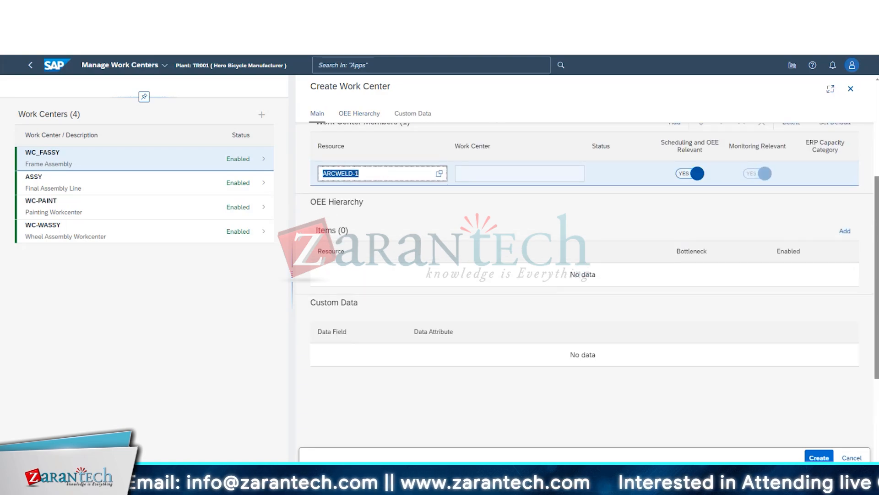
left_click_drag(312, 205, 410, 208)
scroll(410, 208, "up", 6)
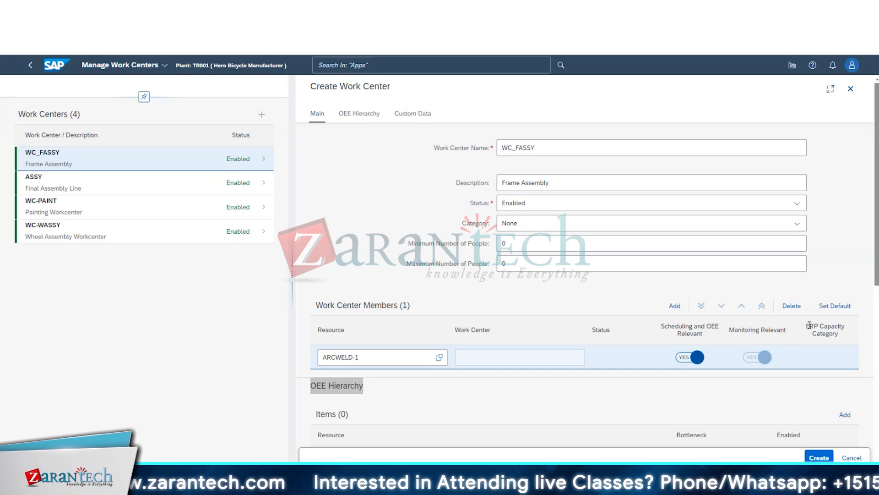
left_click_drag(807, 325, 841, 333)
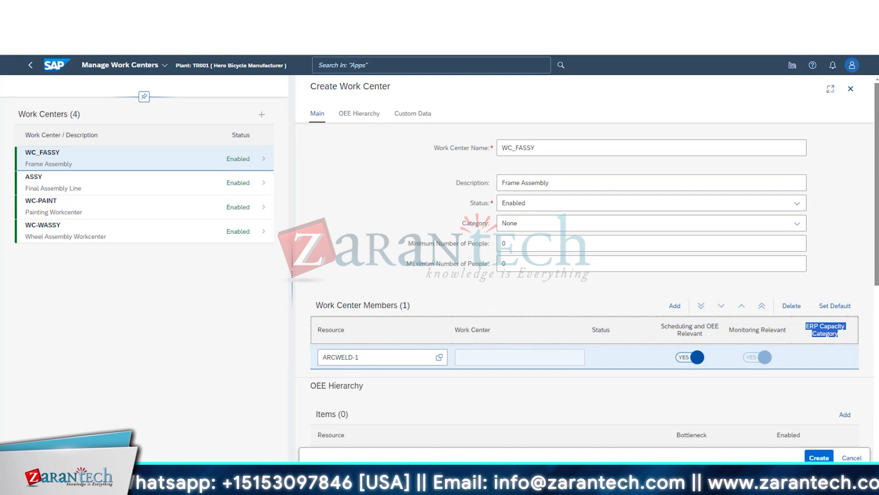
key("alt+Tab")
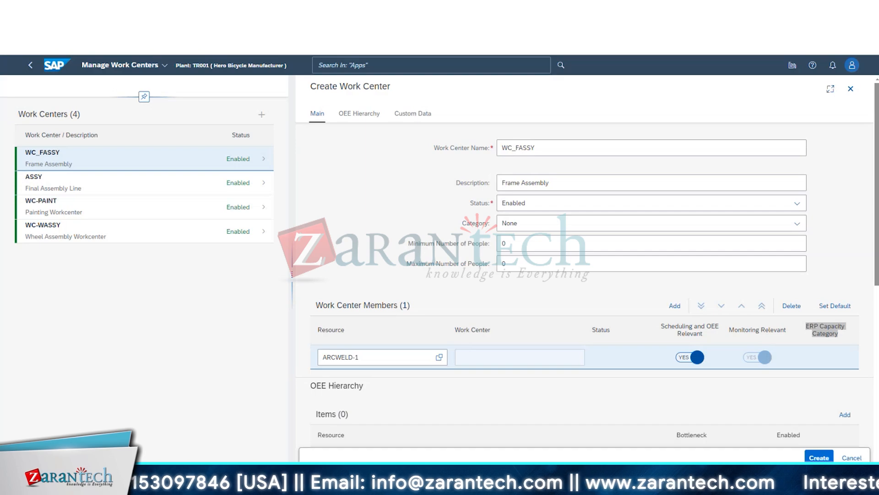
left_click(492, 361)
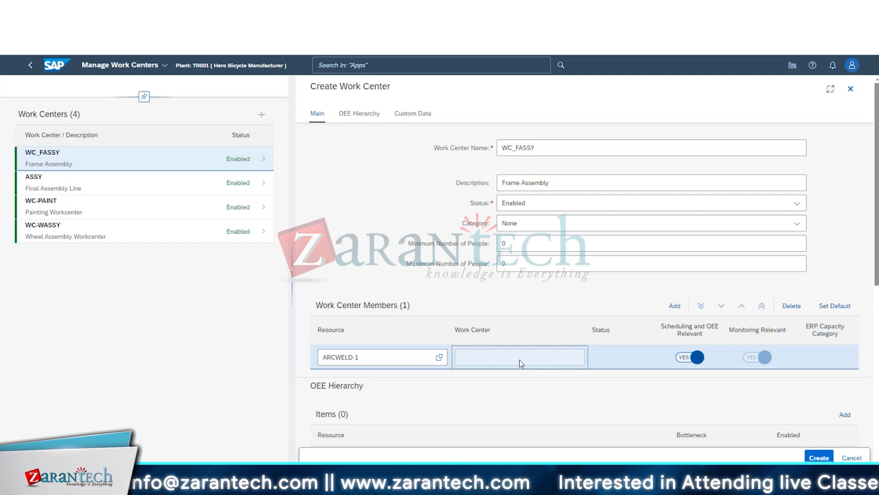
left_click(819, 458)
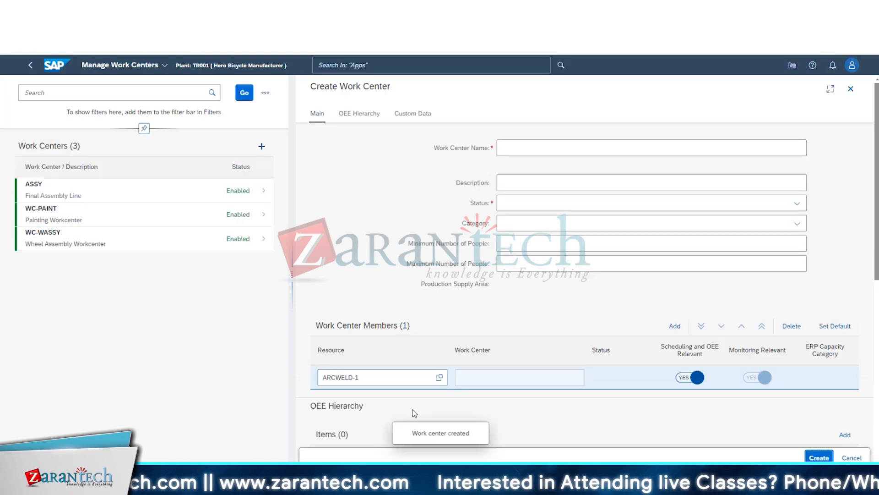
Step: Examine the ARCWELD-1 member row's Work Center field and the OEE Hierarchy and Custom Data sections of WC_FASSY
left_click(504, 355)
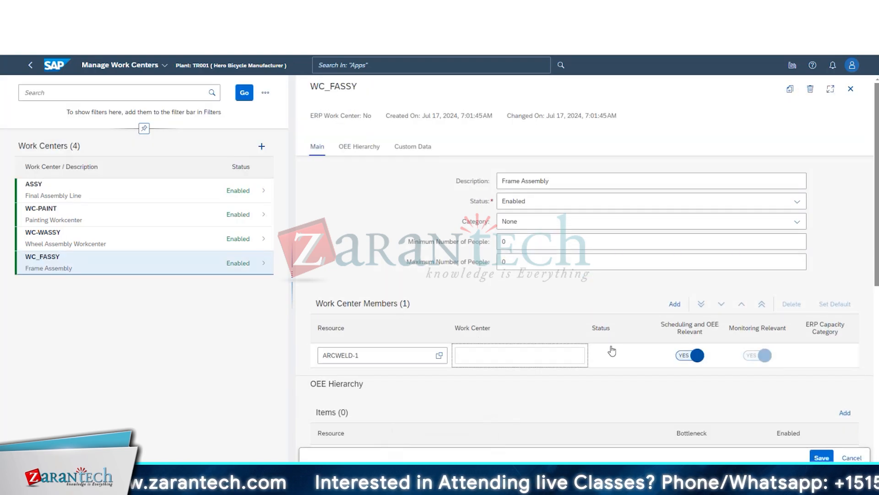
left_click(816, 322)
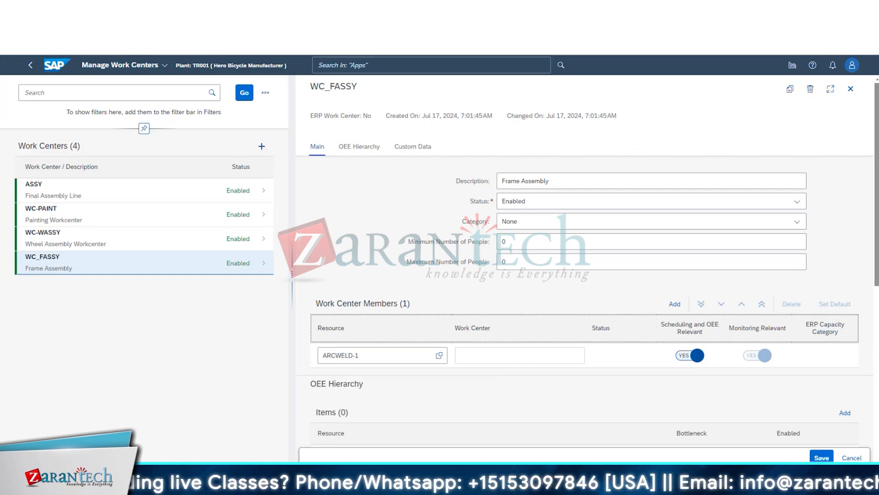
left_click(535, 355)
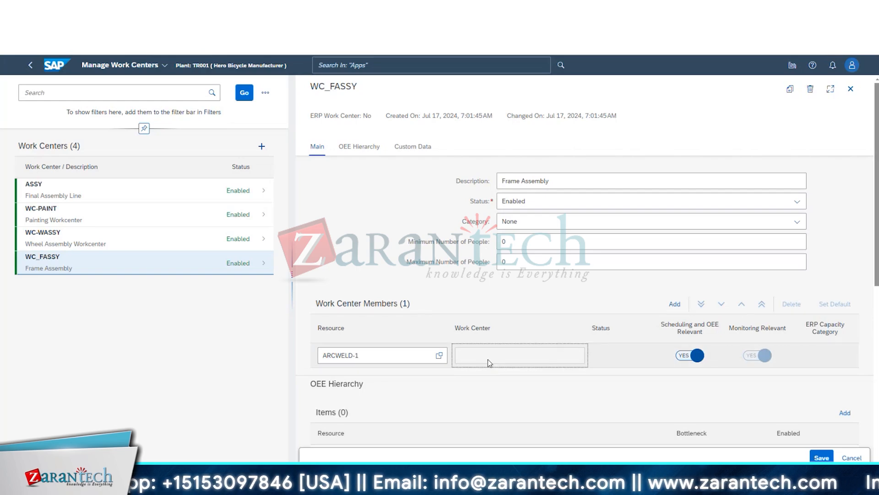
left_click(486, 331)
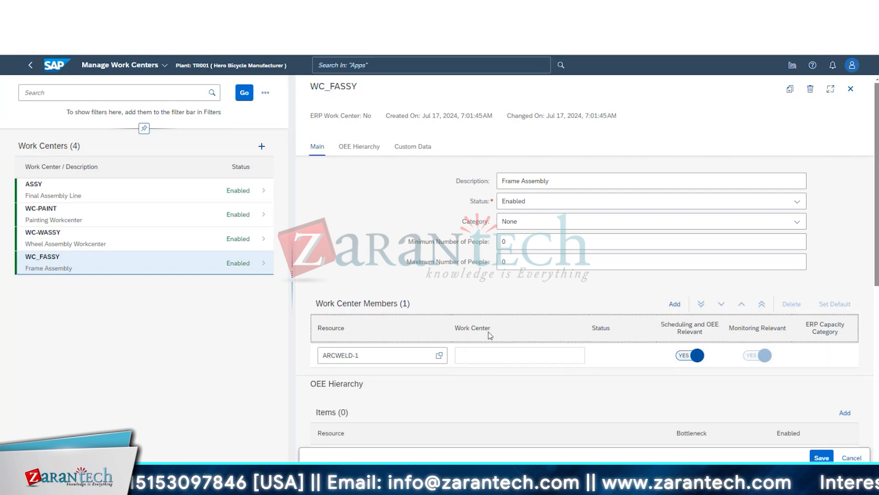
left_click(491, 357)
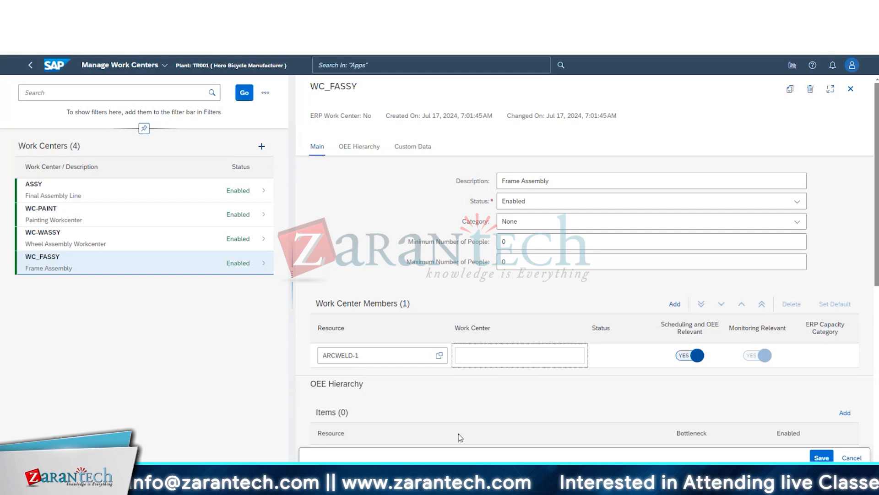
scroll(481, 407, "down", 3)
scroll(480, 407, "up", 3)
scroll(480, 407, "down", 3)
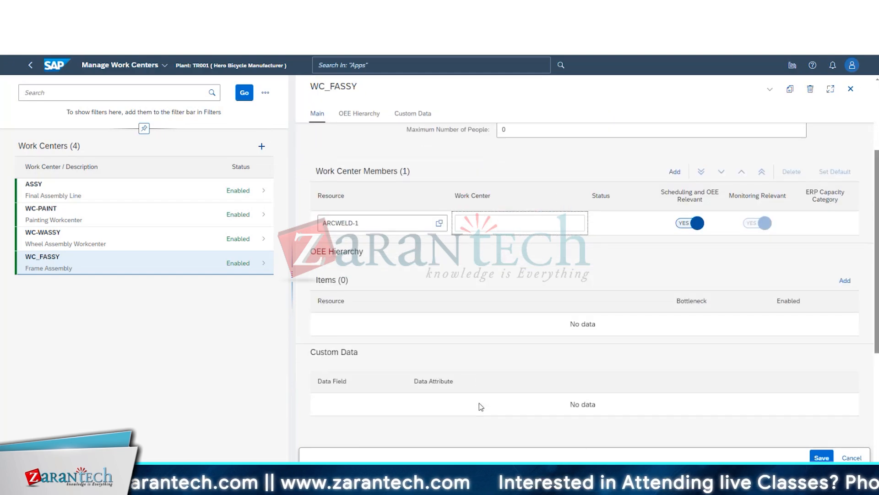
scroll(355, 320, "up", 1)
scroll(556, 301, "up", 2)
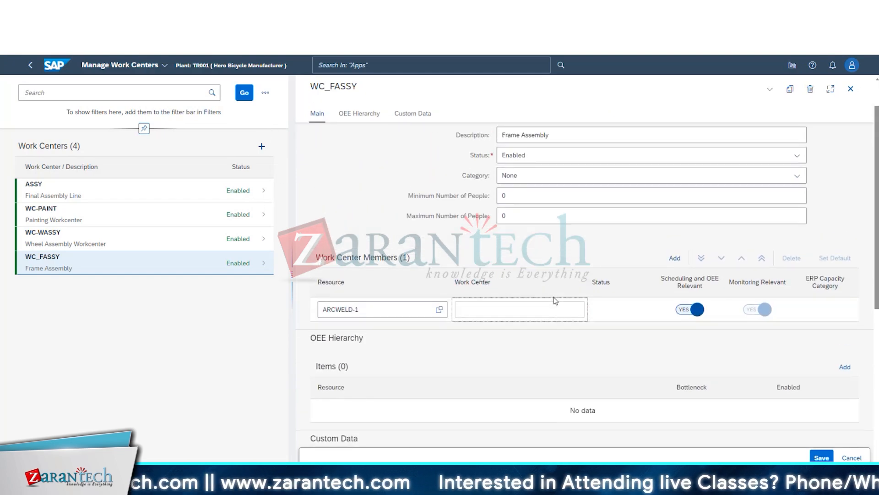
left_click(537, 315)
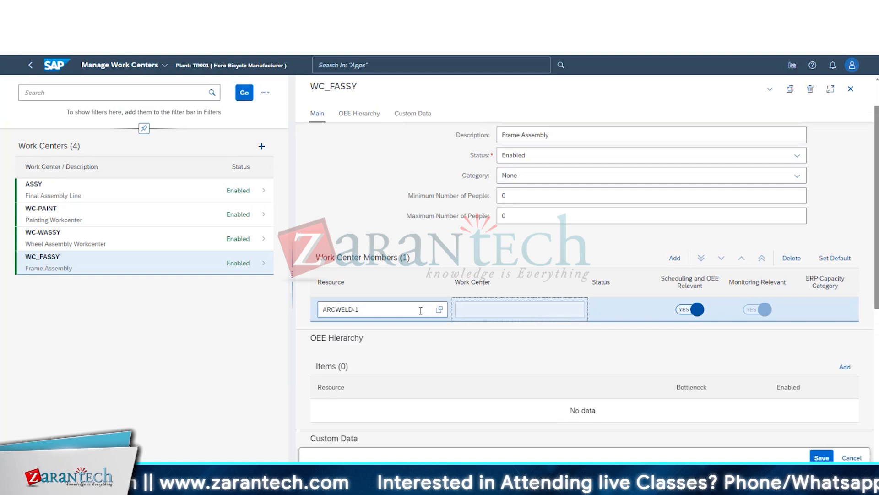
left_click(452, 288)
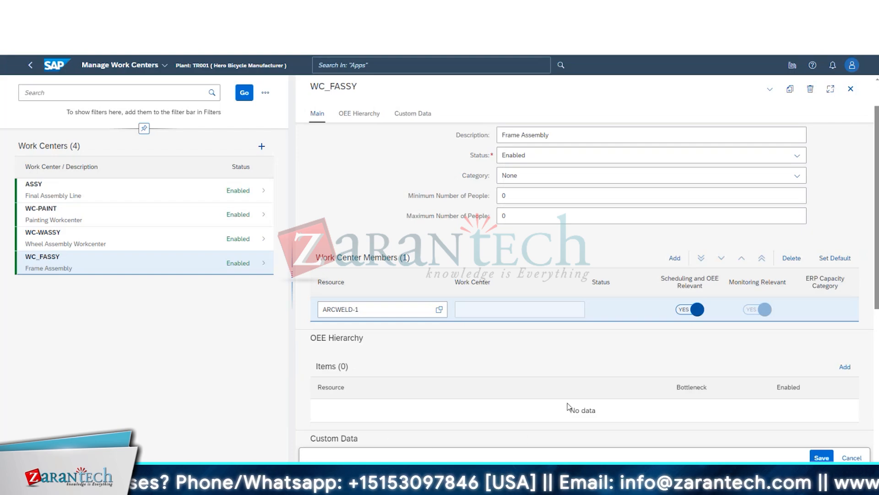
Step: Set ARCWELD-1 as the default member of WC_FASSY and remove the default, twice
left_click(831, 259)
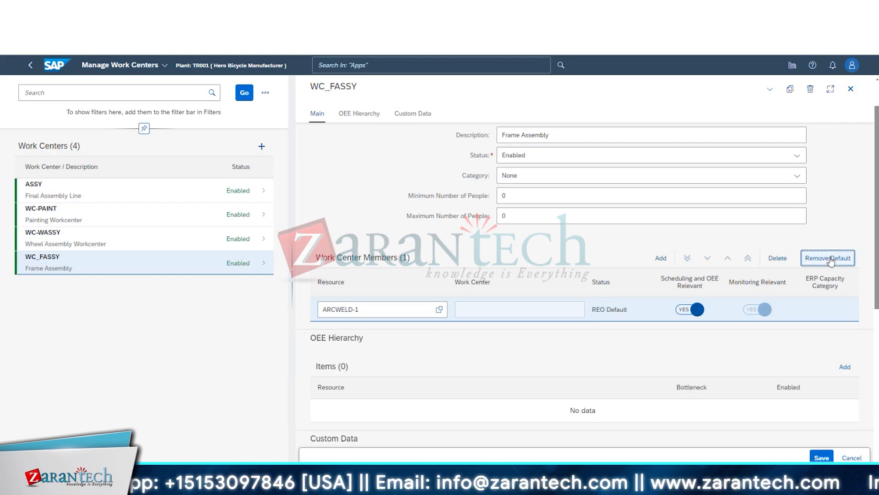
left_click(832, 259)
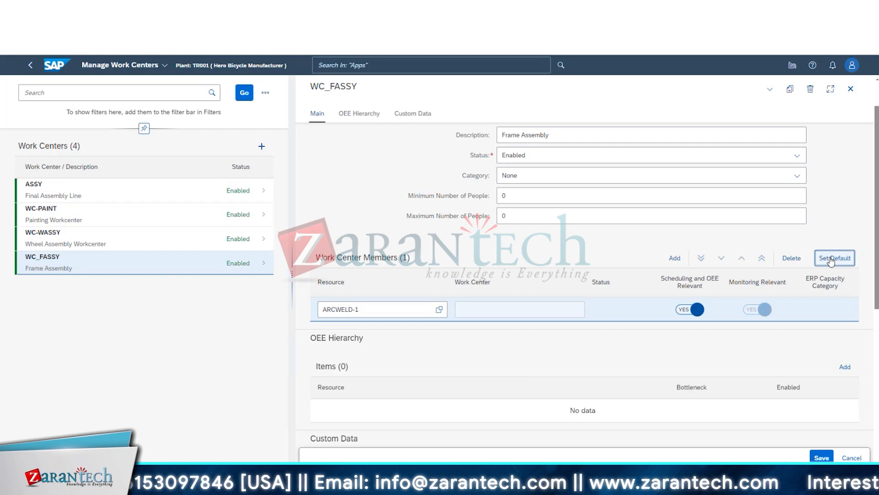
left_click(831, 259)
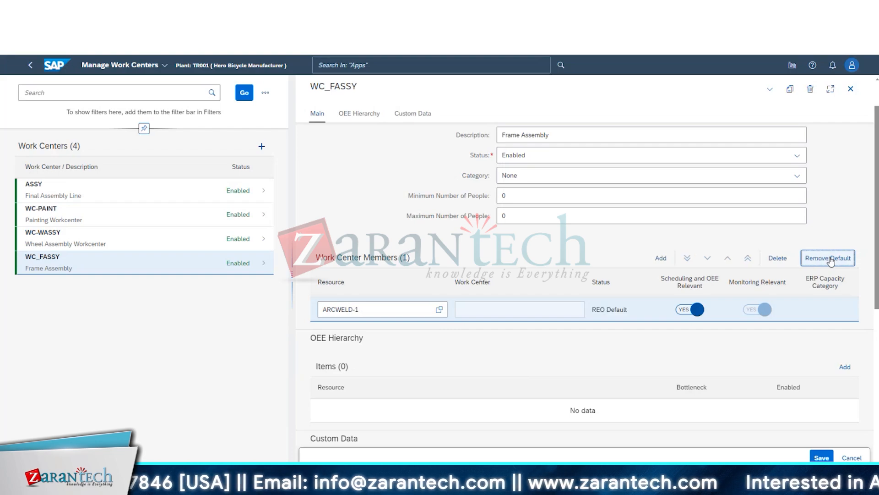
left_click(831, 259)
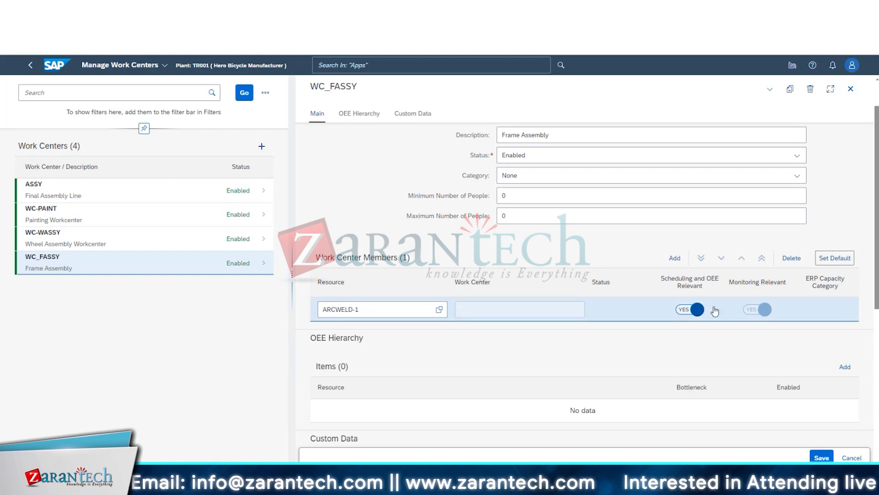
Step: Set and remove ARCWELD-1's default with Scheduling and OEE Relevant switched off, and repeat with it switched back on
left_click(690, 310)
left_click(844, 260)
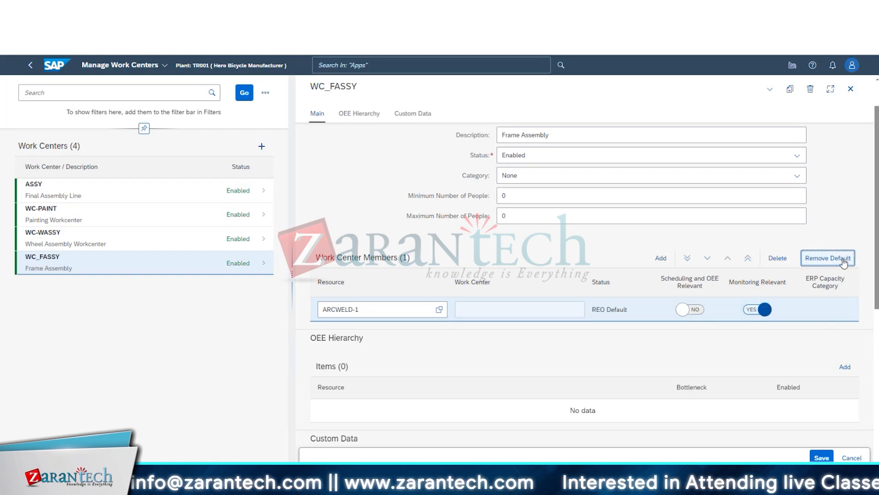
left_click(844, 260)
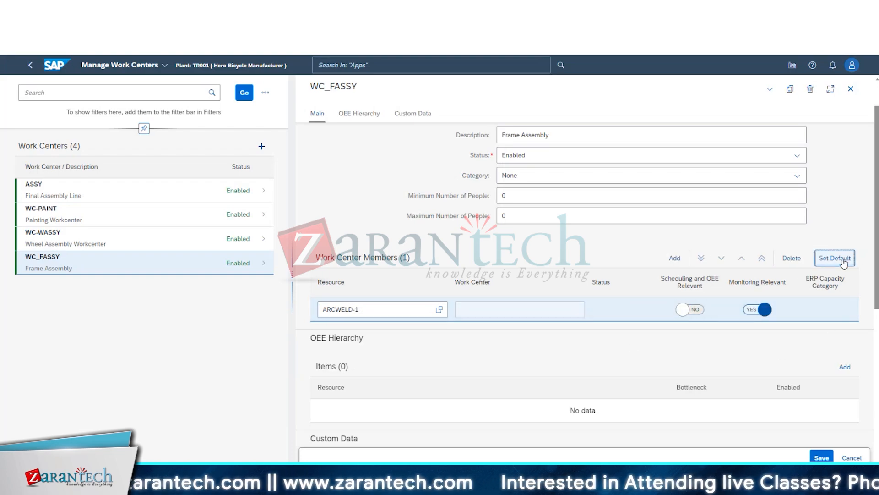
left_click(691, 310)
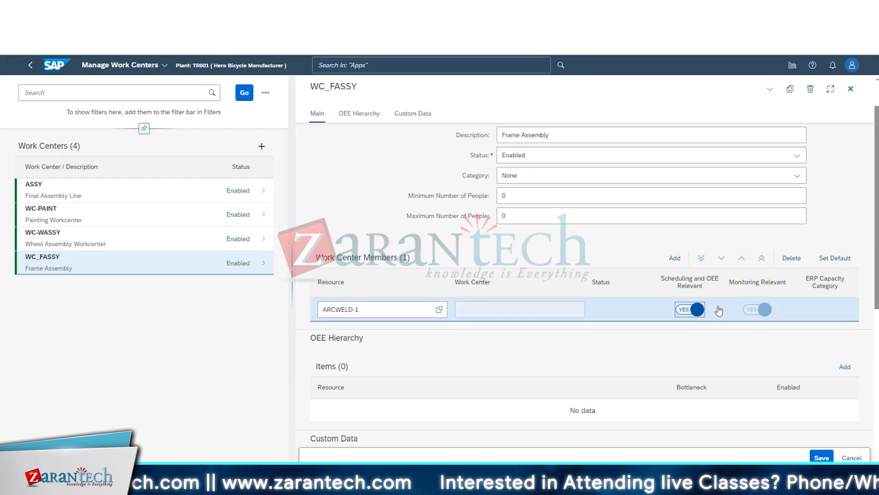
left_click(842, 261)
left_click(841, 261)
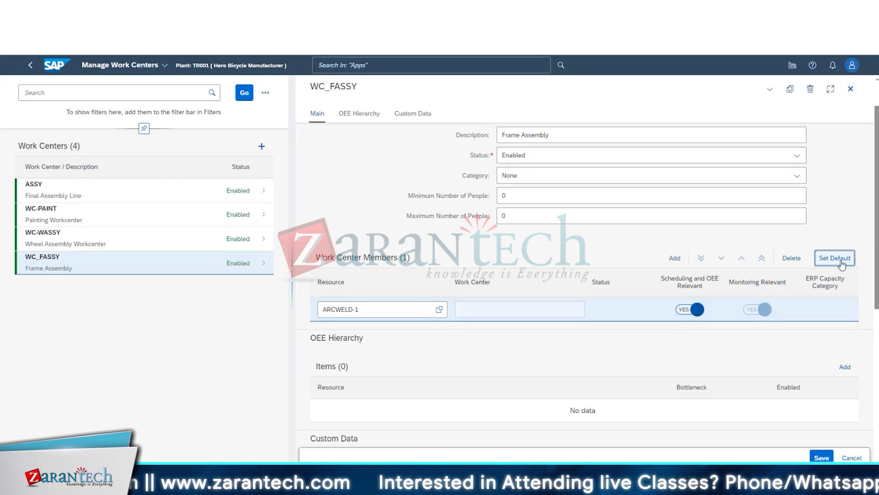
Step: Switch off Scheduling and OEE Relevant for ARCWELD-1 and delete it from the WC_FASSY members
left_click(690, 309)
left_click(679, 348)
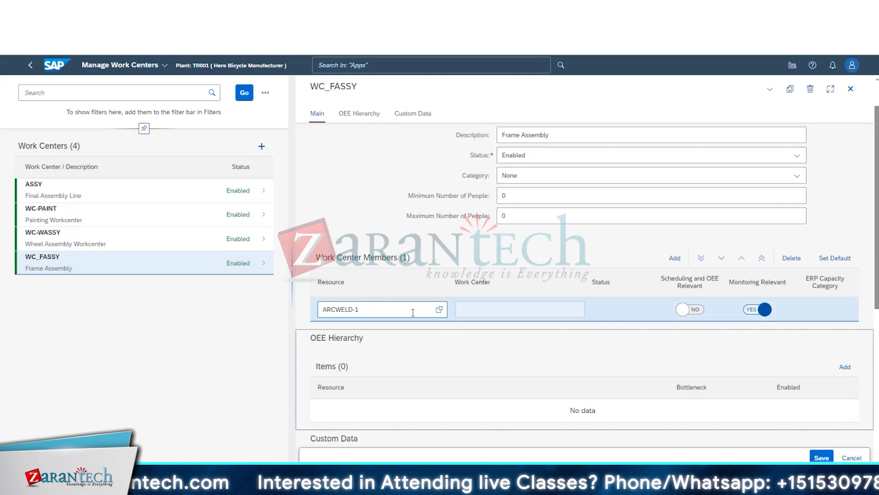
left_click(614, 309)
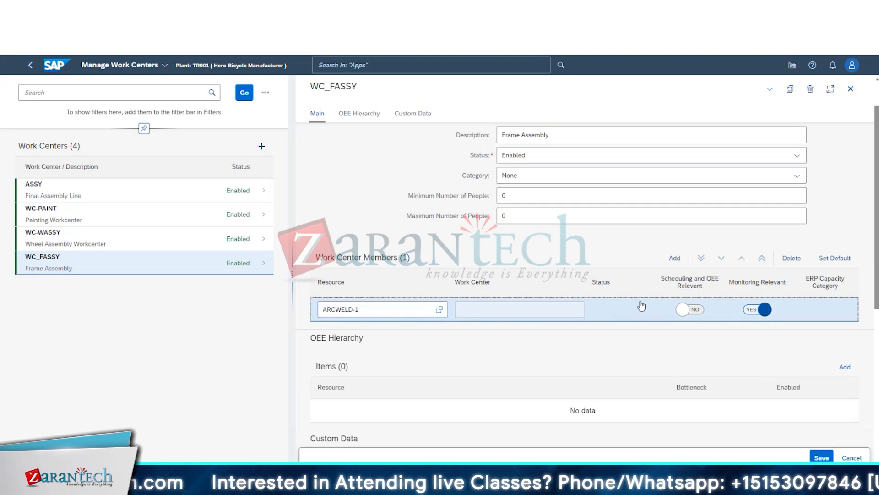
left_click(791, 264)
left_click(604, 359)
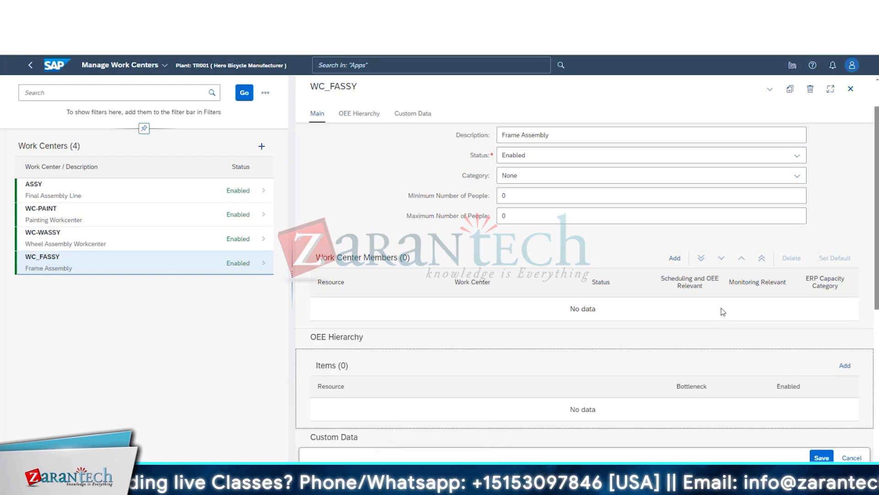
Step: Add a new member row to WC_FASSY with the work center ASSY as its member
left_click(675, 257)
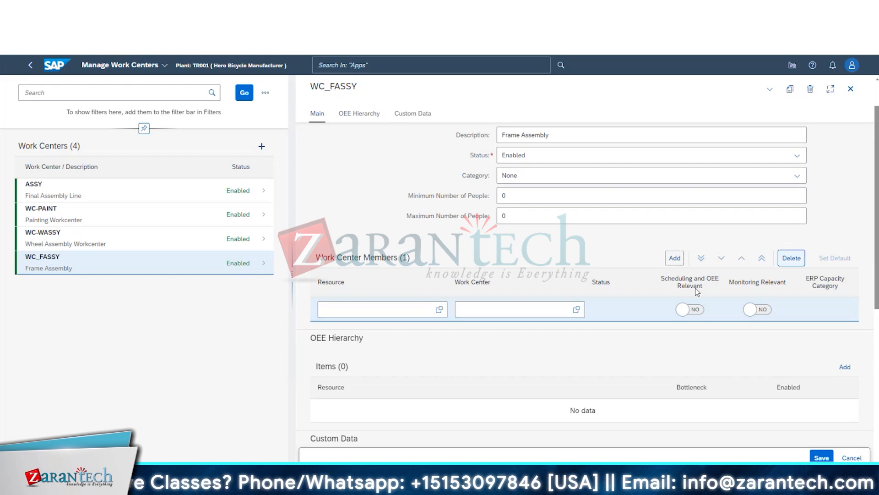
left_click(576, 310)
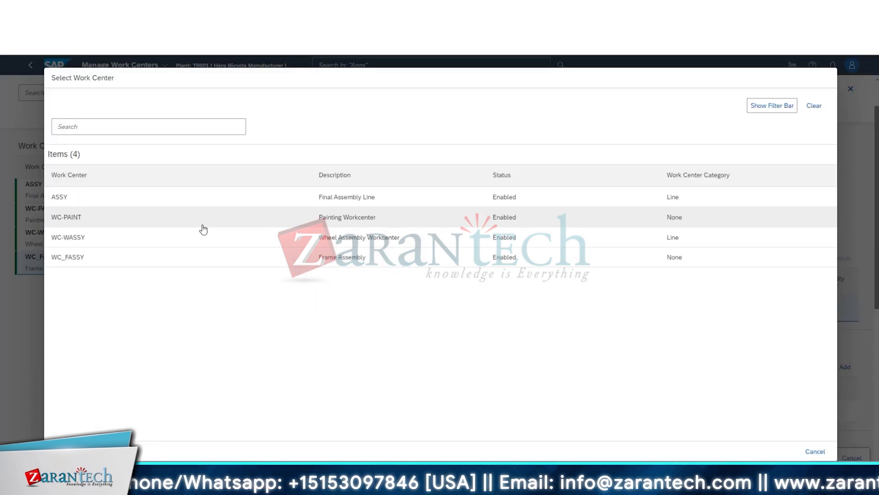
left_click(189, 198)
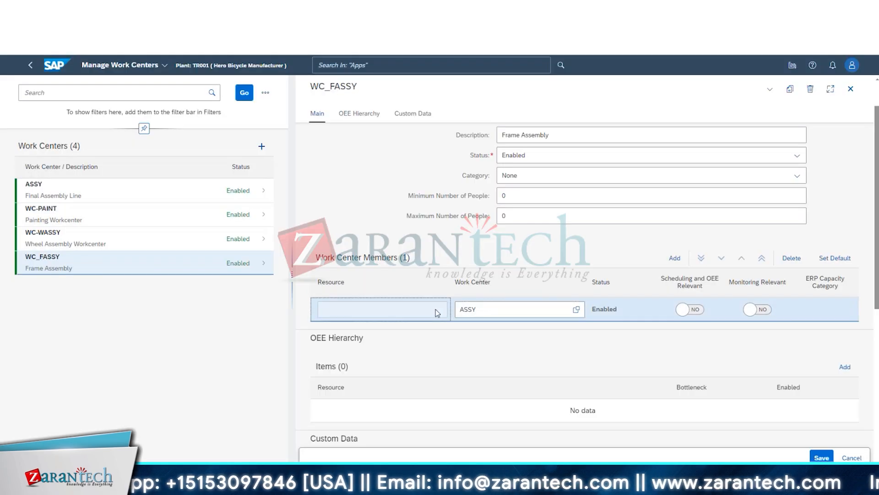
left_click(520, 310)
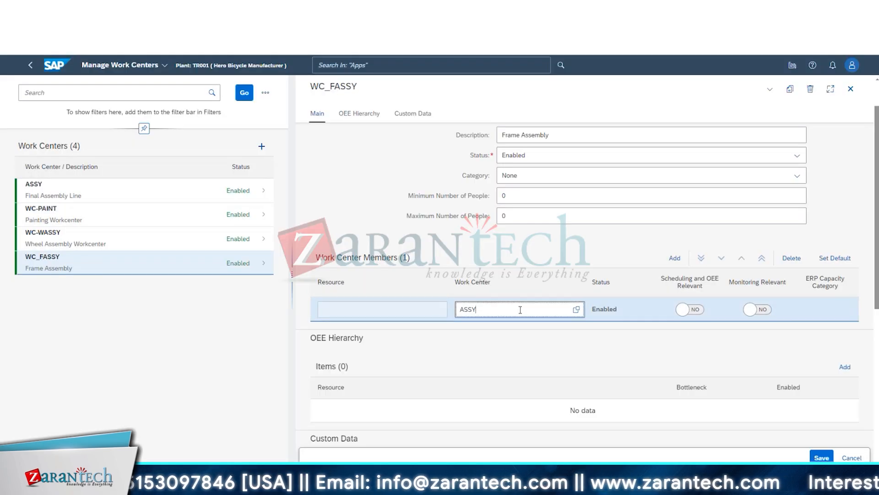
double_click(470, 310)
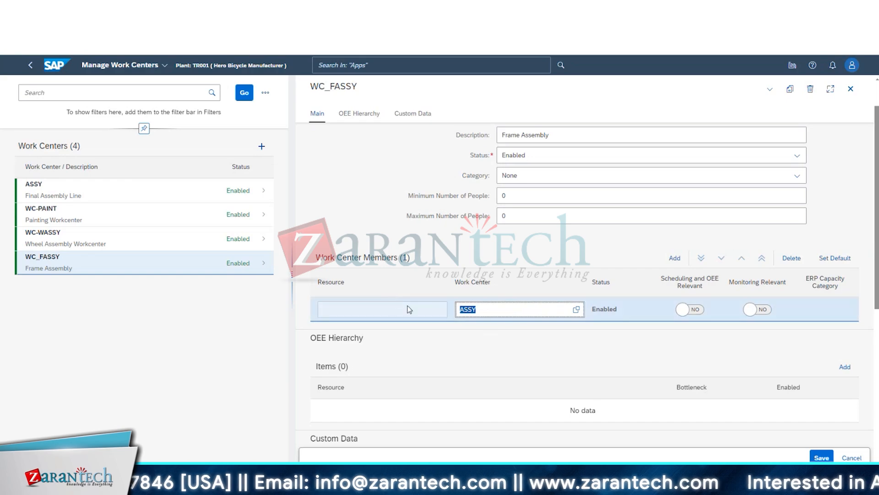
scroll(391, 298, "up", 2)
scroll(467, 325, "down", 5)
scroll(526, 318, "up", 5)
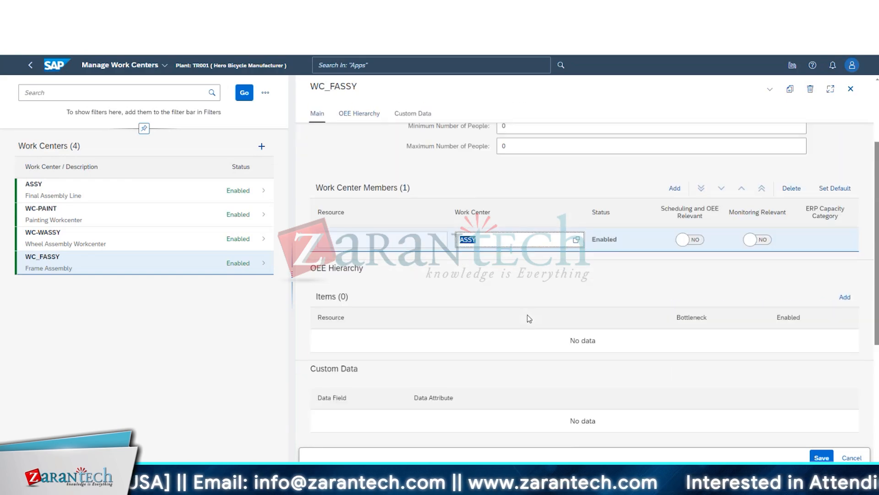
left_click(462, 325)
left_click_drag(461, 325, 487, 326)
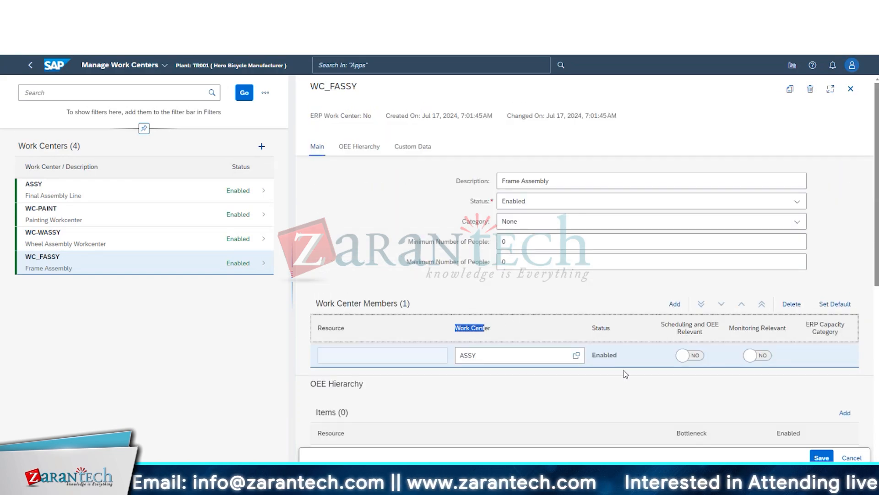
left_click(613, 355)
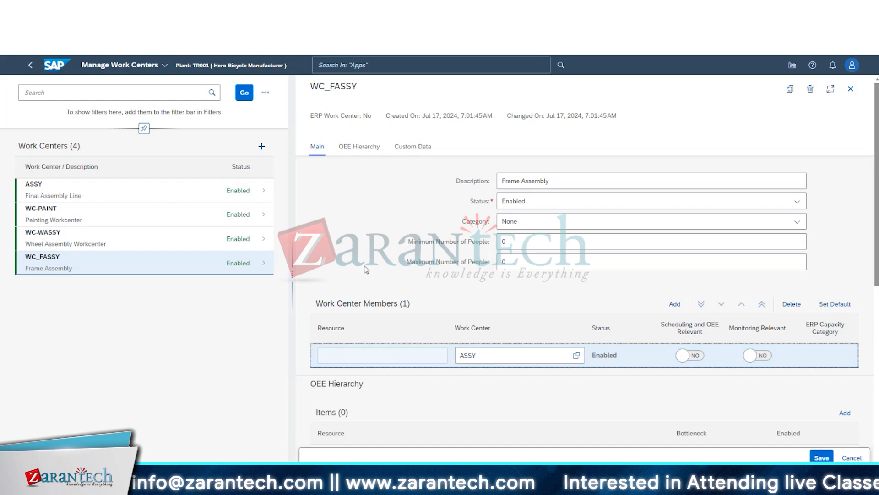
left_click_drag(309, 89, 403, 95)
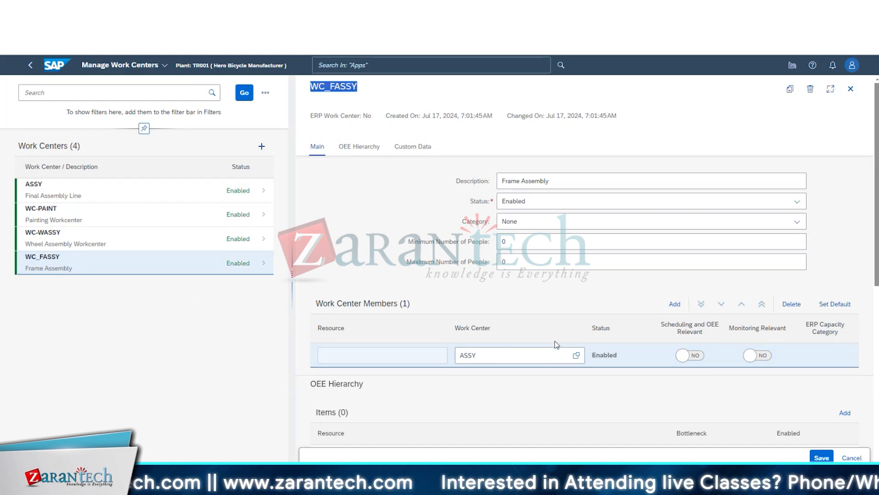
Step: Clear the work center ASSY from the WC_FASSY member row
left_click(497, 360)
left_click_drag(478, 356, 452, 358)
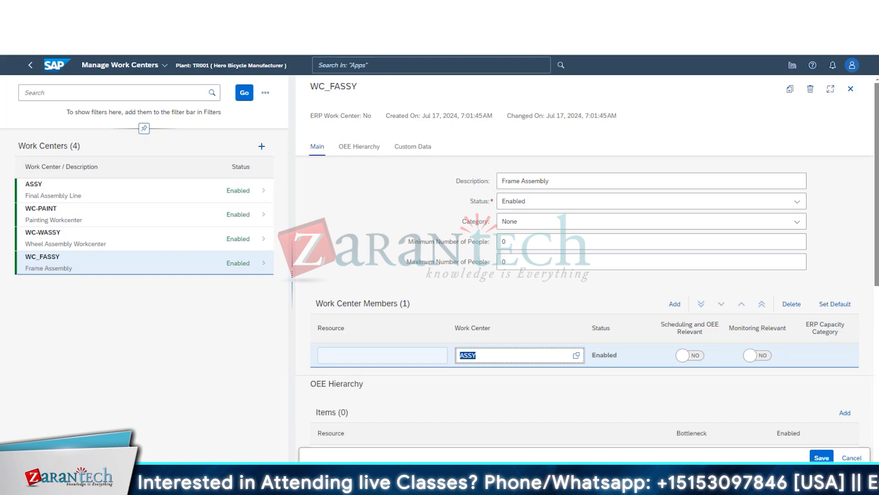
left_click(490, 360)
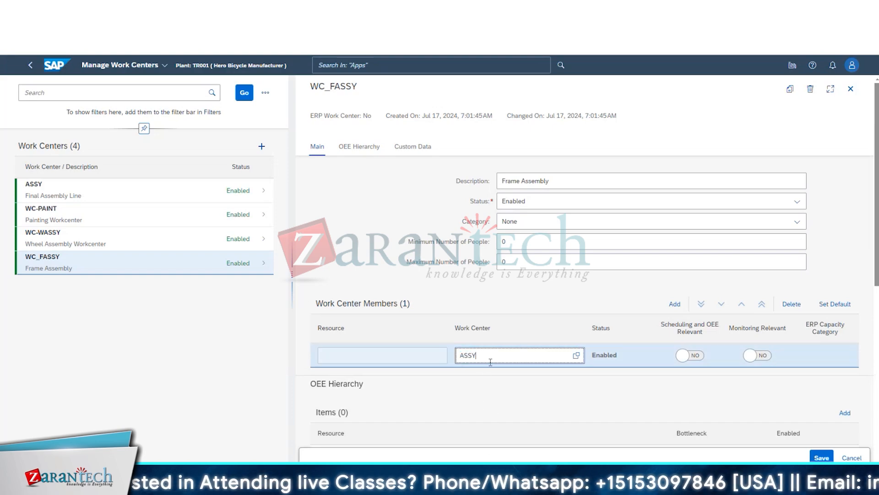
key("BackSpace")
key("BackSpace")
key("BackSpace")
key("BackSpace")
left_click(397, 339)
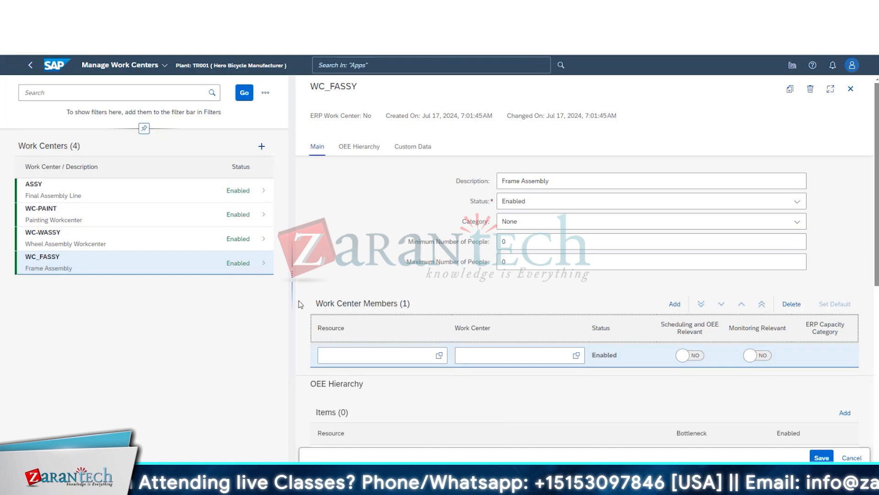
Step: Examine which work centers can be chosen as a member of WC_FASSY, without selecting one
left_click_drag(325, 314, 411, 305)
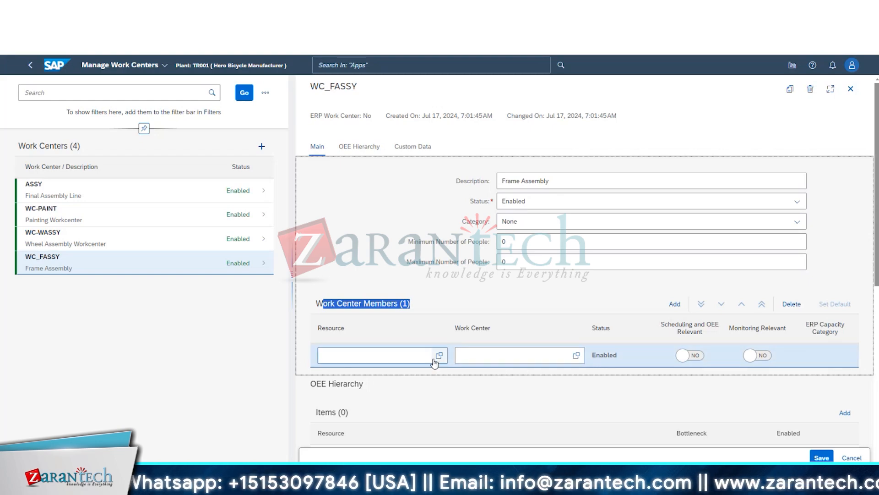
left_click(576, 355)
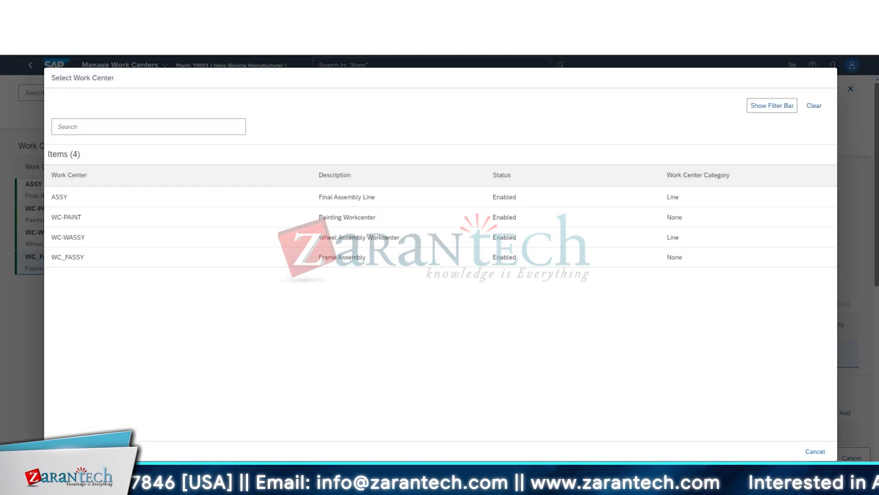
left_click(816, 452)
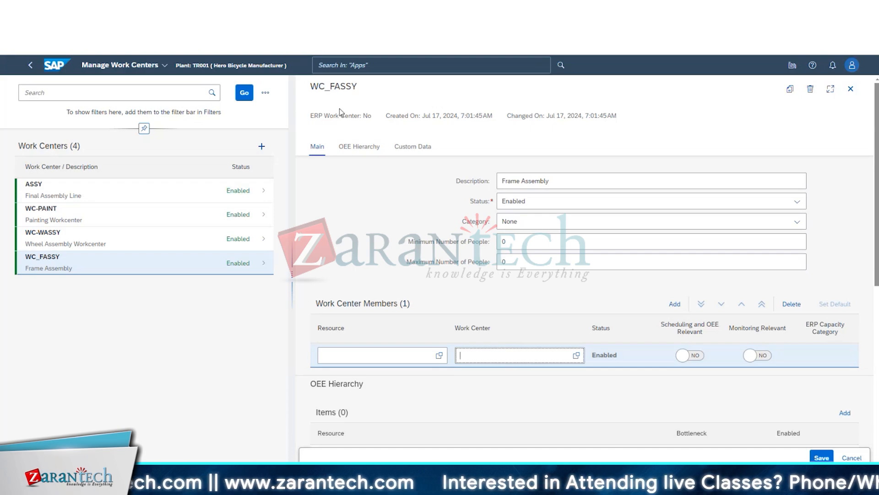
left_click_drag(444, 326, 504, 334)
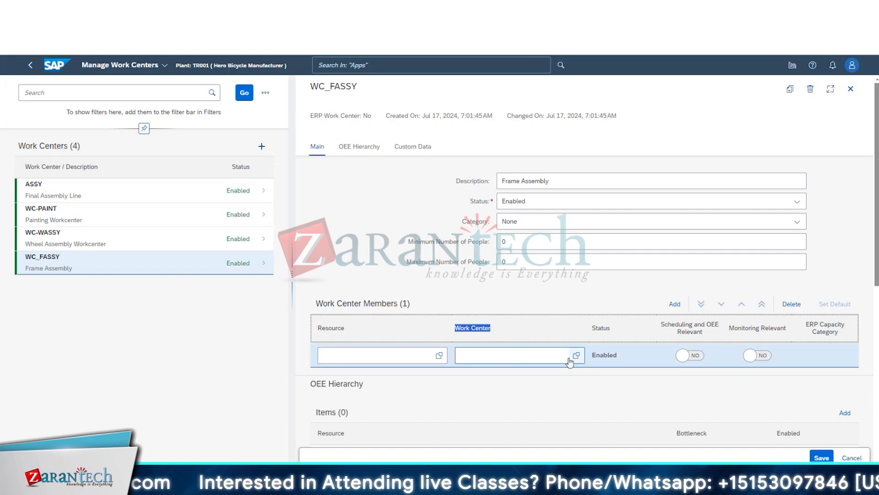
left_click_drag(311, 86, 370, 90)
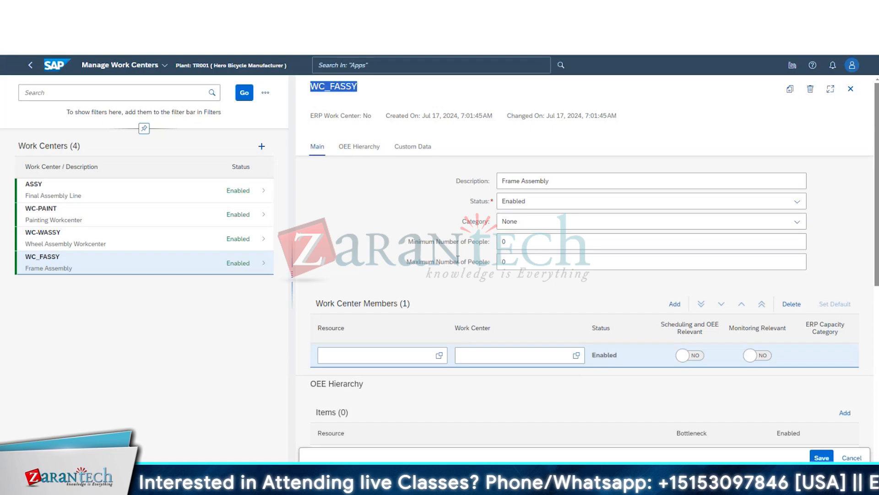
left_click_drag(453, 328, 554, 334)
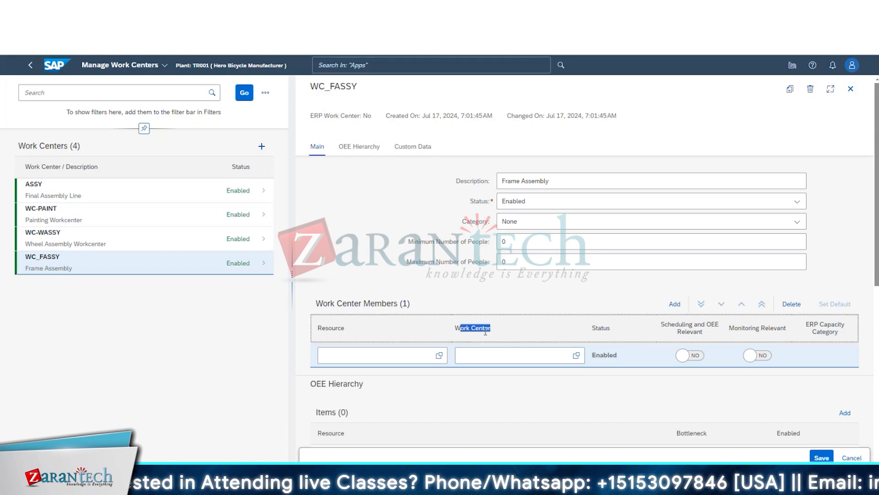
left_click(459, 329)
left_click_drag(458, 329, 527, 333)
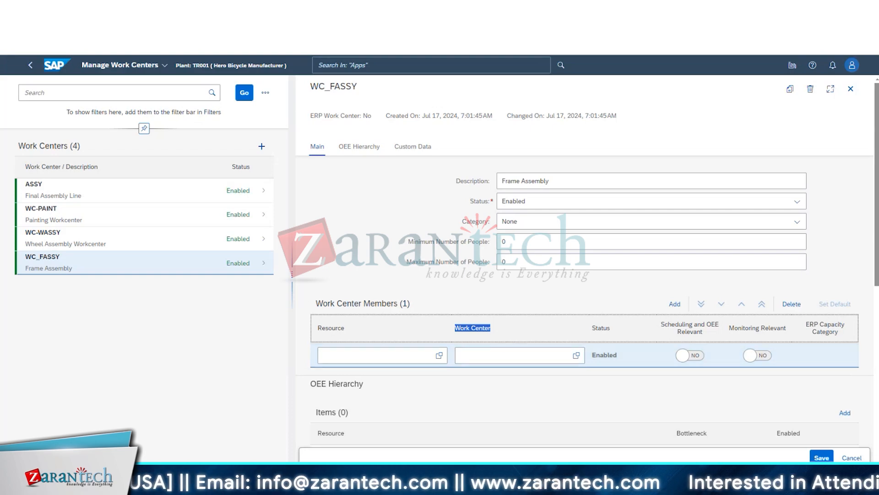
Step: Try ARCWELD-1 as the row's resource, setting and removing its default, and delete the member row
left_click(438, 355)
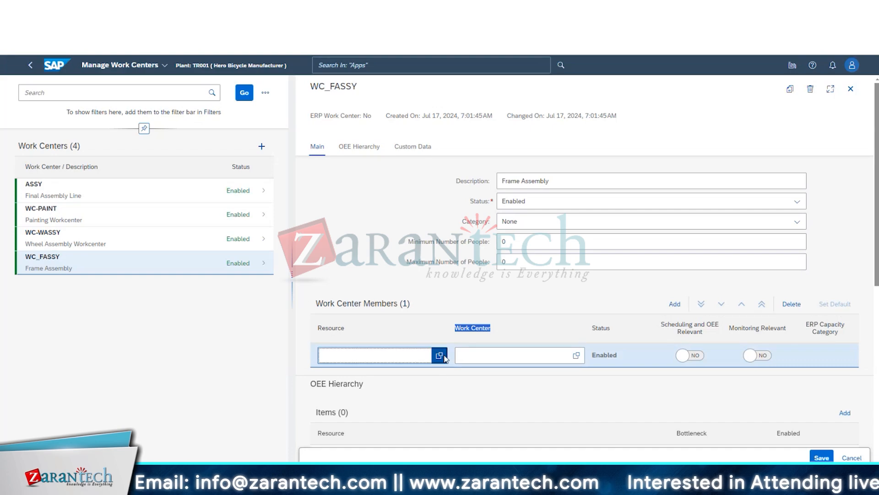
left_click(118, 201)
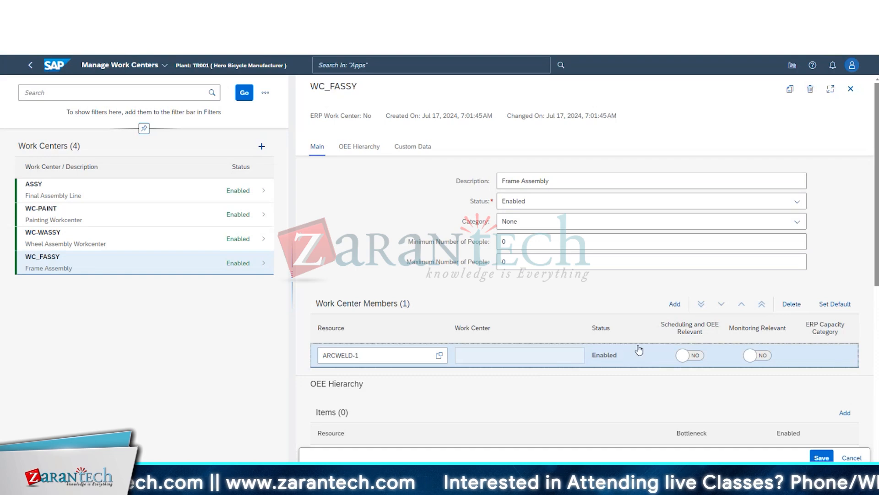
left_click(837, 307)
left_click(838, 310)
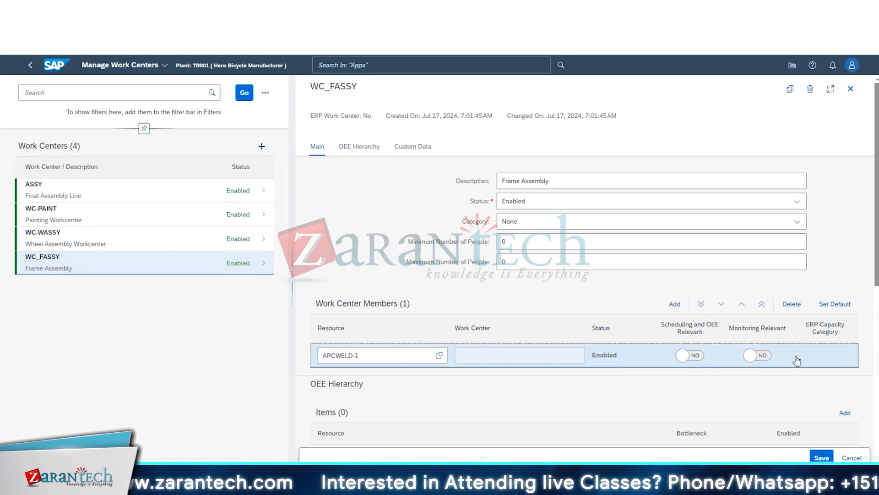
left_click(792, 304)
Step: Add a new member row to WC_FASSY with the resource ARCWELD-1 and set it as the default
left_click(675, 304)
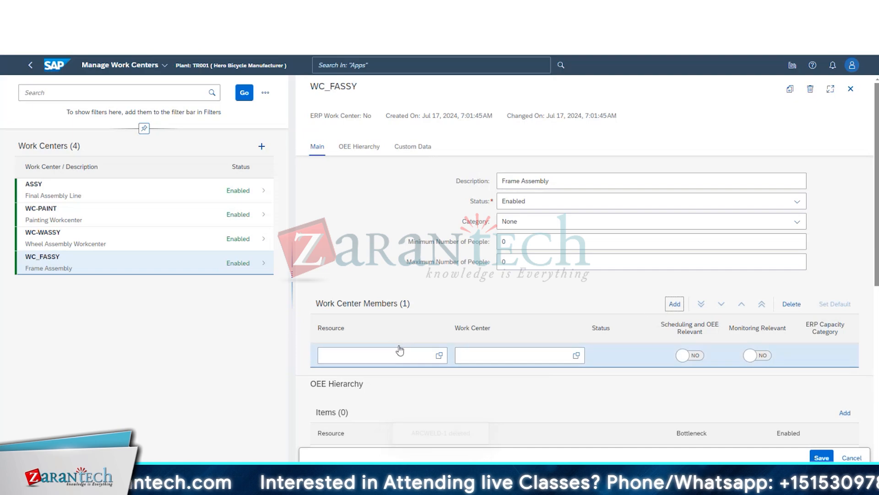
left_click(439, 355)
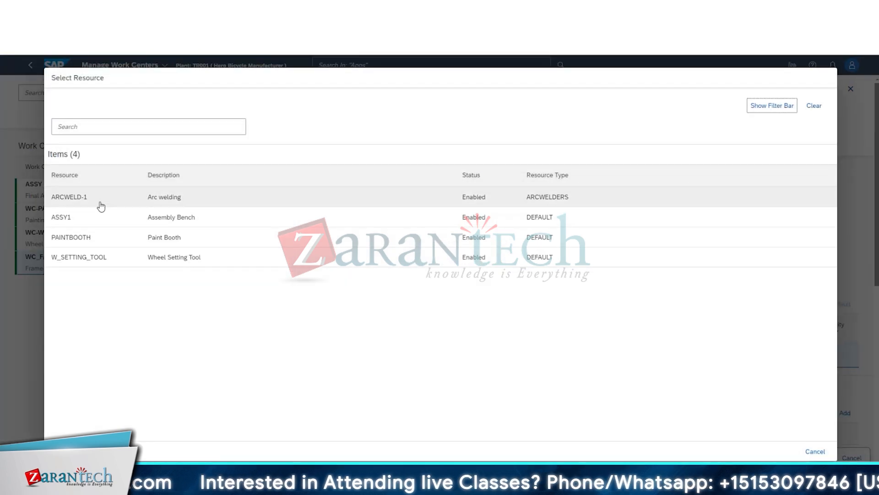
left_click(100, 205)
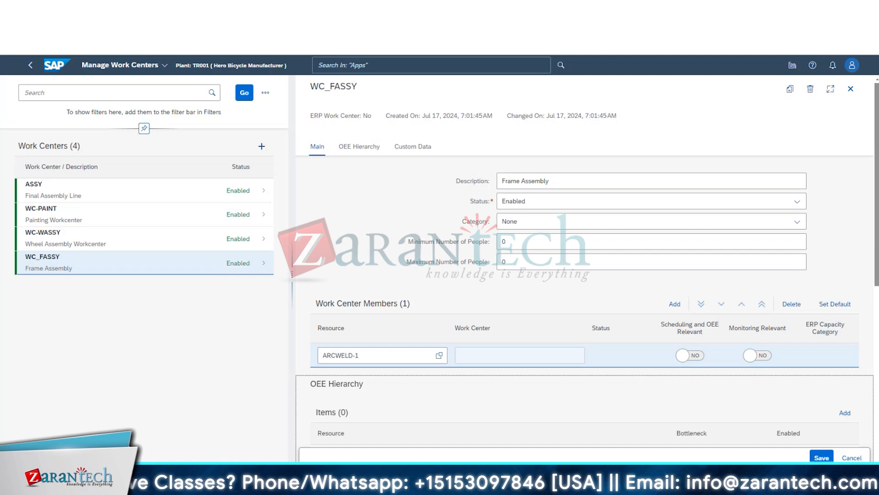
left_click(838, 304)
triple_click(602, 356)
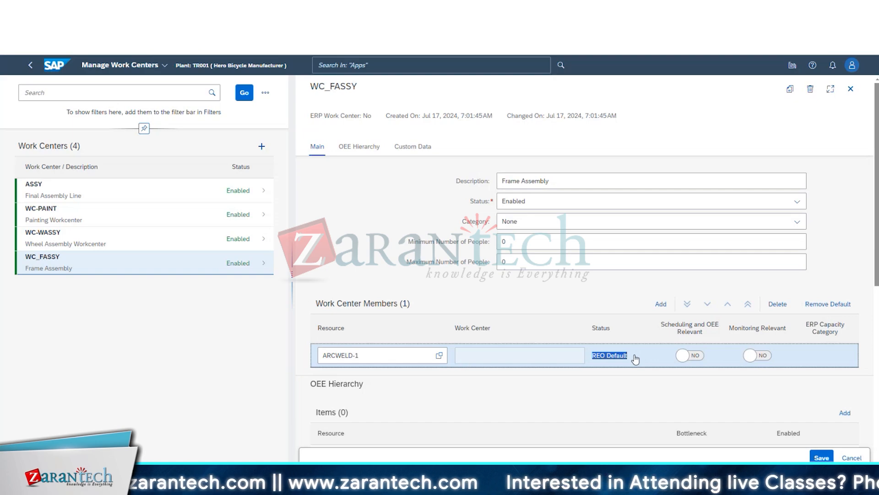
Step: Try to add the resource ASSY1 as a second member of WC_FASSY
left_click(660, 303)
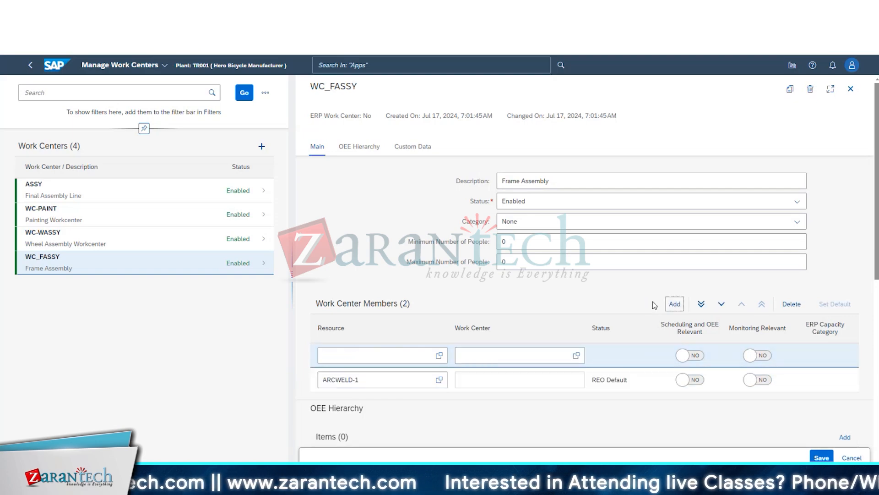
left_click(440, 356)
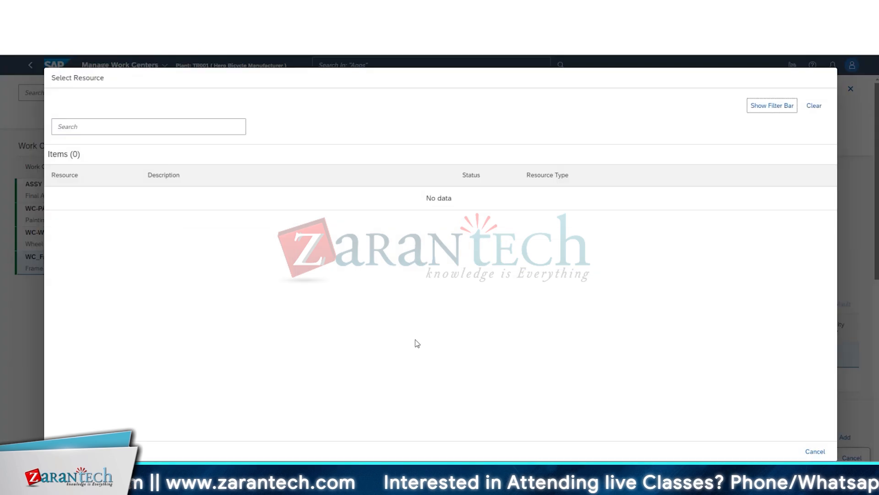
left_click(99, 217)
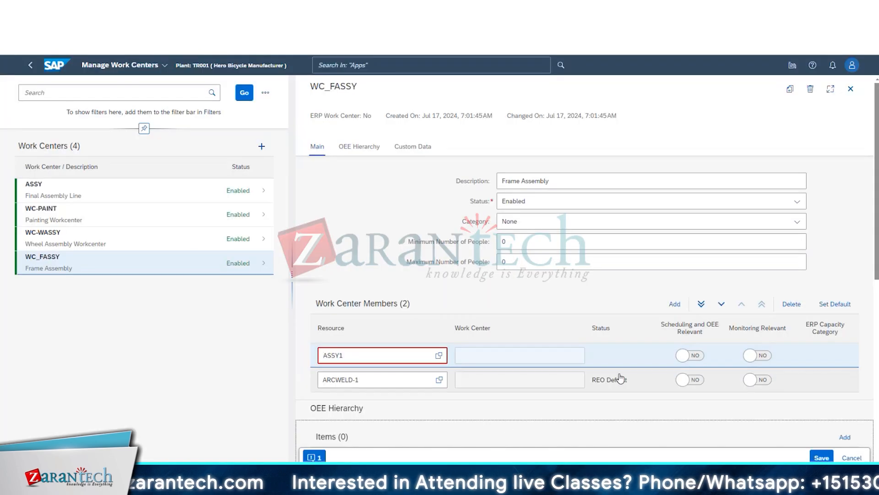
left_click(620, 380)
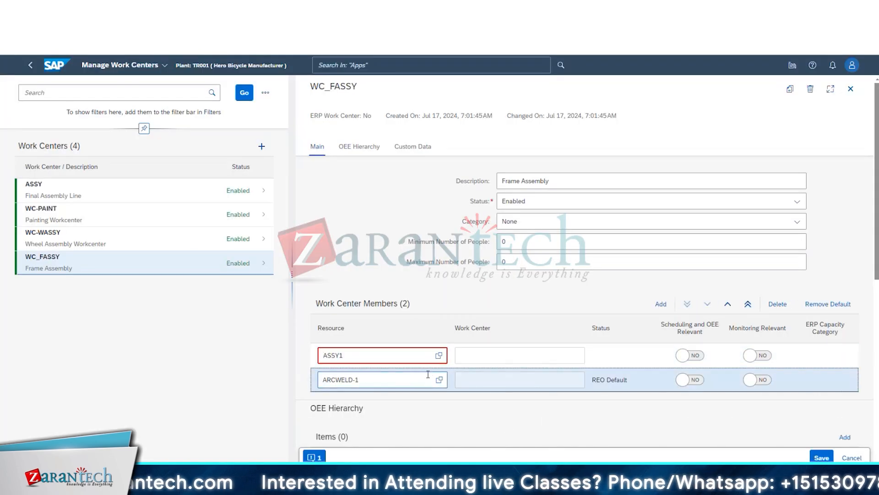
left_click(438, 355)
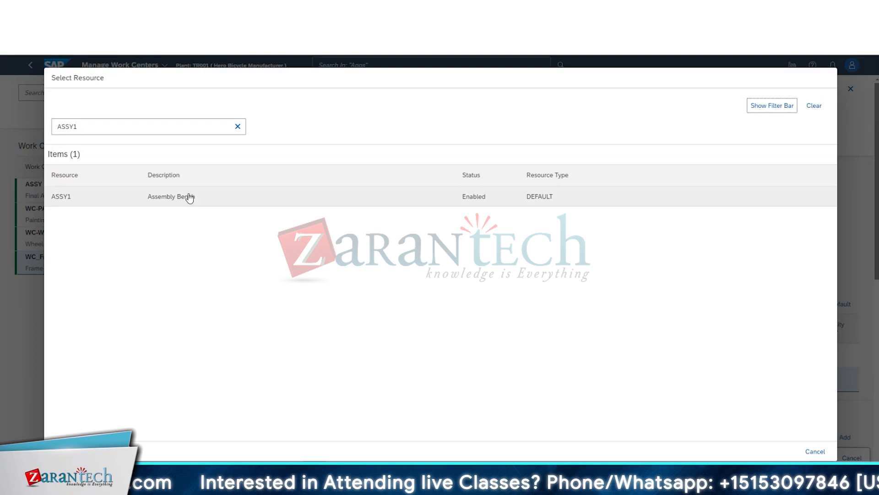
left_click(189, 197)
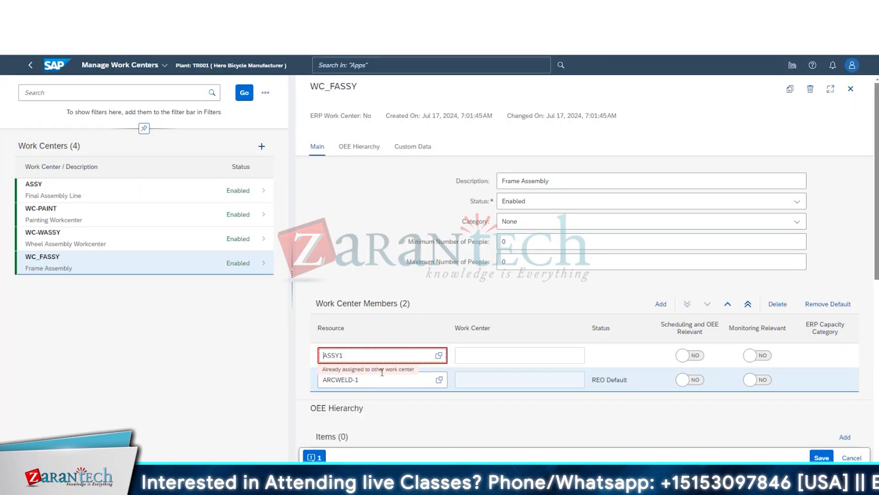
Step: Try the resource W_SETTING_TOOL in the second member row instead, and delete that row
left_click(439, 355)
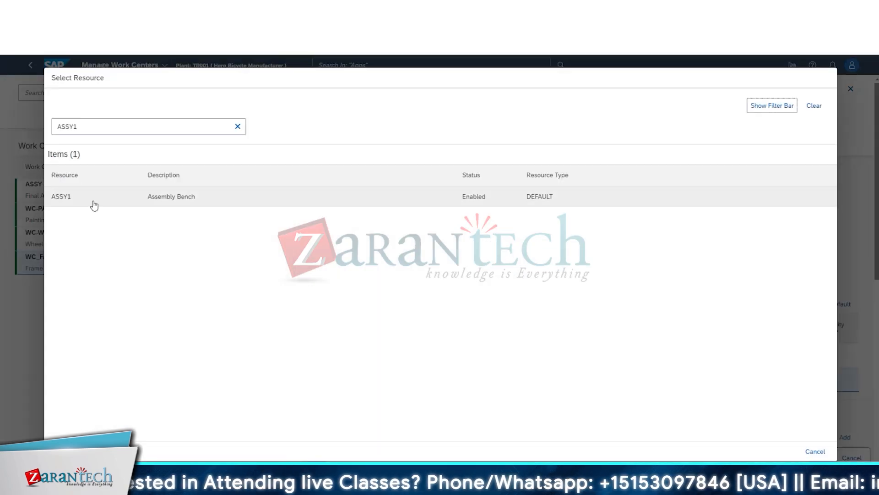
left_click(237, 126)
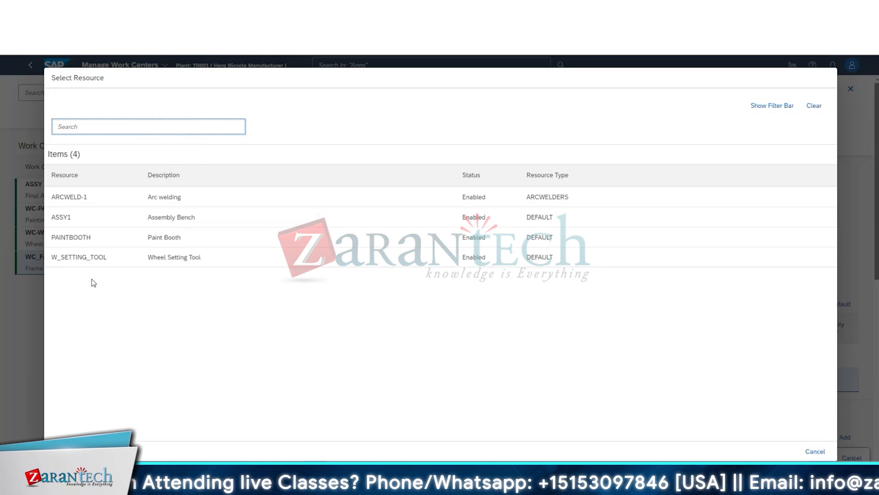
left_click(109, 261)
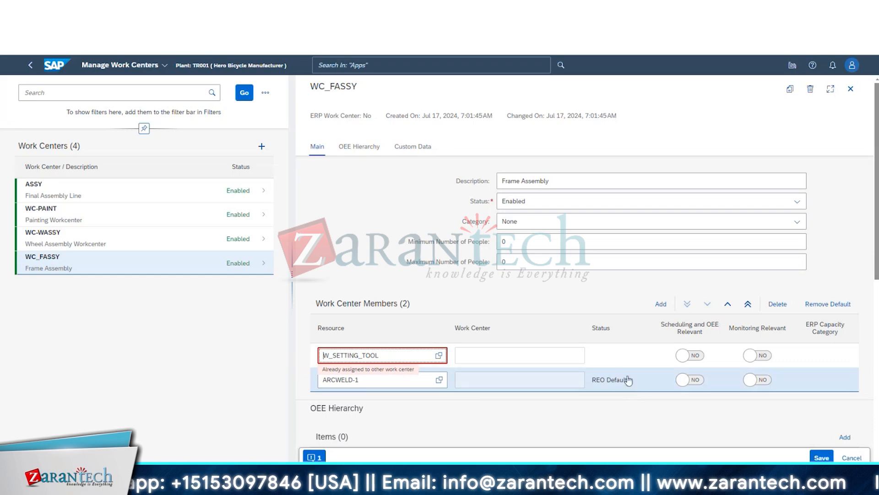
left_click_drag(326, 381, 365, 381)
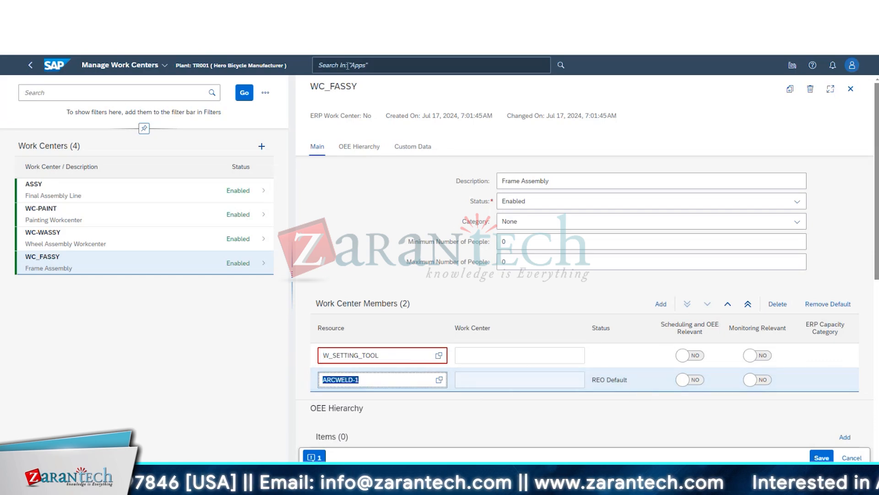
left_click_drag(312, 86, 372, 88)
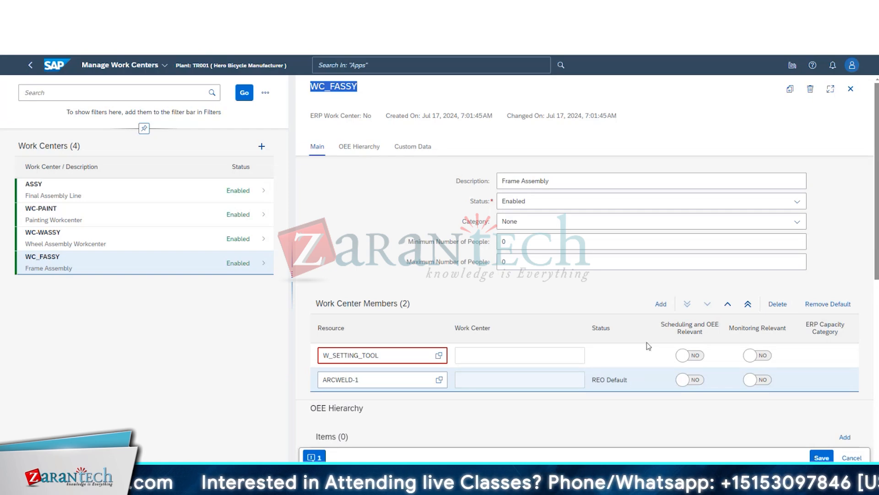
left_click(647, 355)
left_click(784, 304)
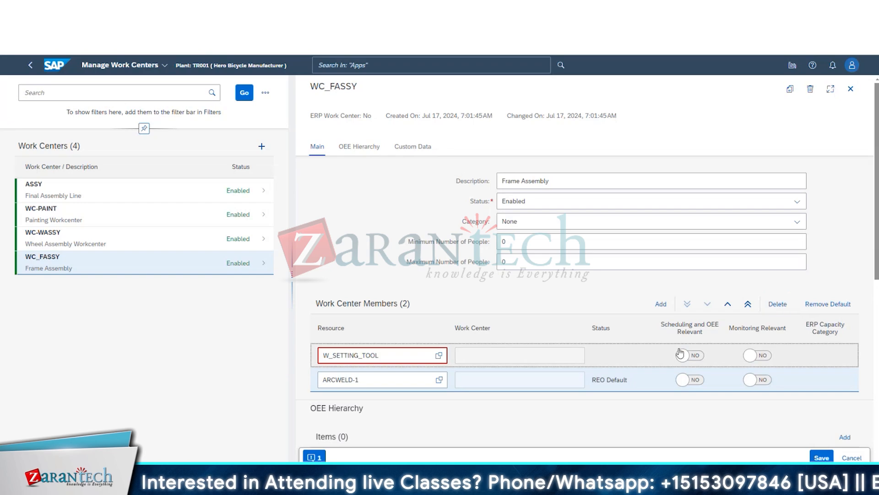
left_click(601, 358)
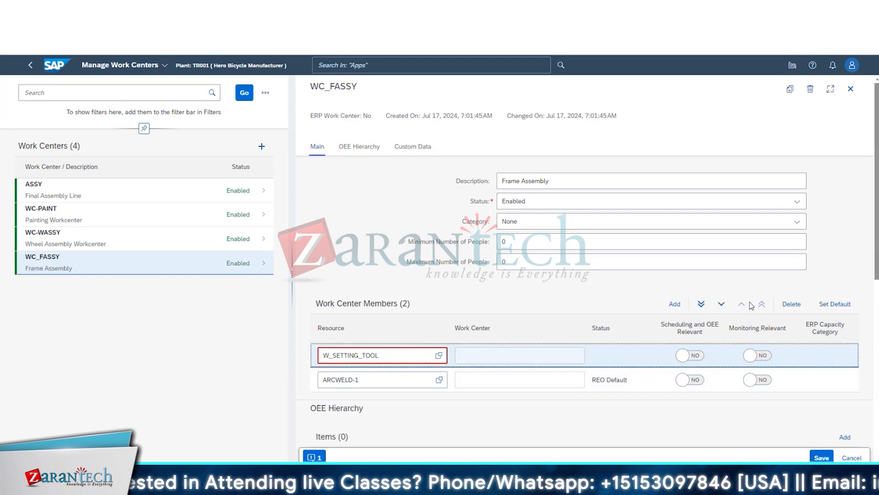
left_click(791, 304)
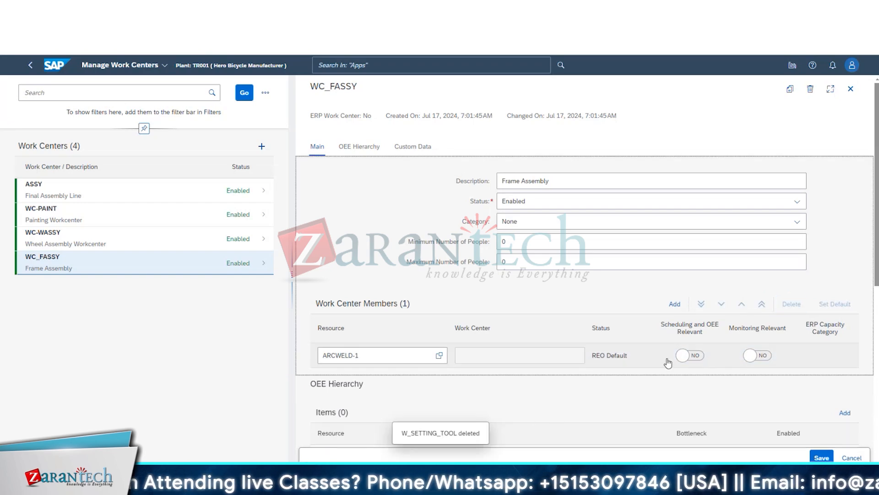
Step: Switch on Scheduling and OEE Relevant for the member ARCWELD-1
left_click(690, 355)
triple_click(672, 327)
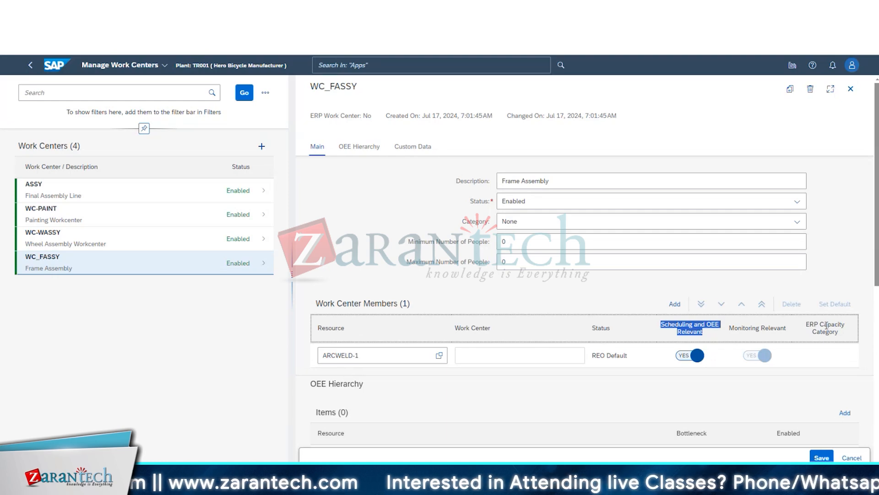
Step: Check the parent resource selection for the OEE hierarchy without adding an item, and save the work center WC_FASSY
left_click_drag(826, 325, 840, 332)
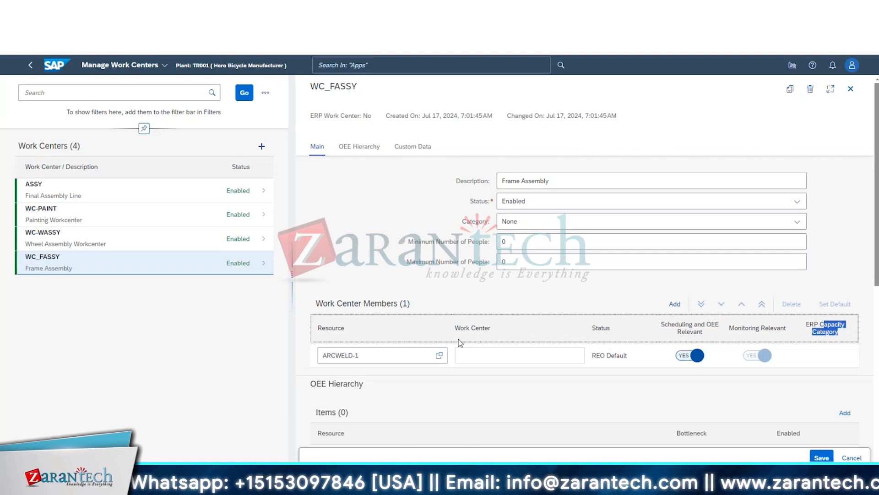
scroll(460, 342, "down", 5)
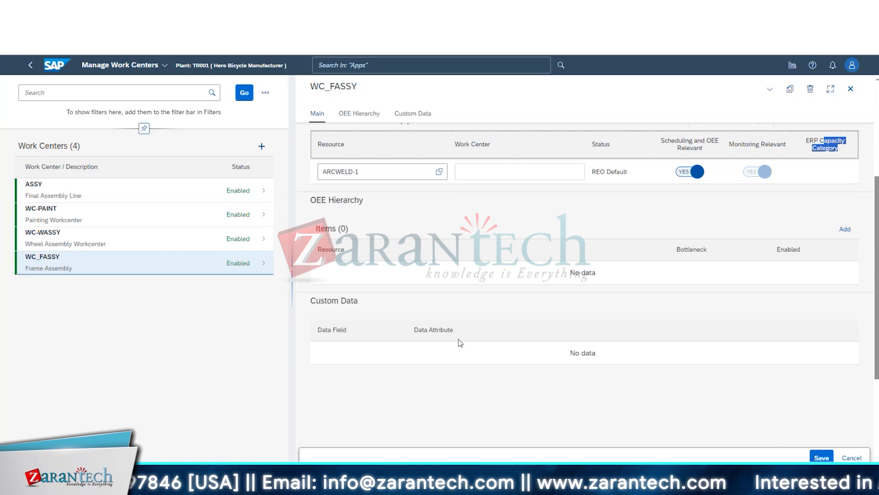
left_click(845, 229)
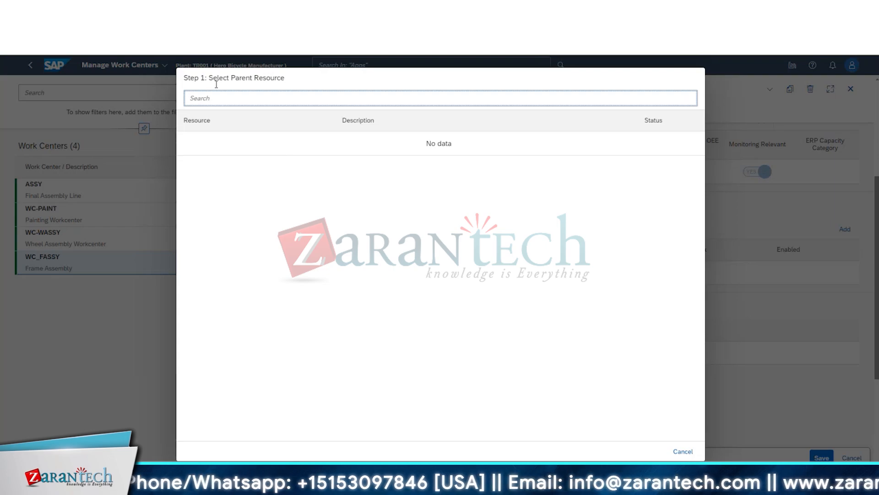
left_click_drag(216, 82, 289, 81)
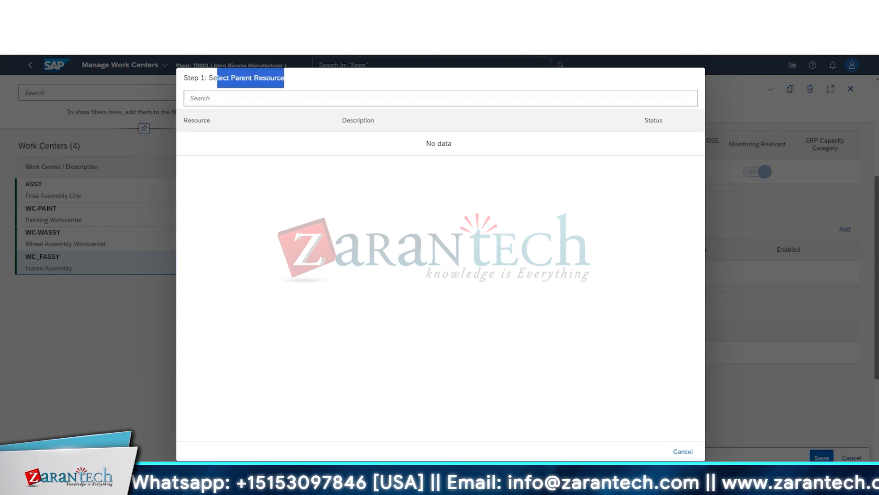
left_click(683, 452)
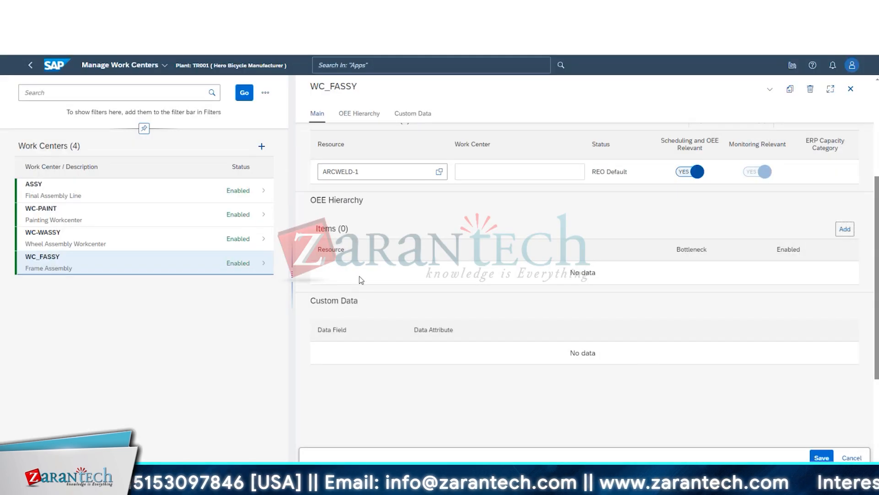
left_click(822, 457)
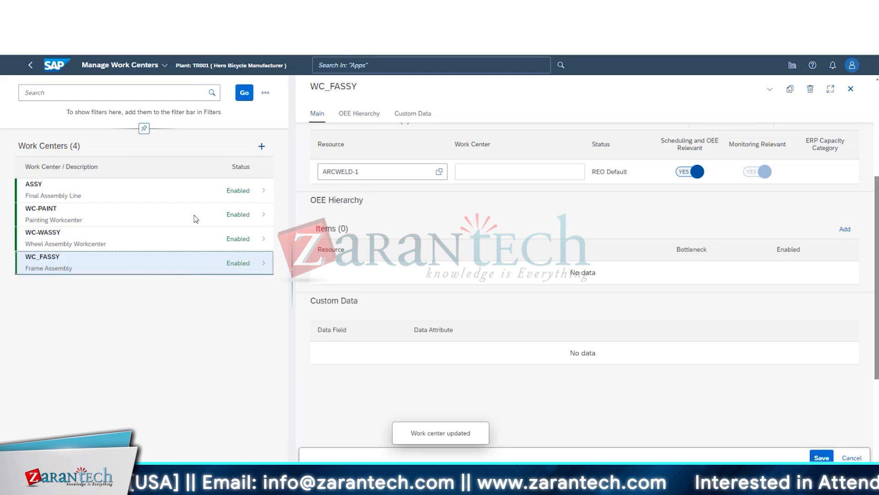
Step: Inspect the parent resource selection of the OEE hierarchy again, cancel it and look over the work center's sections
left_click(843, 229)
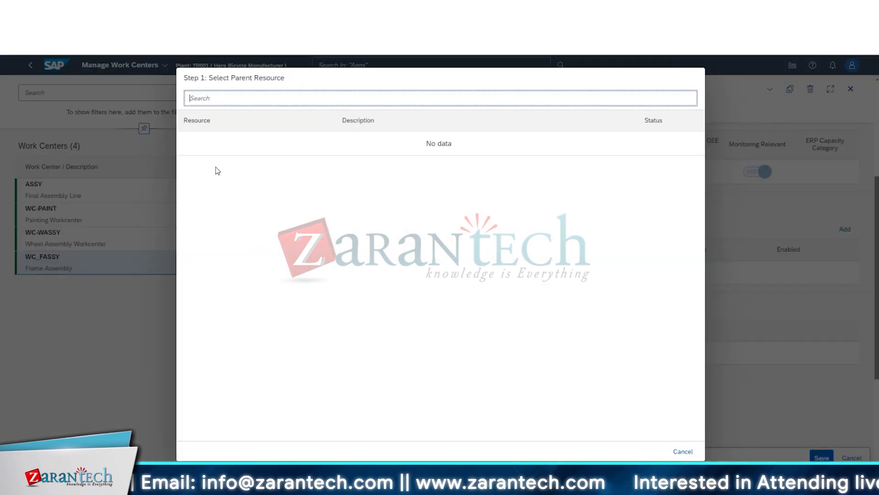
left_click(242, 148)
left_click_drag(212, 75, 284, 77)
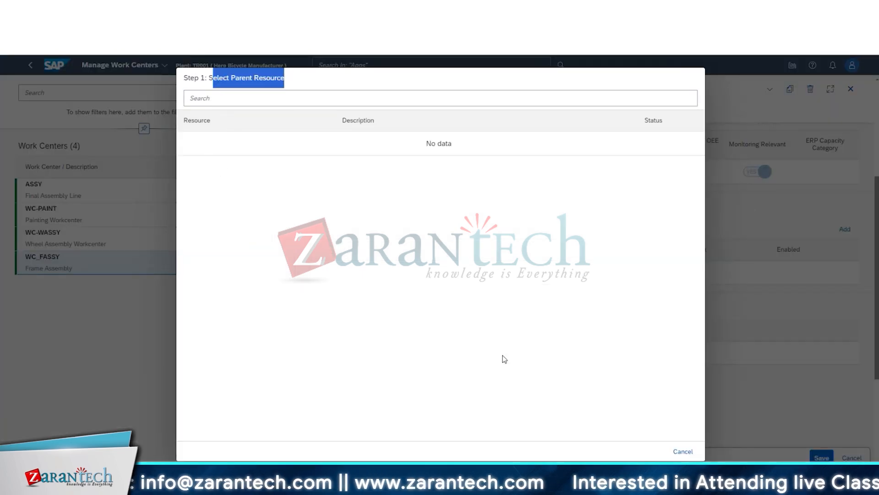
left_click(686, 457)
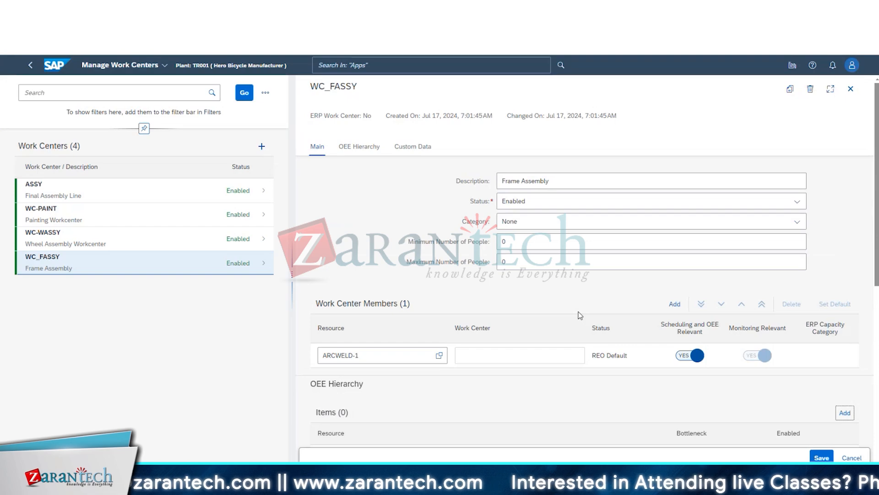
scroll(580, 315, "down", 8)
scroll(349, 273, "up", 5)
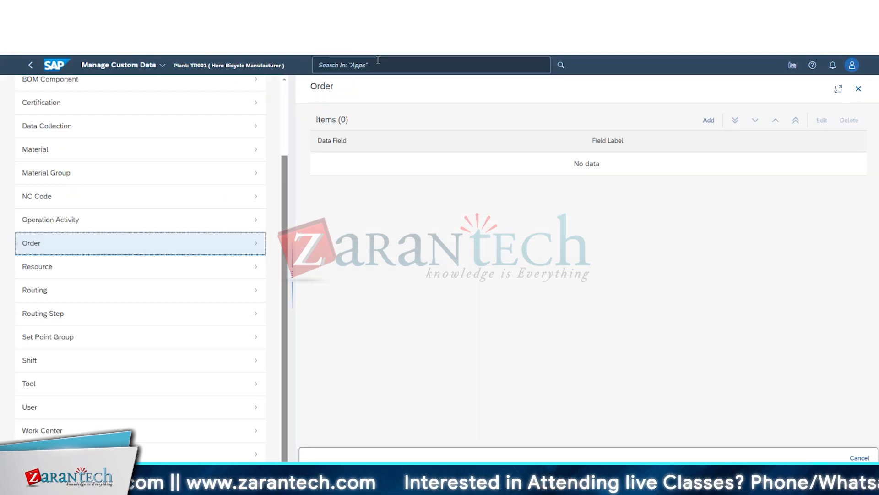
Step: Search the apps for "resource" from Manage Custom Data and open Manage Resource Assignments
type("resource")
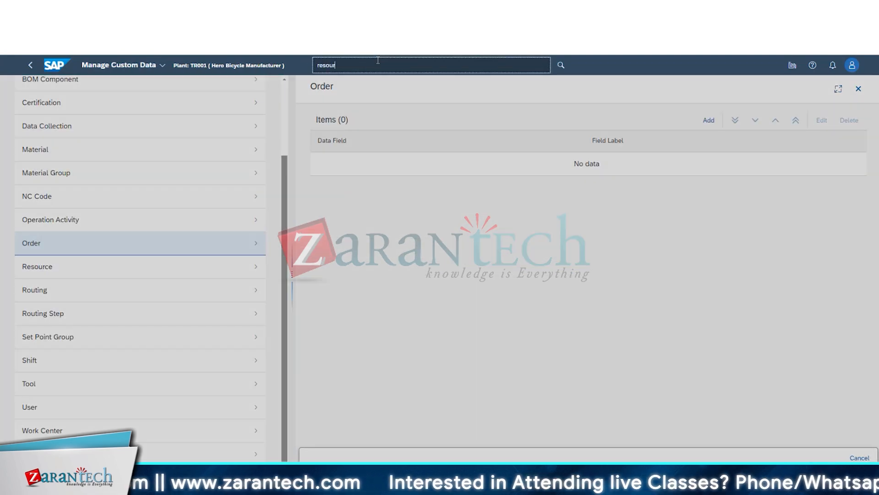
left_click(401, 215)
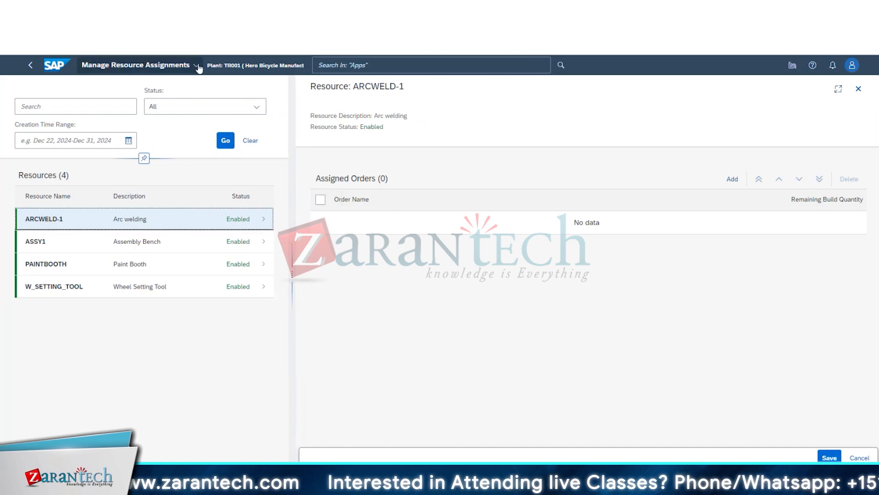
left_click(393, 66)
type("resource")
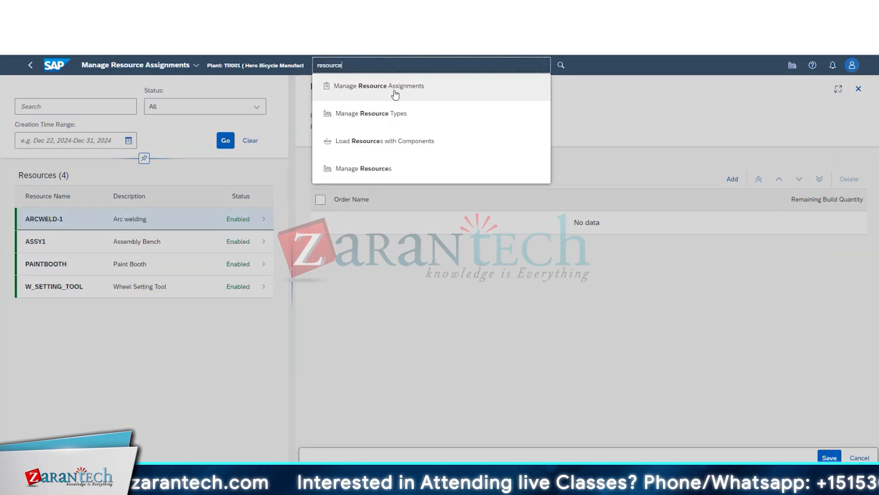
left_click_drag(367, 66, 312, 61)
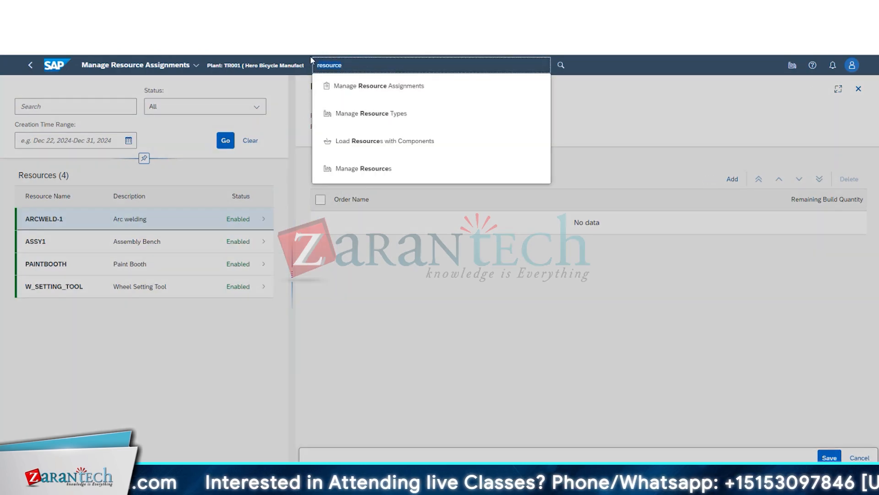
key("BackSpace")
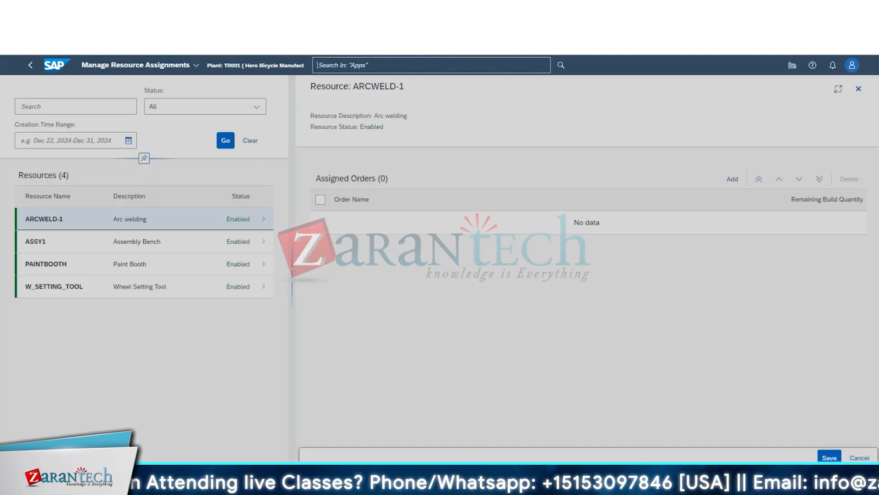
left_click(443, 326)
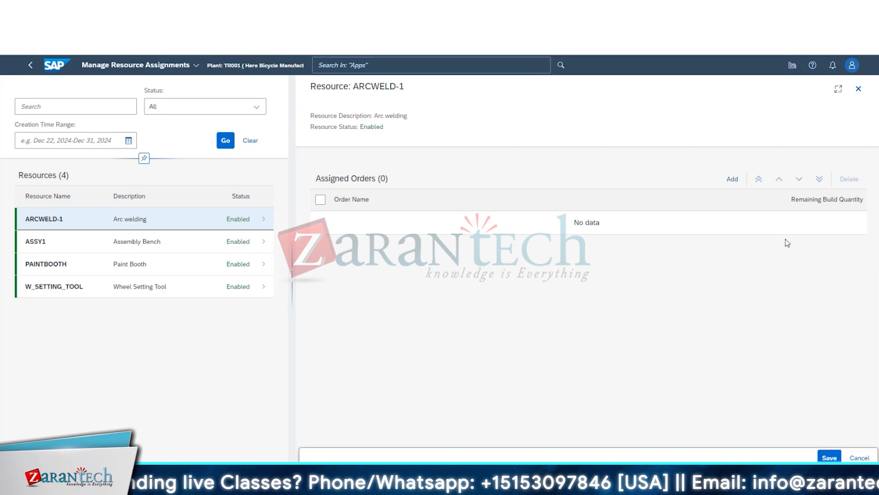
Step: Look through the listed resources and check the order selection for ARCWELD-1 without assigning an order
left_click(143, 243)
left_click(139, 282)
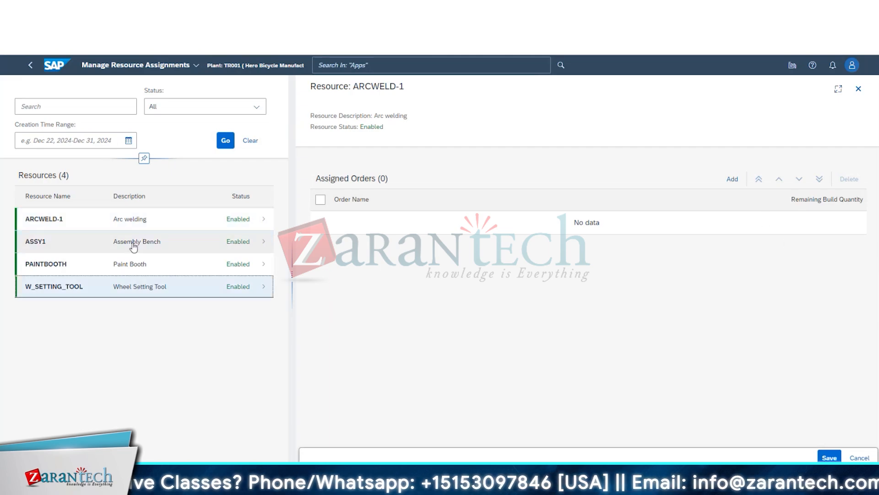
left_click(137, 224)
left_click(125, 224)
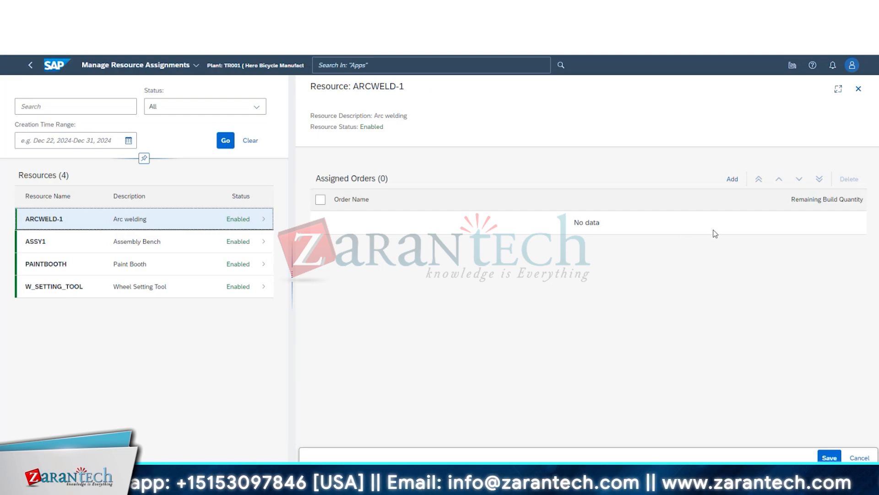
left_click(735, 178)
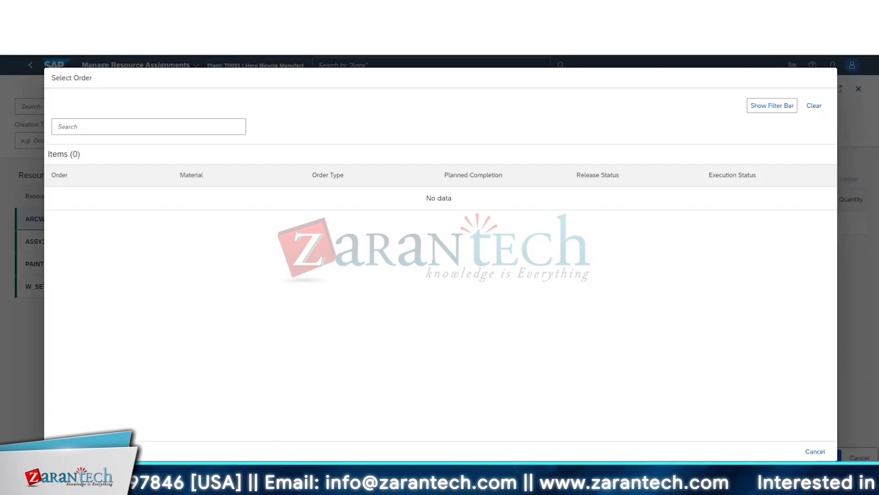
left_click(814, 451)
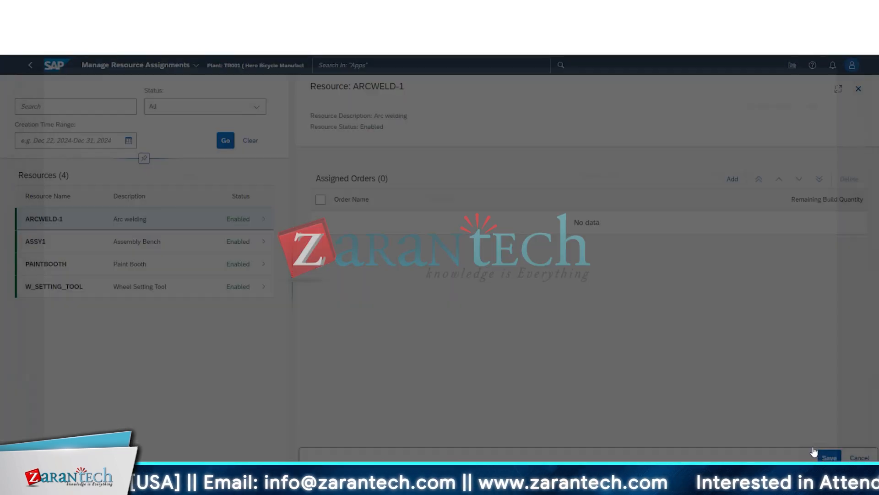
Step: Examine the OEE Hierarchy section of the work center WC_FASSY, including its Bottleneck and Enabled columns
triple_click(485, 185)
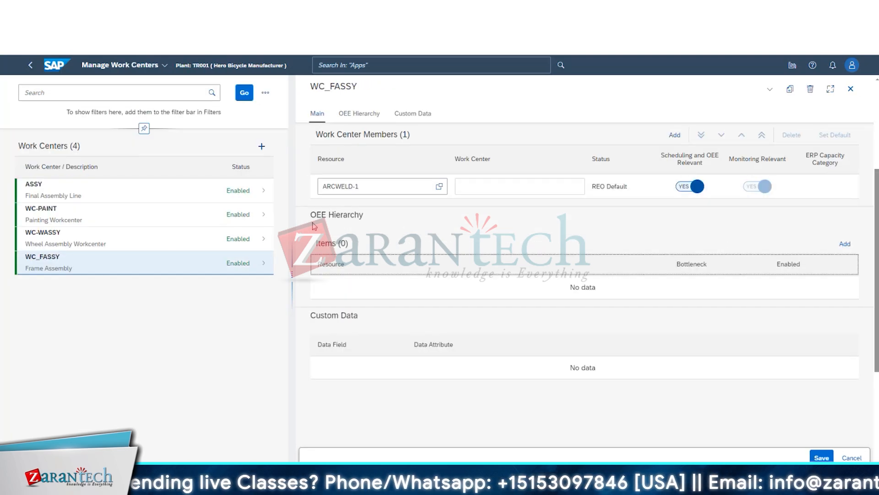
left_click_drag(311, 215, 366, 216)
left_click(397, 263)
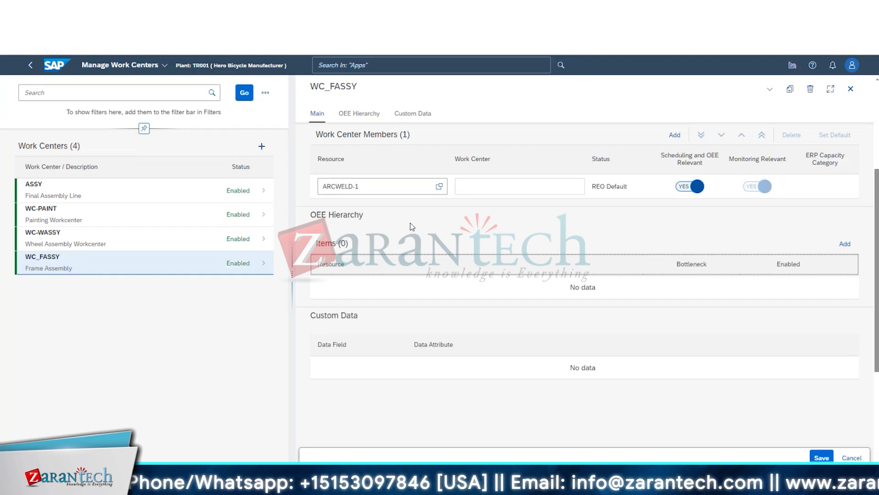
left_click(389, 220)
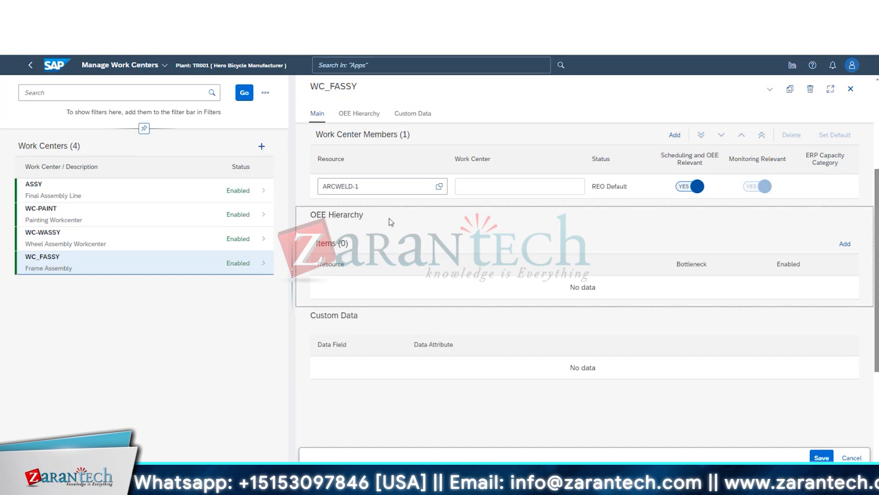
left_click_drag(309, 215, 342, 214)
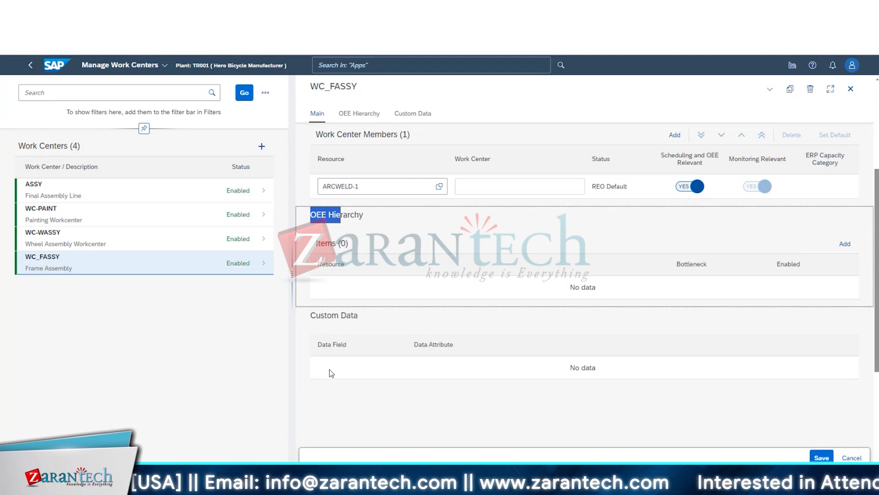
left_click(370, 243)
left_click_drag(312, 215, 378, 217)
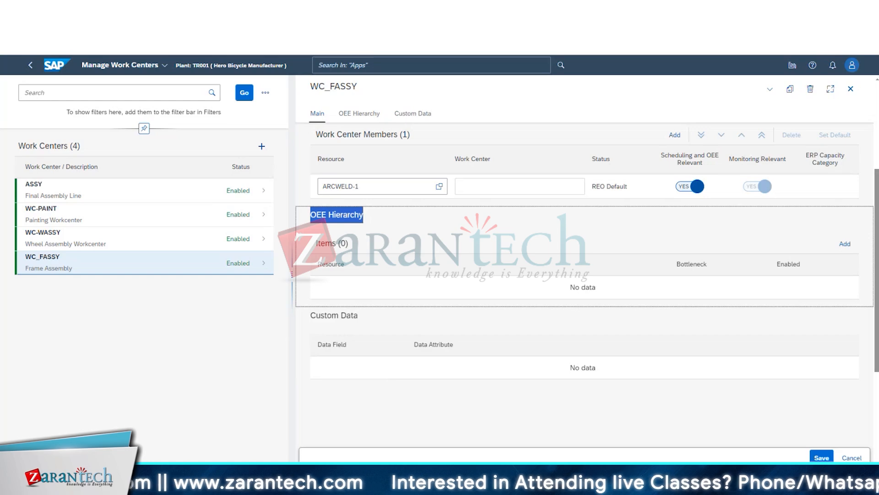
key("alt+Tab")
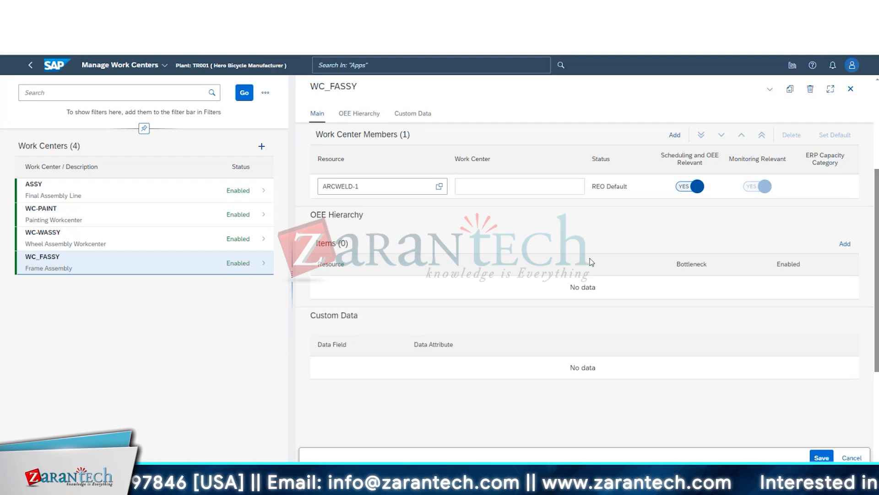
left_click_drag(678, 264, 709, 268)
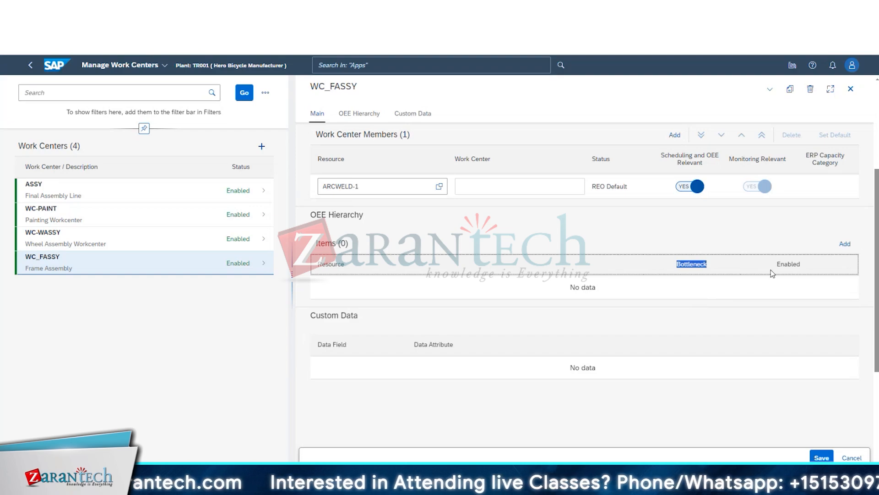
left_click_drag(776, 264, 800, 264)
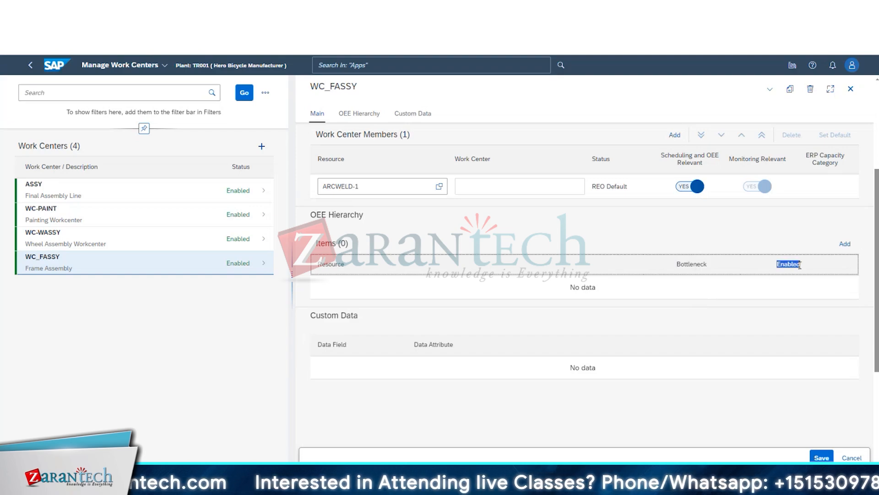
left_click(789, 288)
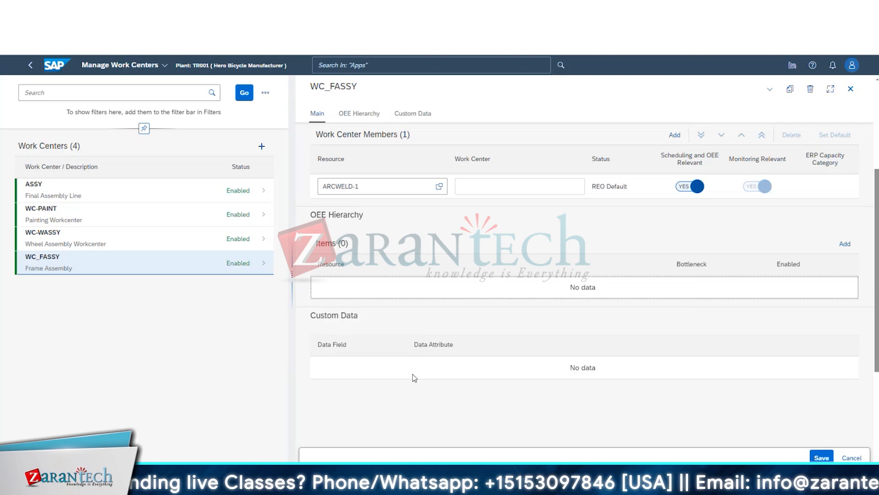
Step: Review the general data, members, OEE hierarchy and custom data sections of the work center WC_FASSY
scroll(415, 378, "up", 5)
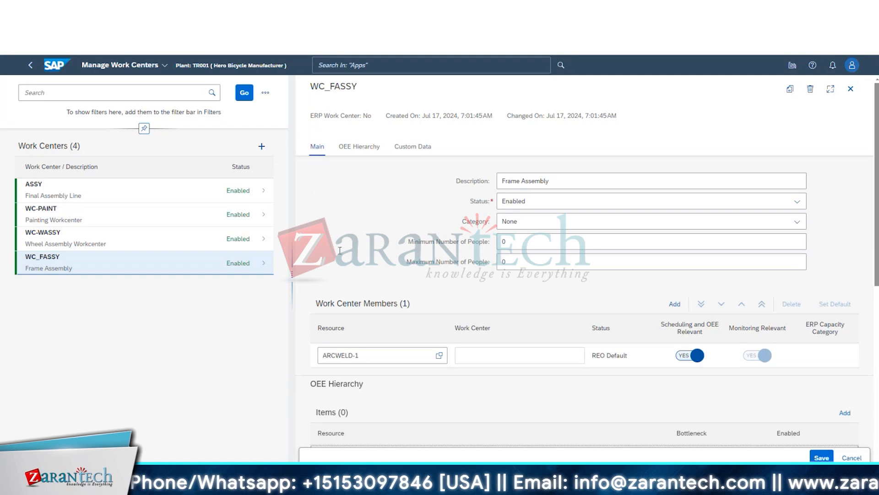
scroll(340, 251, "down", 10)
scroll(328, 272, "up", 10)
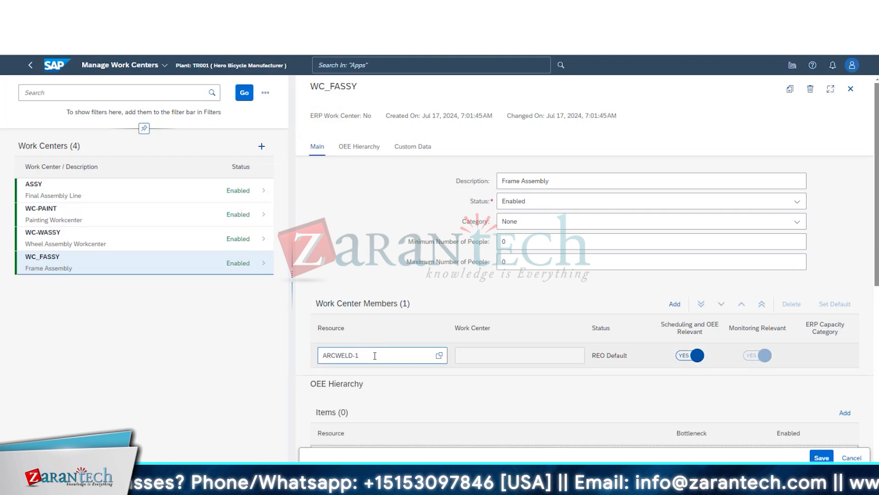
scroll(371, 396, "down", 1)
scroll(372, 366, "down", 3)
scroll(364, 273, "up", 3)
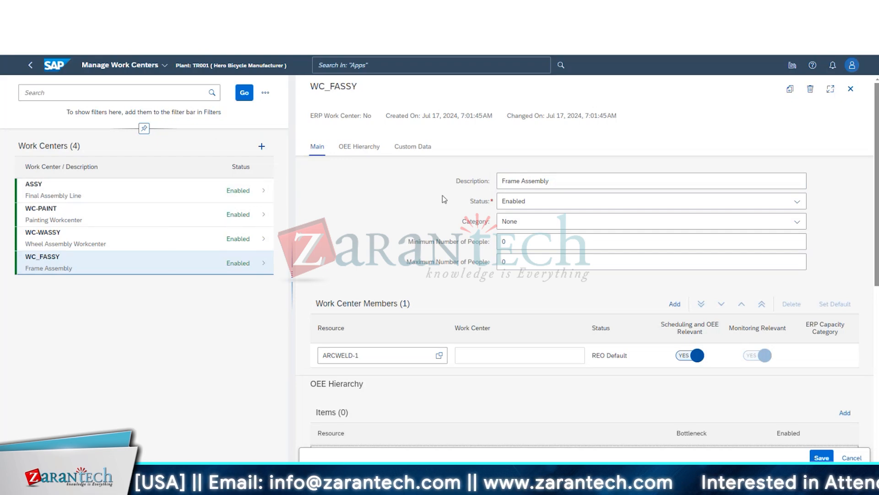
scroll(638, 290, "down", 2)
scroll(639, 291, "up", 2)
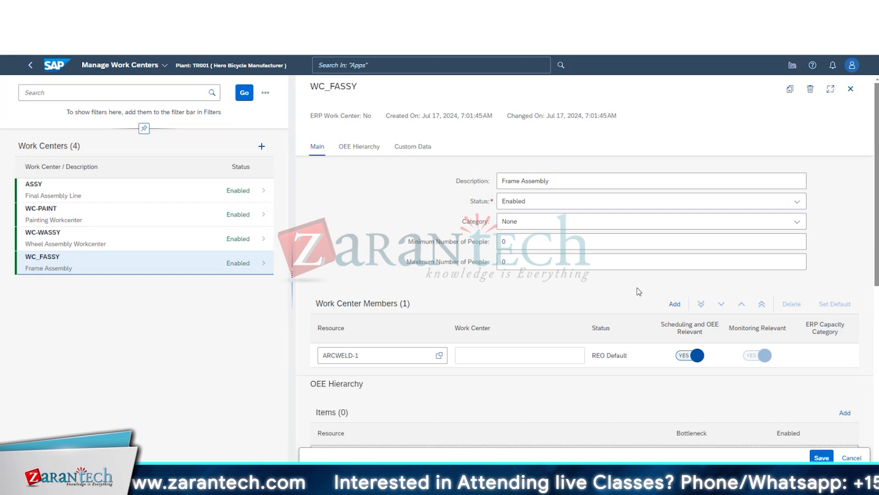
key("alt+Tab")
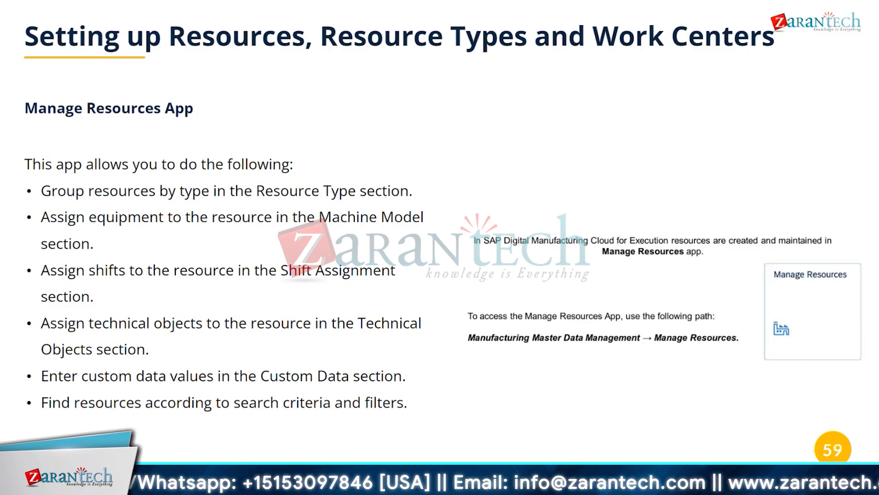
left_click(600, 346)
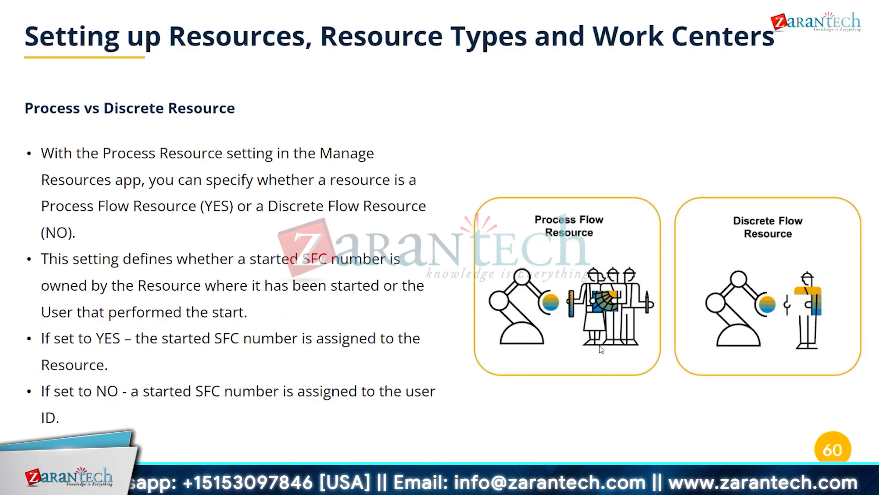
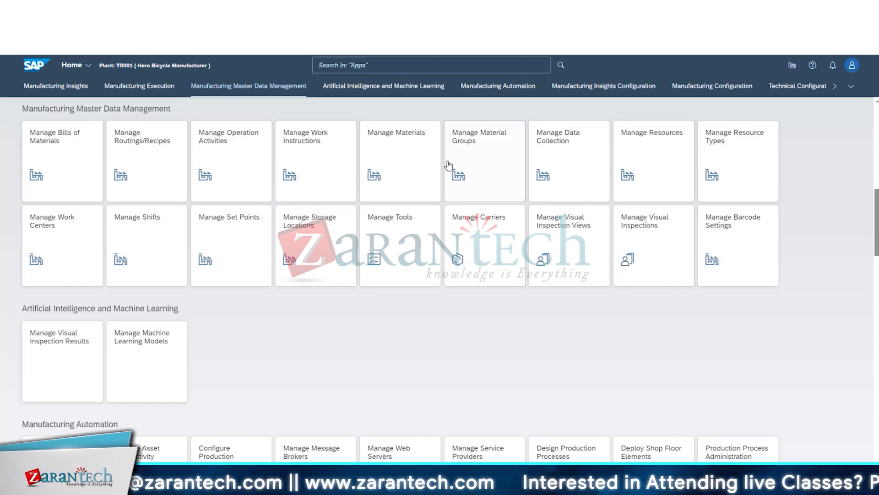
Step: Open Manage Operation Activities and start creating a new operation activity master
left_click(220, 168)
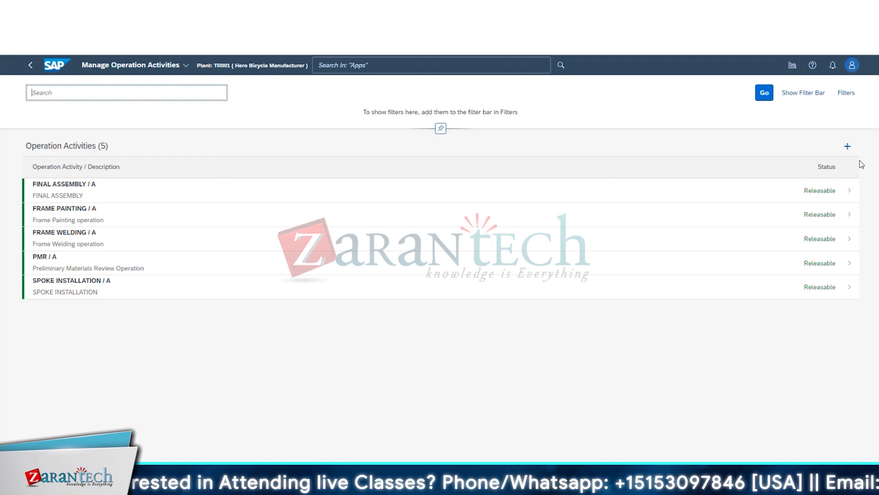
left_click(848, 146)
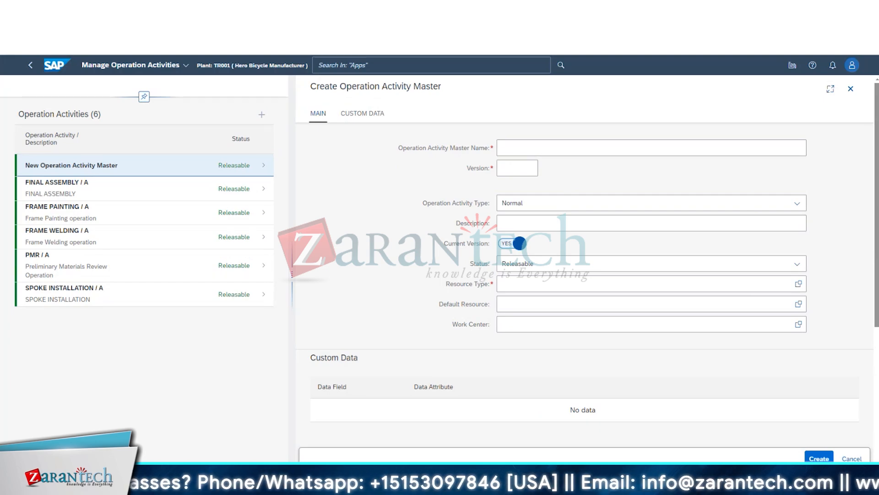
left_click(508, 175)
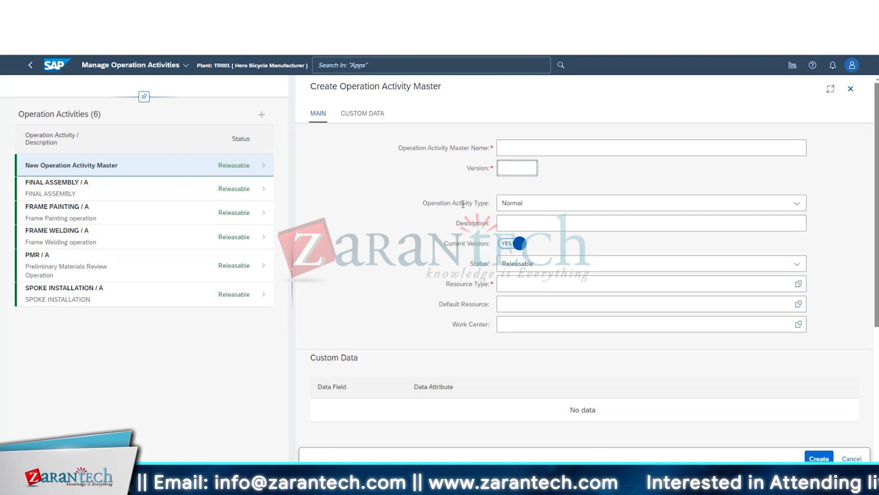
Step: Try the operation activity type Special for the new master, read its special routing note, and set the type back to Normal
left_click(530, 206)
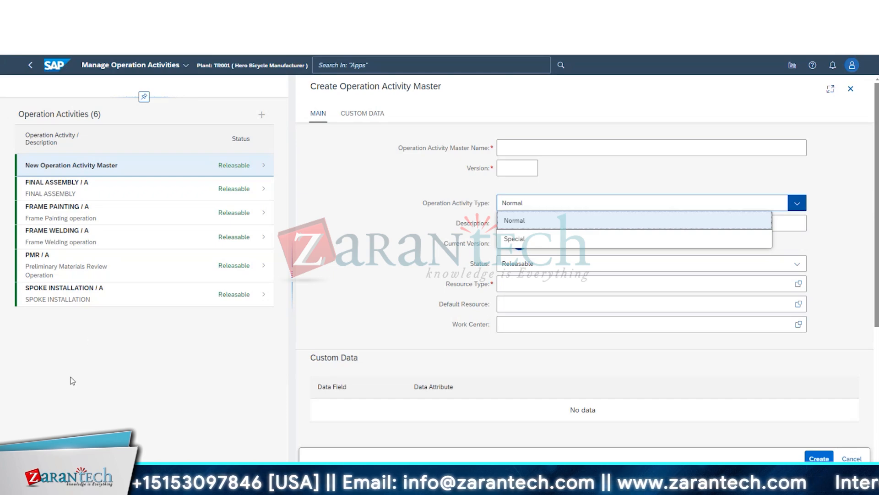
left_click(518, 238)
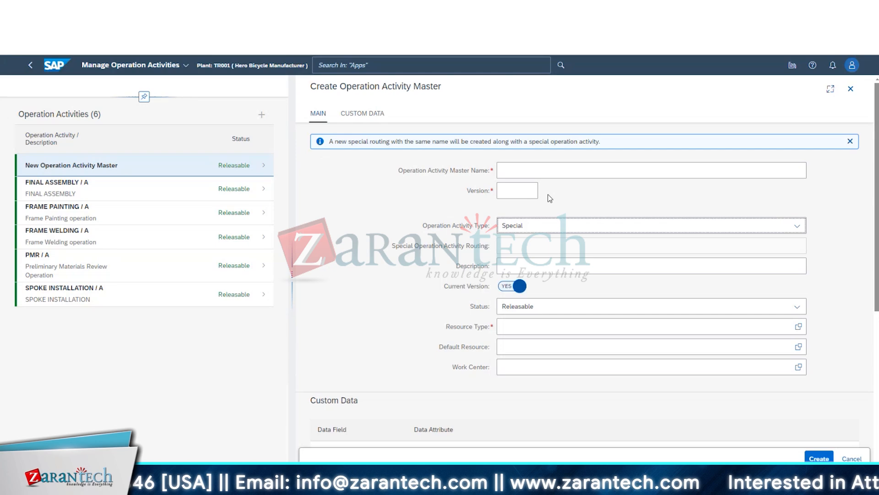
left_click(531, 228)
left_click(517, 262)
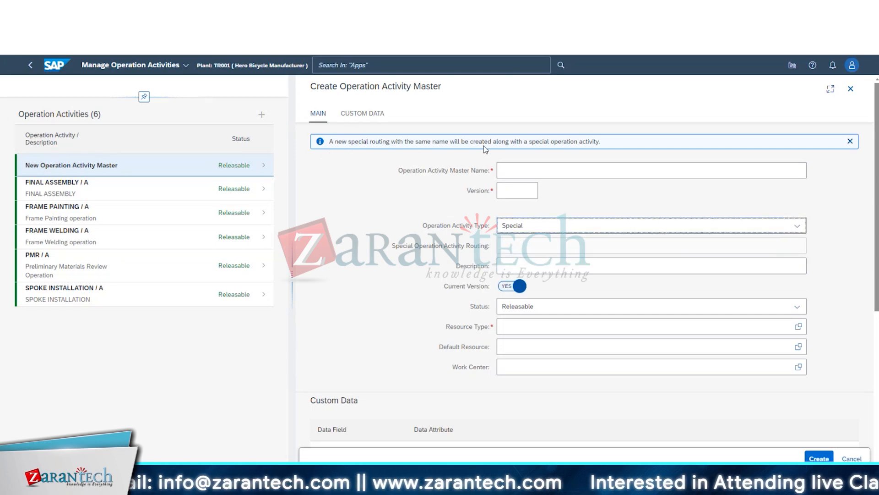
left_click(538, 141)
left_click_drag(538, 141, 611, 141)
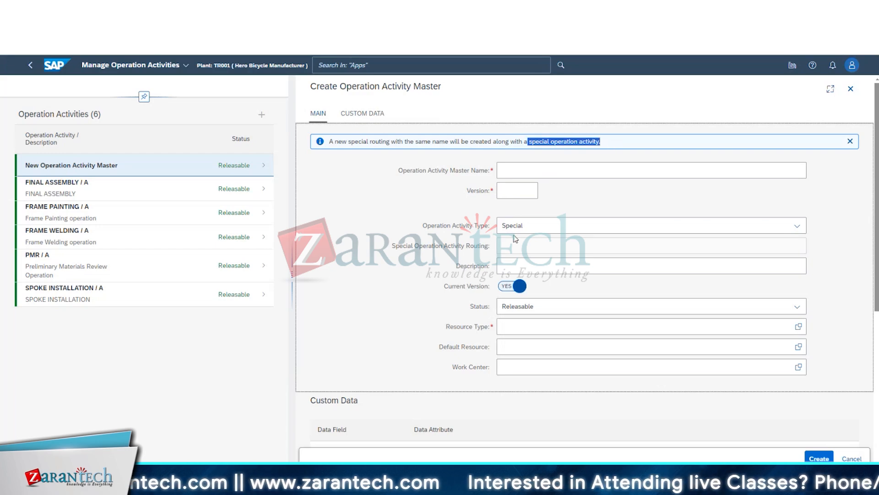
left_click_drag(490, 226, 422, 227)
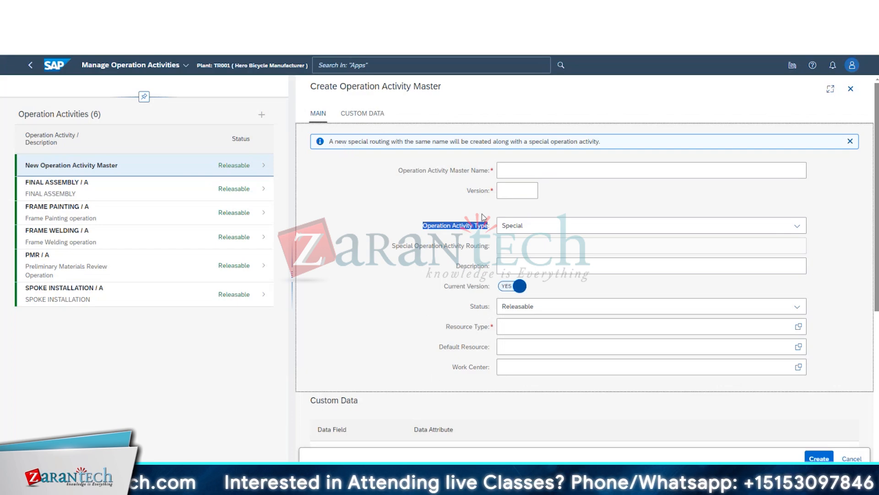
left_click(509, 226)
left_click(529, 242)
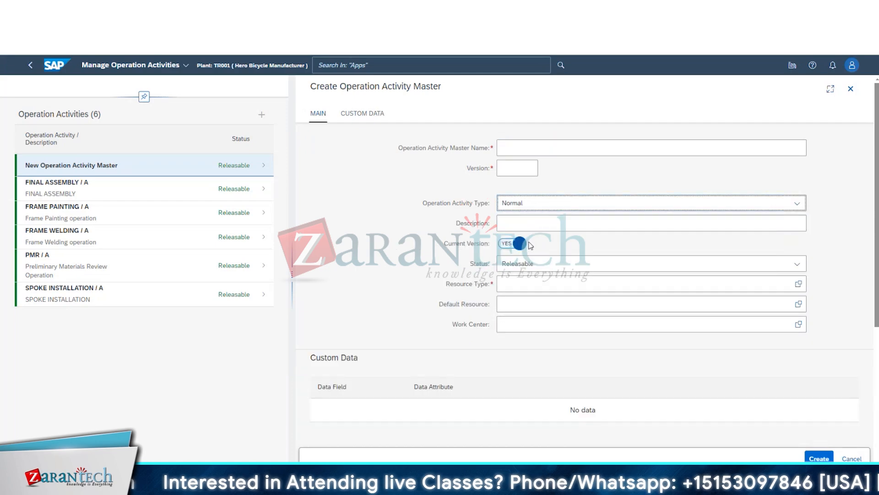
Step: Review the type, current version, status, resource type, default resource and work center fields of the new operation activity master
left_click(525, 207)
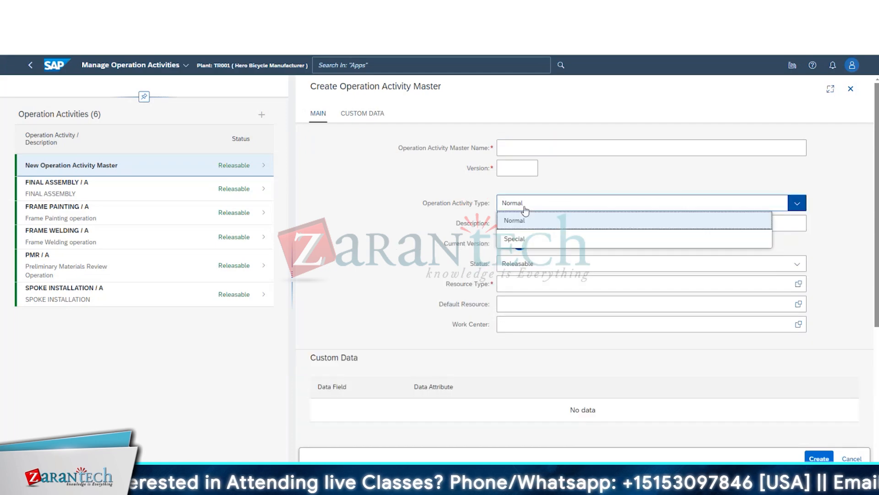
left_click(457, 225)
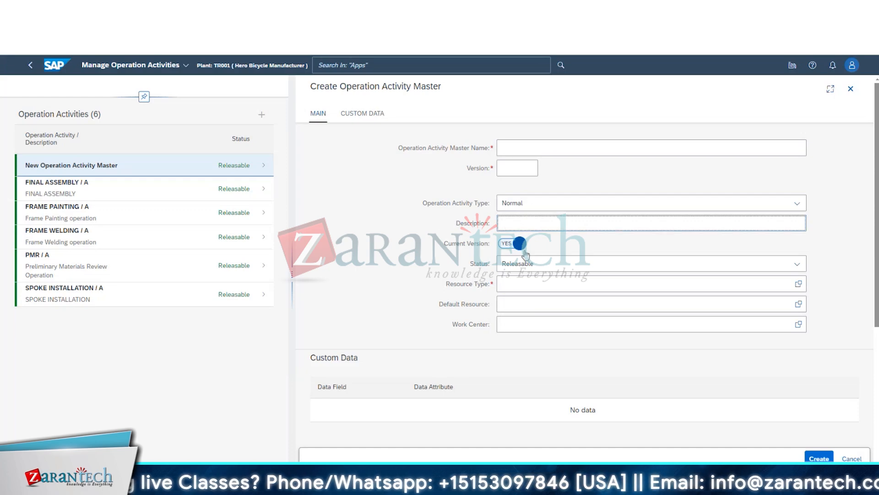
left_click(504, 252)
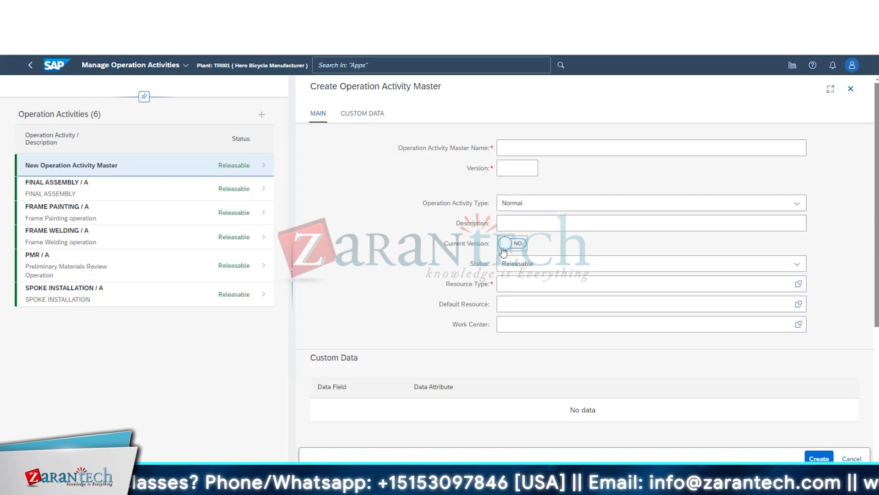
left_click(504, 253)
left_click(518, 263)
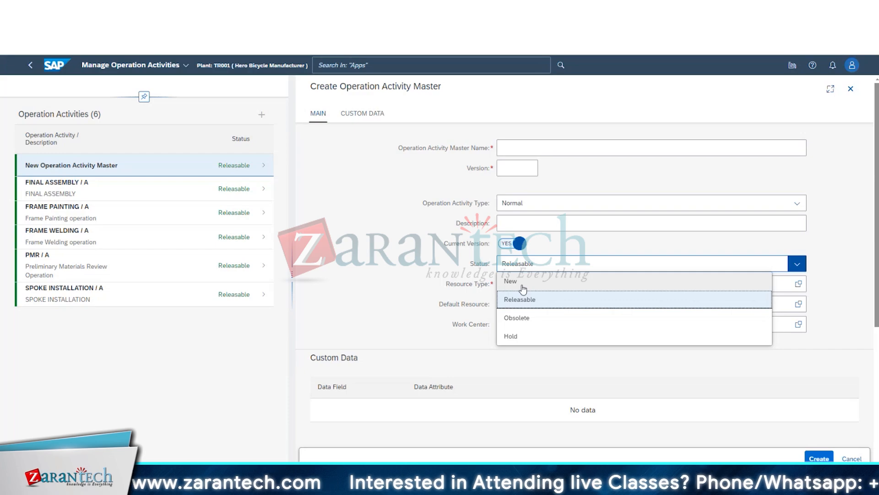
left_click(438, 321)
left_click_drag(439, 303, 514, 302)
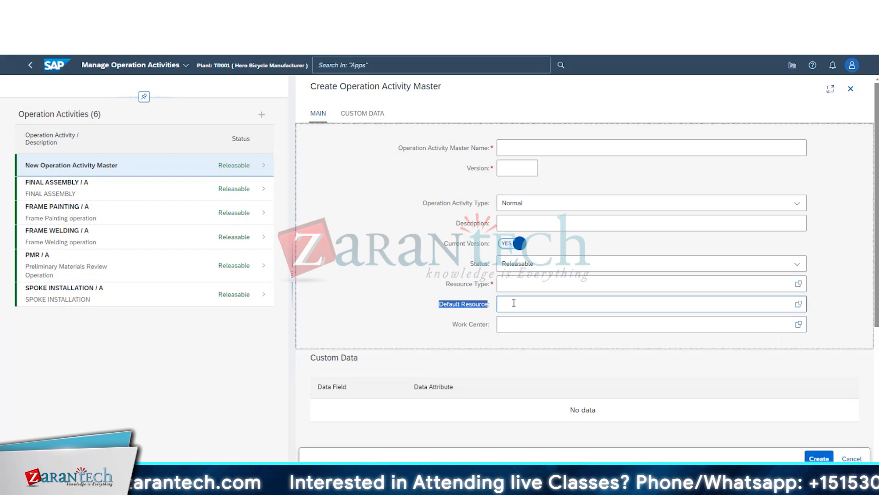
left_click_drag(451, 324, 489, 324)
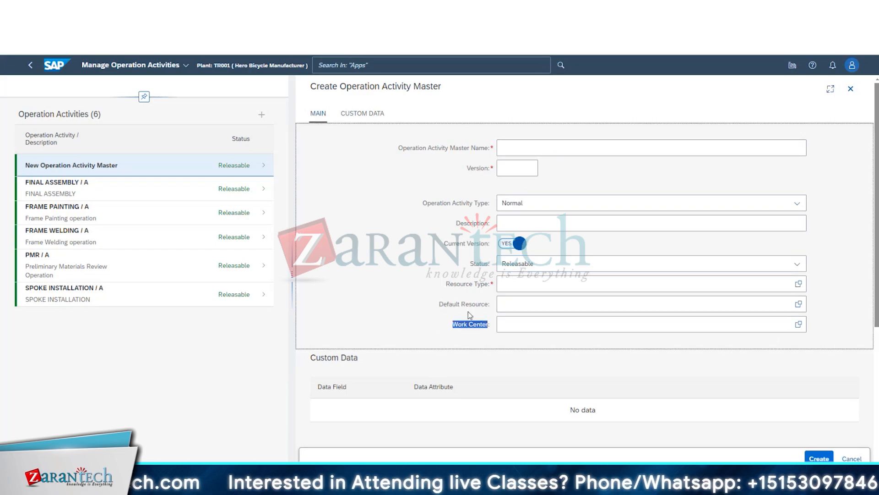
left_click_drag(443, 284, 490, 284)
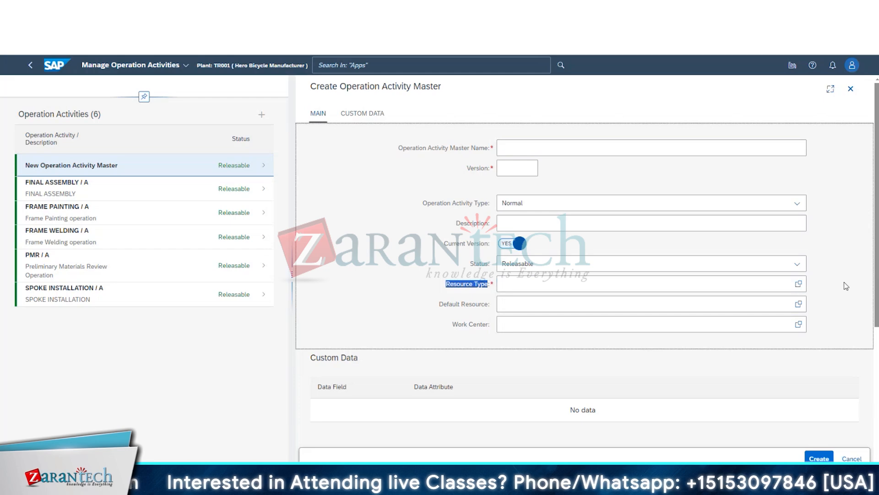
Step: Assign the resource type DEFAULT to the new operation activity master and check which other resource types can be selected
left_click(798, 285)
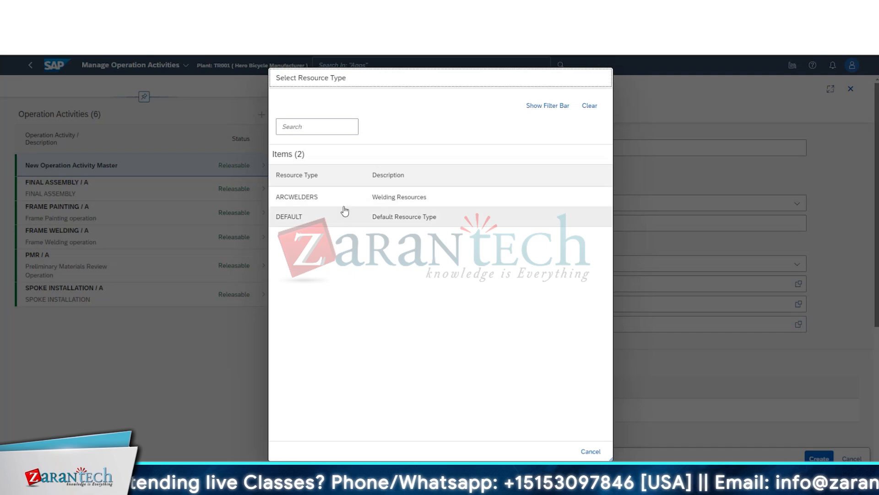
left_click(292, 223)
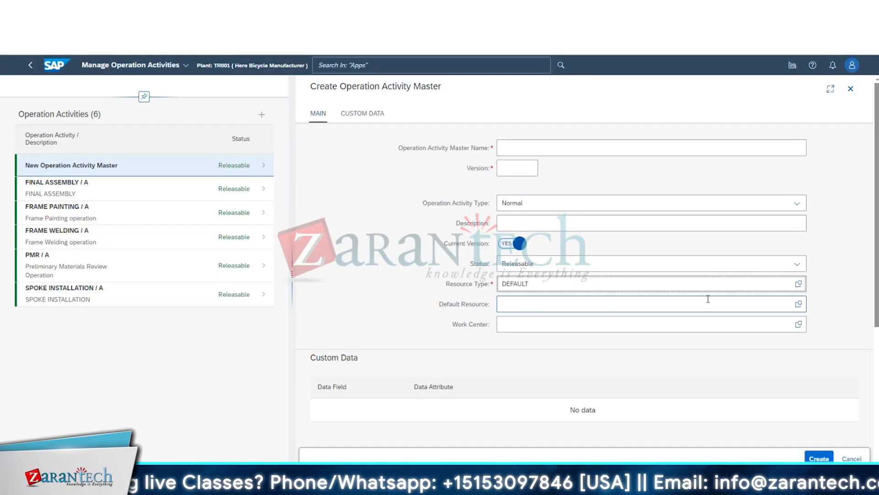
left_click(798, 285)
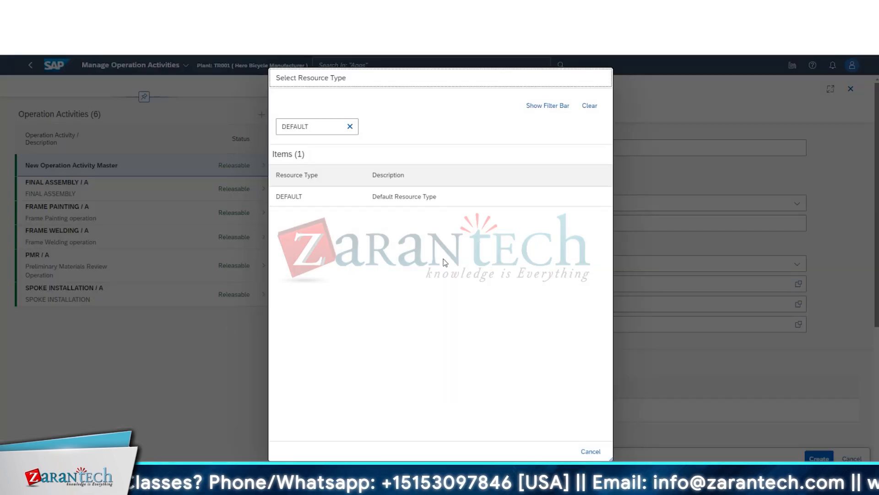
left_click(350, 127)
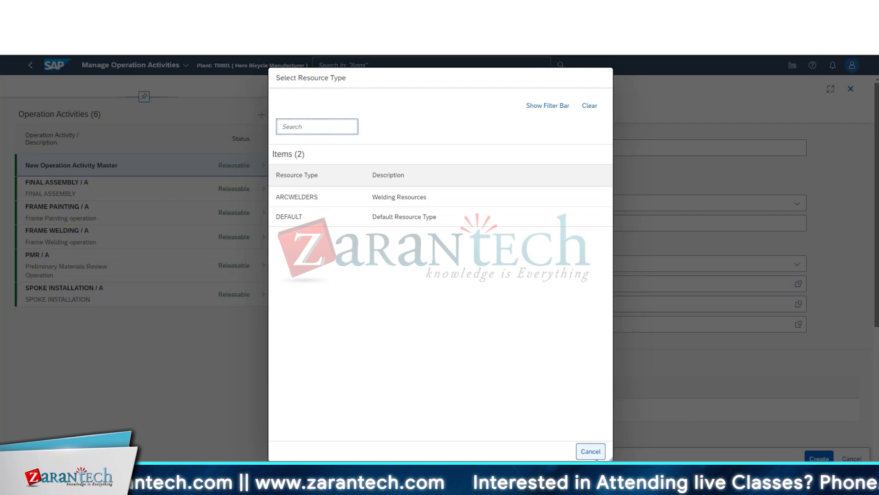
left_click(590, 451)
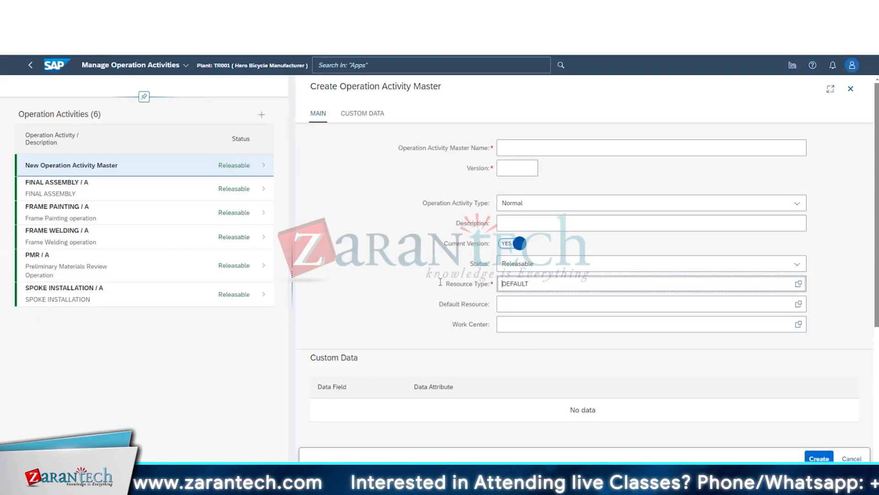
left_click_drag(441, 283, 499, 282)
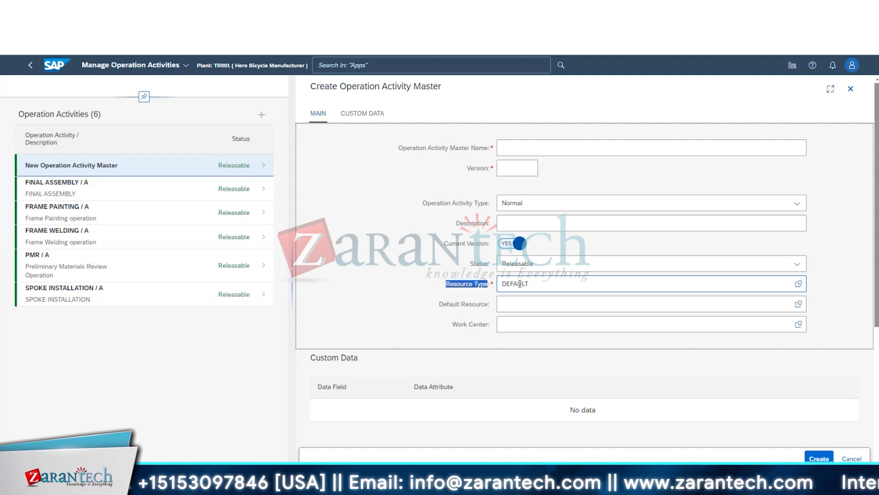
Step: Discard the unsaved operation activity master and return to the list of operation activities
left_click(534, 317)
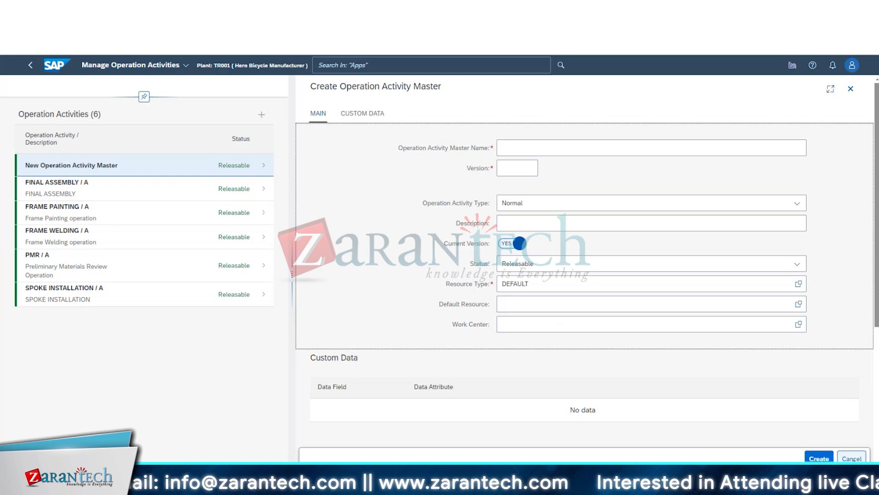
left_click(853, 458)
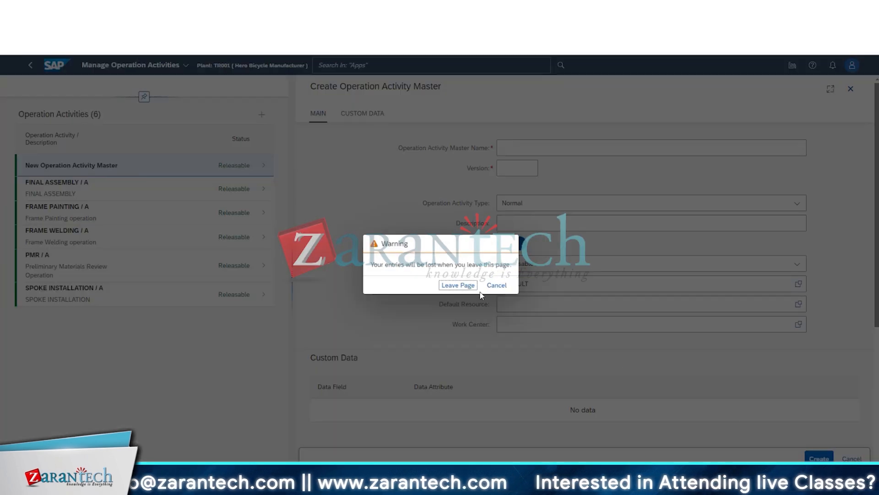
left_click(458, 285)
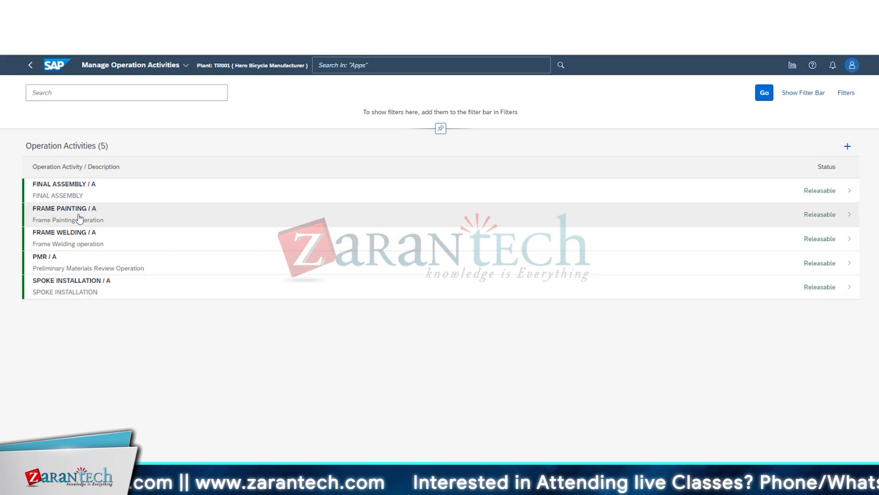
Step: Look through the details of the operation activities FINAL ASSEMBLY, FRAME PAINTING, FRAME WELDING, SPOKE INSTALLATION and PMR
left_click(79, 192)
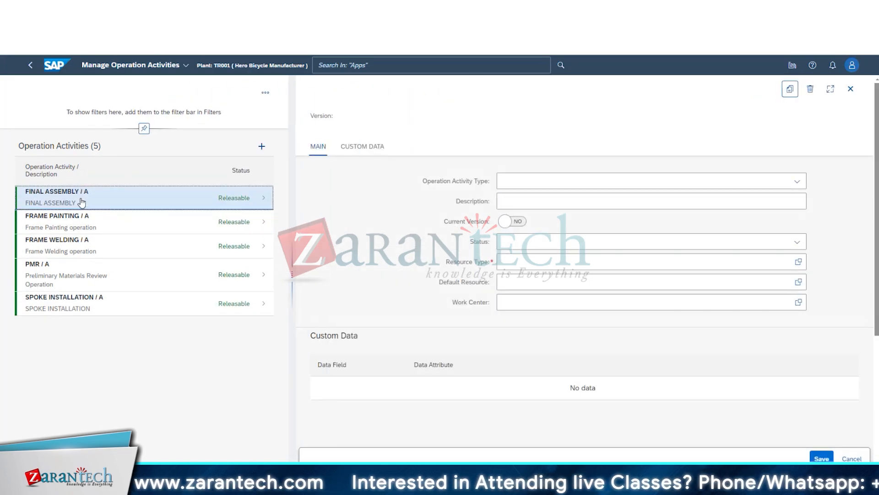
left_click(71, 228)
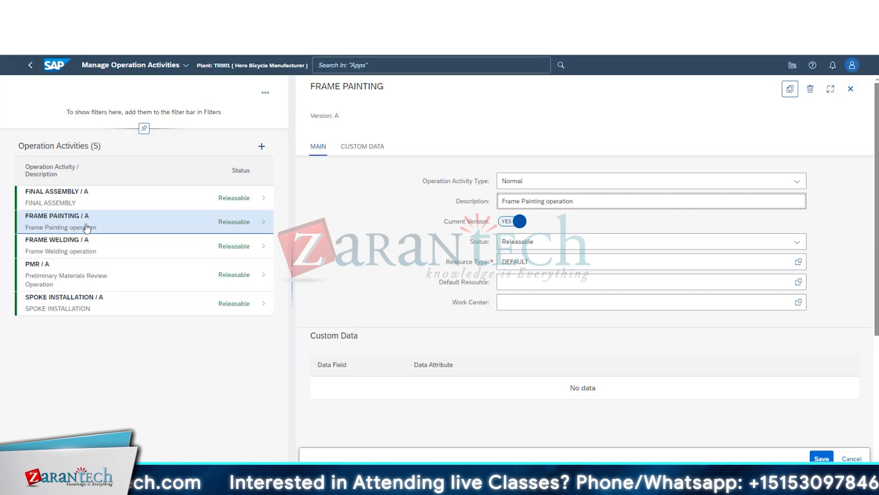
left_click(89, 251)
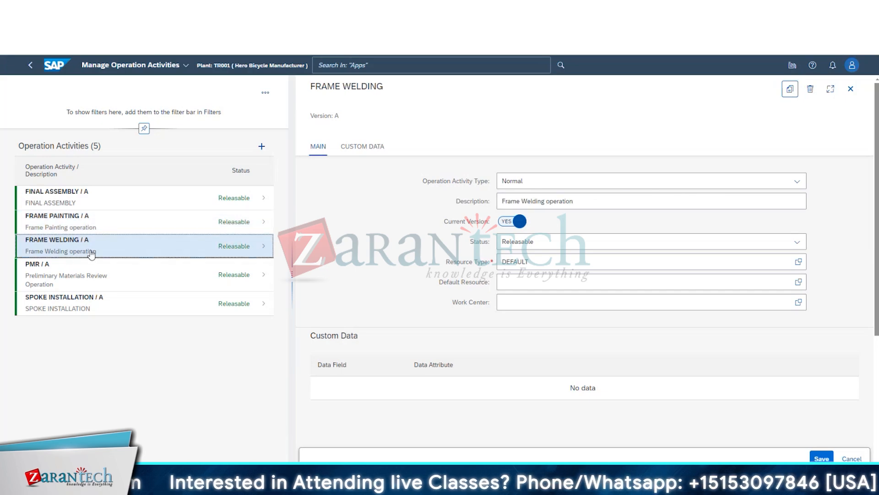
left_click(85, 310)
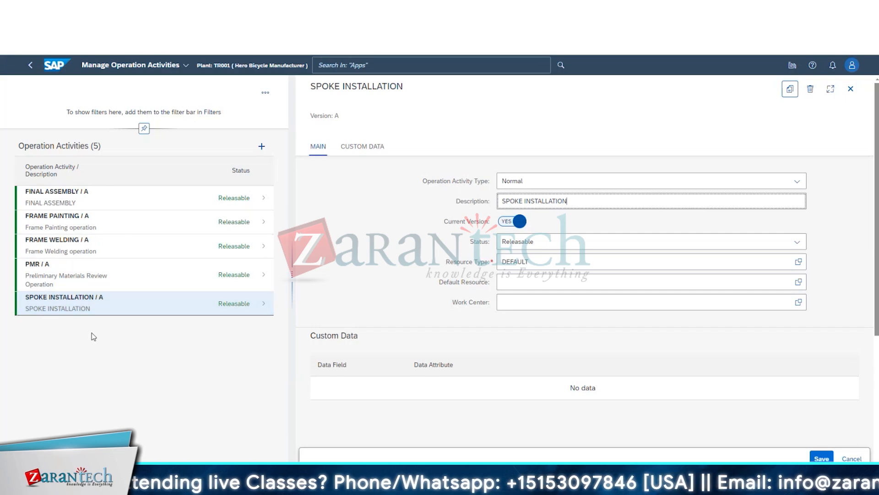
left_click(80, 288)
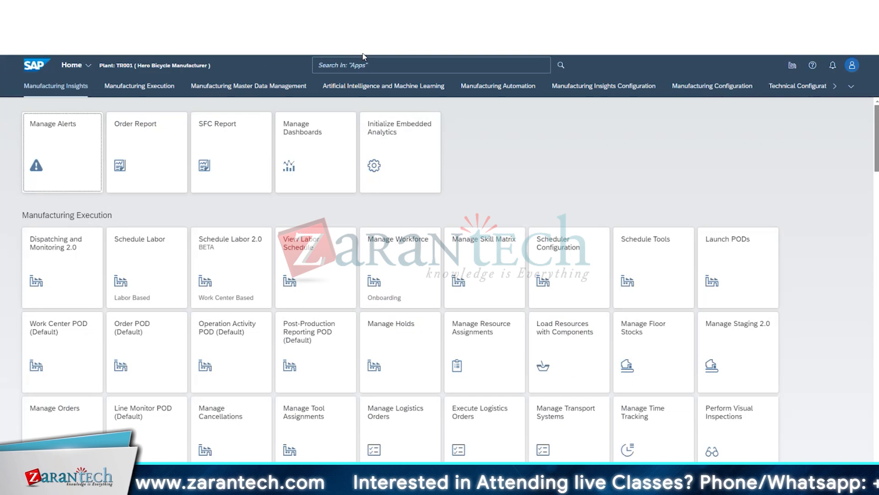
Step: Search the apps for "routing" from the home page and open Manage Routings/Recipes
left_click(364, 59)
type("routing")
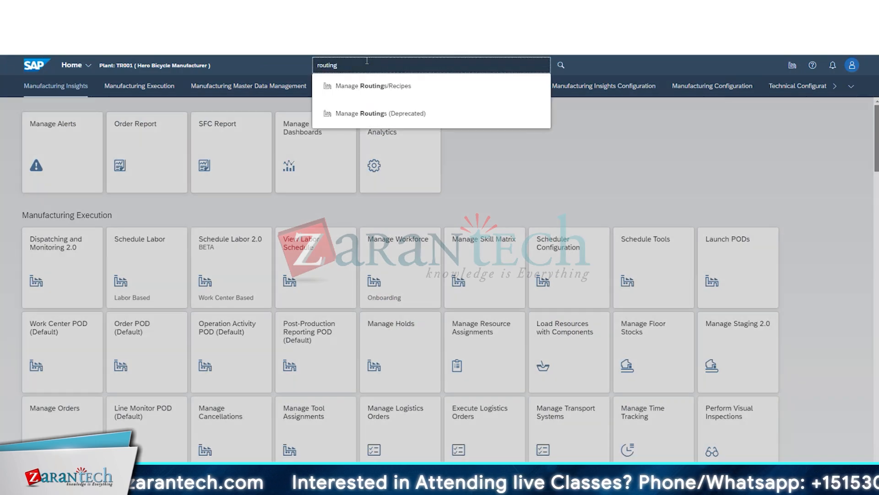
left_click(373, 94)
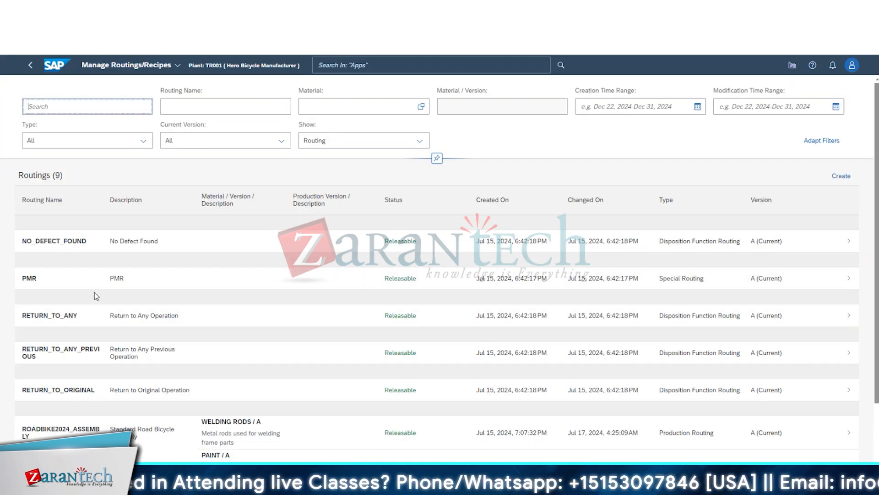
Step: Open the special routing PMR and examine its operation activity with Activity ID 10
left_click(755, 287)
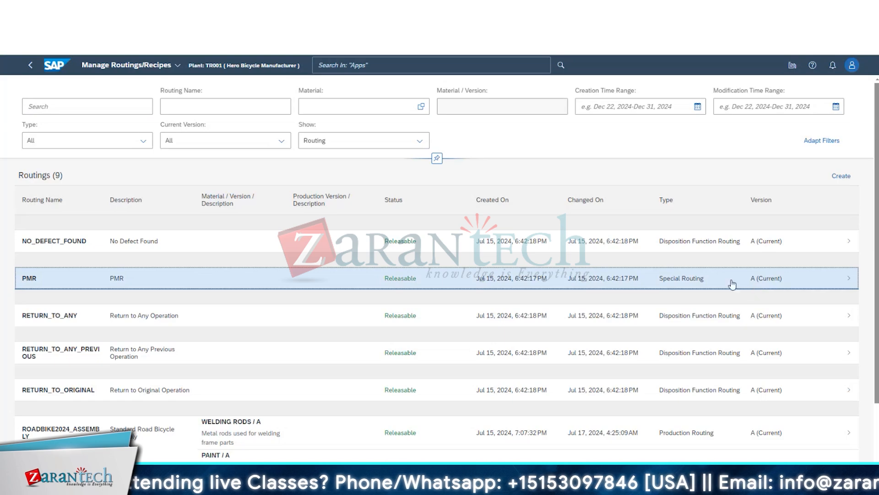
left_click(659, 282)
left_click(415, 315)
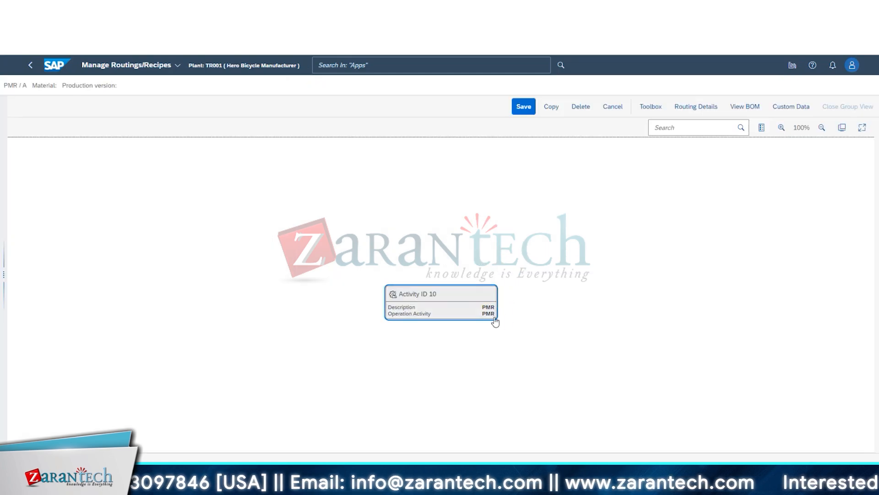
Step: Open the details of Activity ID 10 in the PMR routing and look through the available work centers without choosing one
left_click(507, 293)
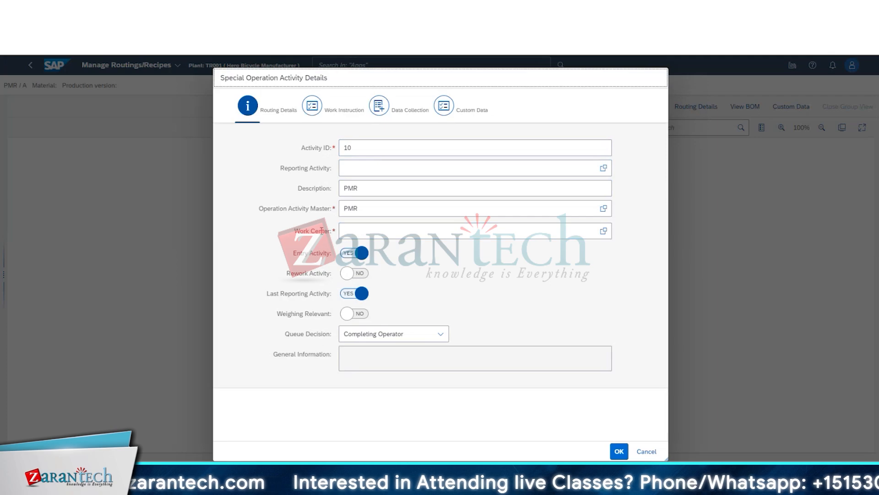
left_click_drag(299, 230, 355, 231)
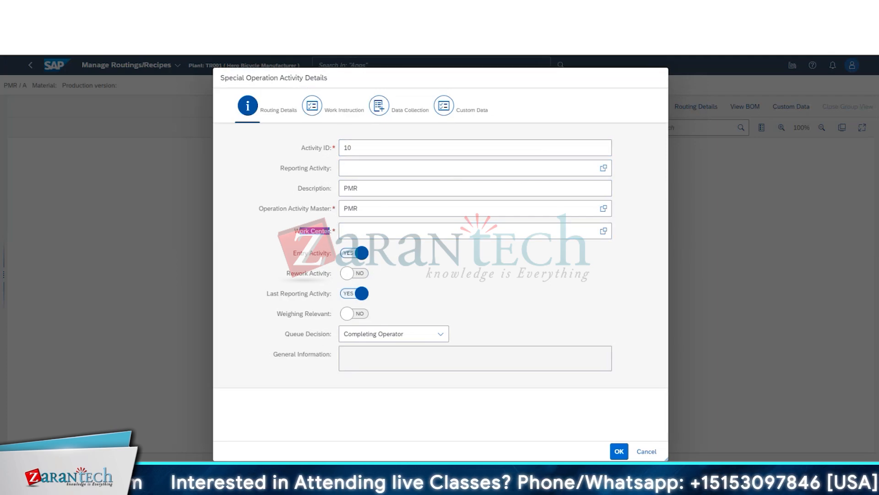
left_click(604, 232)
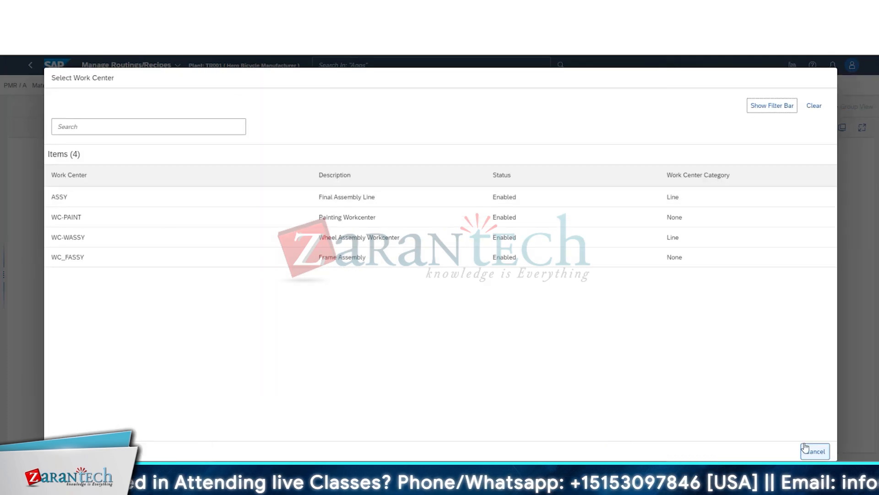
left_click(810, 449)
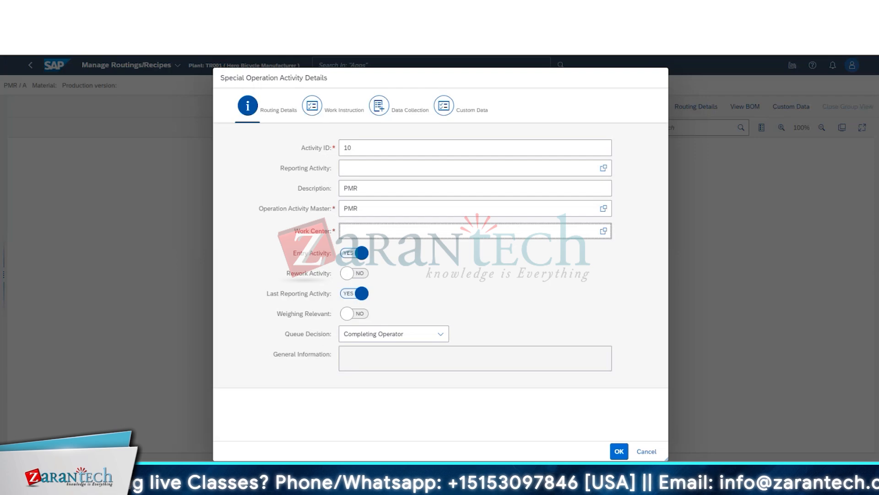
left_click(658, 457)
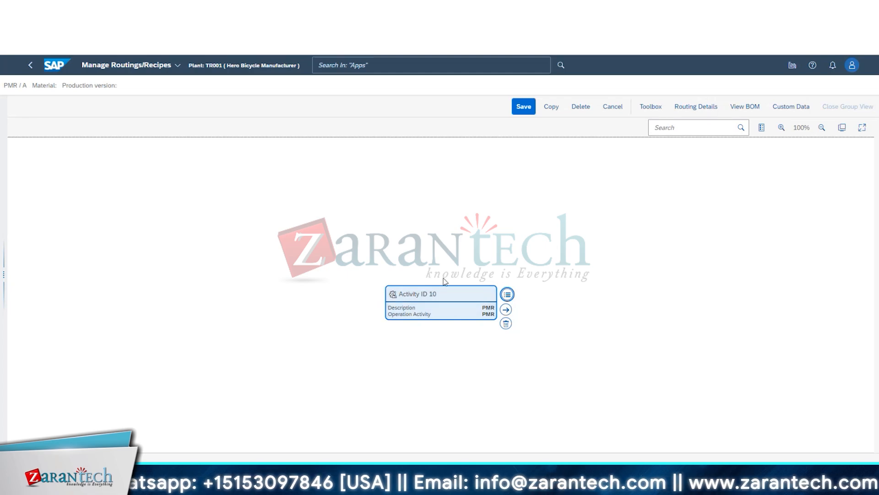
Step: Try assigning work center WC-PAINT to Activity ID 10 in the PMR routing and discard the change
left_click(507, 294)
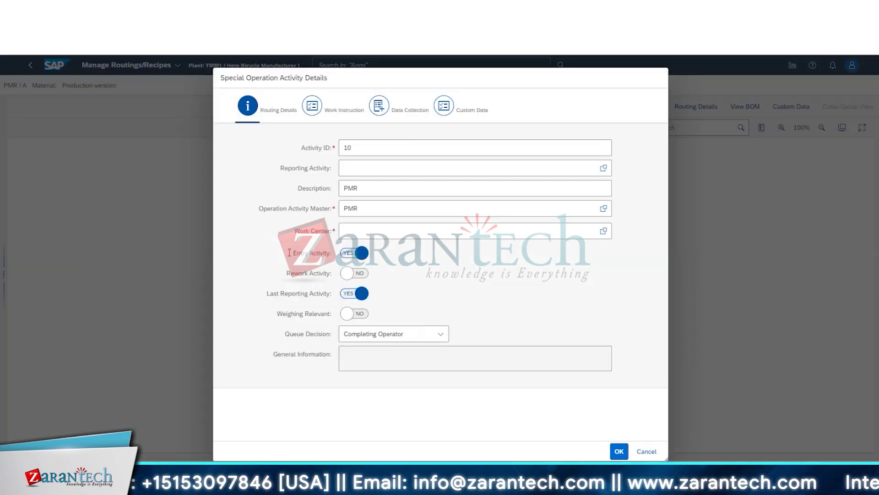
left_click(604, 230)
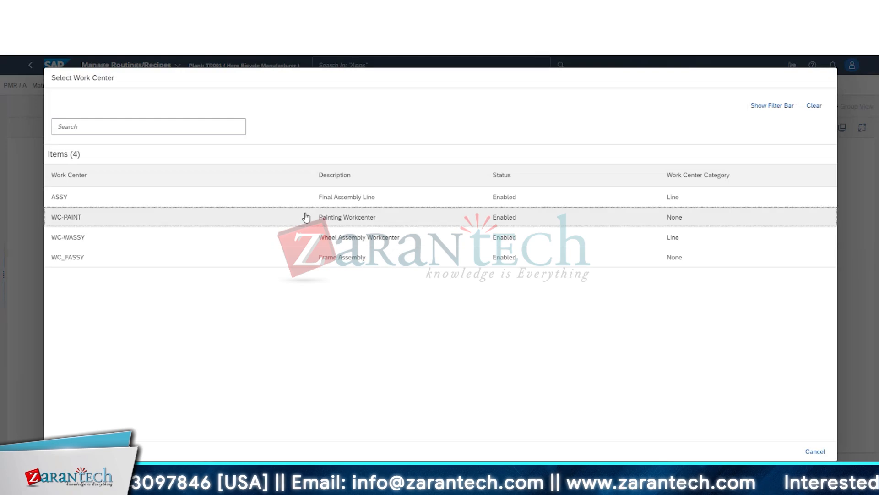
left_click(306, 217)
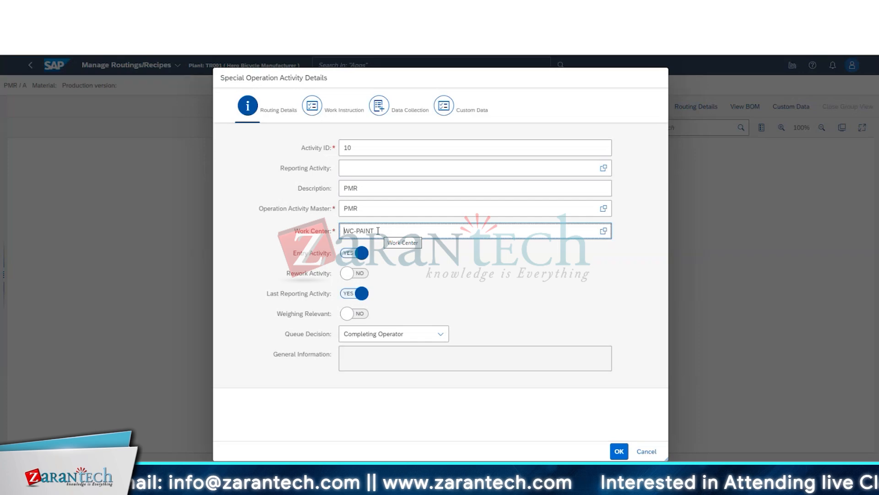
triple_click(378, 231)
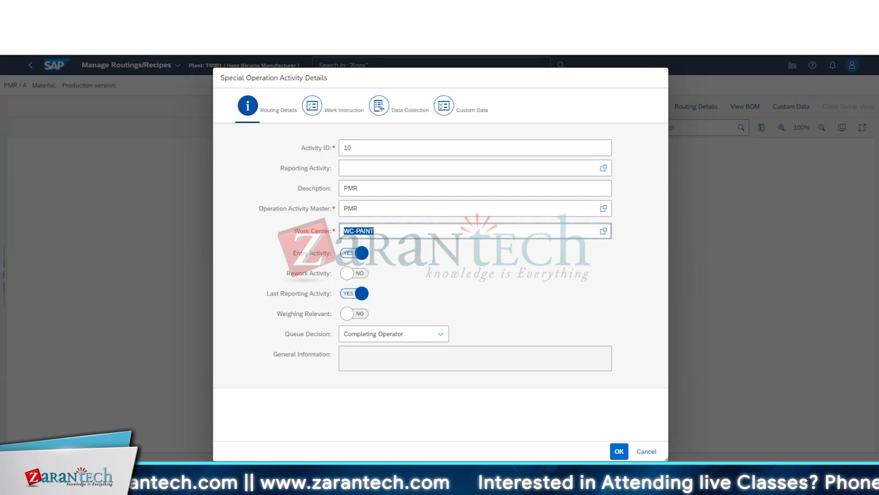
left_click(647, 451)
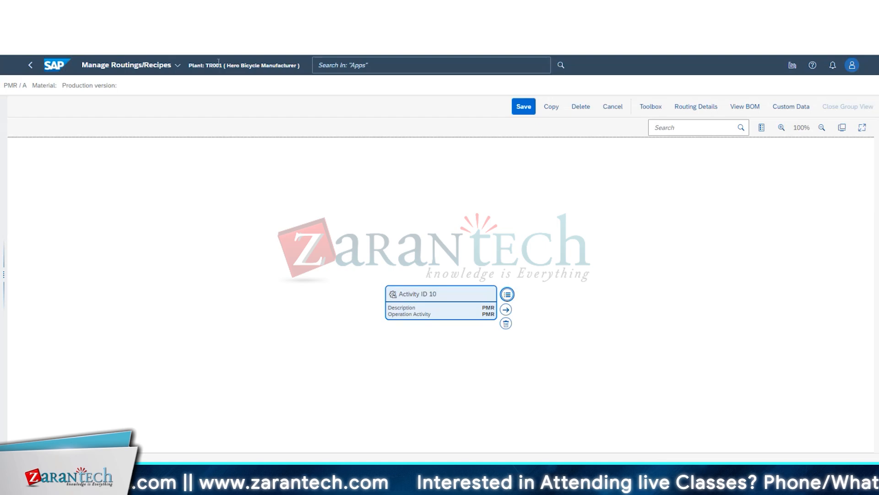
Step: Return to the routings list, open the production routing ROADBIKE2024_ASSEMBLY and examine its sequence of operation activities
left_click(30, 65)
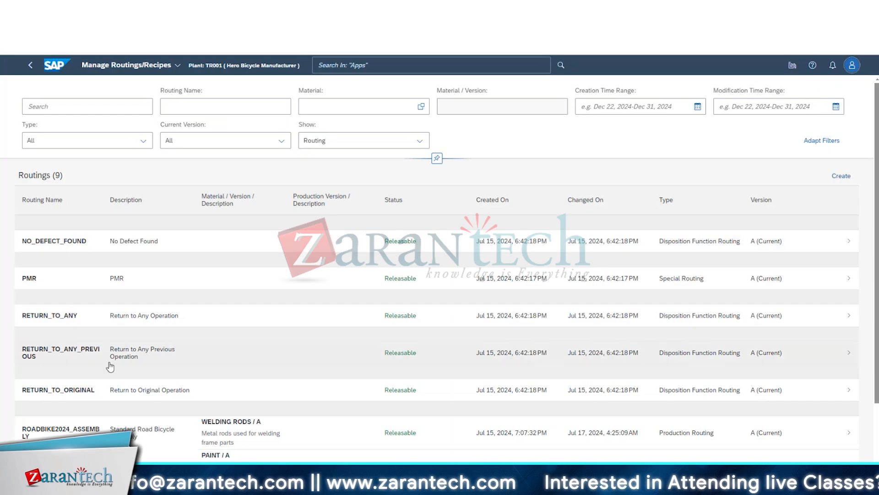
scroll(113, 390, "down", 1)
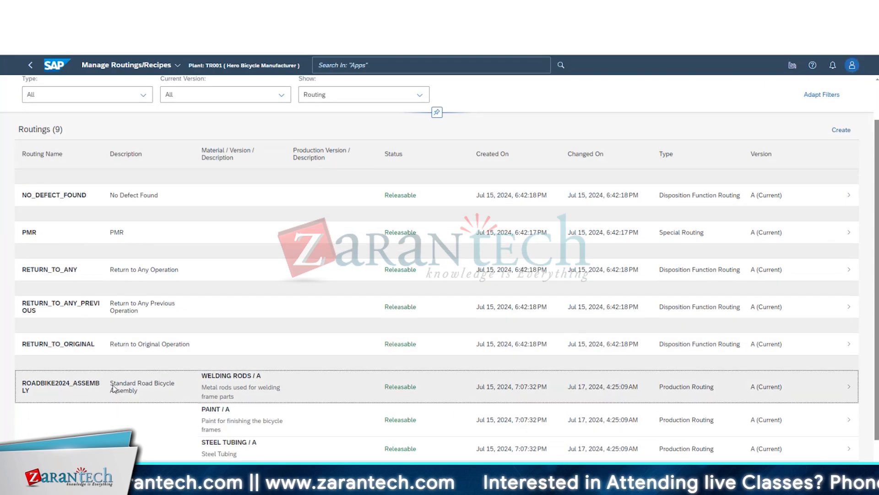
left_click(114, 390)
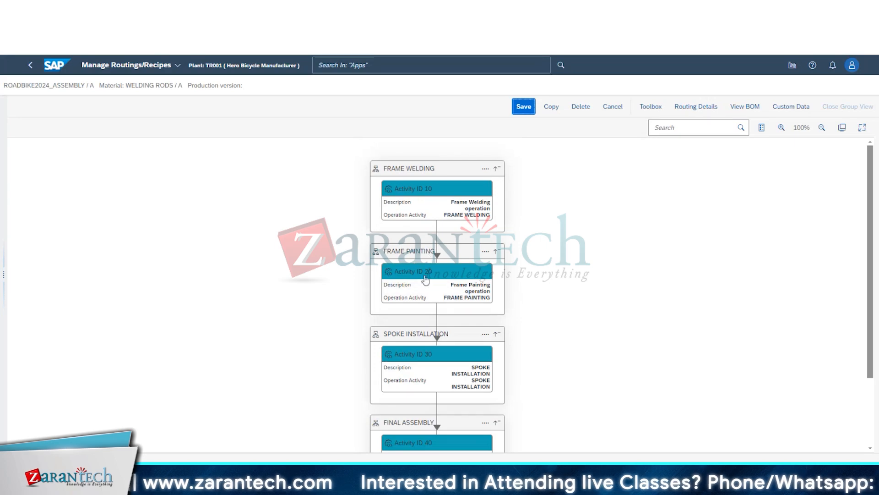
scroll(419, 412, "down", 2)
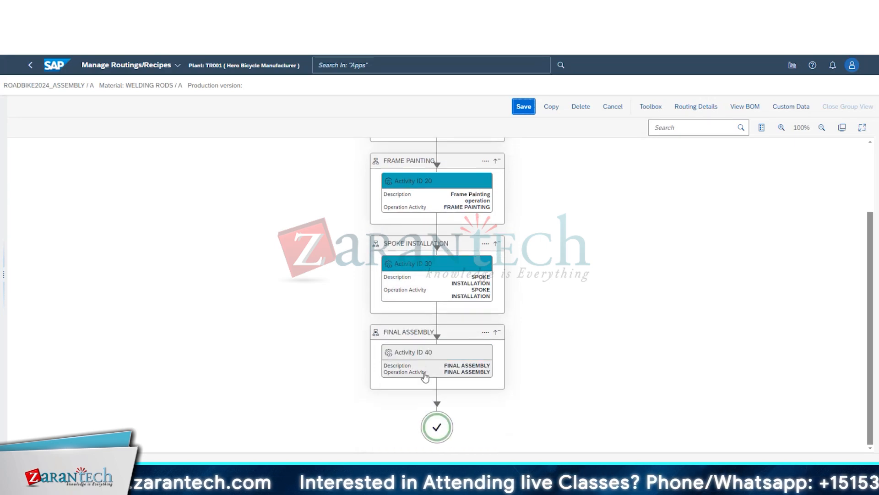
scroll(430, 339, "up", 2)
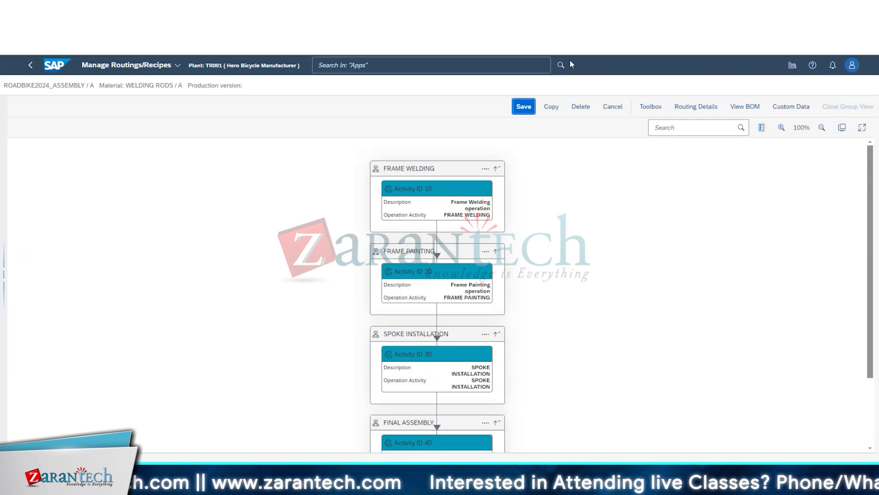
scroll(464, 315, "down", 2)
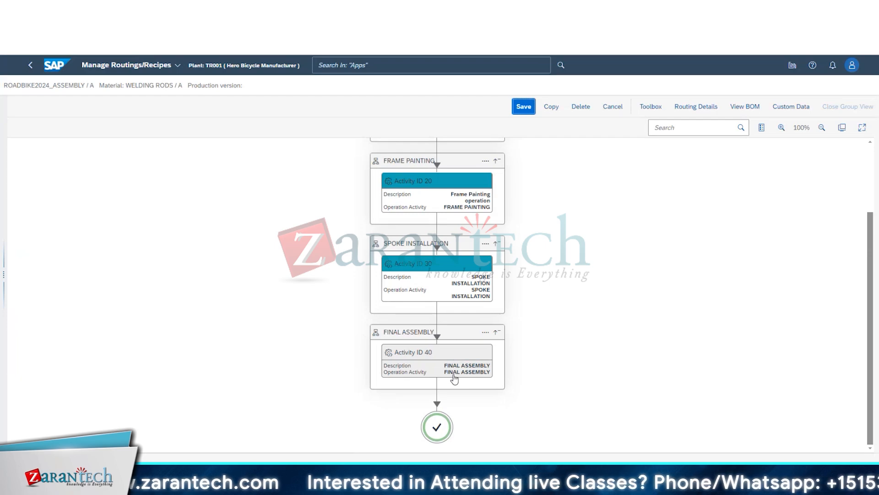
scroll(455, 378, "up", 2)
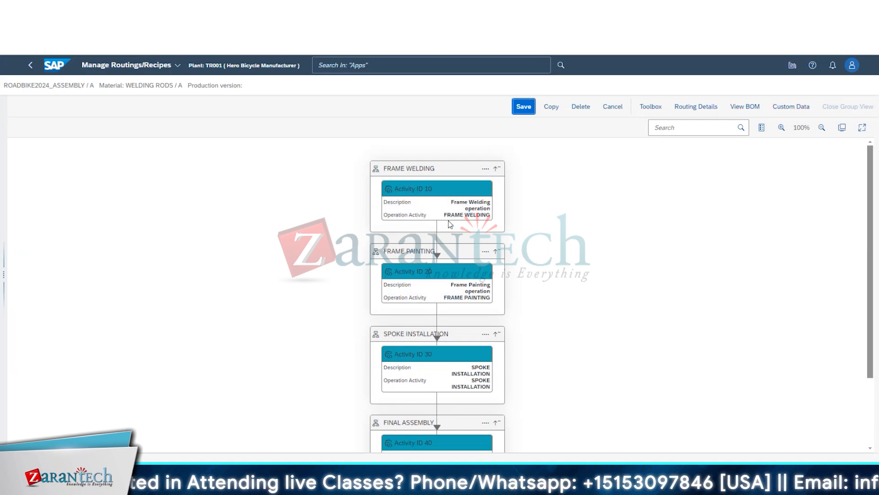
scroll(472, 327, "down", 1)
scroll(471, 326, "down", 1)
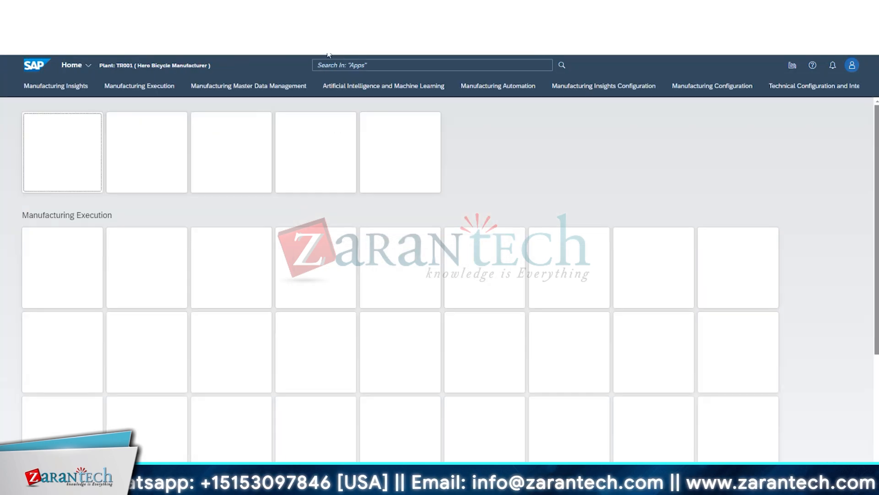
Step: Search the apps for "oper" from the home page, open Manage Operation Activities and highlight the list heading
left_click(347, 65)
type("oper")
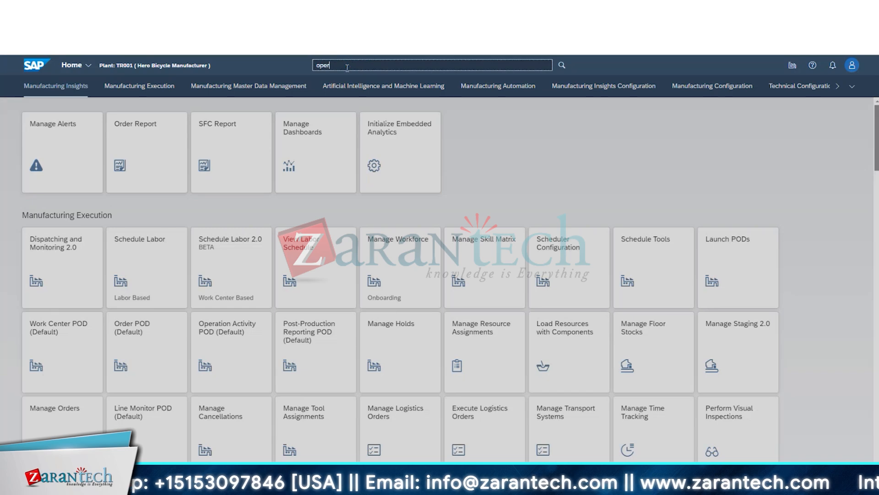
type("s")
key("BackSpace")
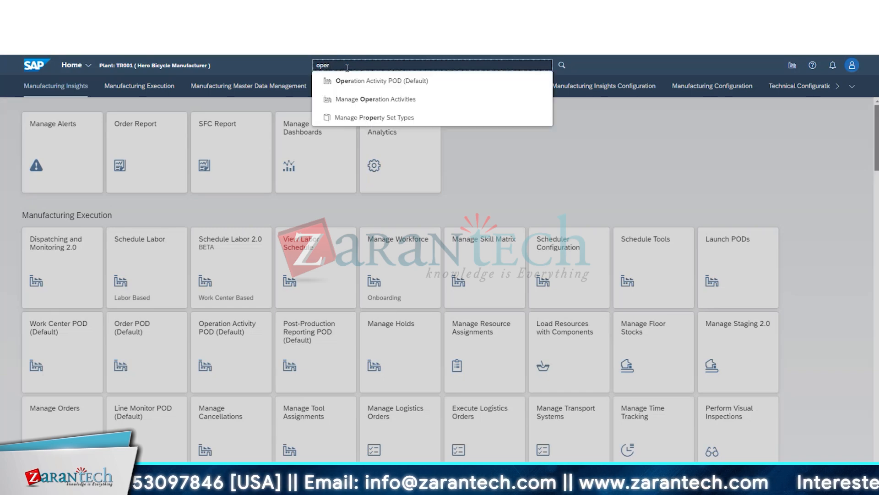
left_click(358, 104)
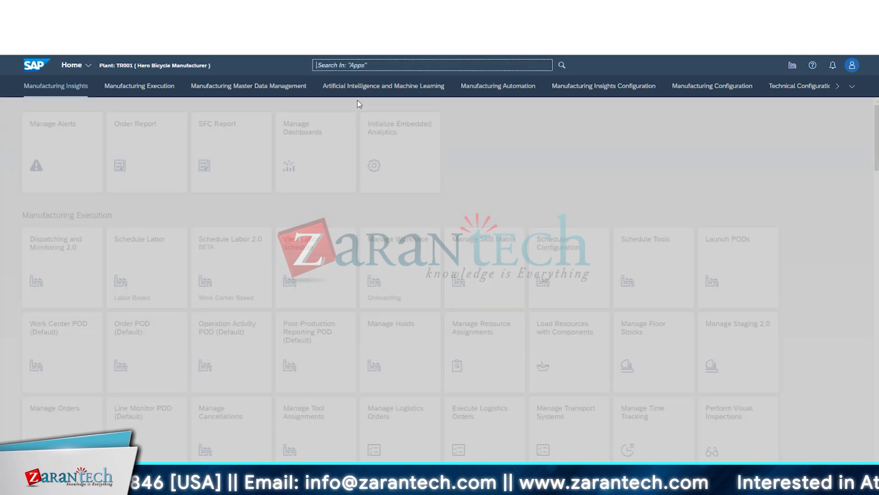
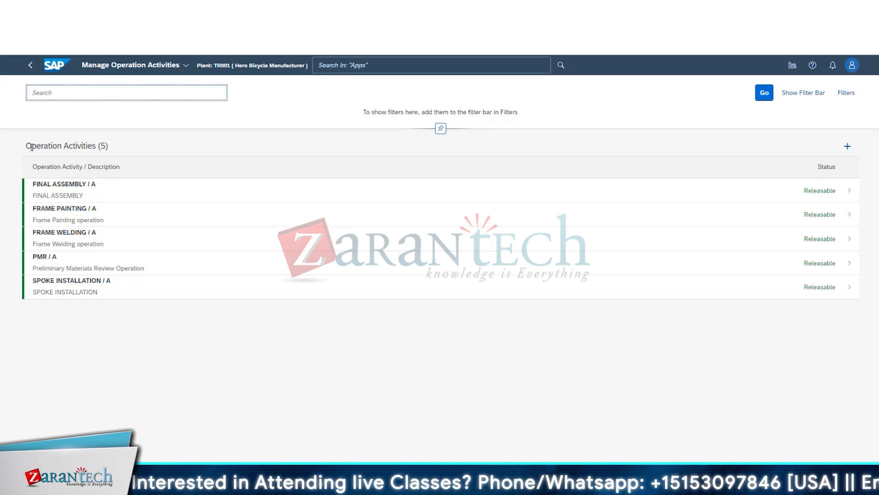
left_click_drag(31, 146, 122, 156)
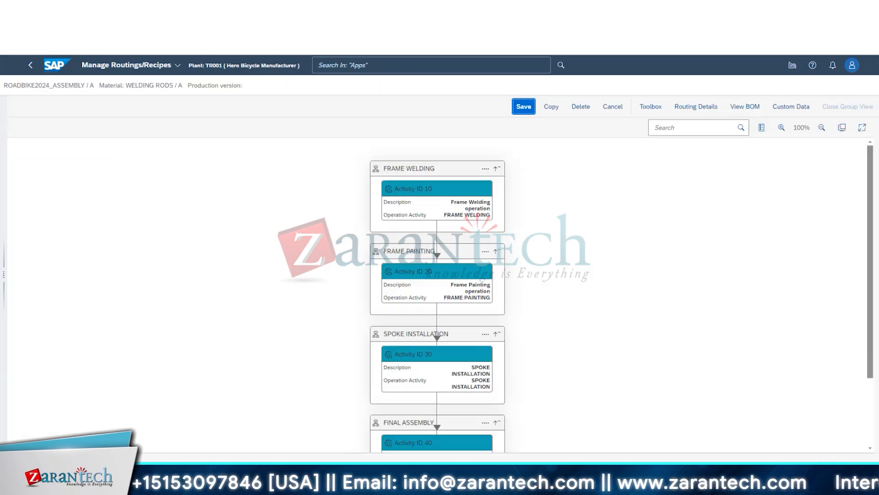
Step: Compare the FRAME WELDING activity in the ROADBIKE2024_ASSEMBLY routing with the list of operation activities
left_click(457, 211)
left_click(456, 212)
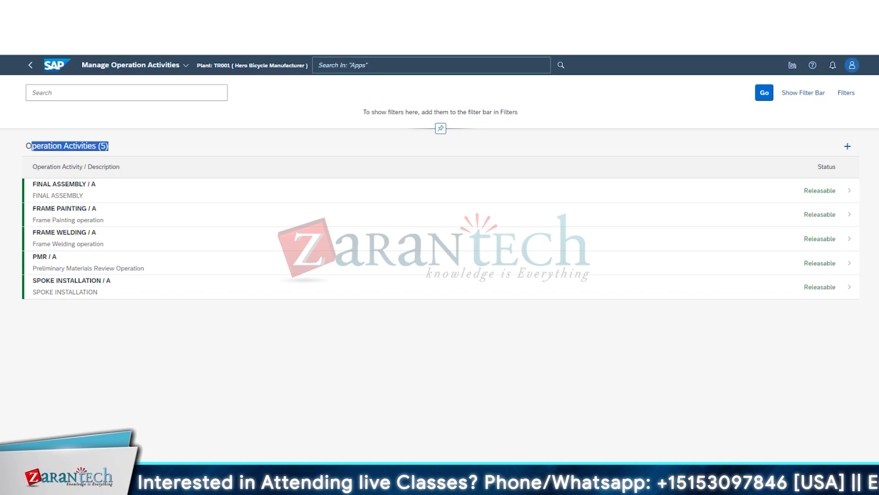
key("alt+Tab")
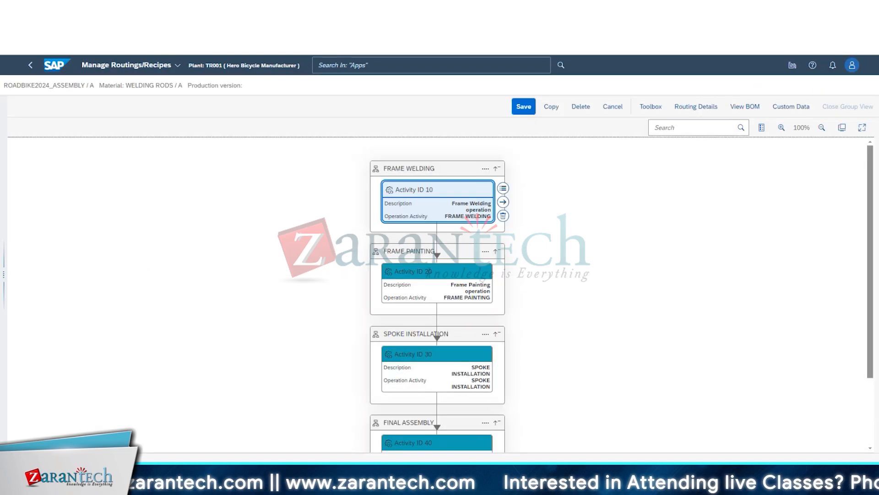
Step: Return to the routings list, check the Routing Name filter and view the materials selectable in the Material filter without picking one
left_click(29, 68)
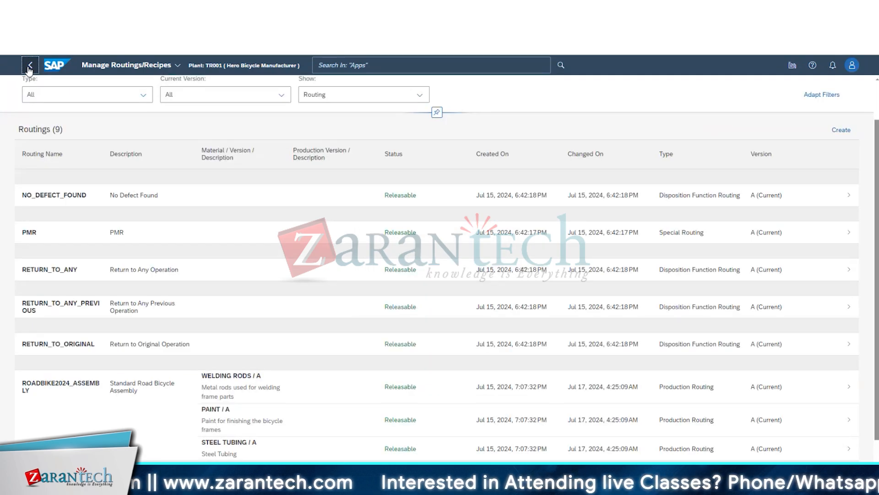
scroll(748, 170, "up", 1)
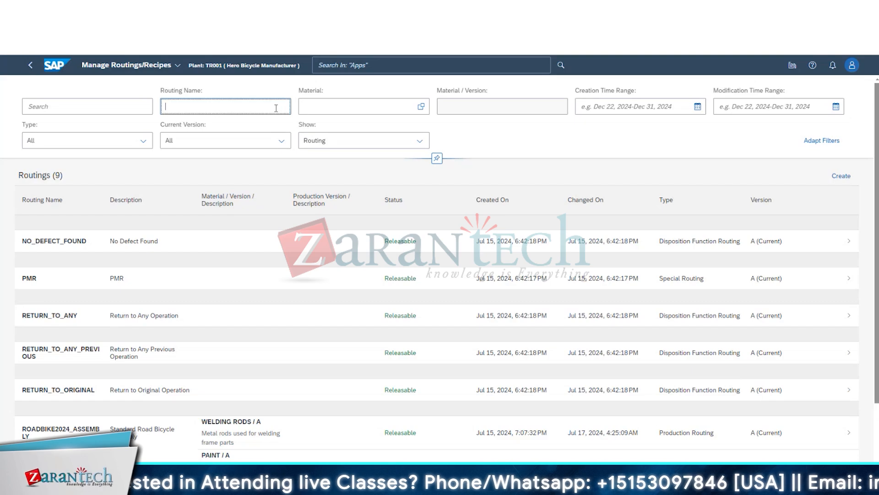
left_click(195, 109)
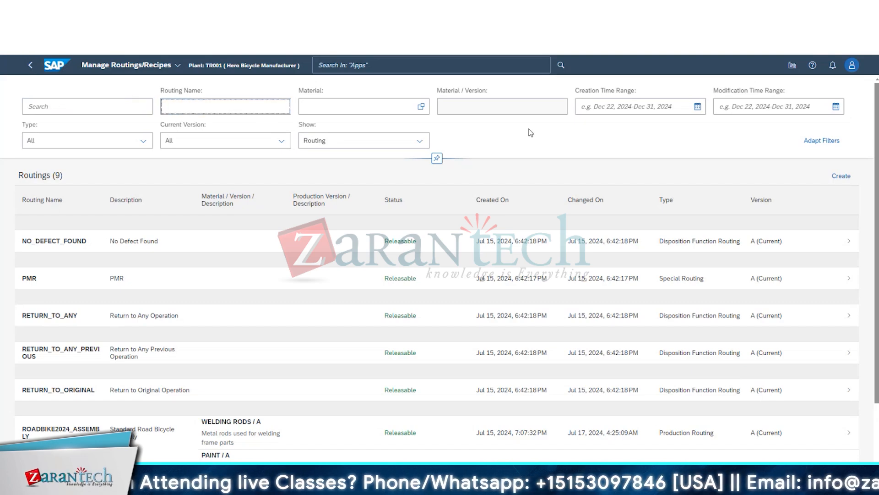
left_click(409, 108)
left_click(421, 107)
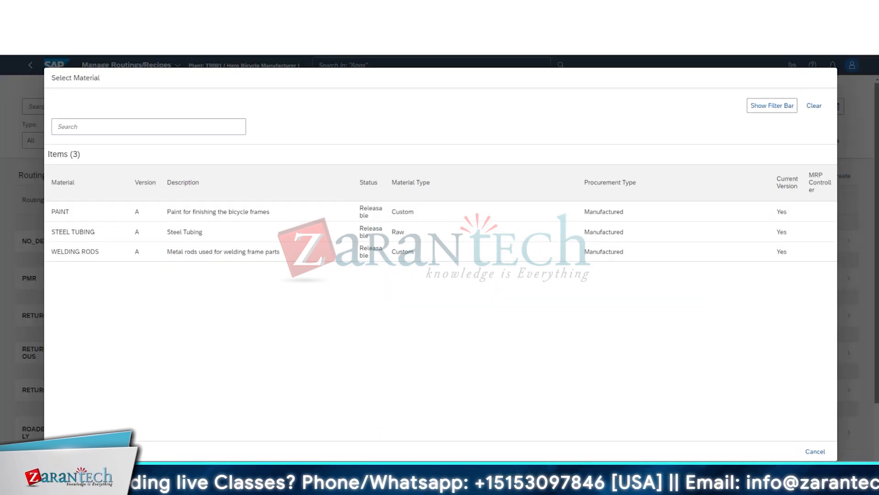
left_click(816, 451)
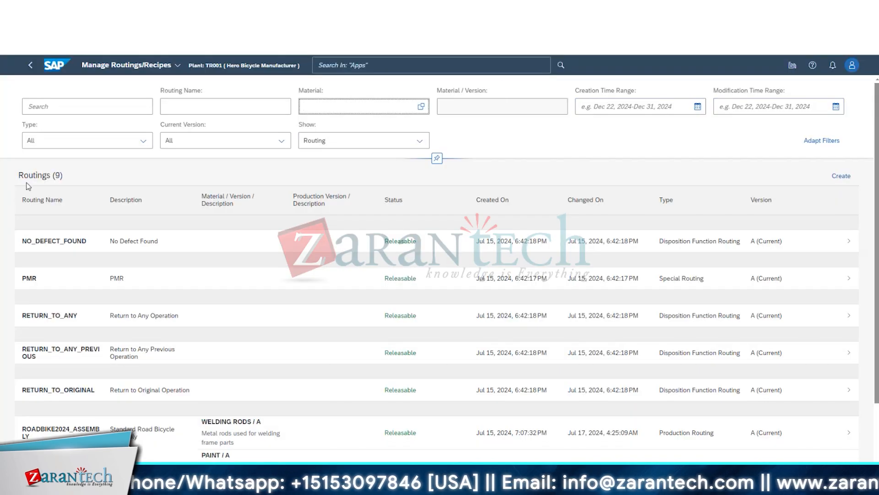
Step: Examine the options offered by the Type, Current Version and Show filters of the routings list
left_click(142, 141)
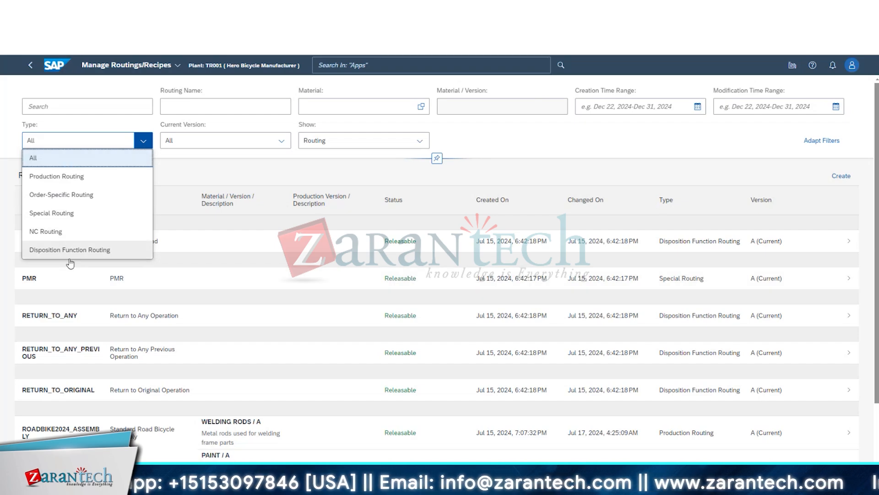
left_click(281, 141)
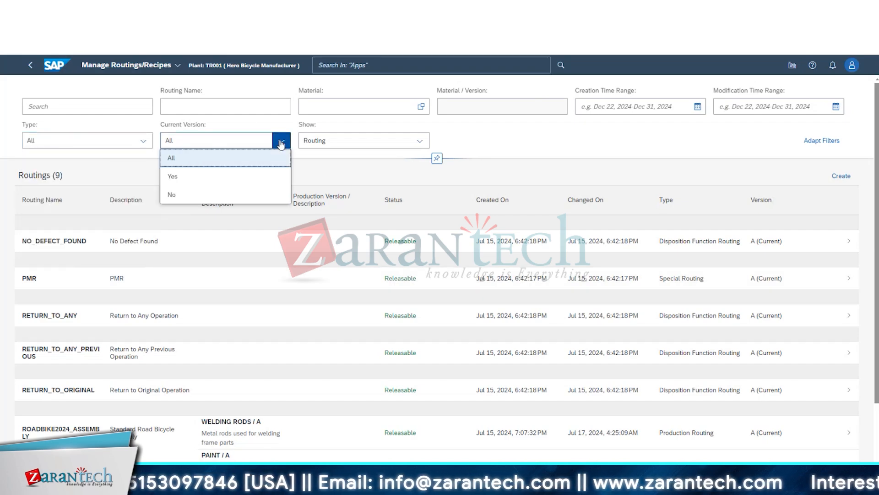
left_click(417, 141)
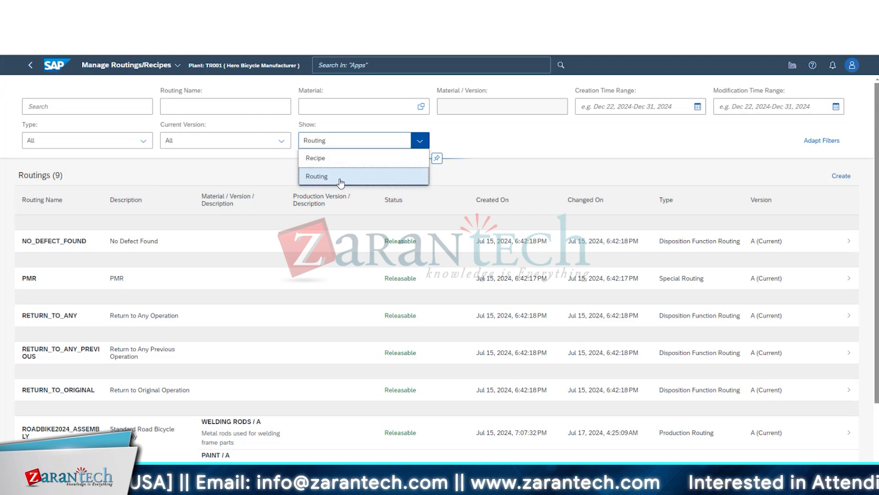
left_click(549, 134)
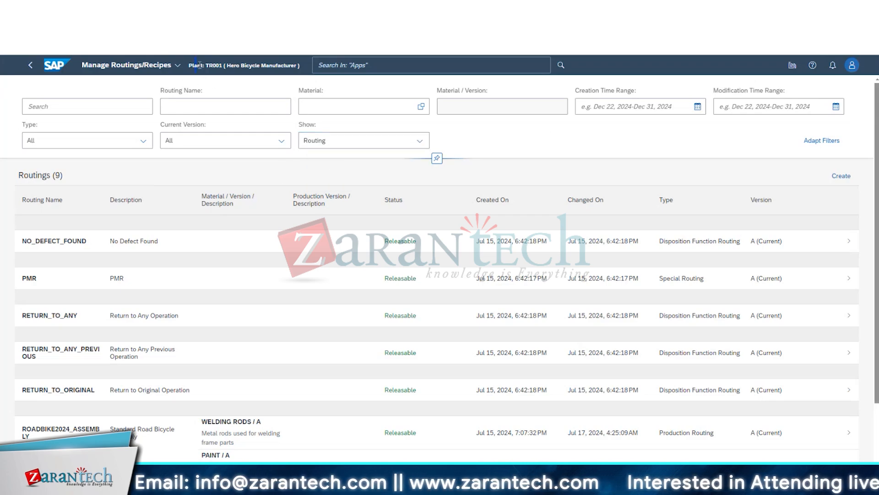
Step: Switch the list to show Recipe entries, then set it back to Routing
left_click(419, 141)
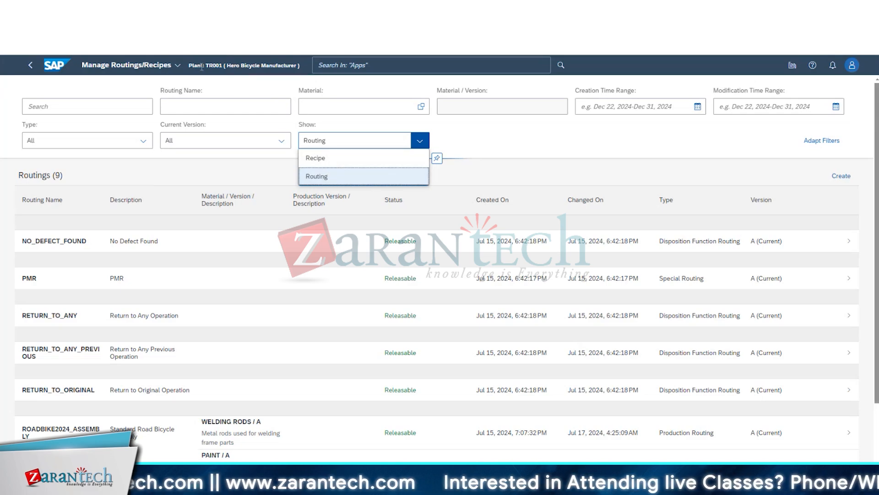
left_click(314, 158)
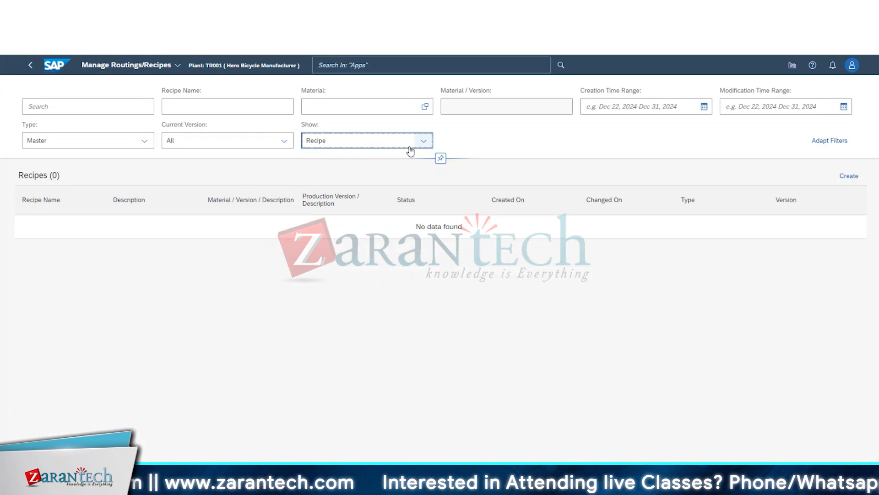
left_click(324, 143)
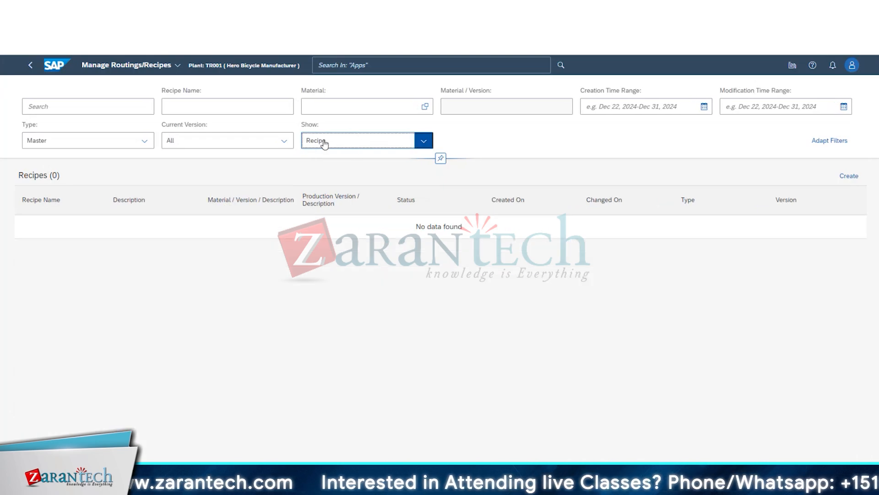
left_click(420, 141)
left_click(345, 177)
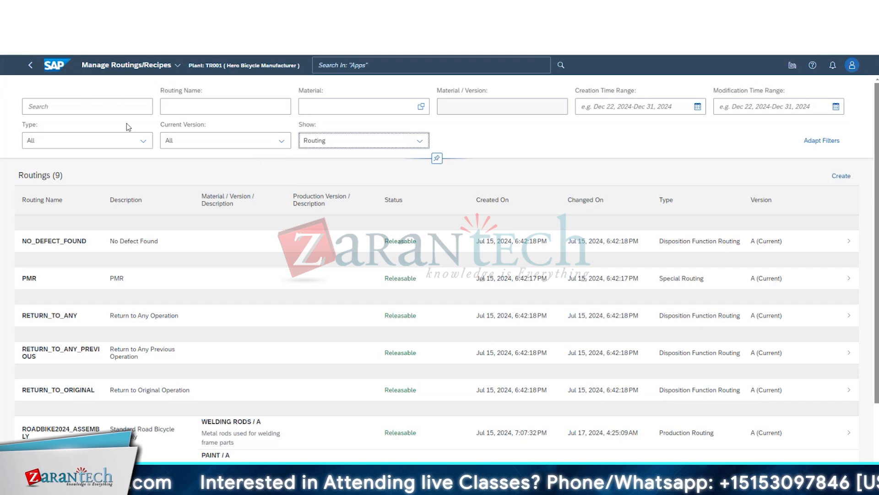
Step: Review the routing types available in the Type filter and look through the whole list of routings
left_click(120, 140)
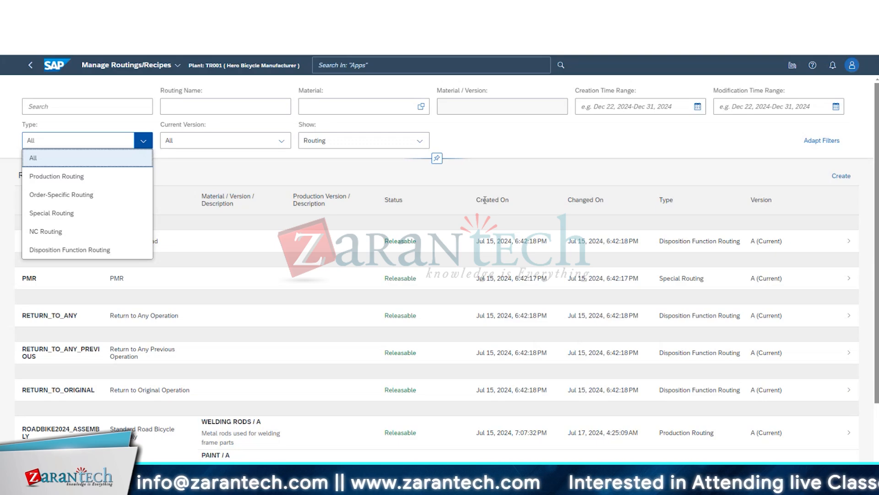
left_click(486, 178)
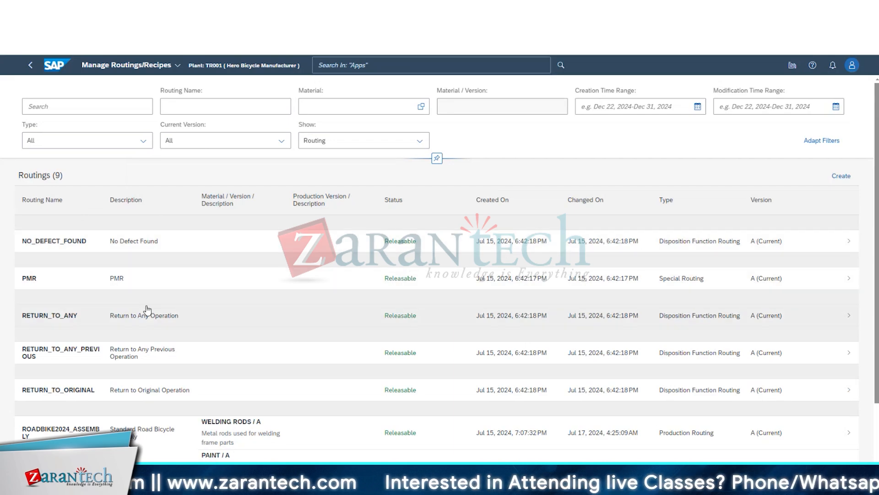
scroll(197, 235, "down", 2)
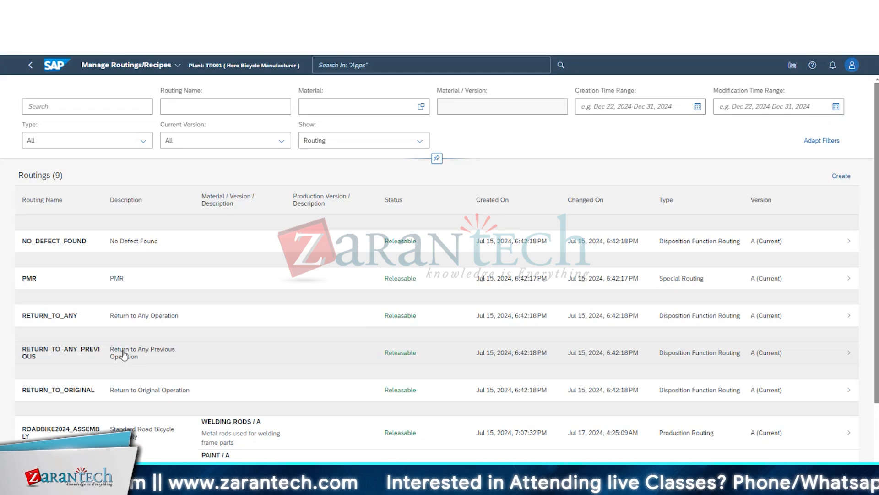
scroll(123, 354, "down", 1)
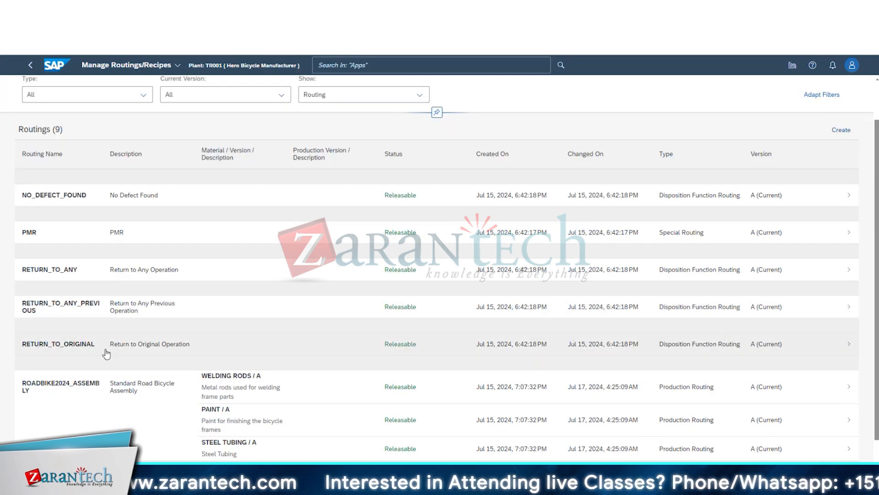
scroll(107, 354, "down", 1)
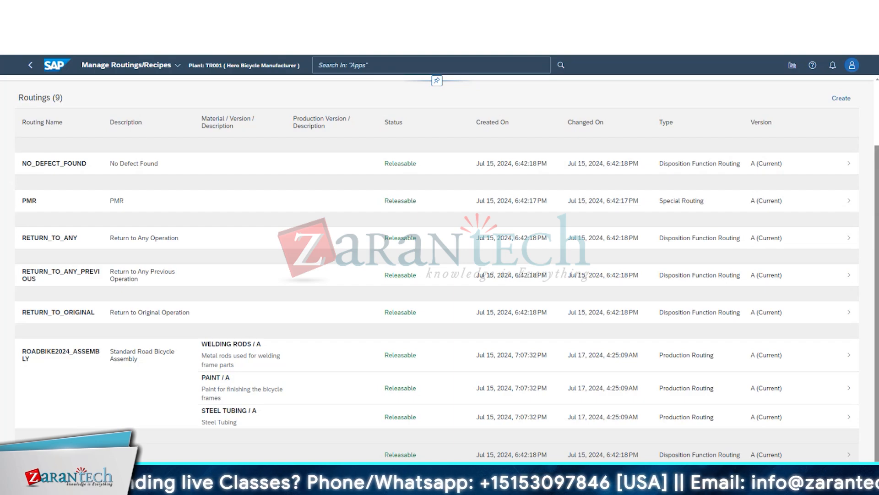
scroll(140, 277, "up", 3)
scroll(139, 277, "down", 3)
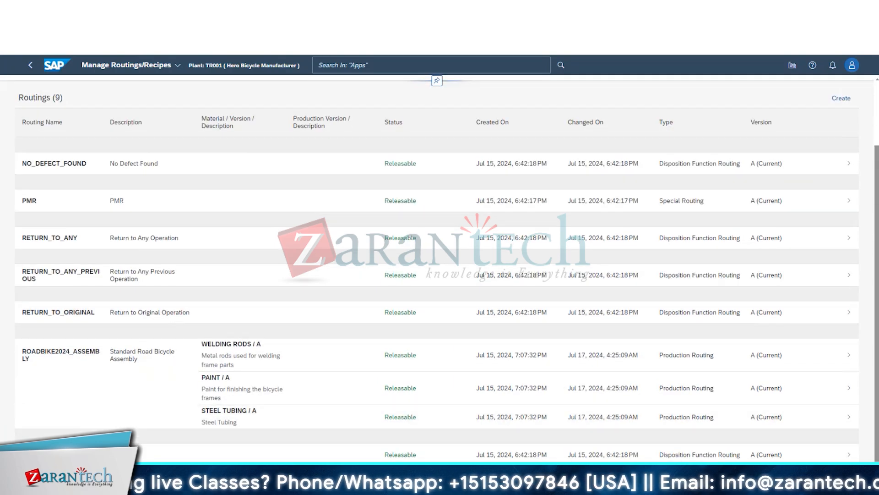
Step: Open the SCRAP routing and inspect the properties of its scrap activity, leaving them without changes
left_click(237, 458)
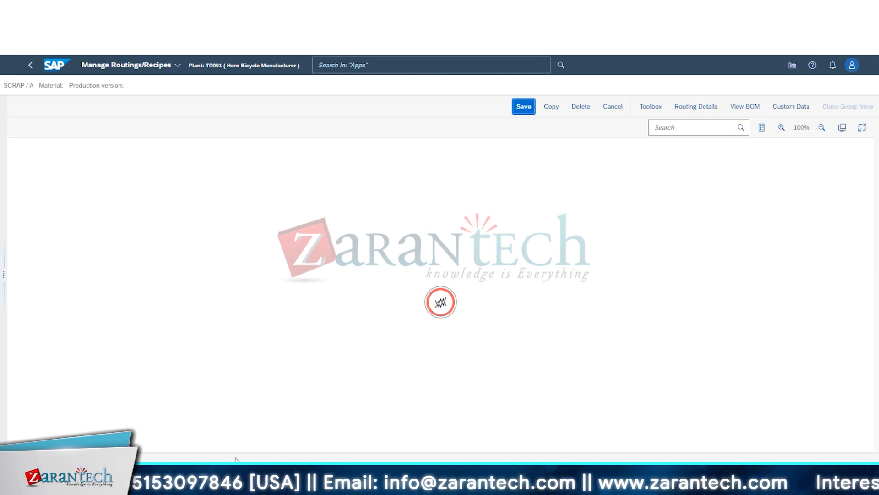
left_click(428, 299)
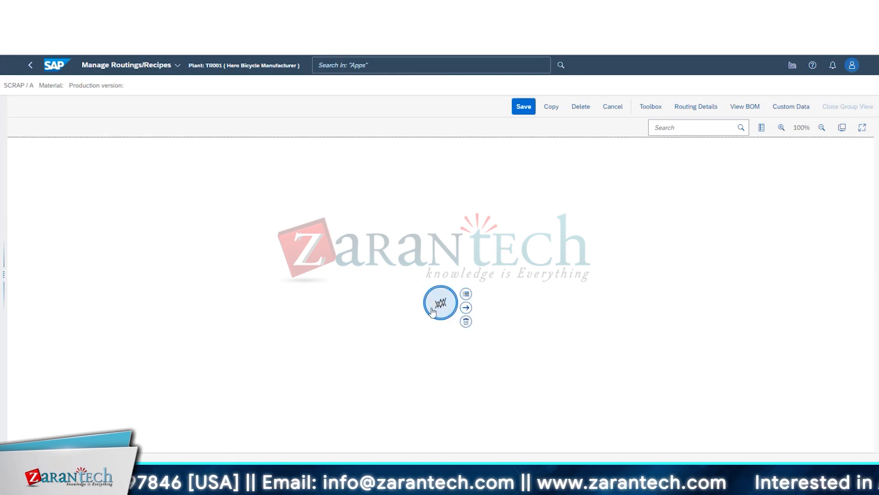
left_click(466, 293)
left_click(400, 202)
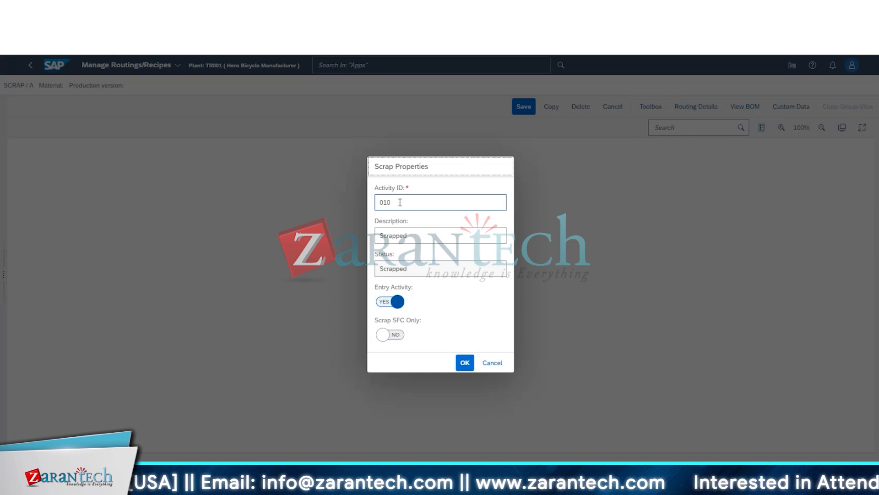
double_click(400, 202)
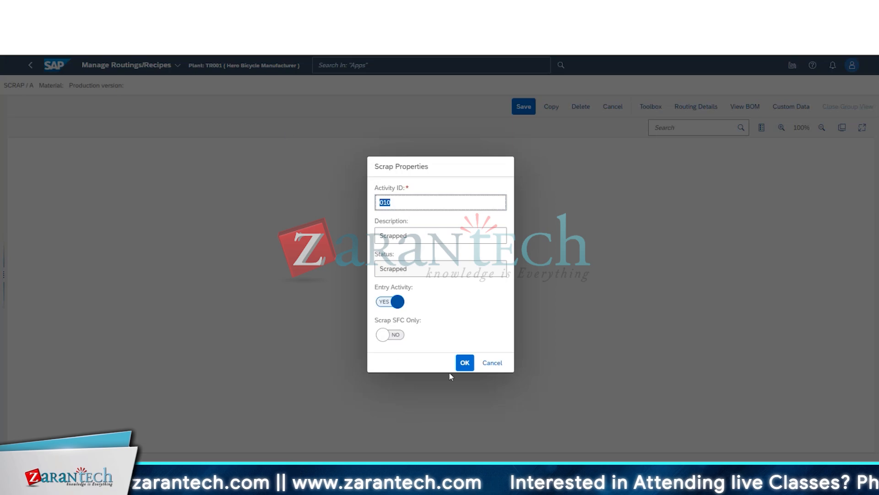
left_click(493, 362)
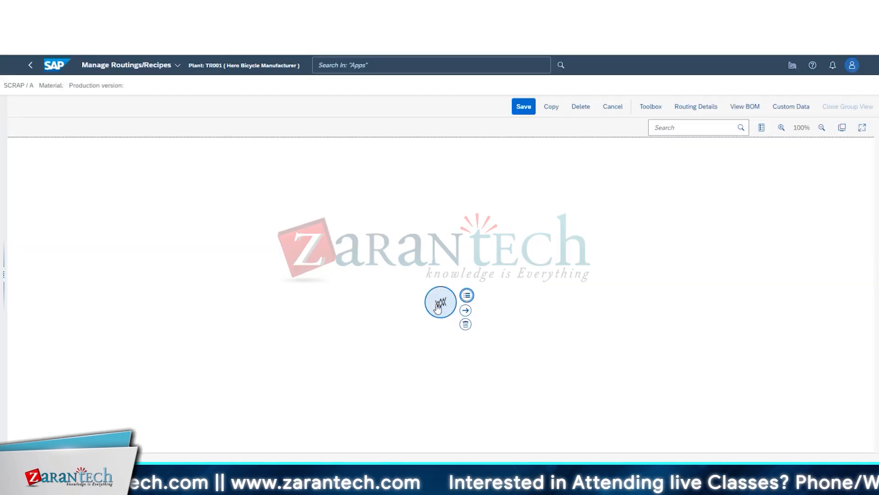
Step: Return to the routings list, view the Create Routing form and cancel it
left_click(32, 67)
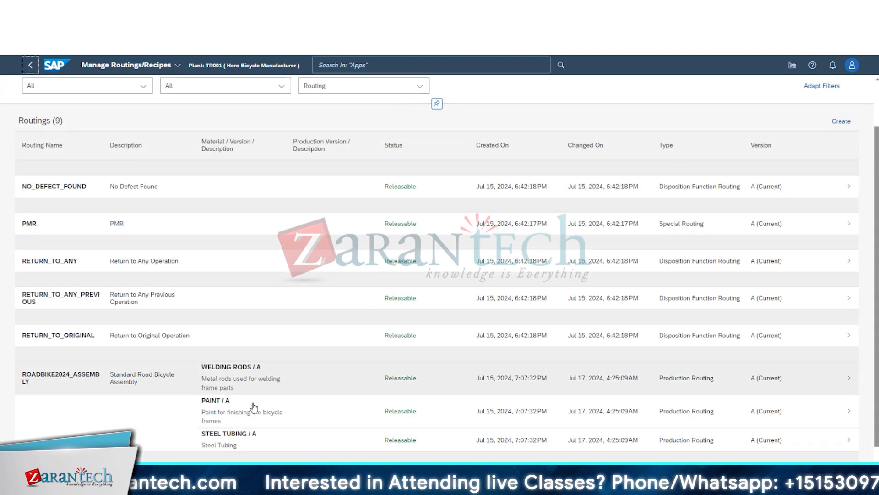
scroll(155, 452, "down", 1)
scroll(580, 392, "up", 2)
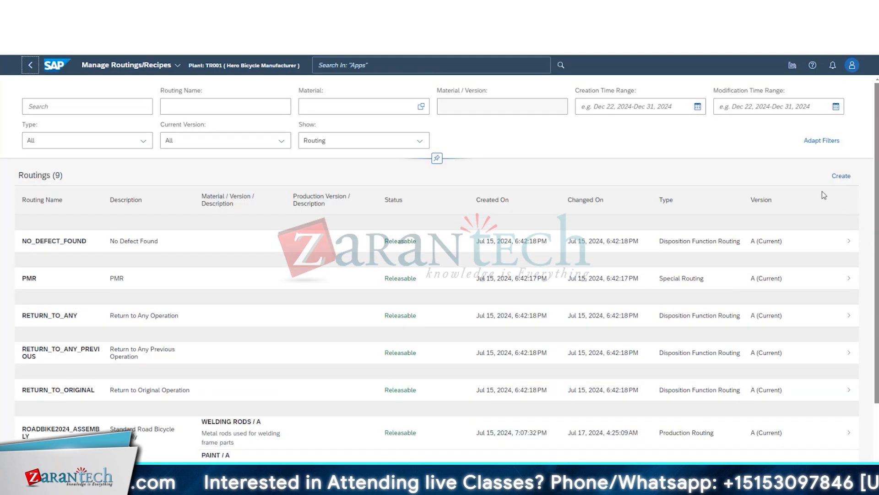
left_click(842, 176)
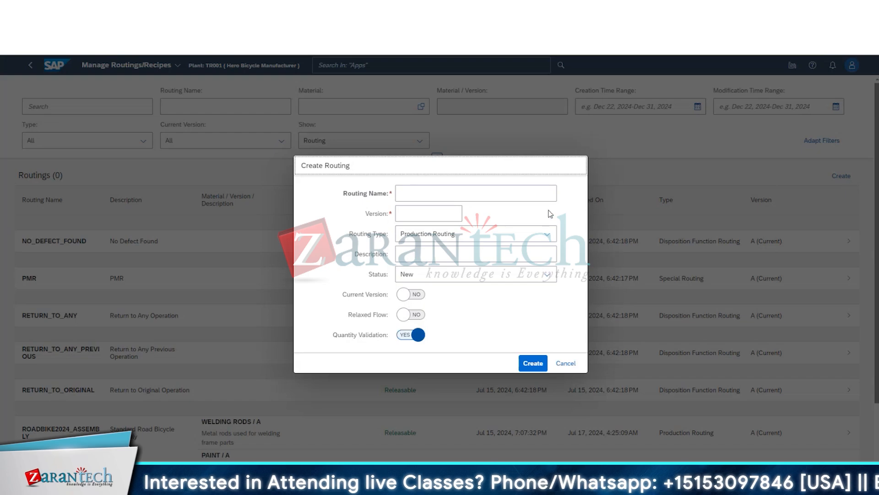
left_click(566, 363)
Step: Open the ROADBIKE2024_ASSEMBLY routing for material PAINT and show its Toolbox with the Actions group expanded
scroll(168, 403, "down", 2)
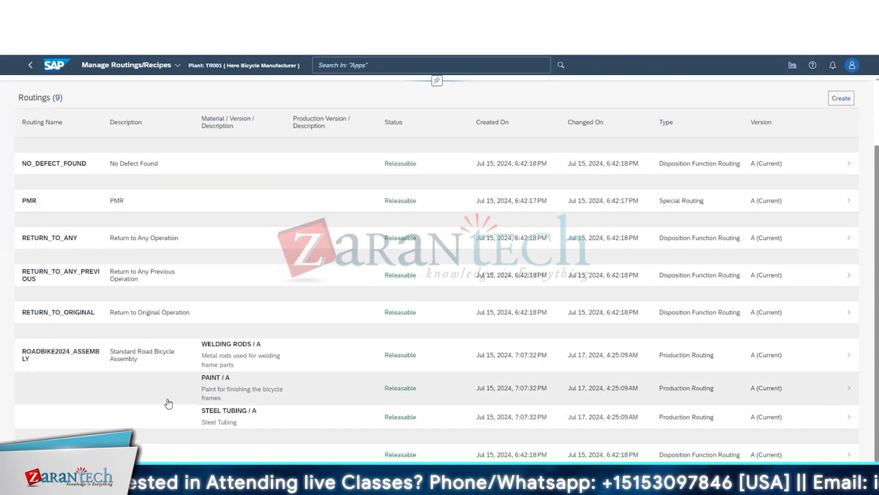
left_click(168, 402)
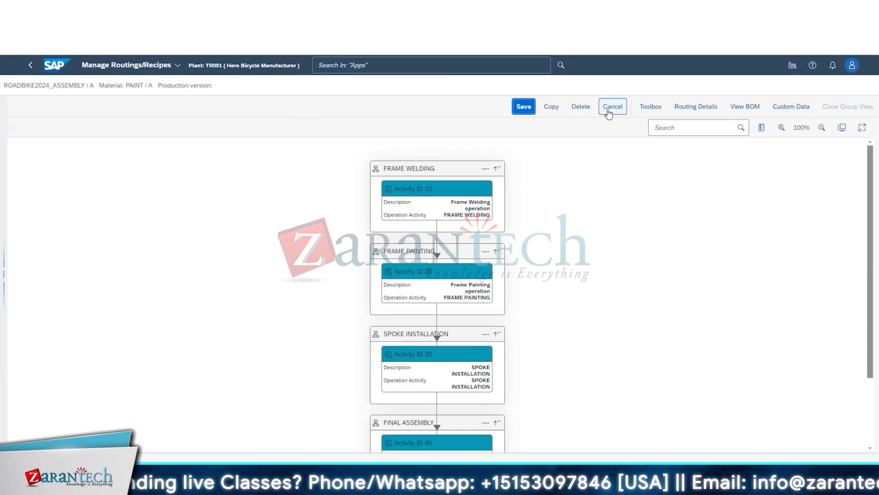
left_click(649, 108)
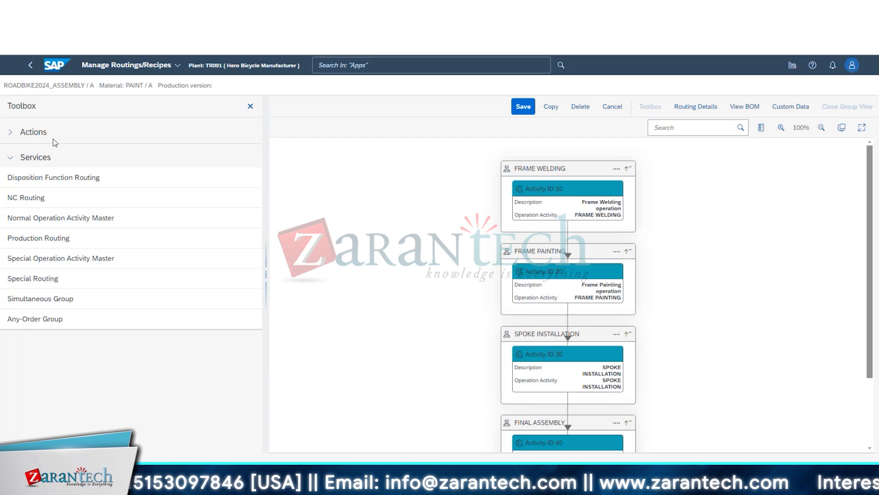
left_click(10, 133)
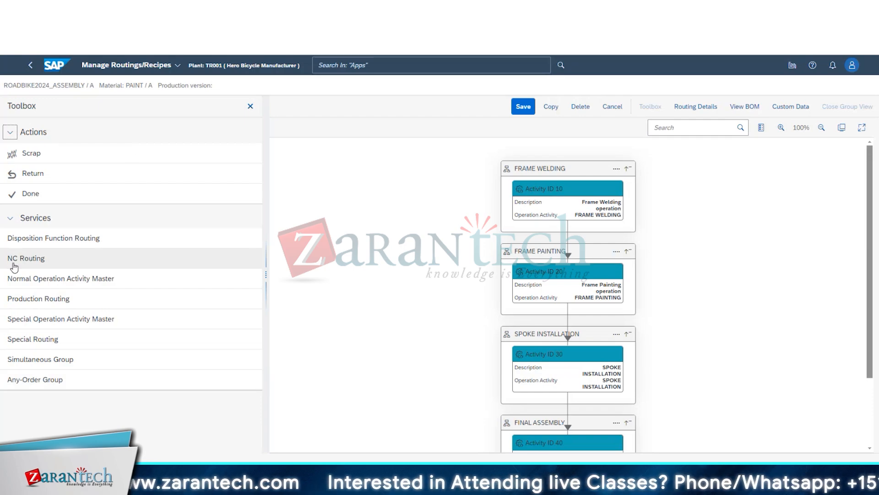
Step: Place a Special Routing service from the Toolbox on the canvas beside the FRAME WELDING group
mouse_move(40, 263)
left_mouse_down()
mouse_move(458, 195)
mouse_move(243, 203)
mouse_move(32, 257)
left_mouse_up()
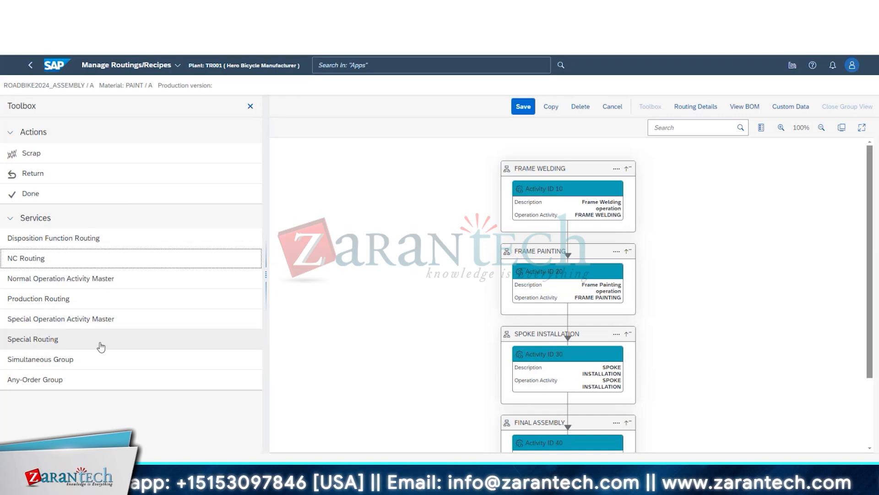
left_click_drag(23, 341, 369, 228)
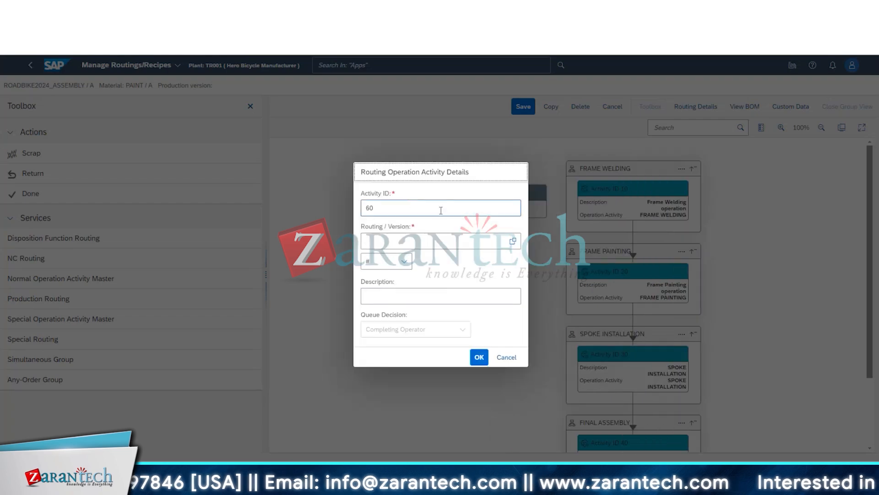
left_click(512, 241)
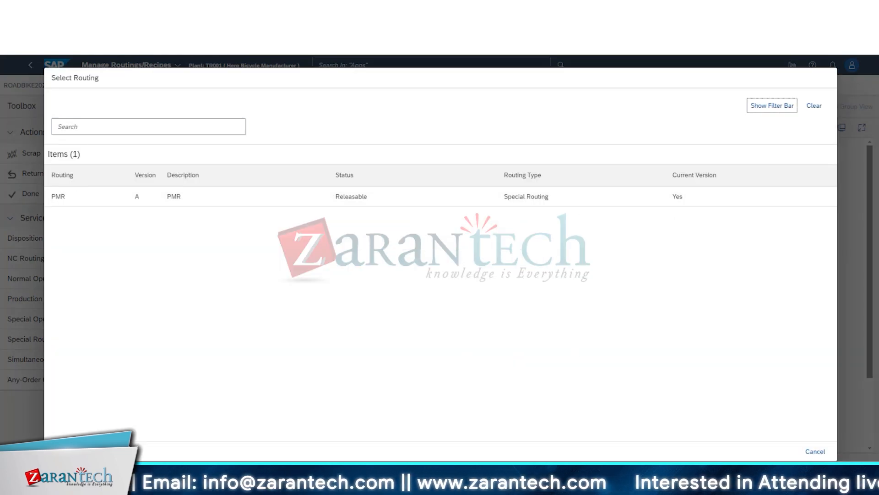
left_click(811, 453)
left_click(506, 357)
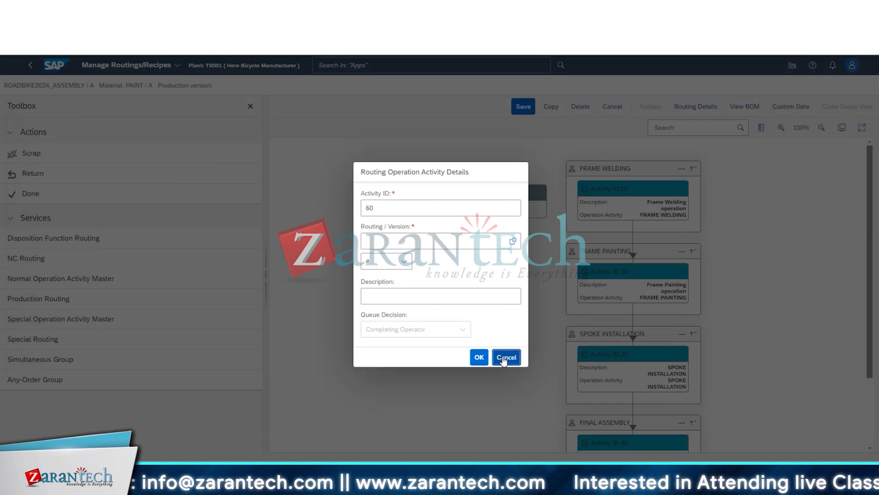
left_click_drag(467, 190, 544, 194)
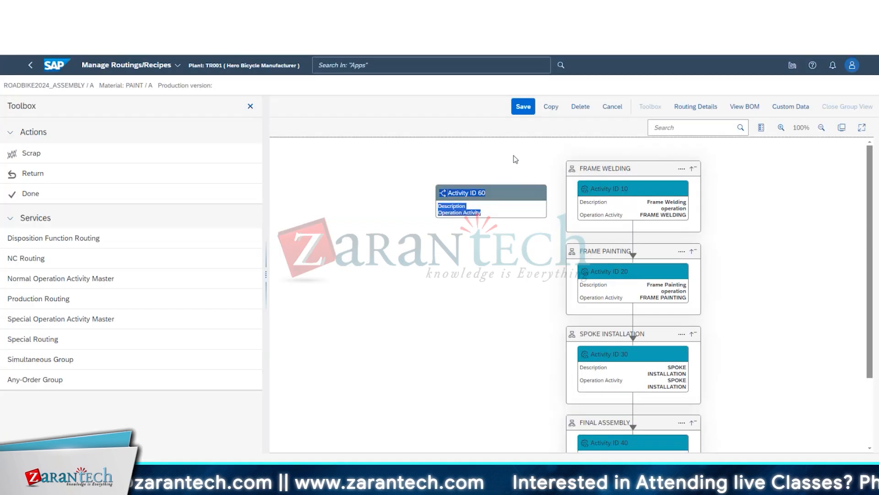
Step: Remove the link between activity 40 (FINAL ASSEMBLY) and the Done activity in the routing diagram
scroll(819, 232, "down", 3)
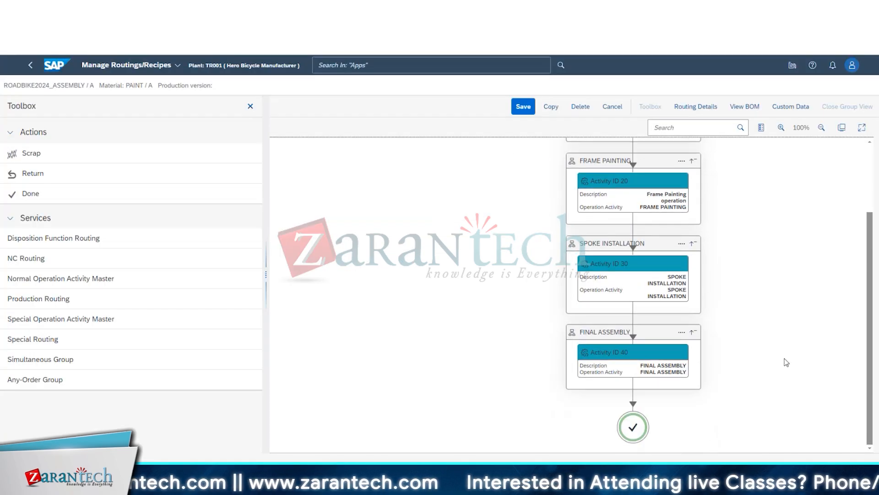
left_click(635, 403)
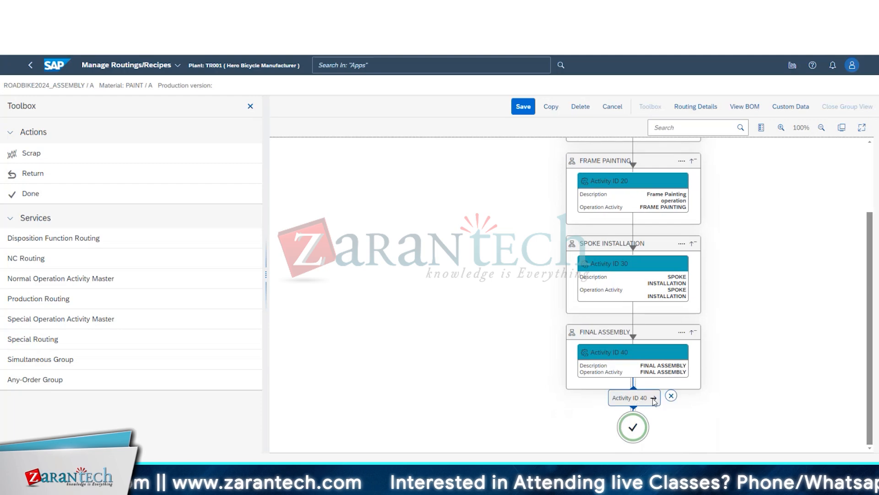
left_click(672, 398)
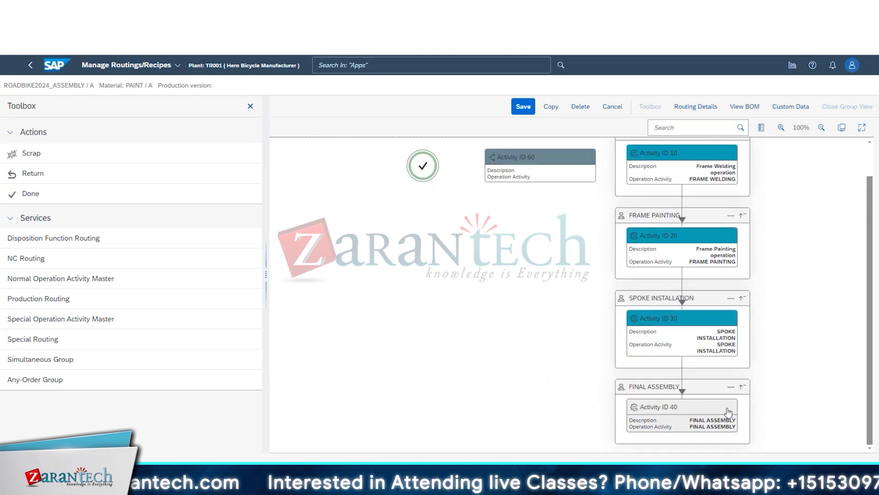
Step: Link activity 40 (FINAL ASSEMBLY) to activity 60 as its following activity
left_click(731, 391)
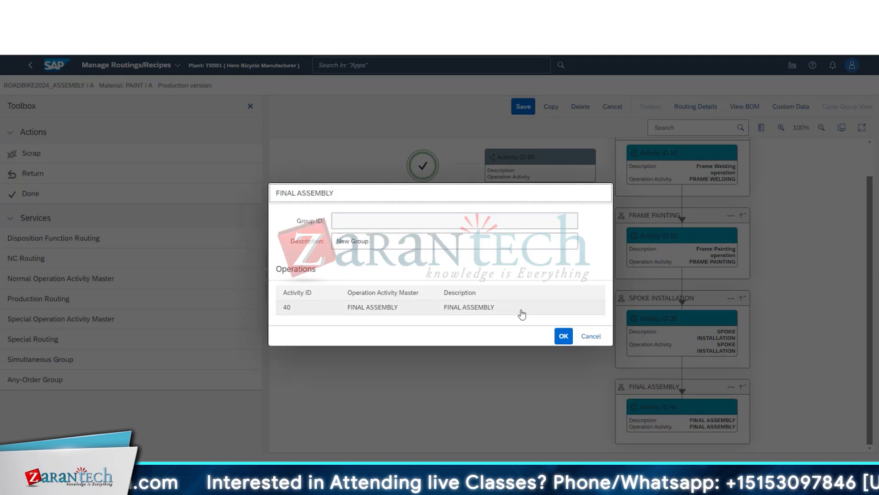
left_click(594, 338)
left_click(682, 414)
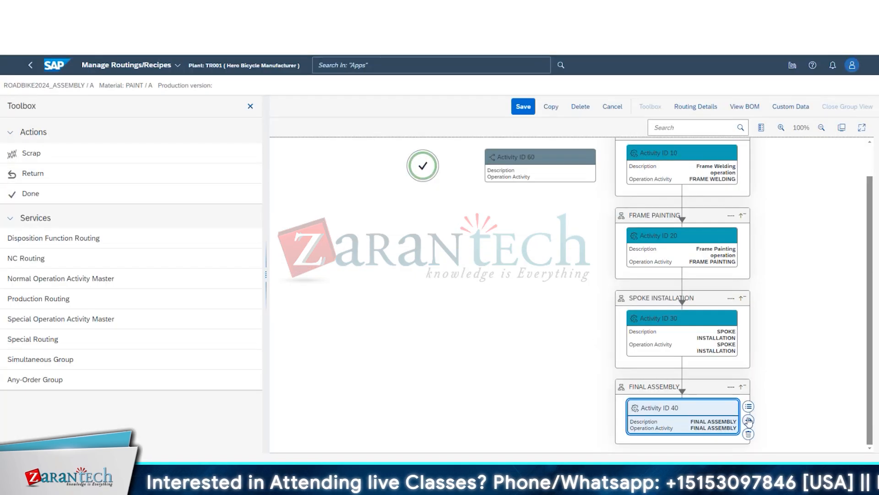
left_click(748, 421)
left_click(379, 306)
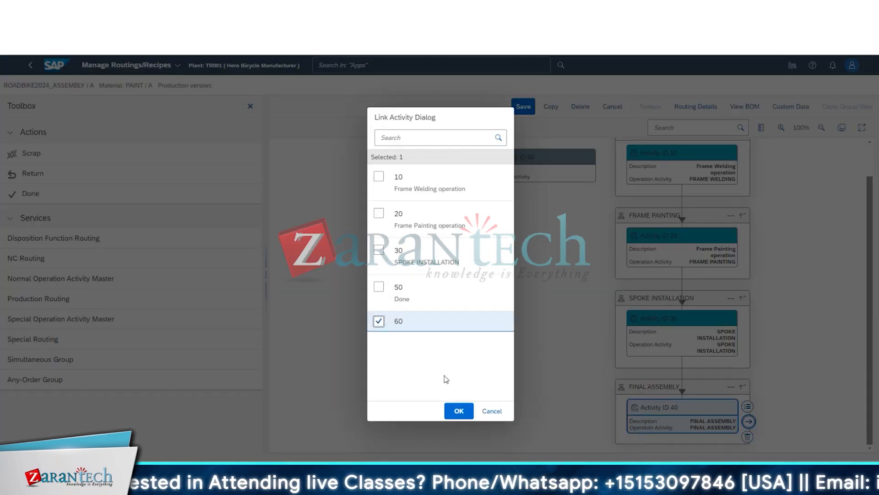
left_click(458, 410)
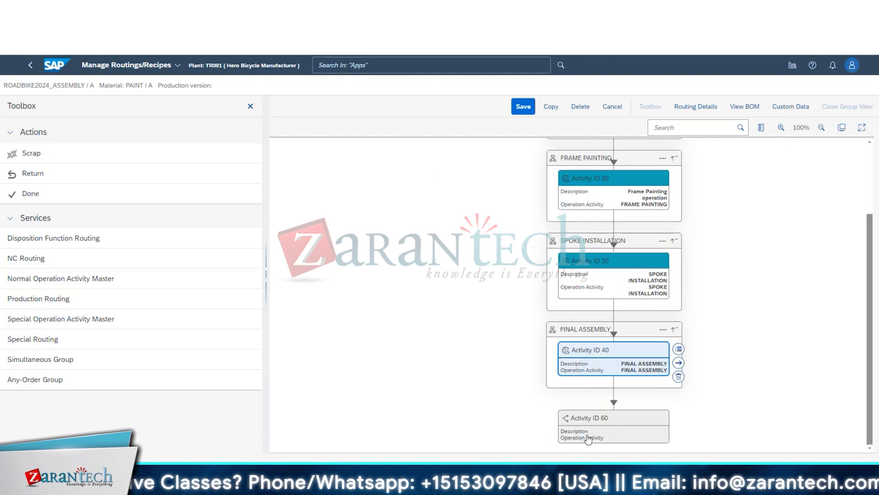
left_click(604, 439)
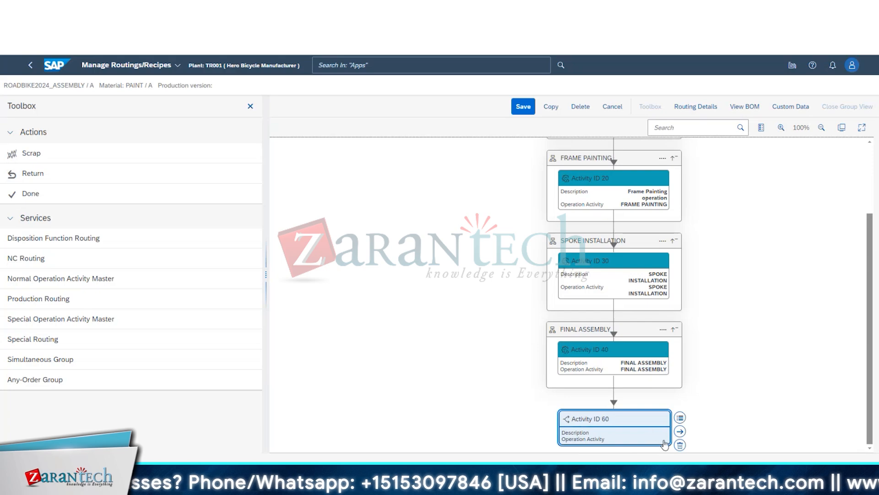
left_click(680, 417)
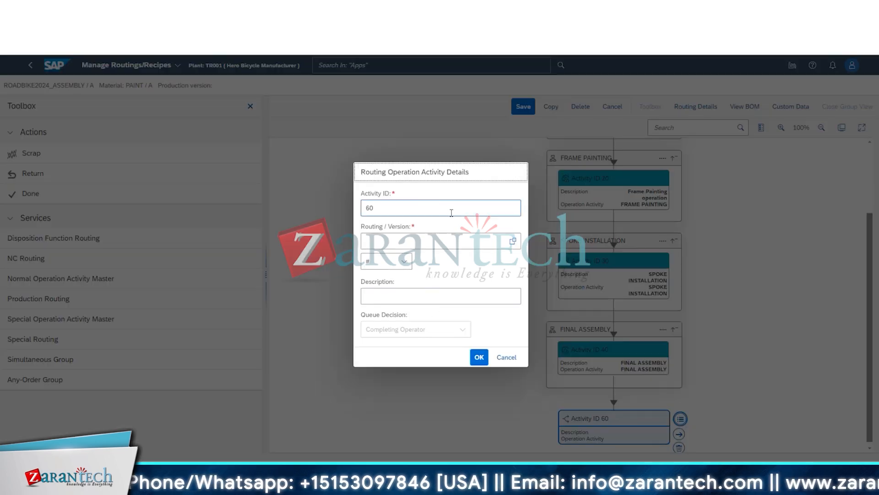
left_click(513, 242)
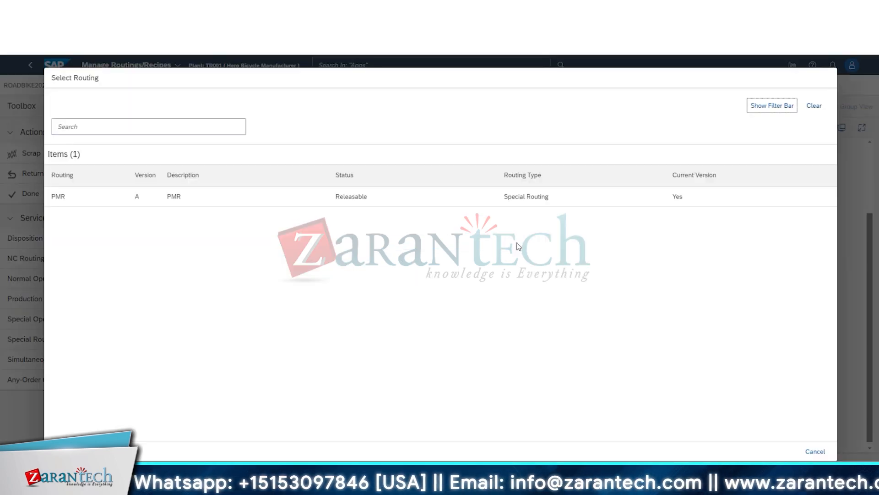
left_click(813, 451)
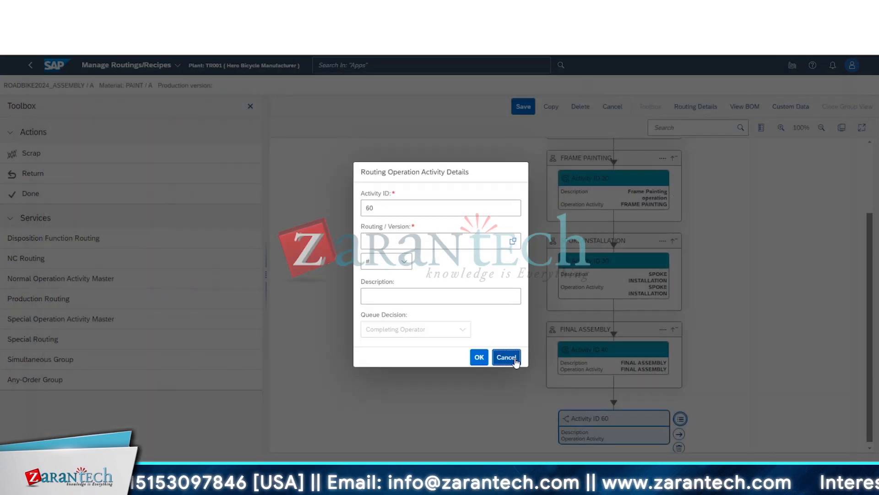
left_click(506, 357)
Step: Assign the special routing PMR, version A, to activity 60 and accept its details
left_click(680, 418)
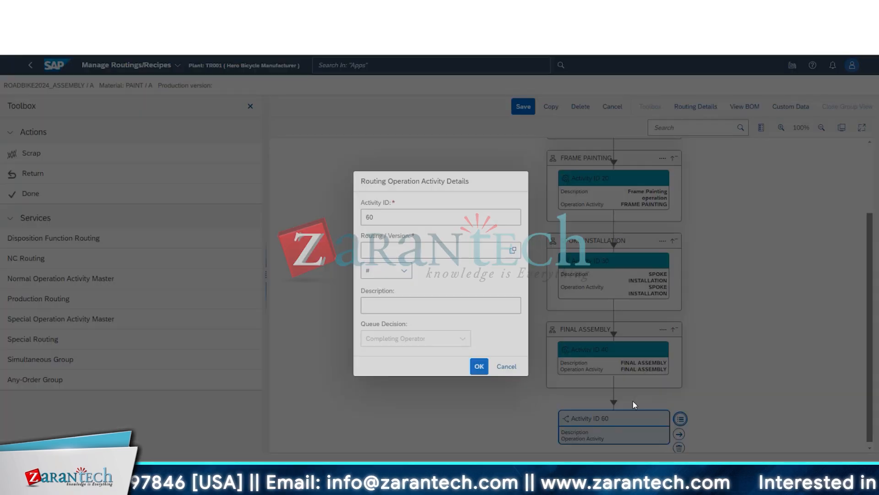
left_click(511, 241)
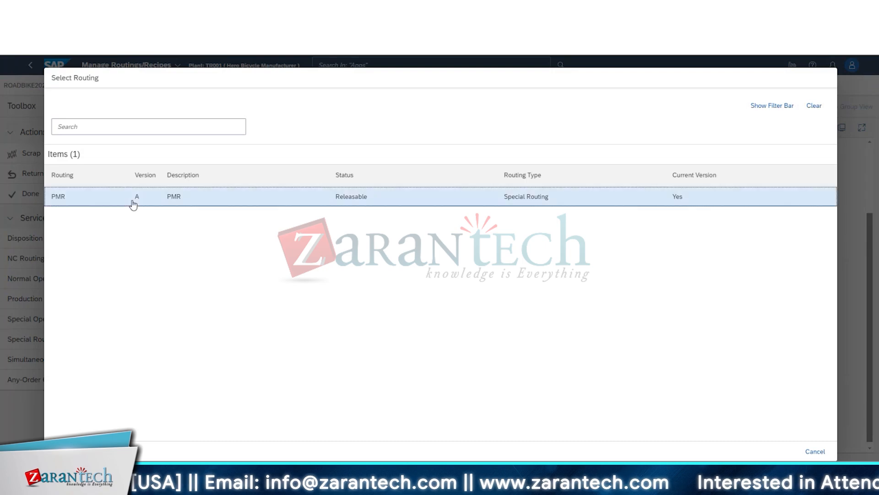
left_click(131, 202)
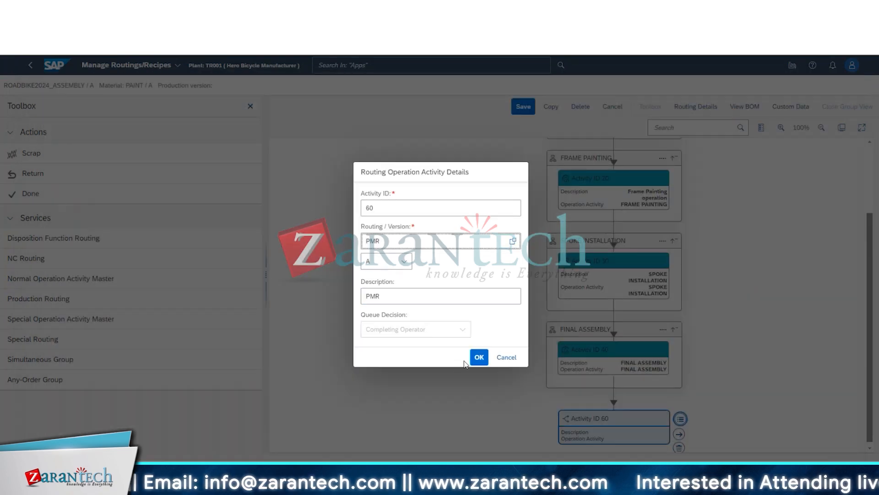
left_click(479, 358)
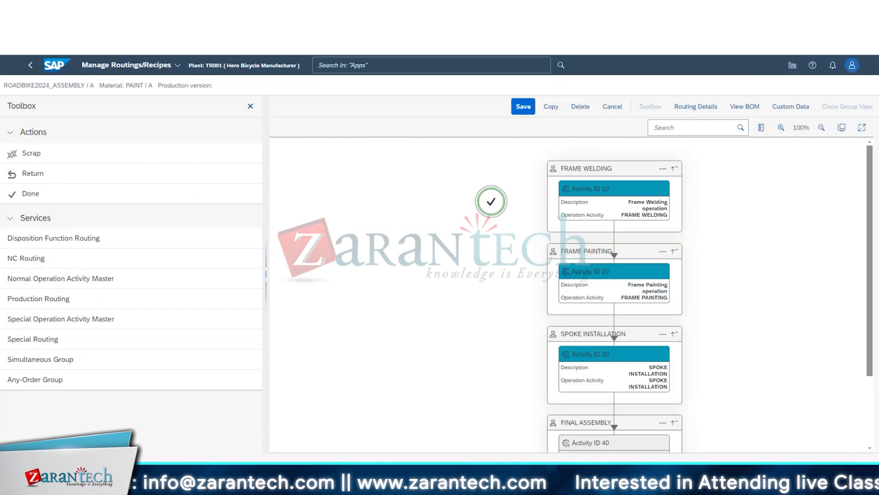
Step: Try to save the ROADBIKE2024_ASSEMBLY routing
left_click(601, 425)
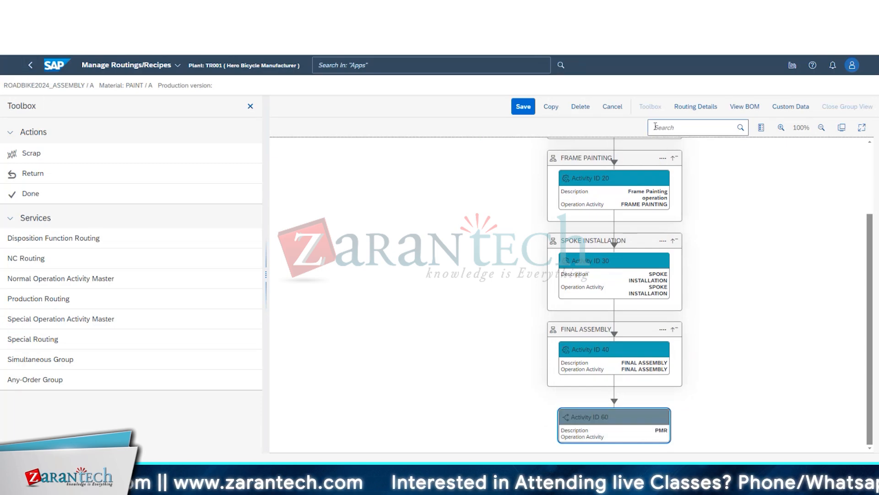
left_click(521, 108)
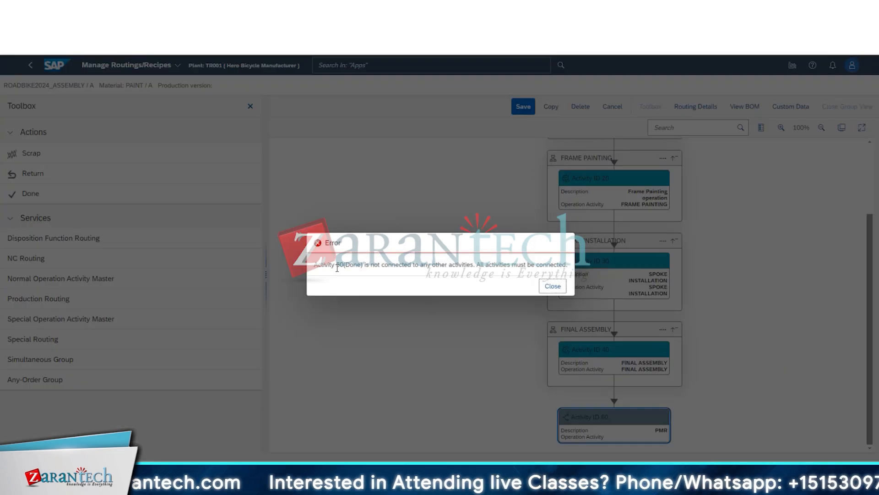
left_click(552, 286)
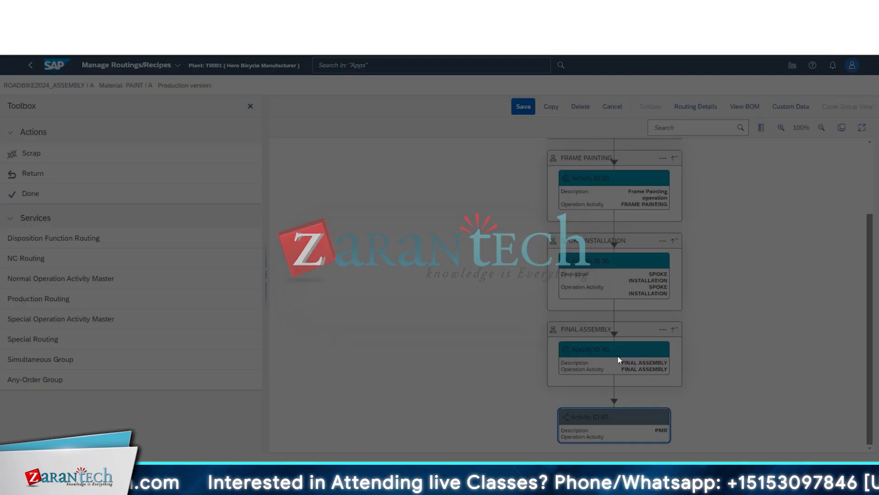
Step: Link activity 60 (PMR) to activity 50 (Done) and save the routing
scroll(614, 381, "up", 2)
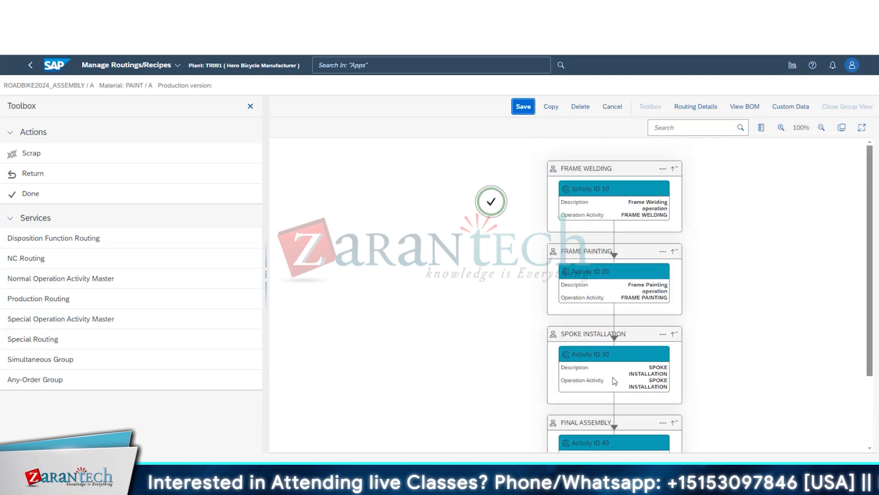
left_click(491, 203)
scroll(572, 309, "down", 1)
scroll(572, 309, "down", 2)
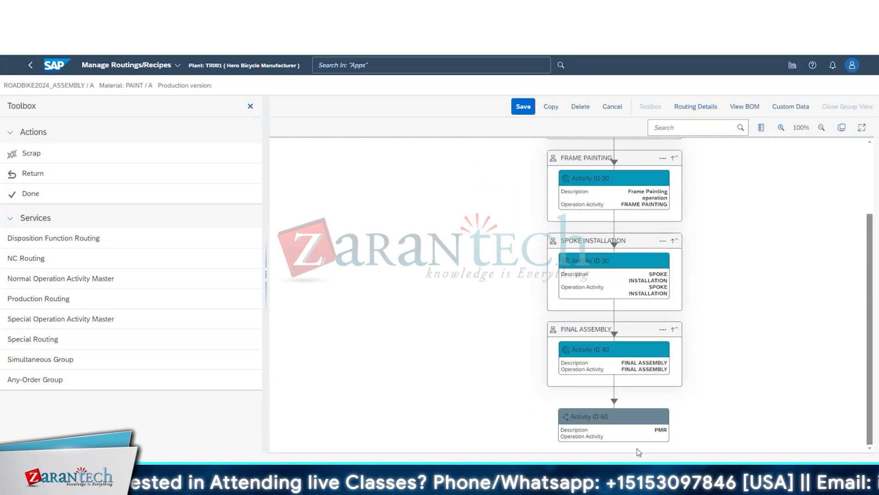
left_click(641, 428)
left_click(681, 431)
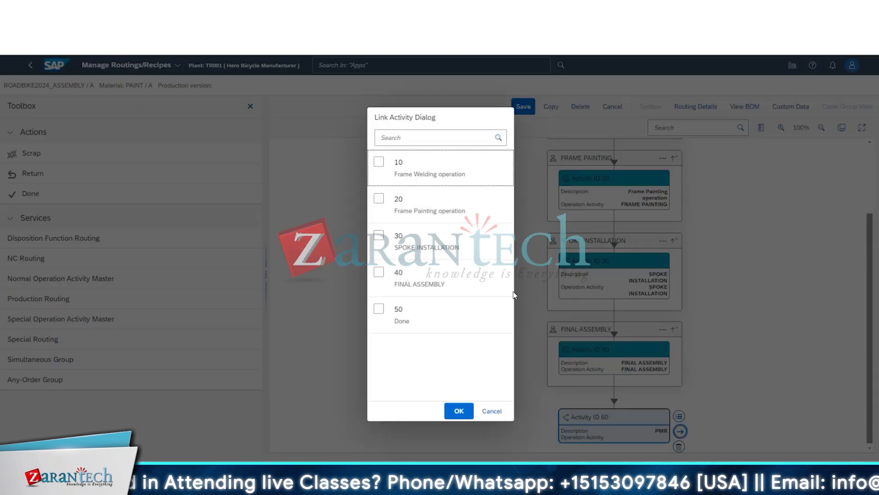
left_click(379, 309)
left_click(459, 411)
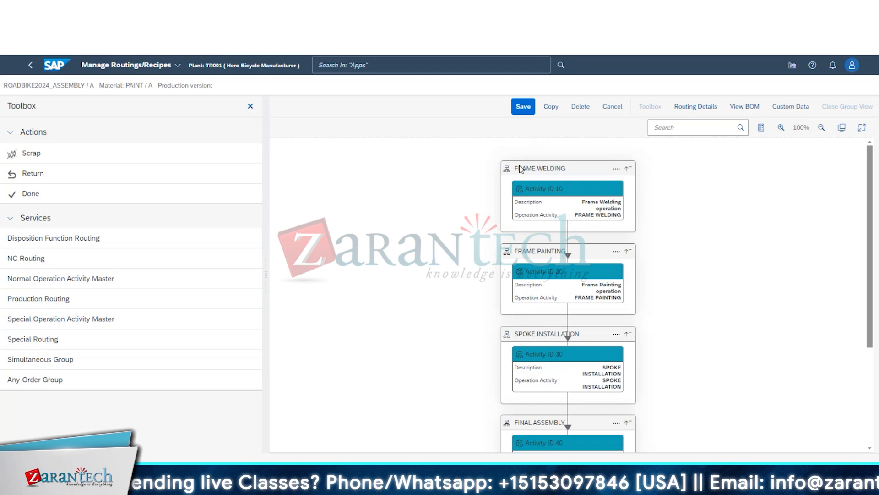
left_click(524, 106)
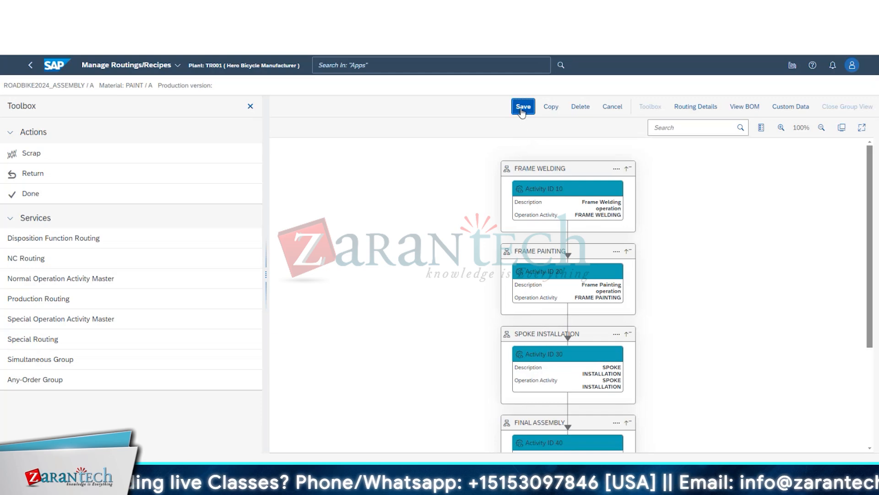
Step: Open the PMR routing from the routings list and review the details of its activity 10
left_click(27, 67)
left_click(86, 235)
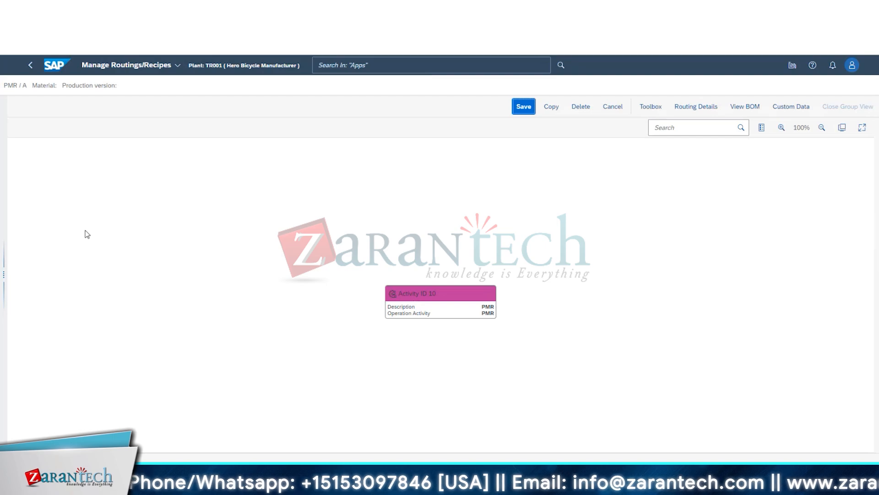
left_click(459, 314)
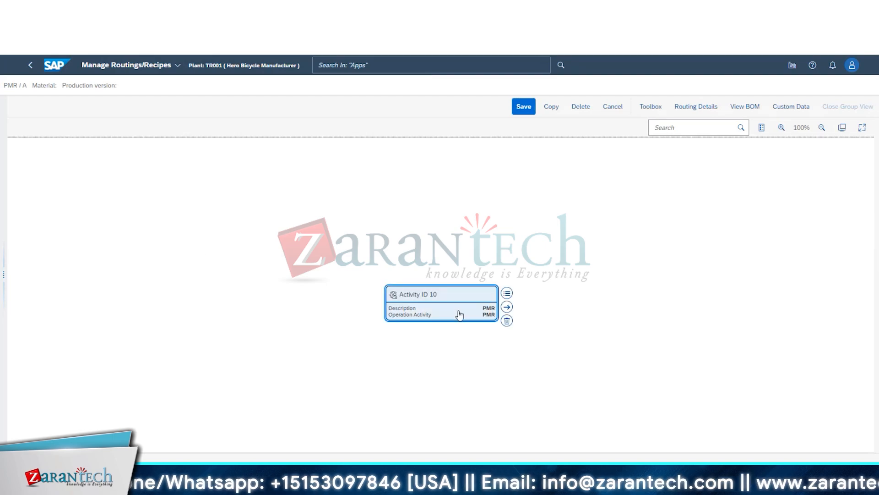
left_click(507, 293)
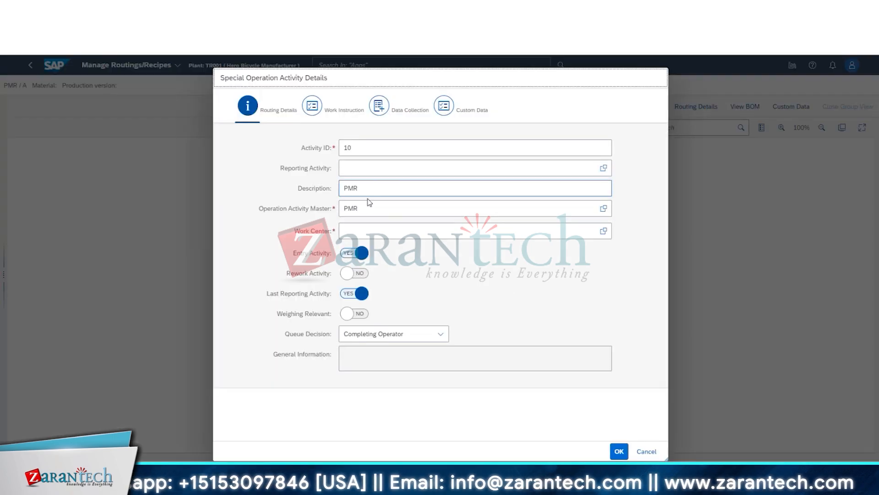
left_click_drag(360, 208, 324, 206)
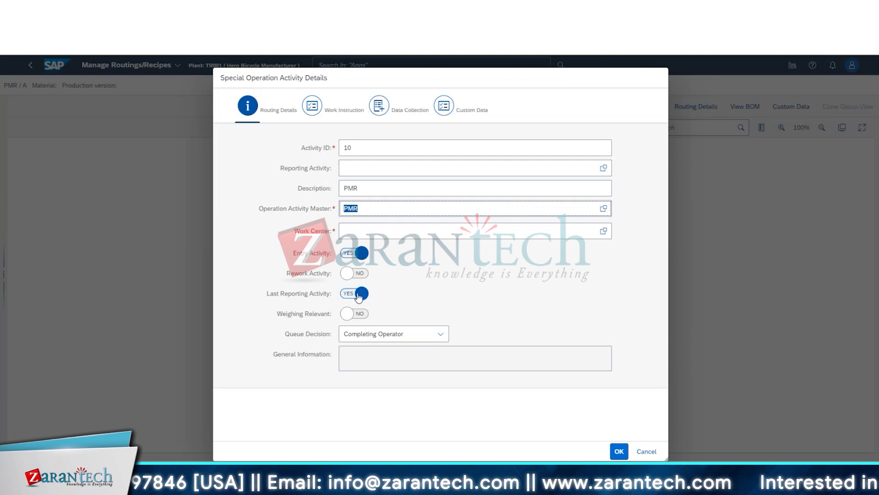
left_click(646, 451)
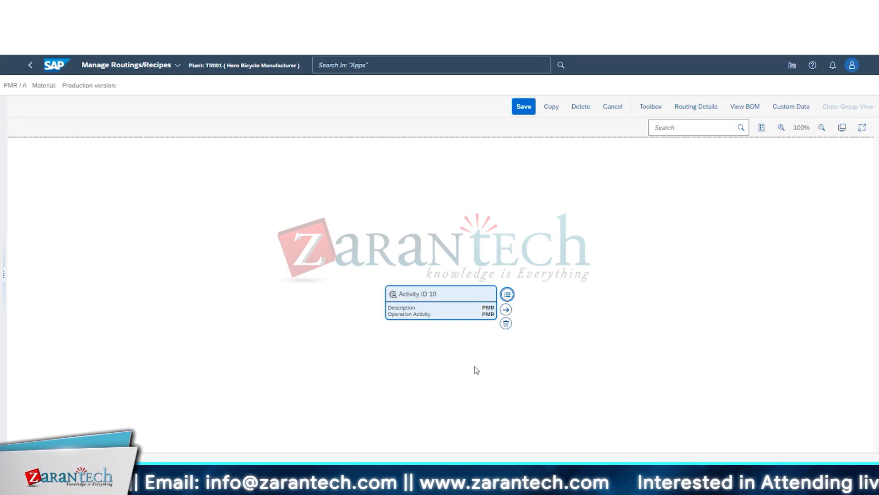
Step: Reopen the ROADBIKE2024_ASSEMBLY routing for WELDING RODS, check the end of its activity flow, and show the toolbox
left_click(32, 65)
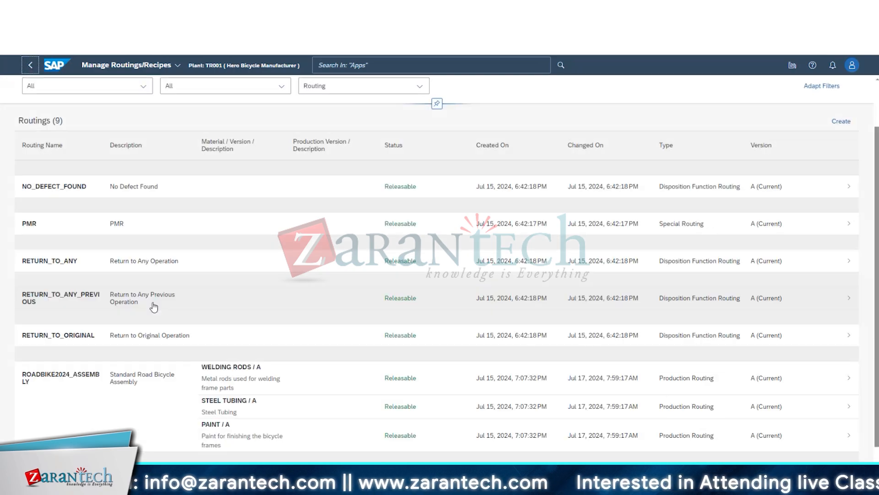
left_click(113, 395)
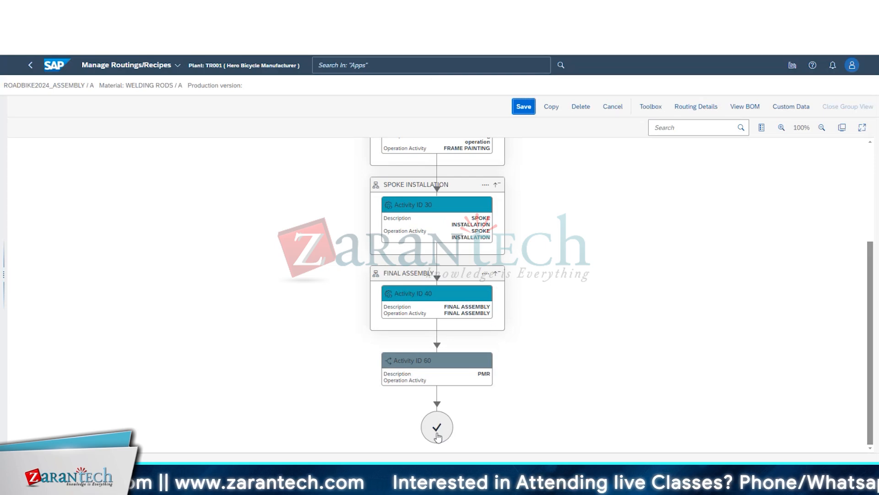
left_click(437, 435)
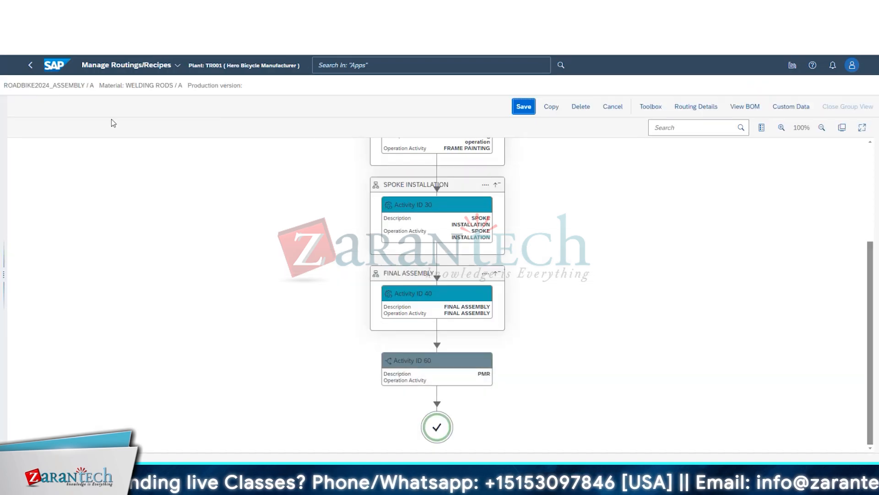
left_click(645, 109)
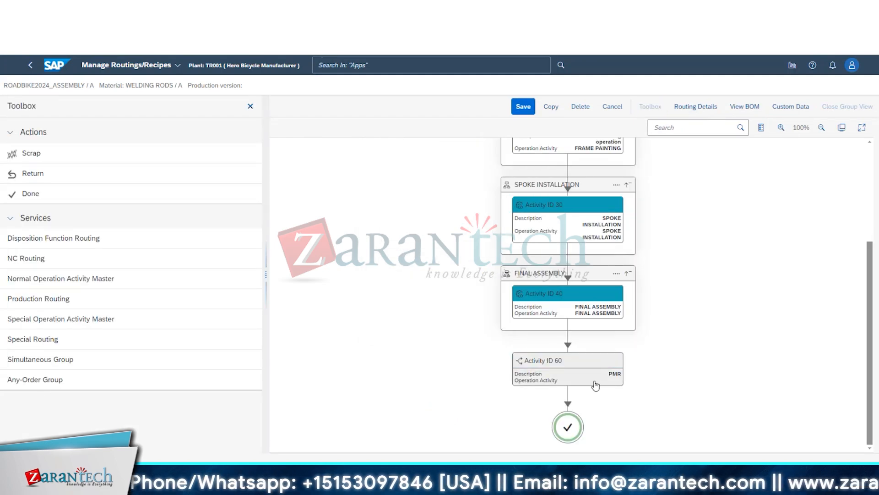
Step: Remove the link between activity 40 (FINAL ASSEMBLY) and activity 60 (PMR) in the routing
left_click(559, 364)
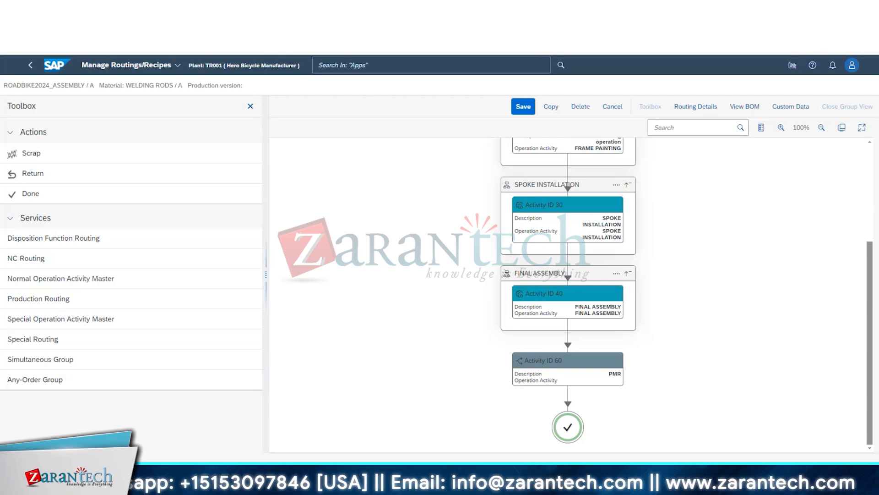
scroll(511, 299, "up", 3)
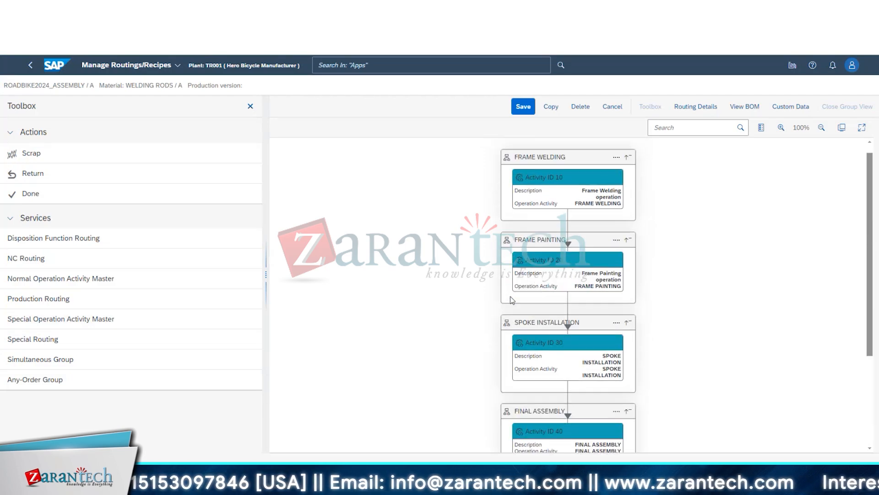
scroll(512, 300, "down", 3)
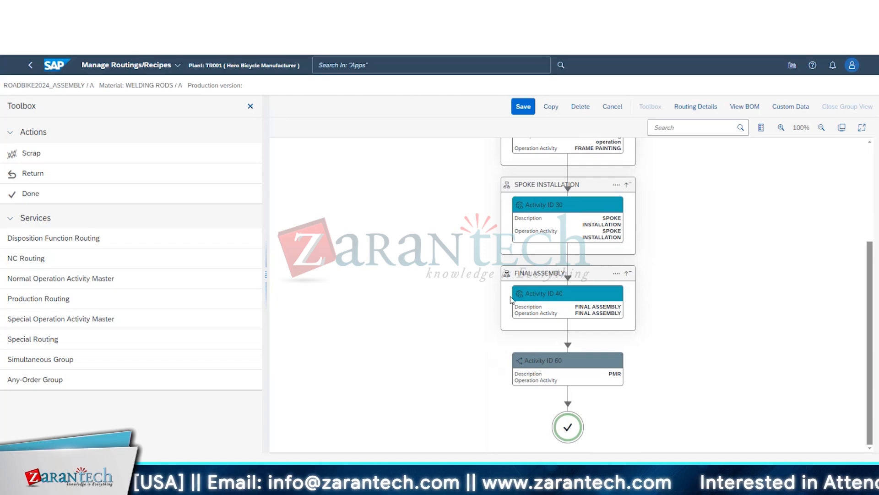
scroll(511, 300, "up", 5)
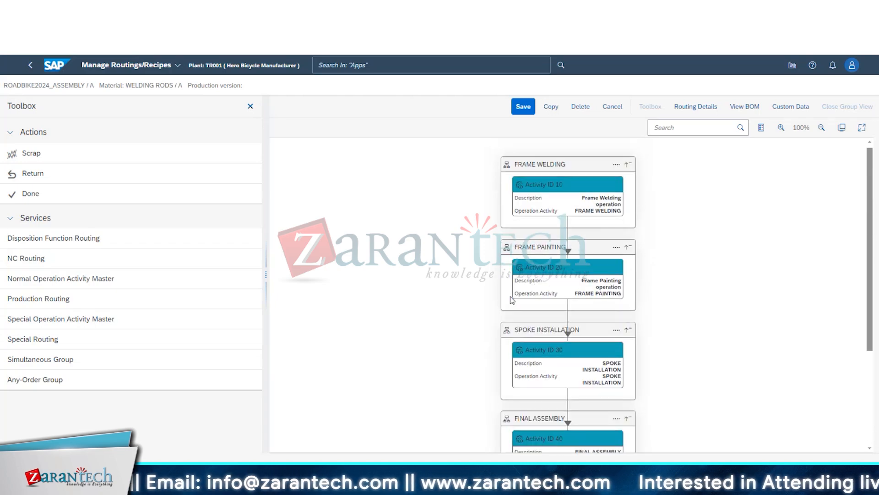
scroll(512, 300, "down", 3)
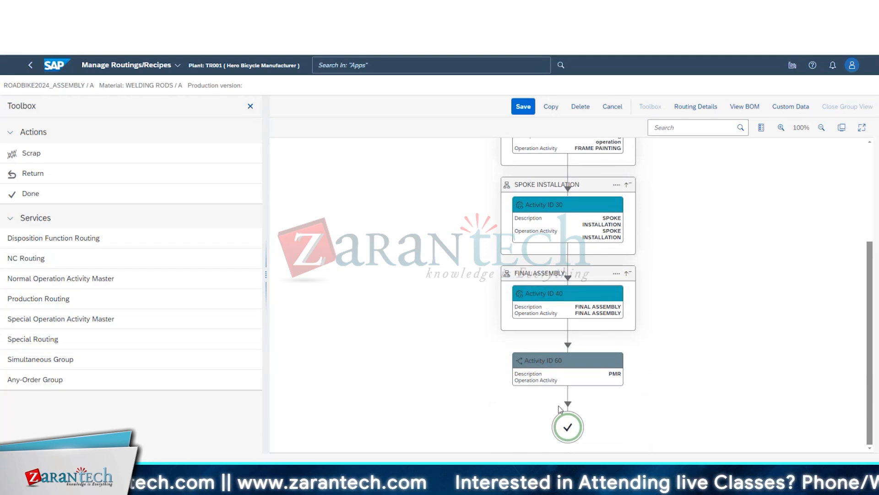
left_click(569, 345)
left_click(605, 335)
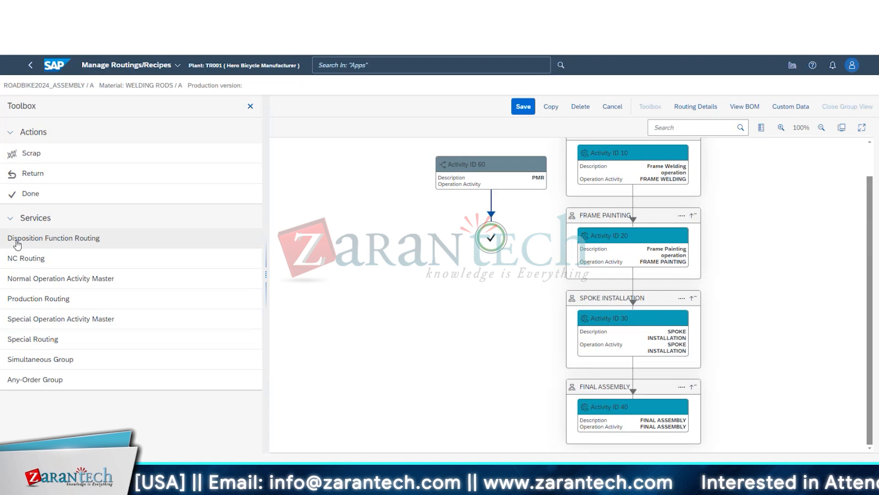
left_click(70, 244)
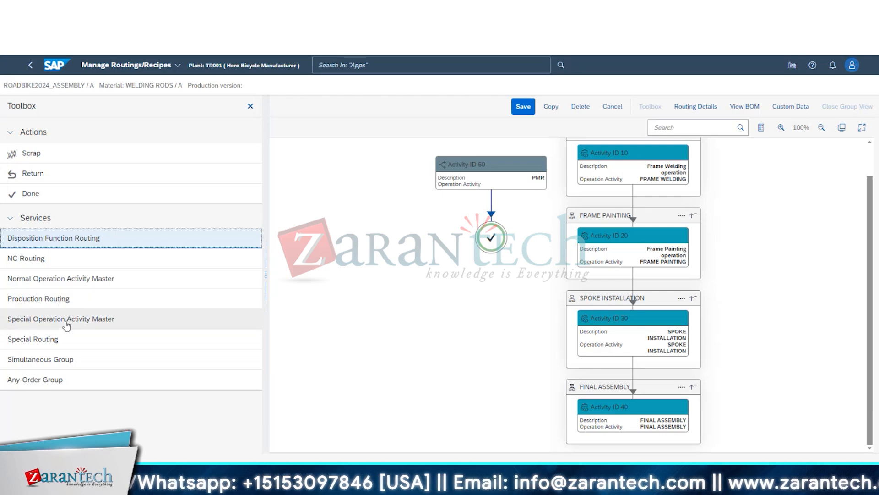
left_click_drag(34, 323, 84, 320)
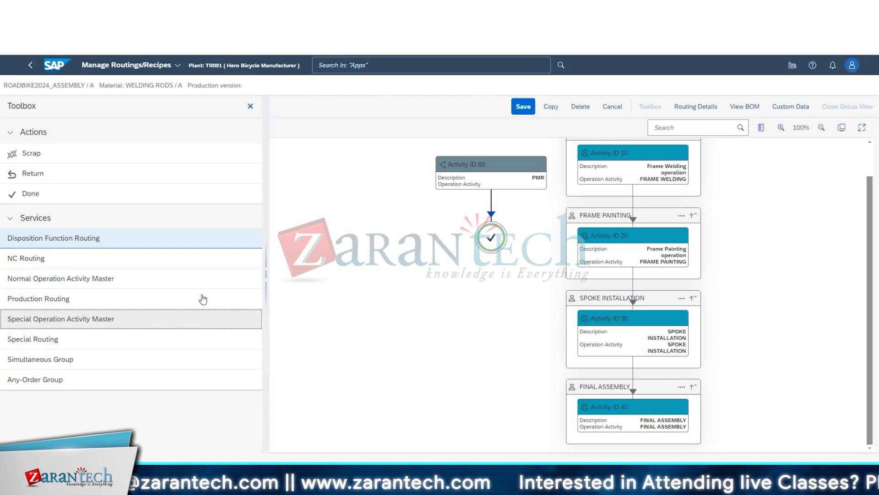
left_click(498, 187)
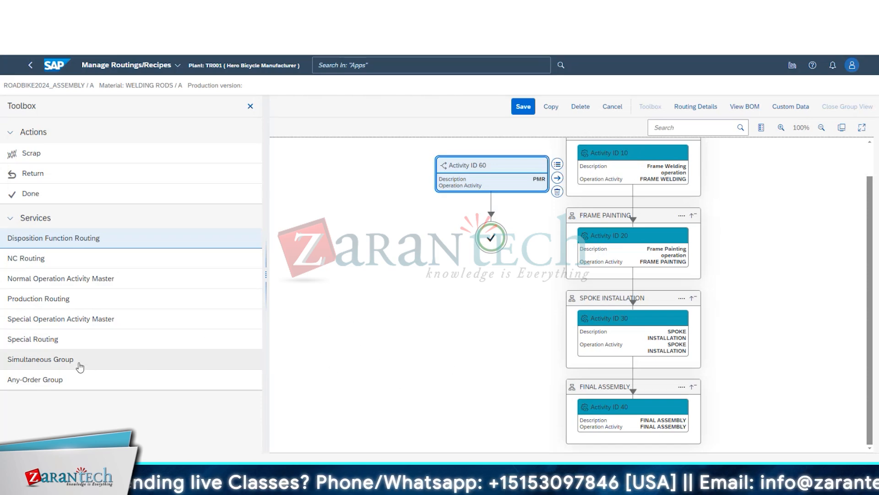
Step: Add a simultaneous group to the routing and link it to activity 60 (PMR) and activity 50 (Done)
left_click_drag(78, 362, 425, 287)
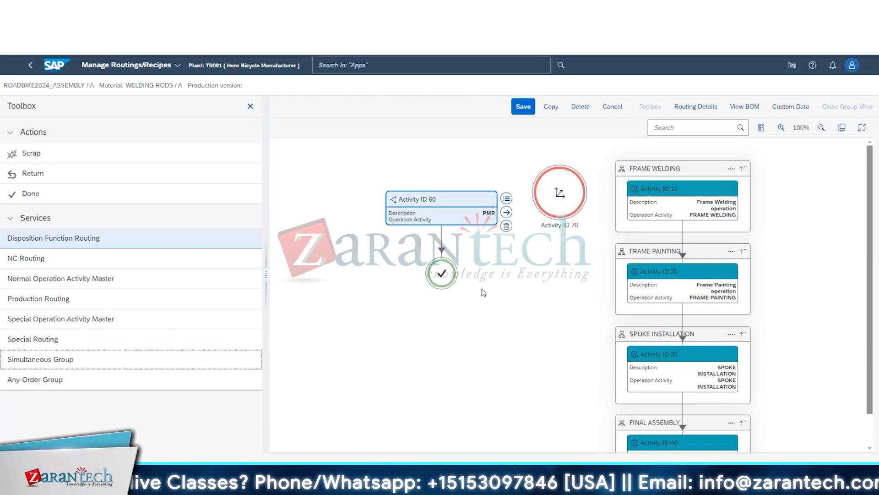
scroll(660, 412, "down", 2)
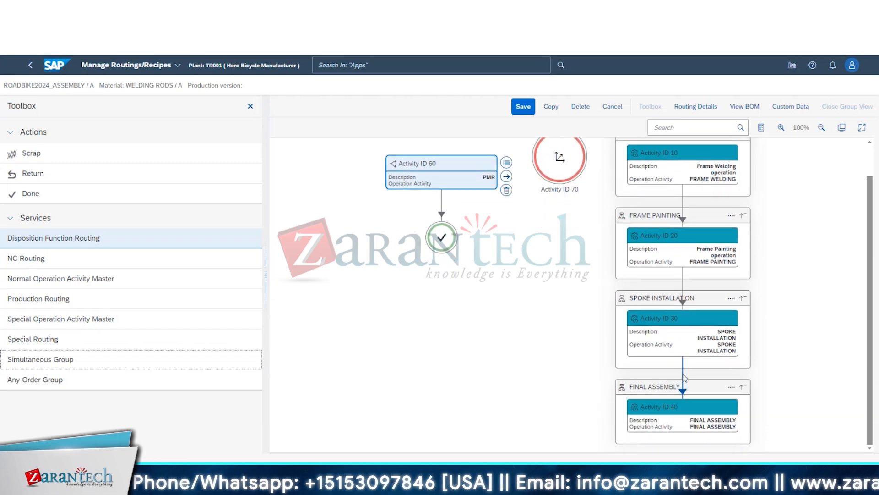
left_click(573, 159)
scroll(573, 158, "up", 2)
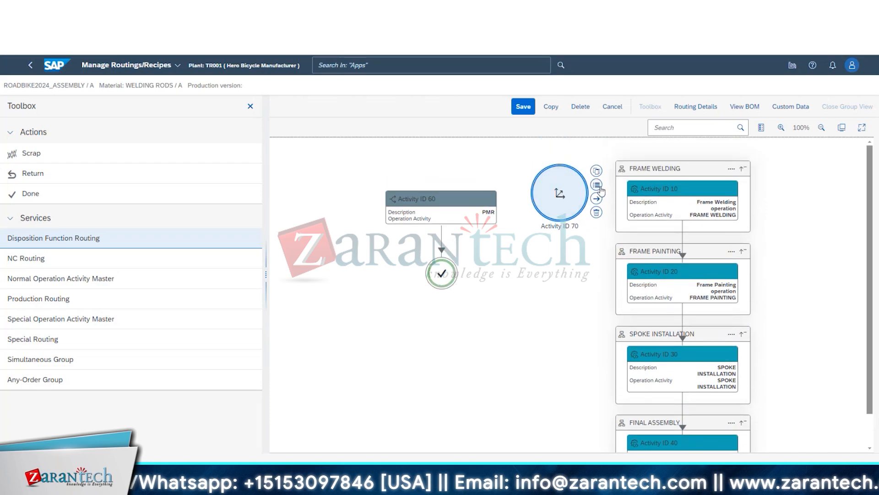
left_click(597, 200)
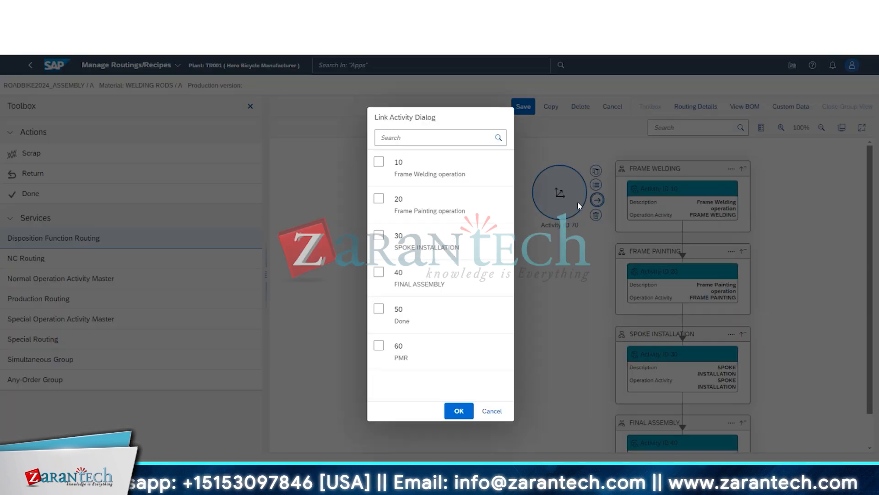
left_click(379, 346)
left_click(379, 324)
left_click(459, 410)
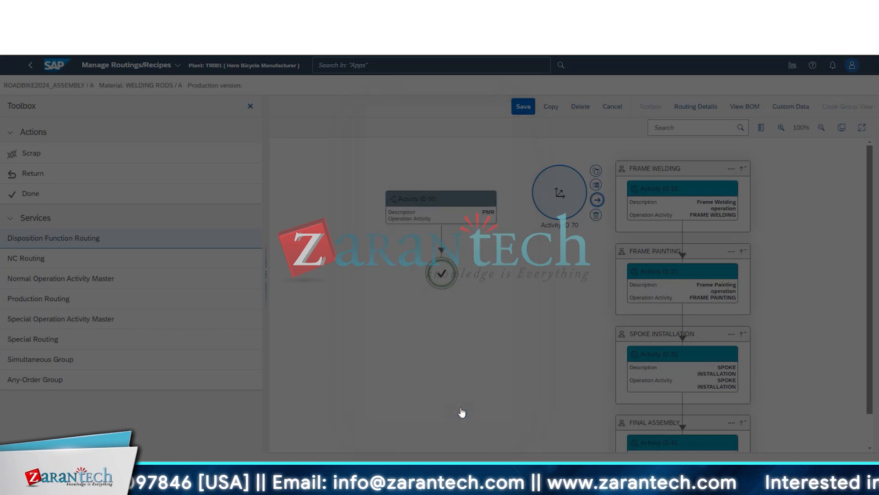
Step: Link activity 40 (FINAL ASSEMBLY) to the simultaneous group and check the resulting branch to PMR and Done
scroll(647, 438, "down", 2)
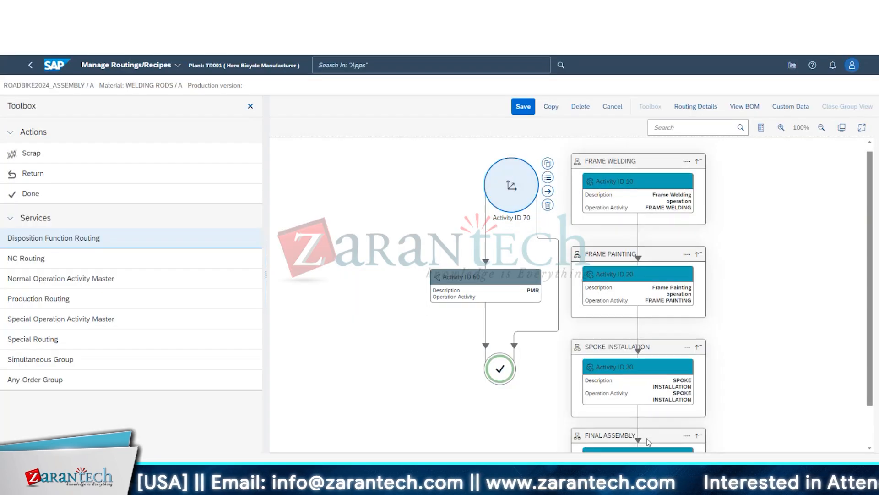
left_click(666, 424)
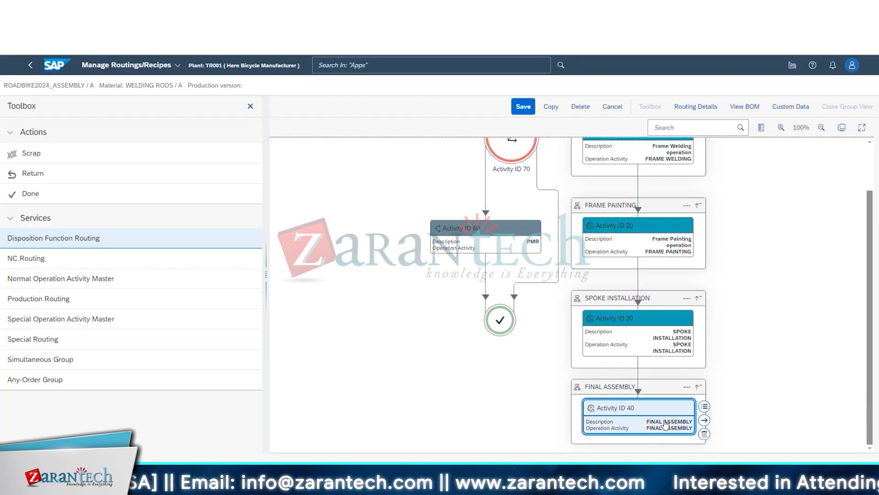
left_click(704, 420)
left_click(379, 347)
left_click(459, 410)
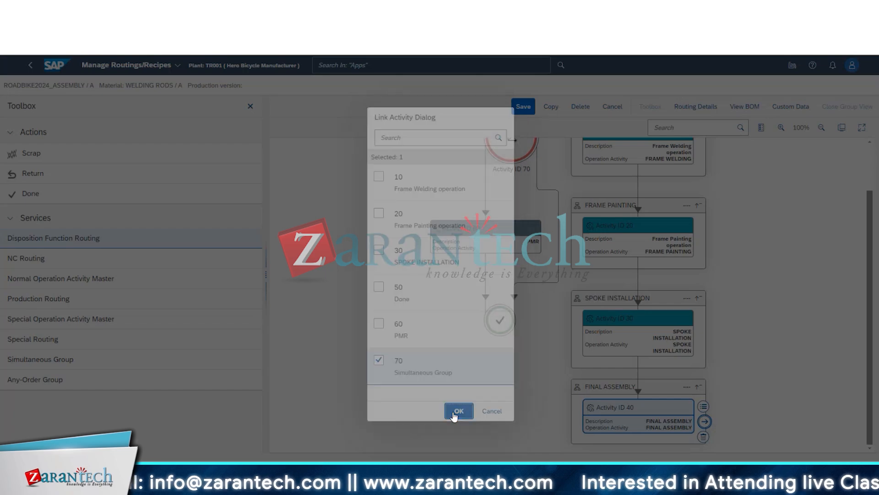
scroll(692, 274, "down", 1)
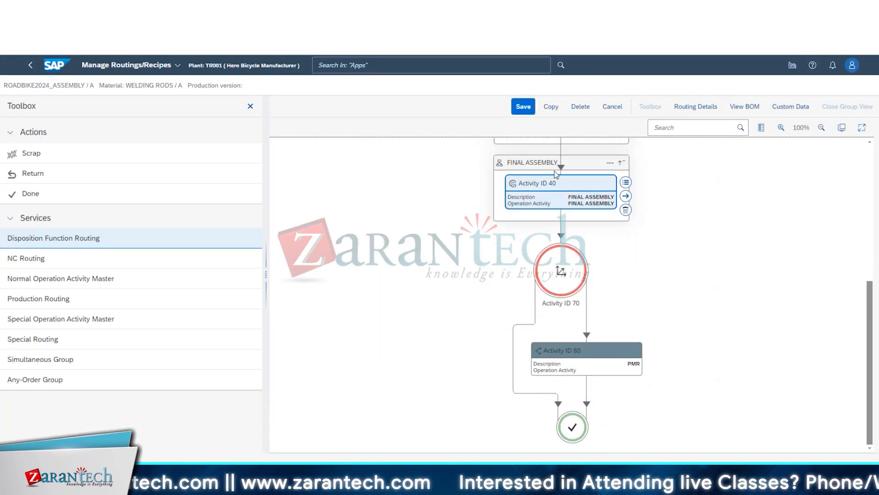
left_click(561, 279)
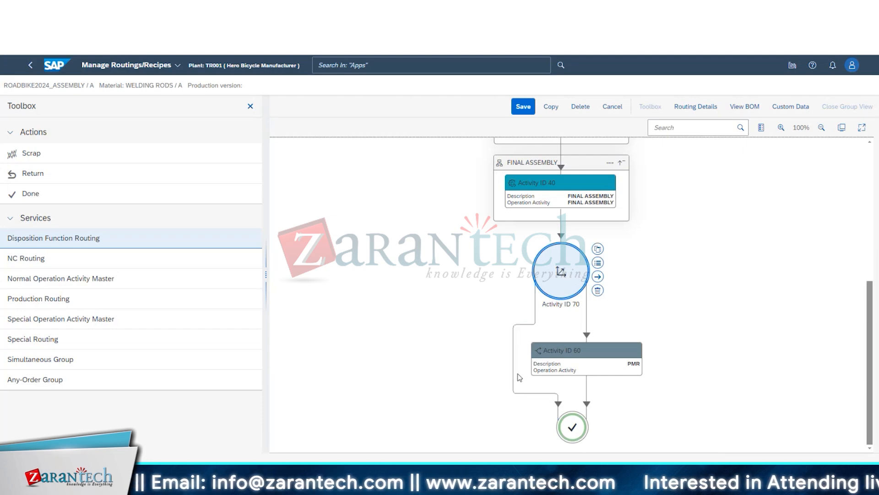
scroll(441, 375, "up", 4)
scroll(441, 375, "down", 4)
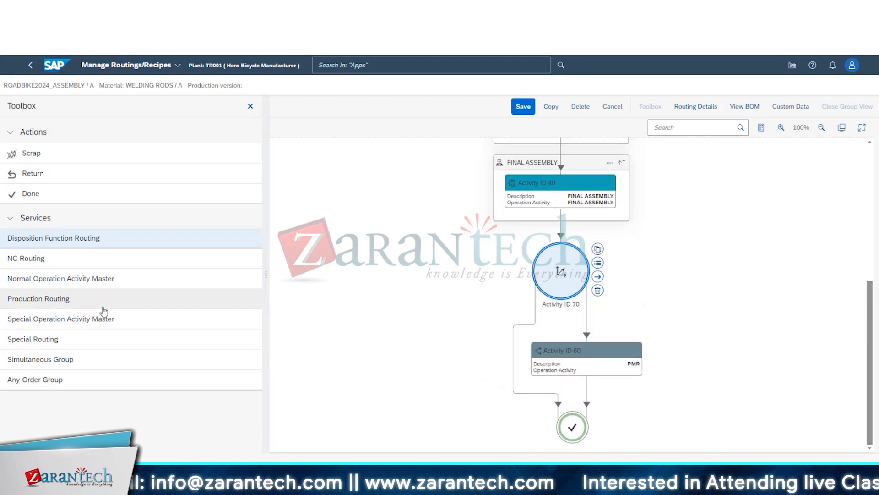
Step: Add a production routing activity, choose ROADBIKE2024_ASSEMBLY version A in its details, and cancel the details dialog
left_click_drag(154, 298, 455, 347)
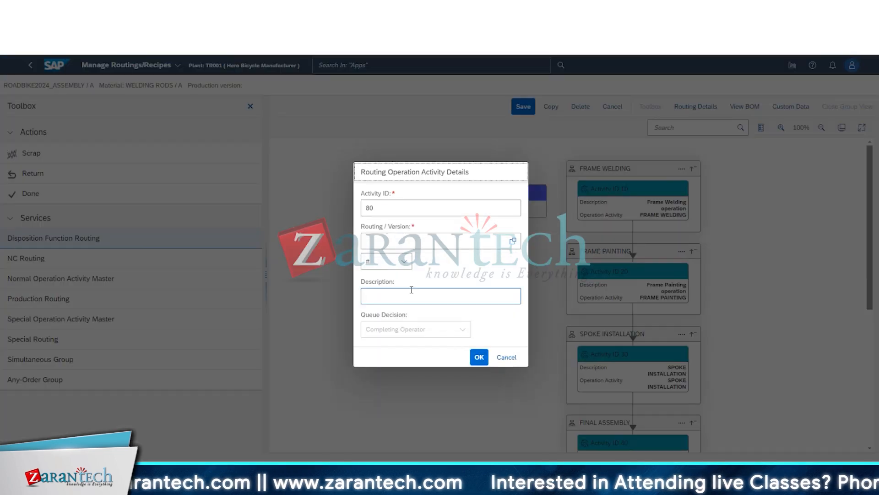
left_click(513, 240)
left_click(225, 197)
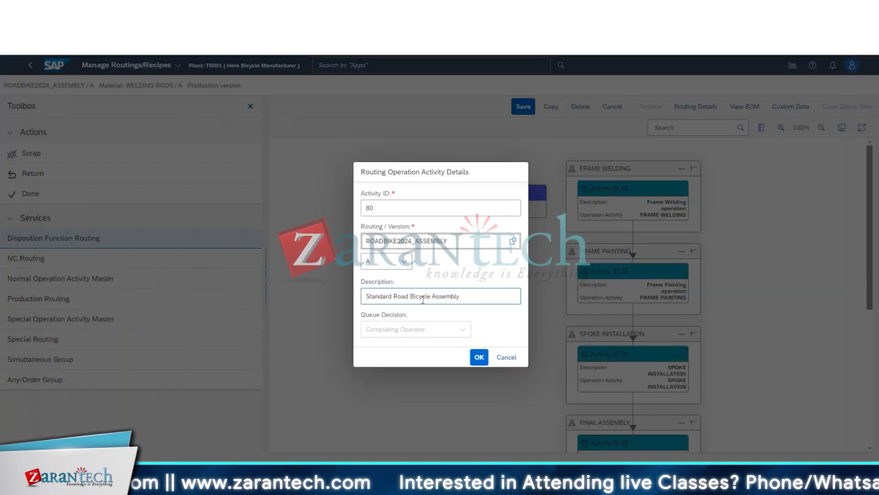
left_click(506, 357)
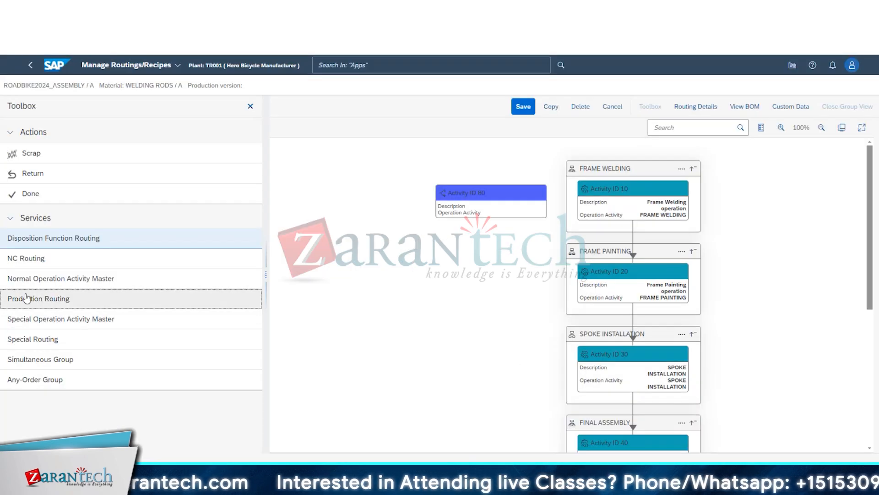
scroll(507, 348, "down", 6)
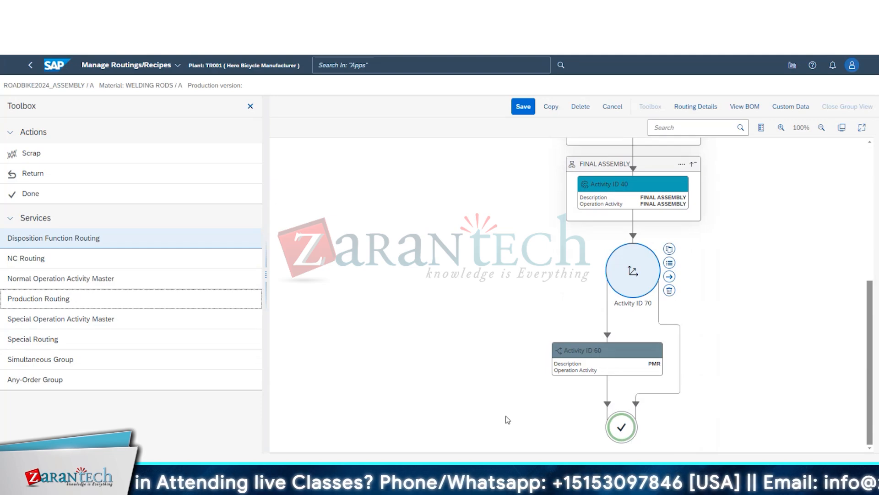
Step: Add a normal operation activity with reporting activity 90 and FRAME WELDING as its operation activity master
left_click_drag(27, 278, 389, 274)
left_click(381, 167)
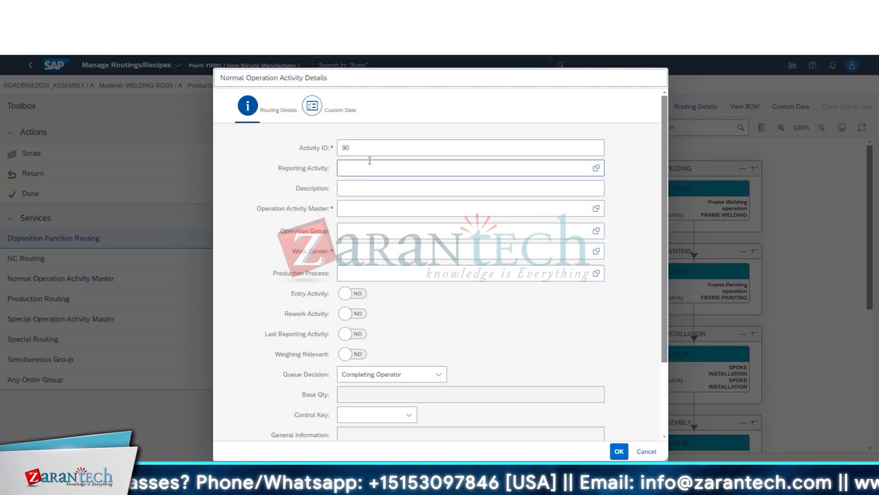
left_click(369, 167)
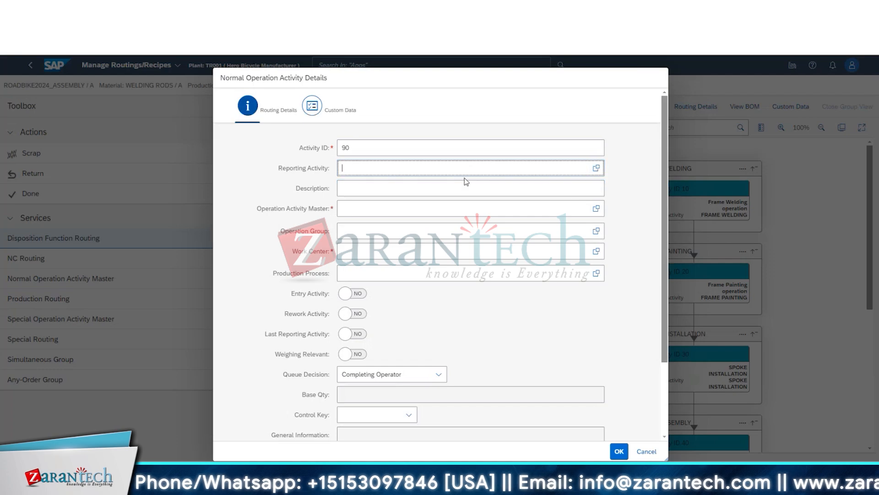
type("90")
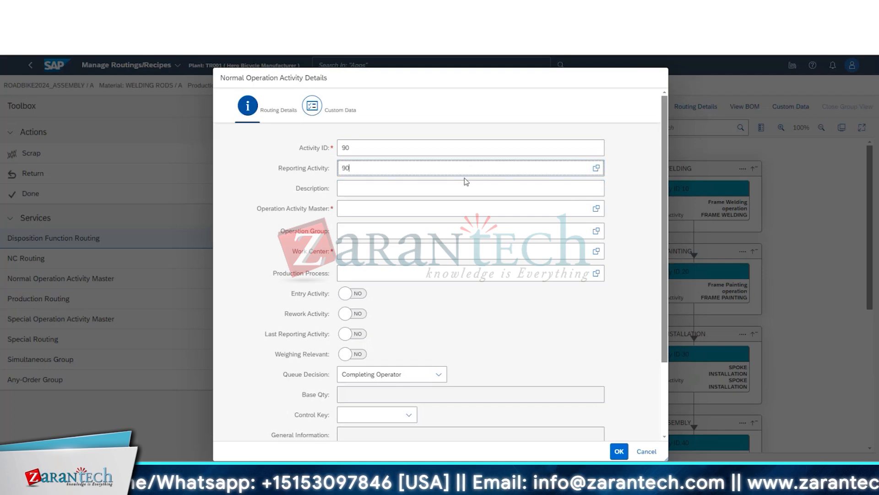
left_click(596, 209)
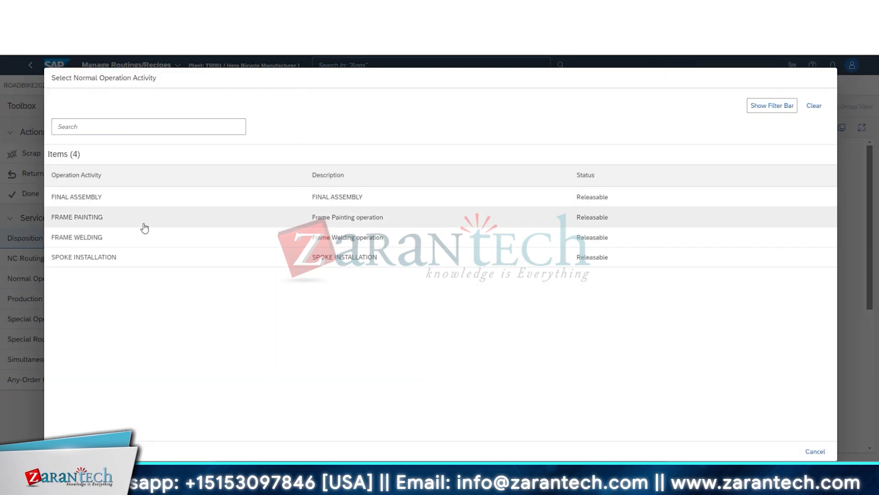
left_click(129, 241)
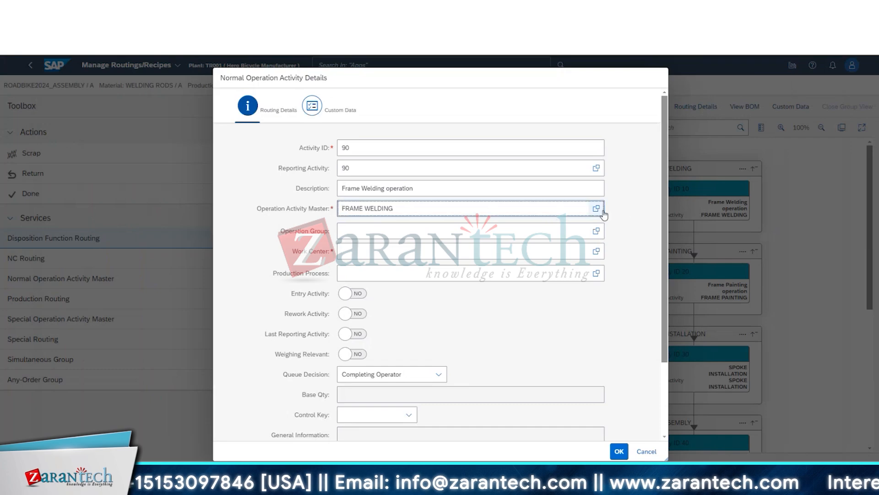
left_click(597, 209)
left_click(89, 197)
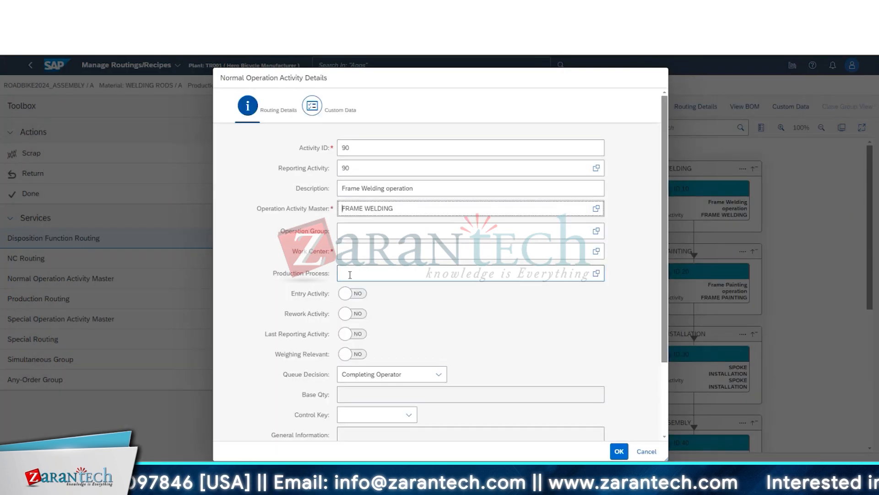
Step: Set the new operation activity's work center to WC-WASSY and confirm its details
left_click(596, 251)
left_click(62, 222)
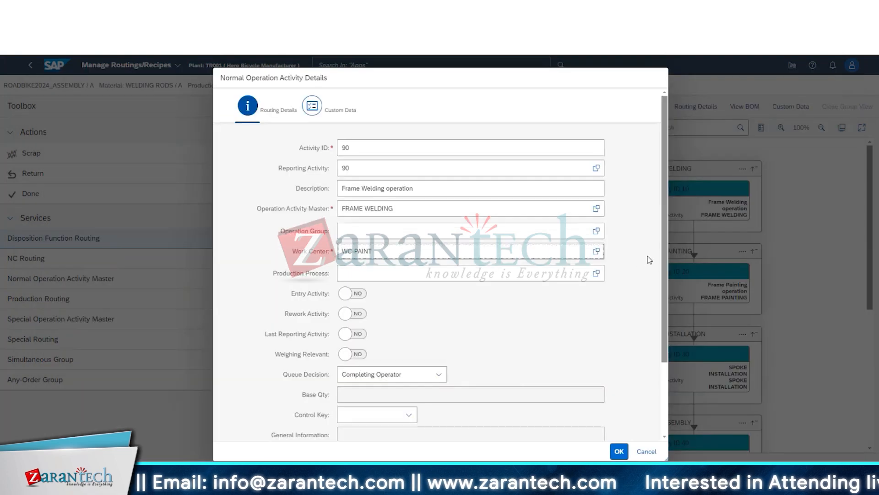
left_click(595, 250)
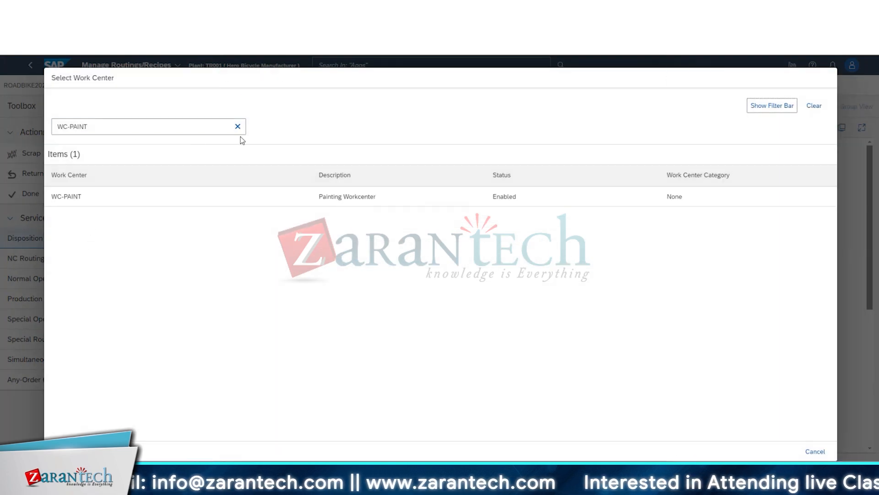
left_click(238, 127)
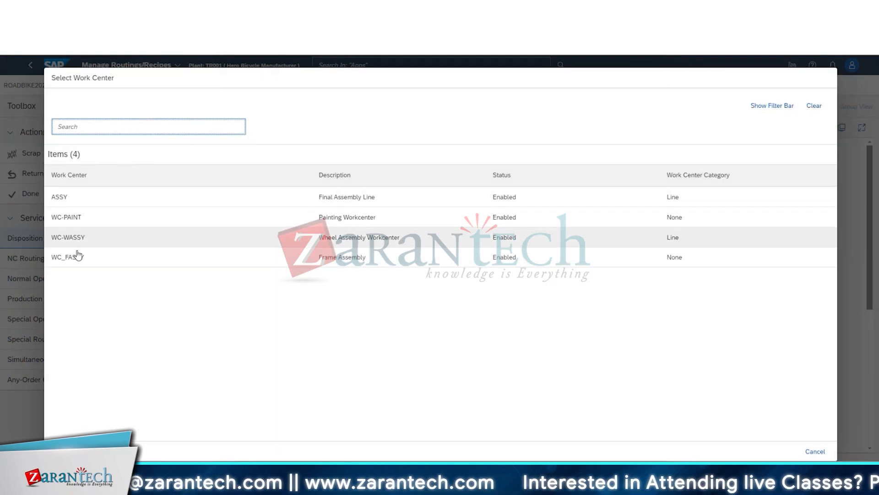
left_click(87, 236)
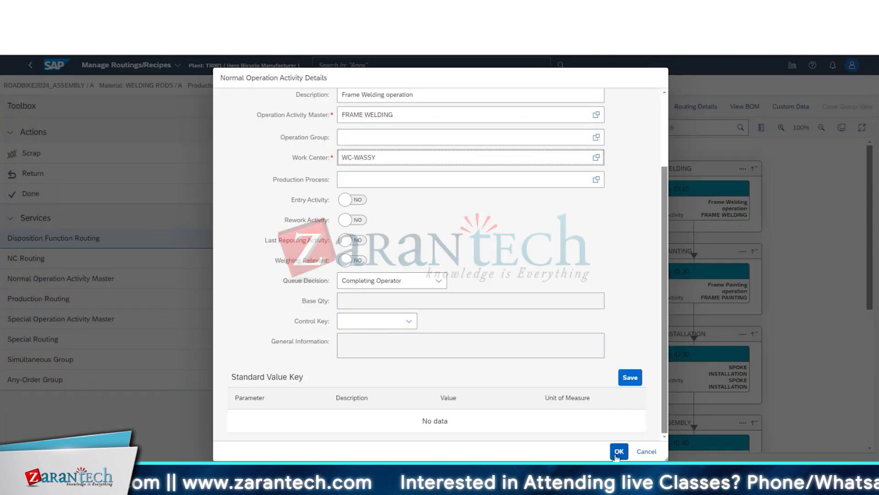
left_click(618, 452)
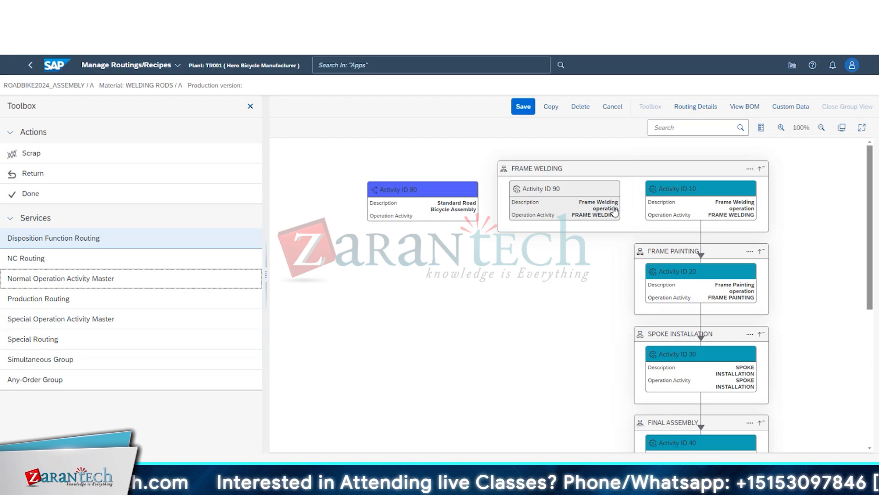
Step: Delete activity 90 from the FRAME WELDING group and check the remaining flow down to Done
left_click(551, 203)
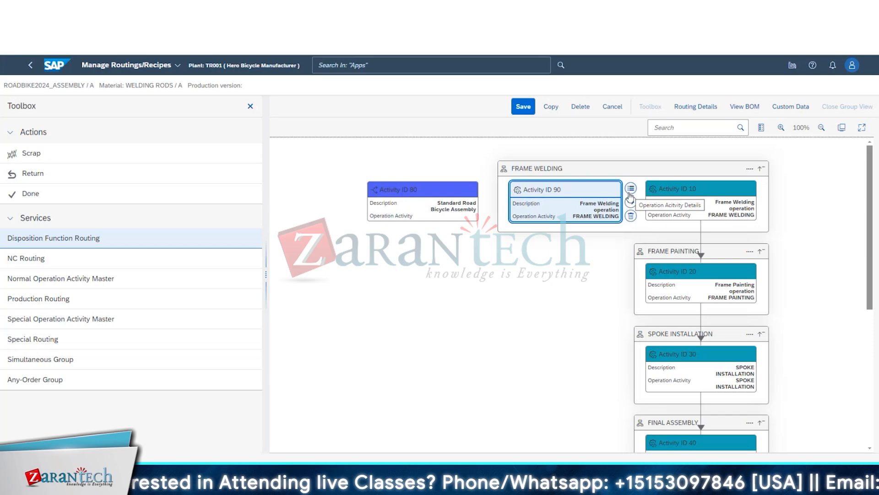
left_click(632, 216)
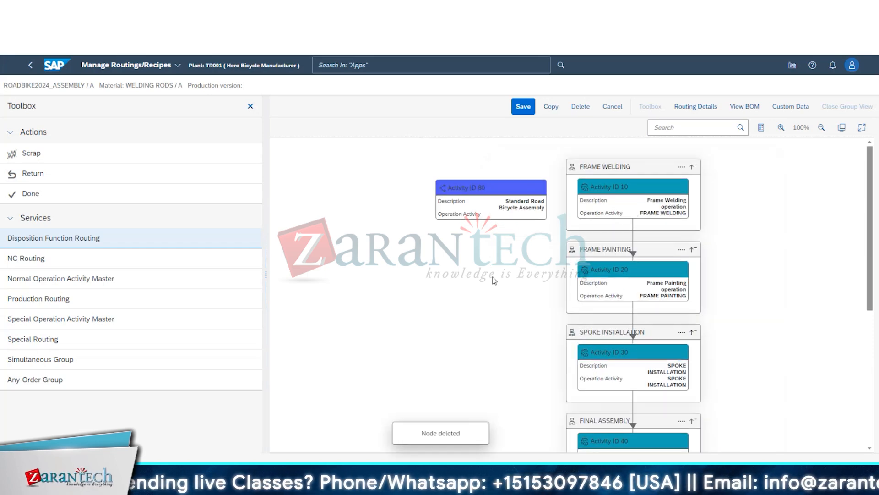
scroll(499, 298, "down", 5)
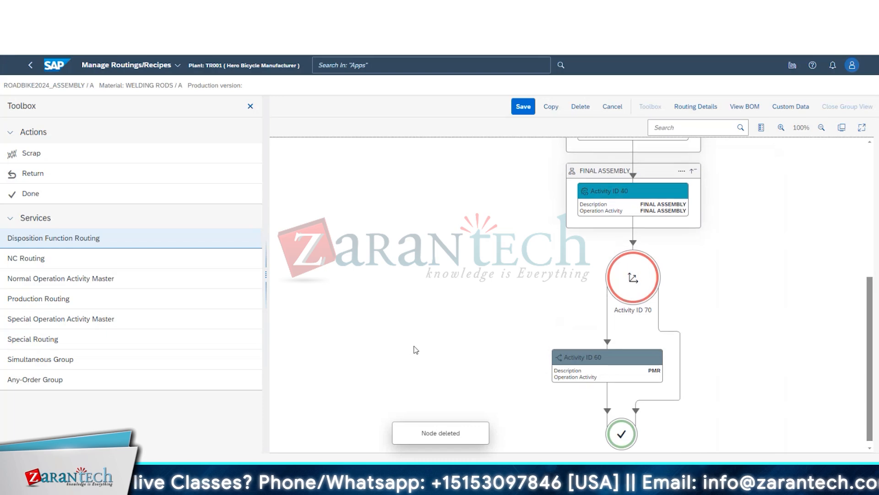
scroll(415, 350, "up", 5)
scroll(527, 315, "down", 5)
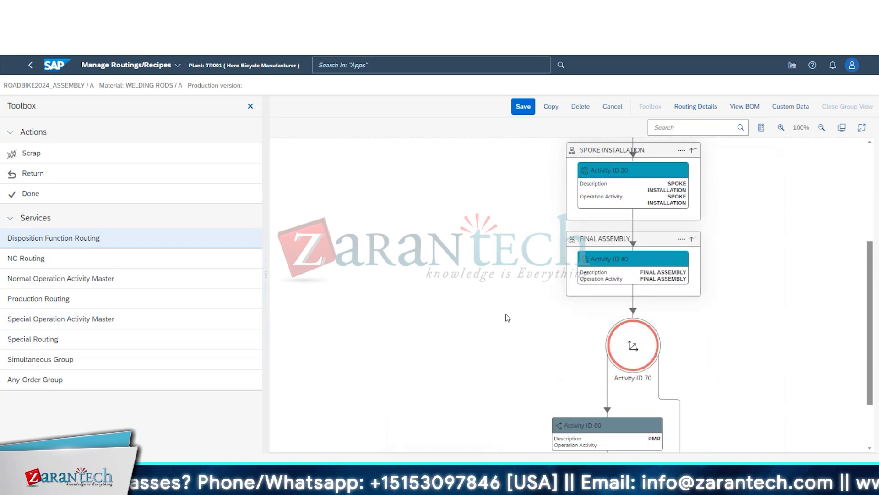
scroll(506, 316, "up", 5)
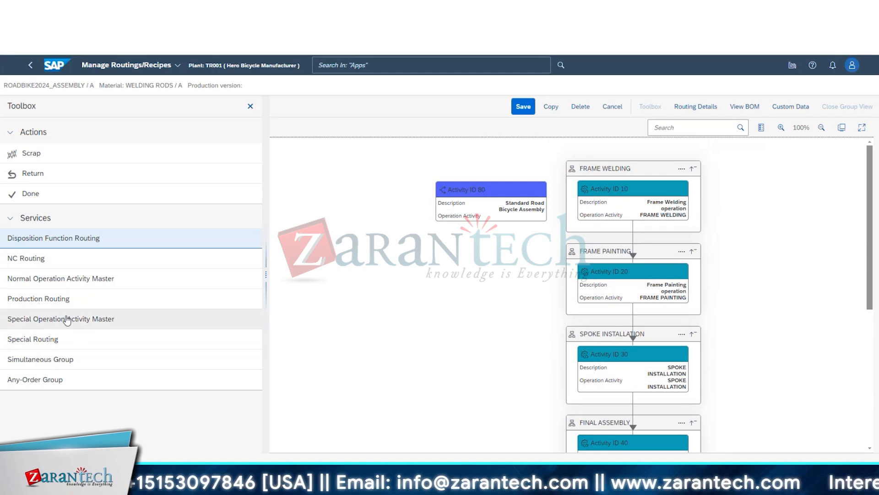
Step: Add a production routing activity with ID 90 that uses ROADBIKE2024_ASSEMBLY version A, and confirm its details
left_click_drag(56, 301, 342, 293)
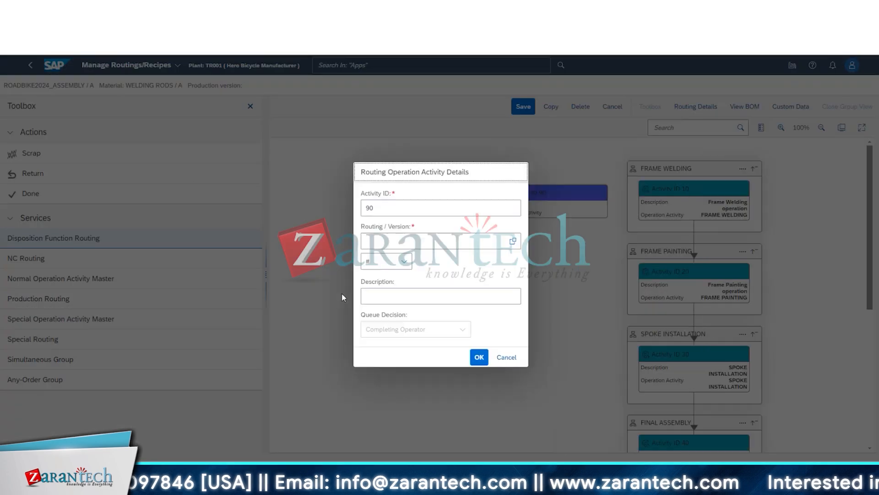
left_click(384, 247)
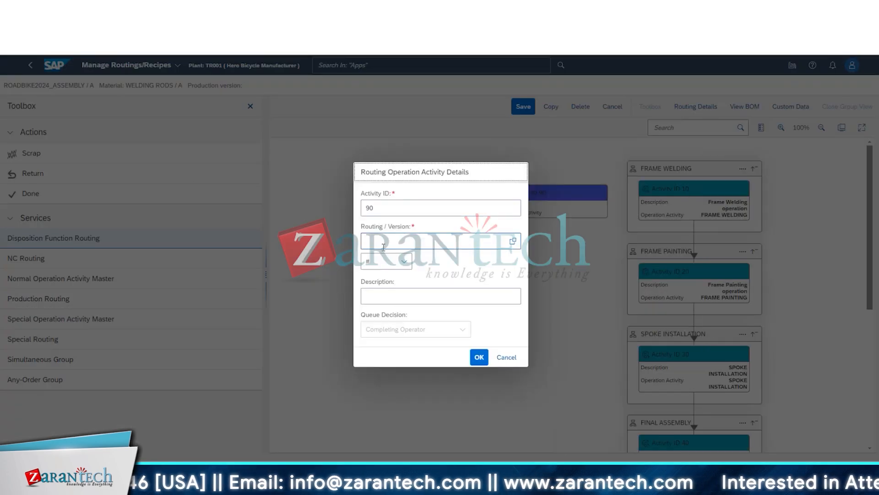
left_click(511, 240)
left_click(196, 201)
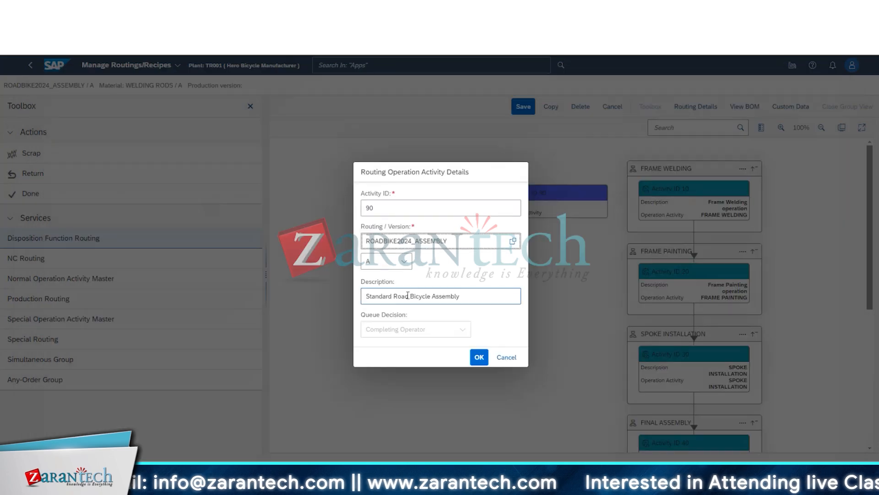
left_click(479, 356)
scroll(496, 347, "down", 5)
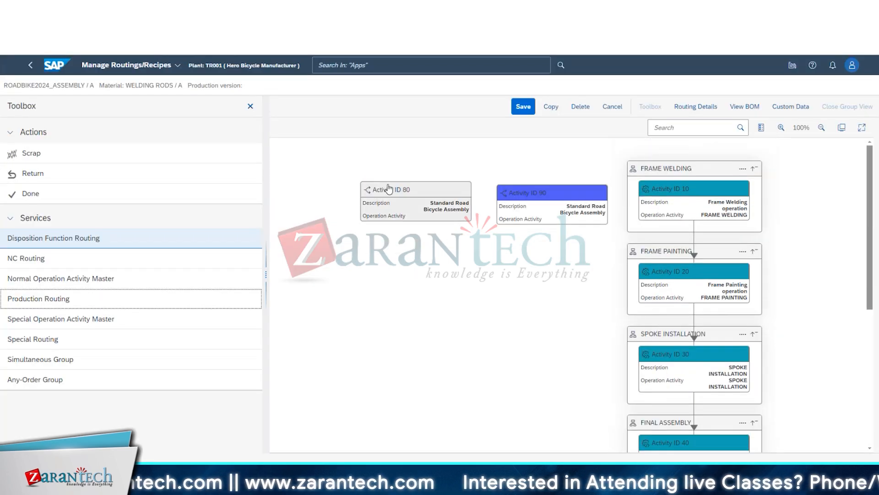
Step: Delete the two unlinked Standard Road Bicycle Assembly activities, 80 and 90, from the routing
left_click(427, 214)
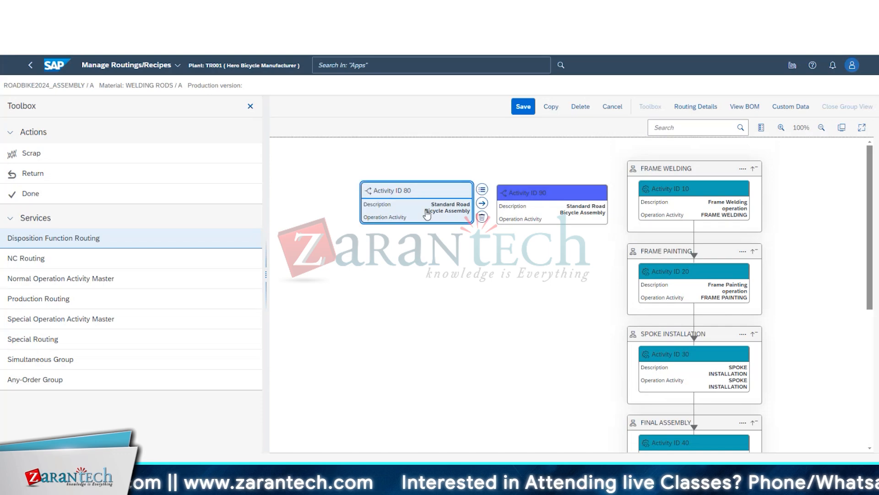
left_click(480, 216)
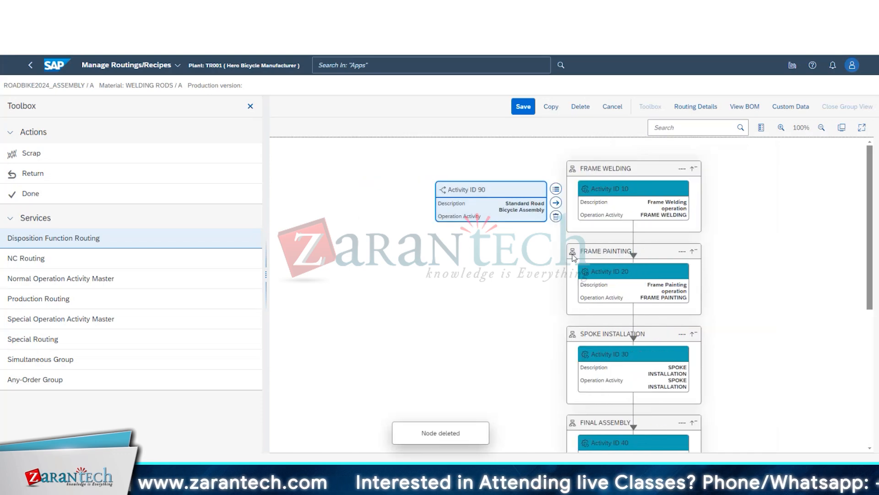
left_click(556, 216)
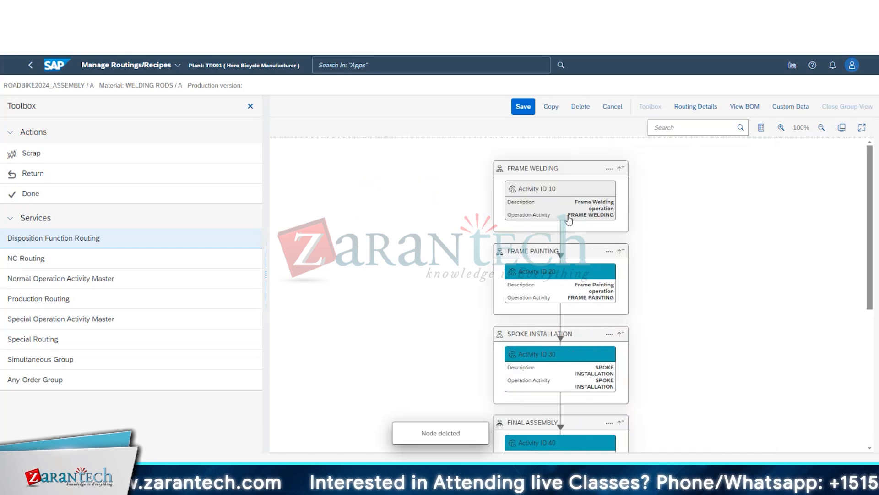
Step: Examine the FRAME WELDING group's details, activity 10's routing details, and the flow from frame welding to Done
left_click(610, 169)
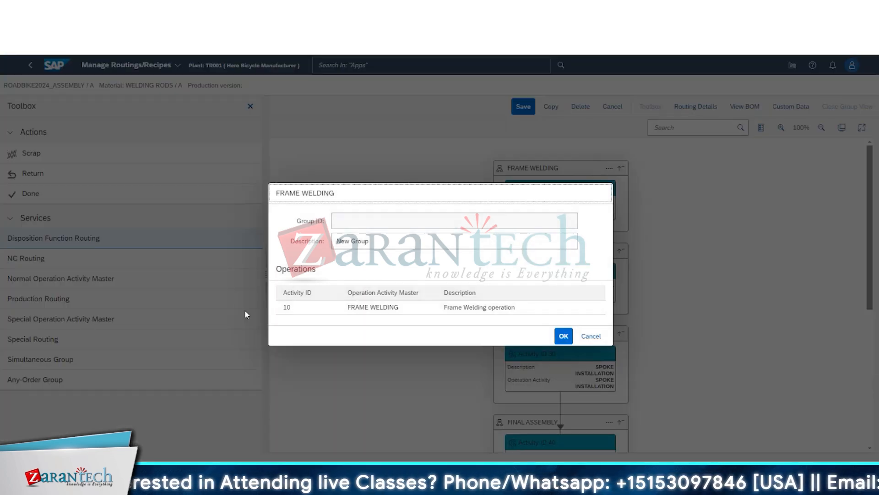
left_click(582, 339)
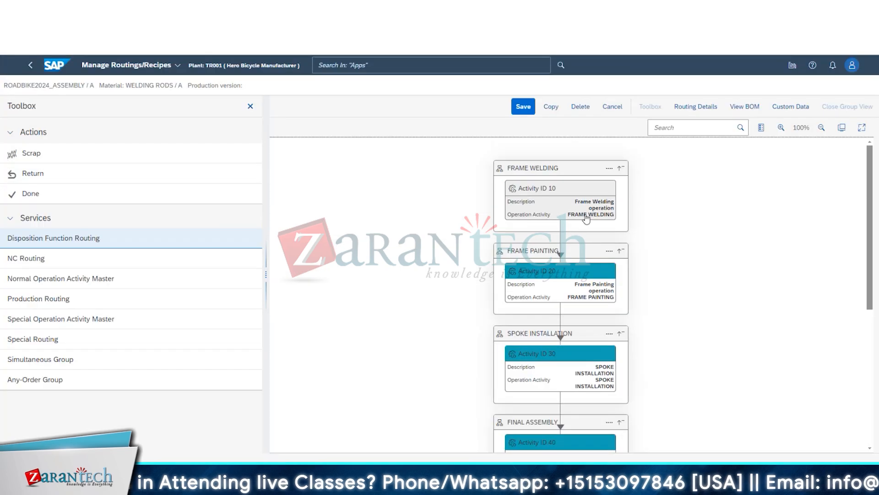
left_click(628, 189)
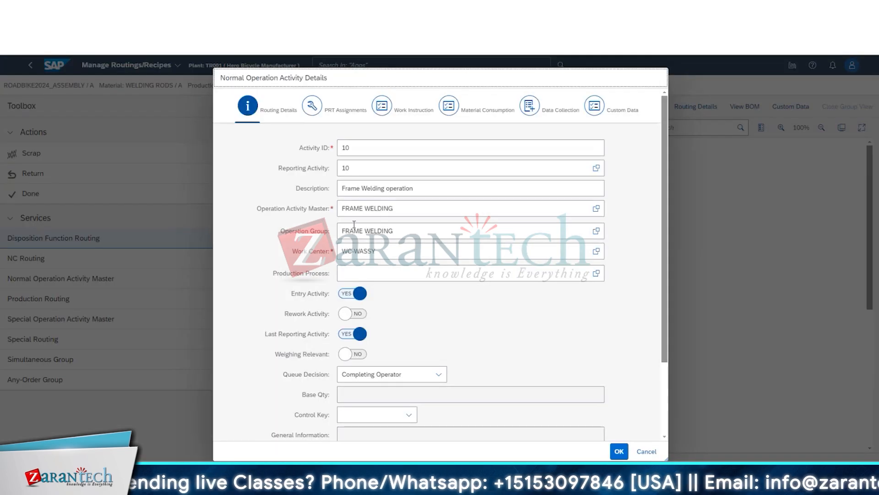
scroll(351, 411, "down", 3)
scroll(351, 411, "up", 3)
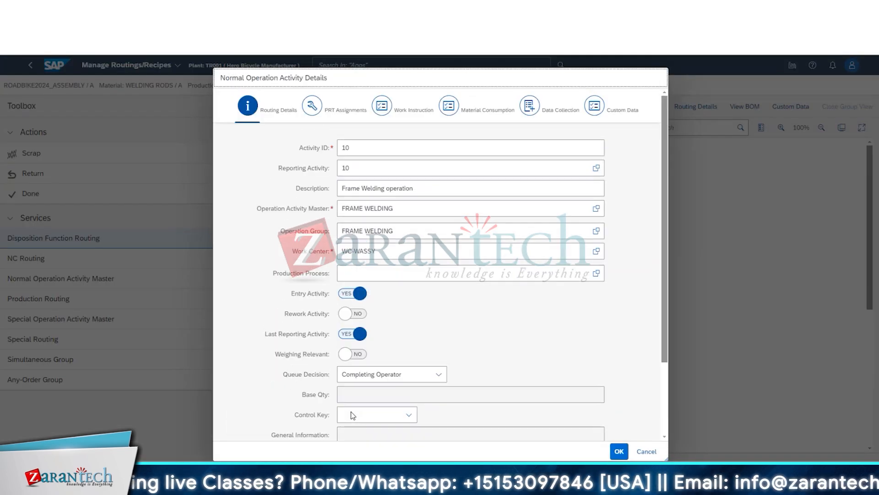
left_click(647, 451)
scroll(592, 265, "down", 5)
scroll(591, 264, "up", 3)
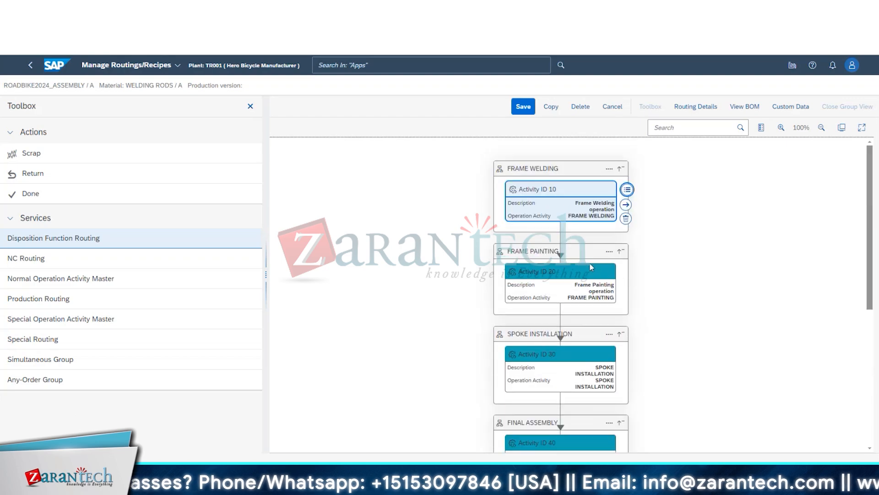
scroll(530, 260, "down", 5)
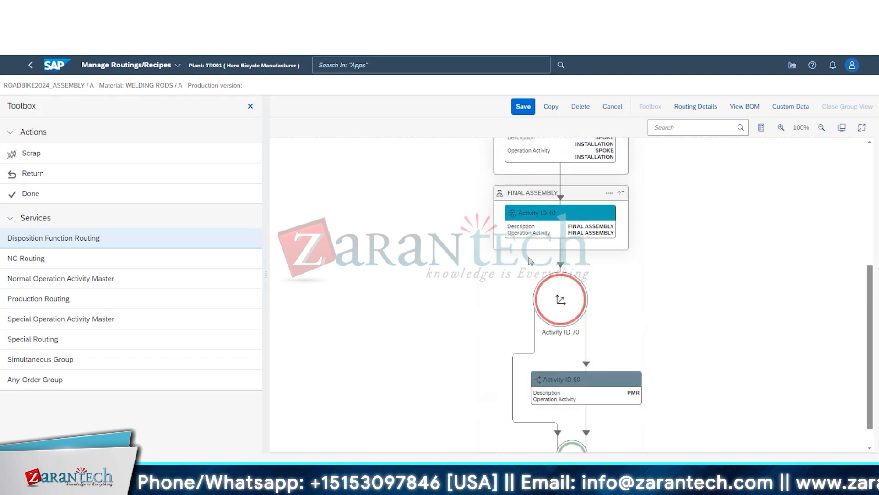
scroll(530, 260, "up", 4)
scroll(530, 260, "up", 1)
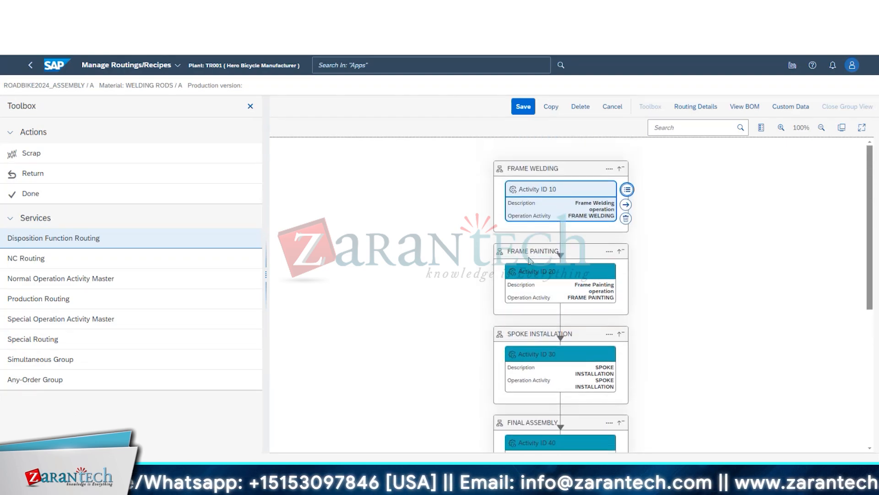
scroll(522, 270, "down", 5)
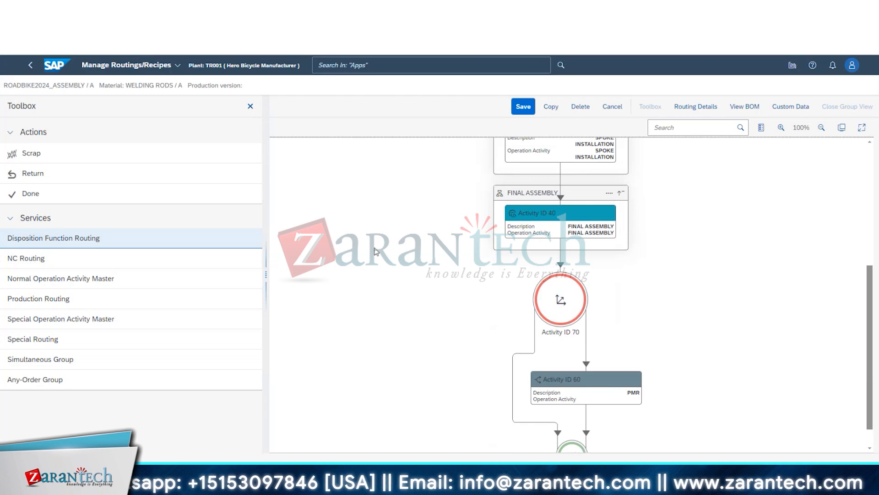
Step: Add a normal operation activity, browse the available operation activity masters, and cancel its details dialog
left_click_drag(97, 298, 413, 268)
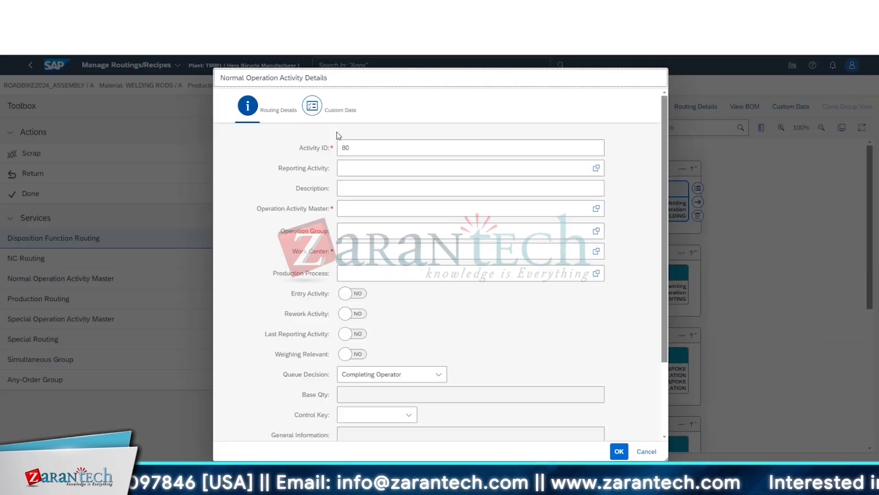
left_click(596, 209)
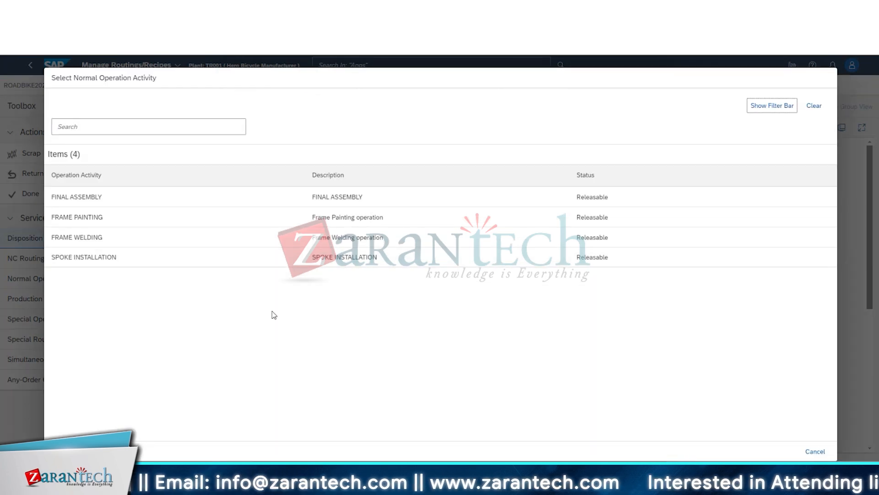
left_click(800, 449)
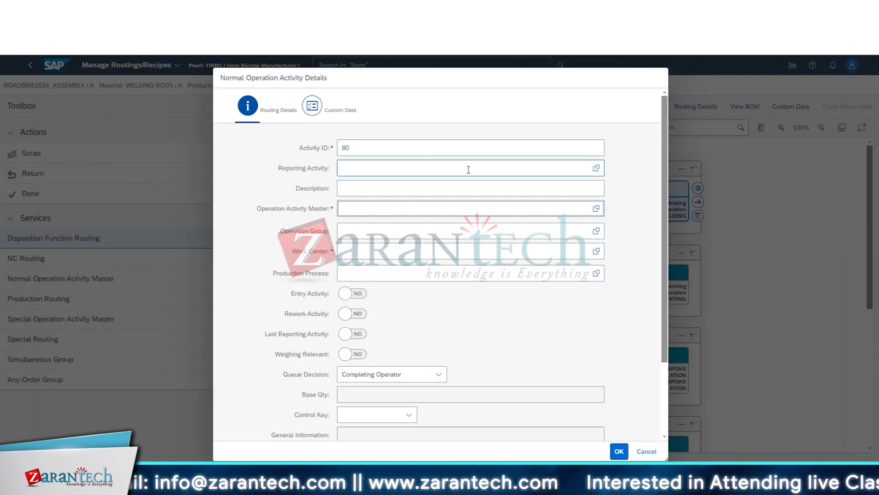
left_click(661, 451)
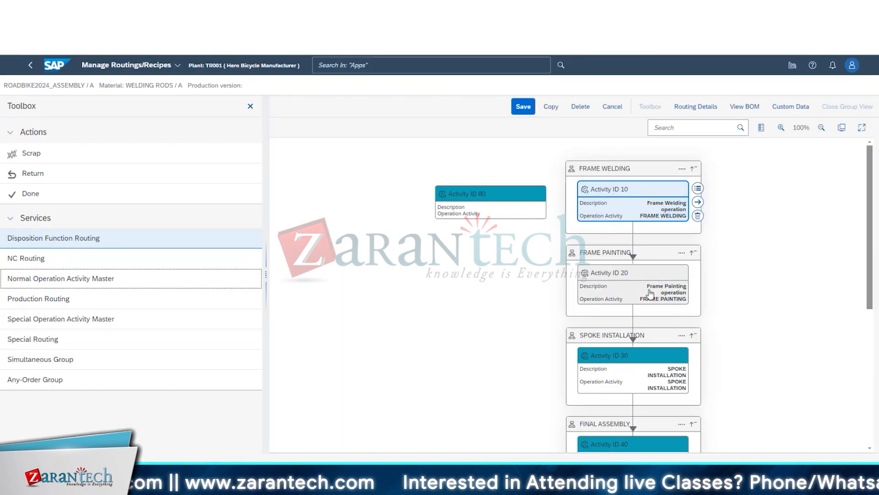
Step: Review the routing flow once more, cancel editing, and confirm leaving for the routings list
scroll(650, 293, "down", 4)
scroll(542, 337, "up", 4)
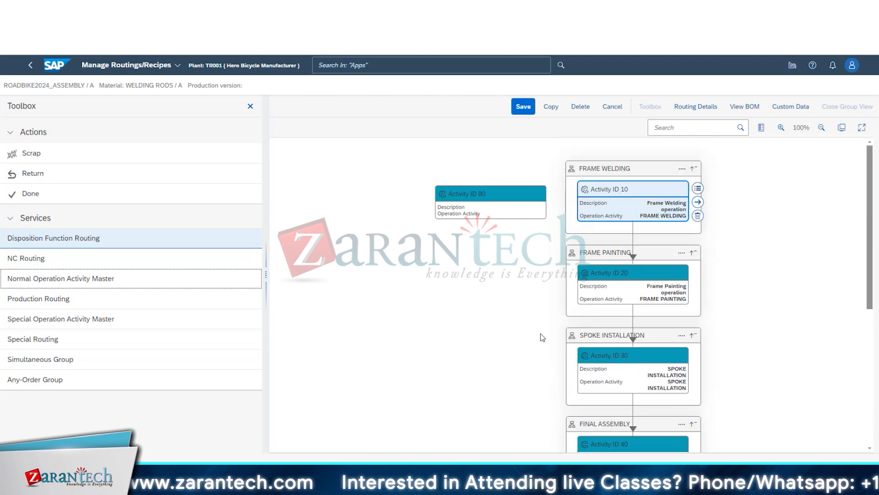
scroll(542, 336, "down", 5)
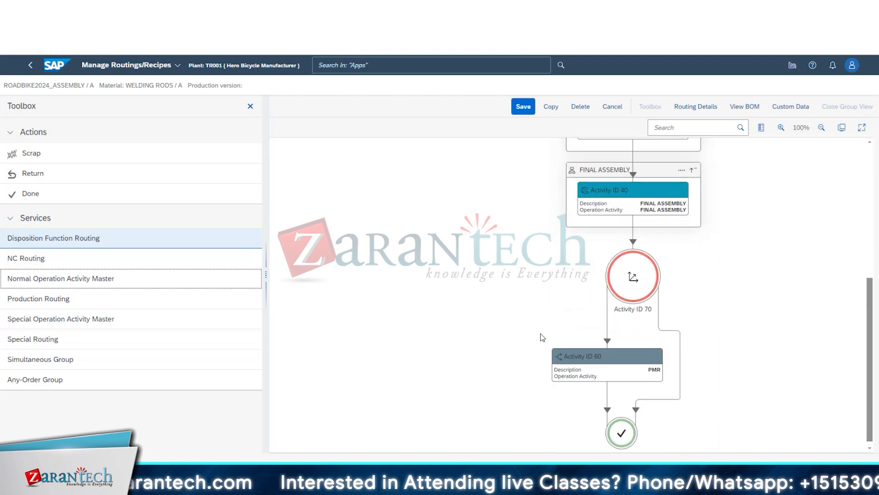
scroll(542, 335, "up", 6)
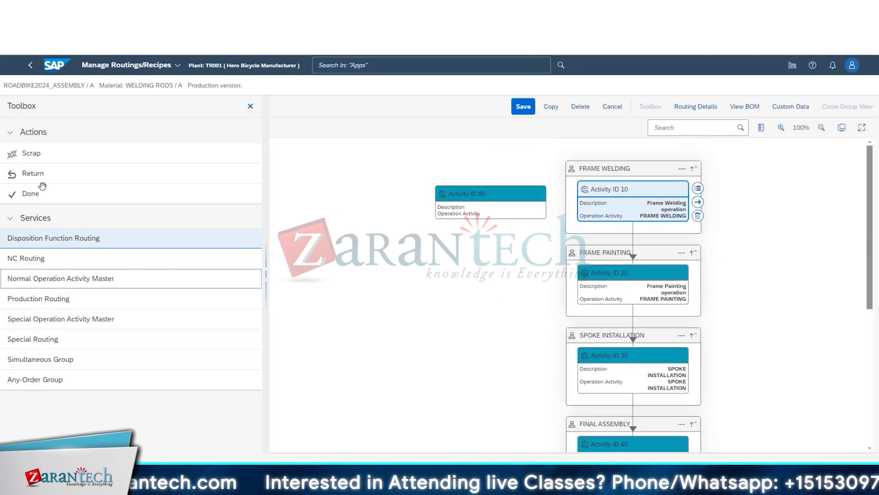
left_click(592, 110)
left_click(456, 284)
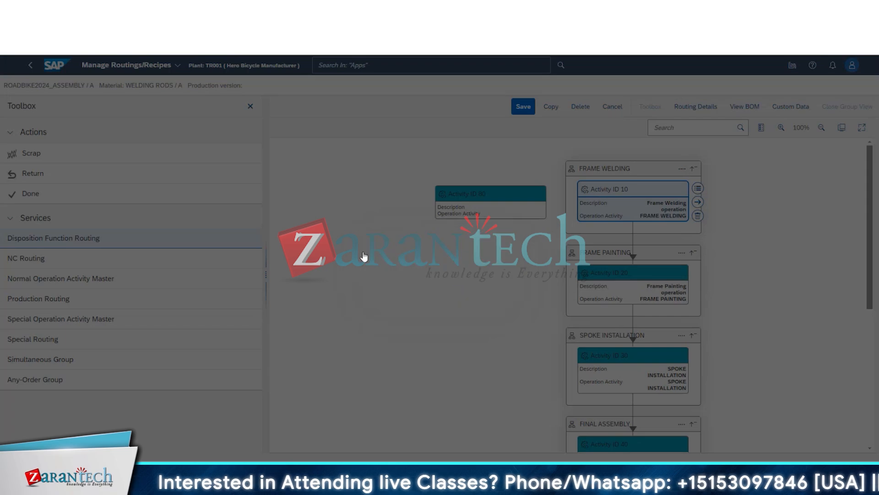
Step: Start creating a new routing from the routings list, named TEST_R001 with version A
scroll(92, 308, "down", 2)
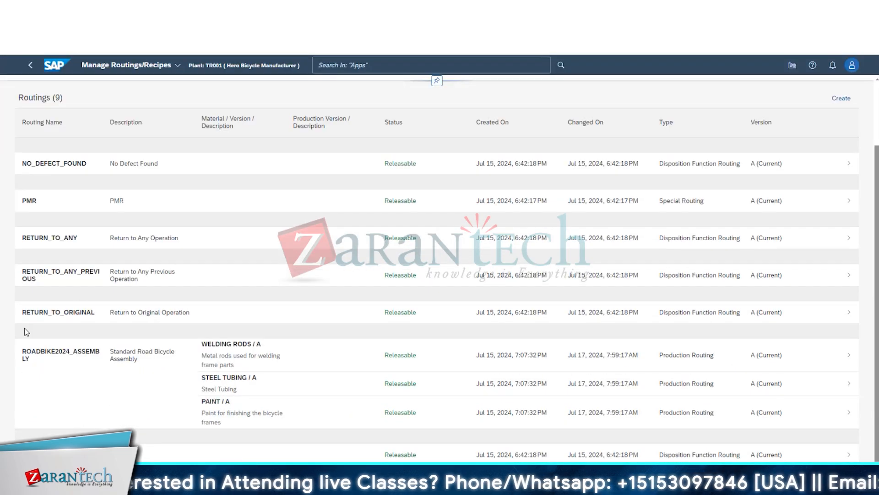
scroll(503, 229, "up", 2)
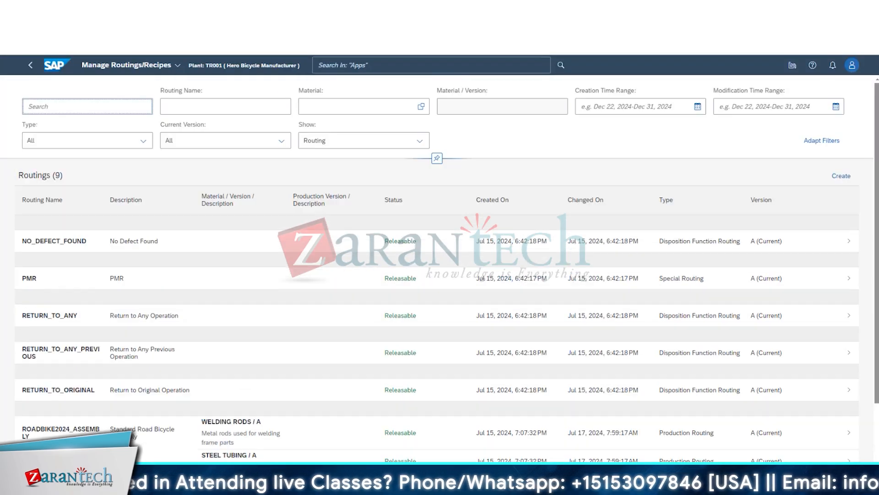
left_click(842, 176)
left_click(425, 189)
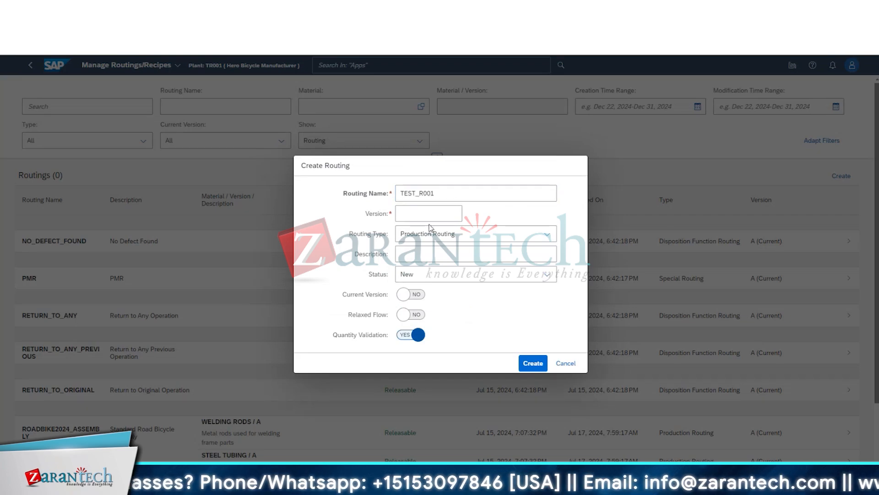
left_click(437, 212)
Step: Set the new routing's type to Production Routing and its description to "testing the routing"
left_click(447, 236)
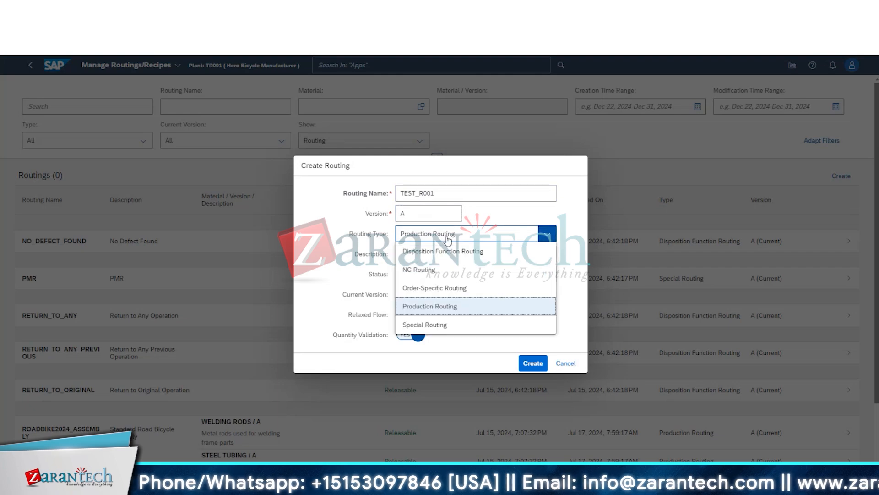
left_click(447, 308)
left_click(454, 255)
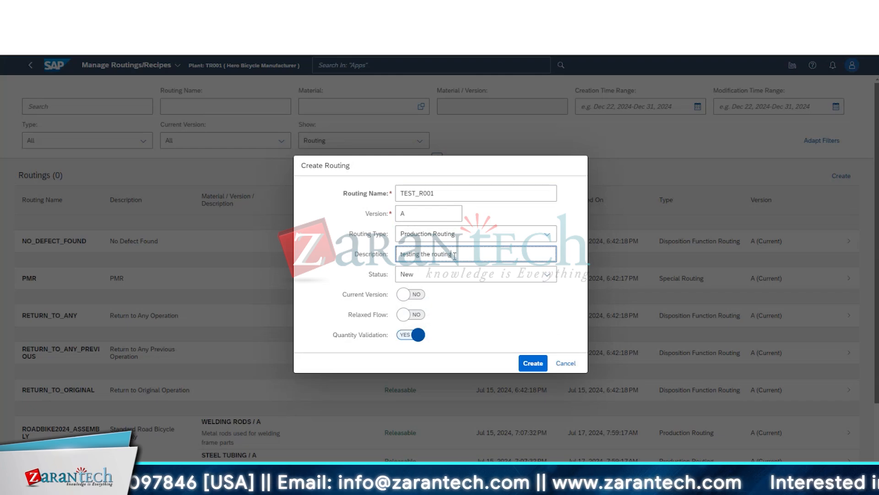
left_click(476, 235)
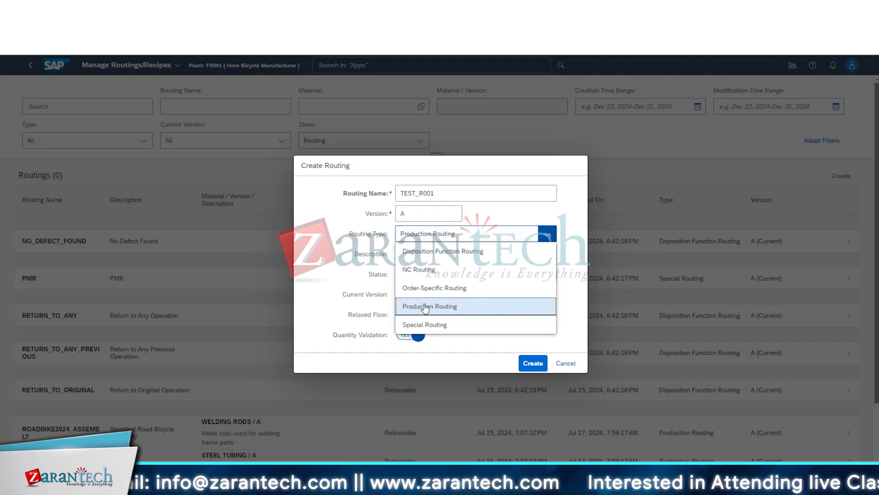
left_click(459, 311)
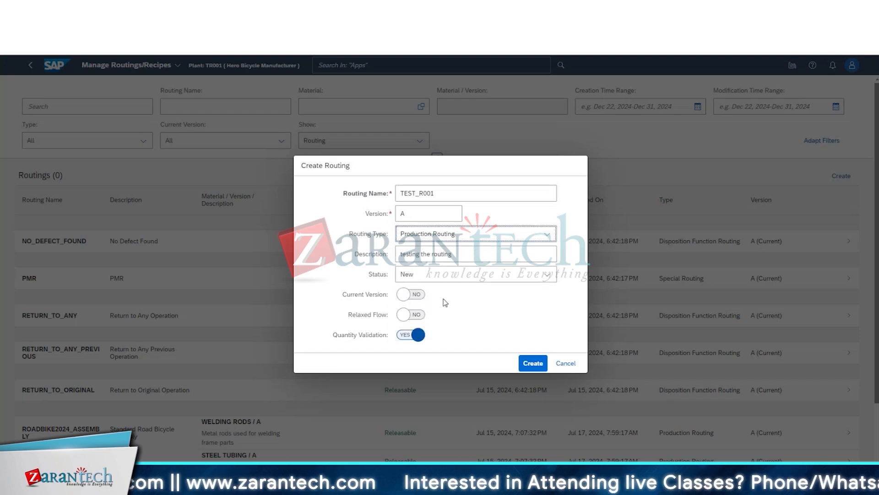
Step: Mark the new routing as the current version, keep Production Routing as its type, and create it
left_click(411, 294)
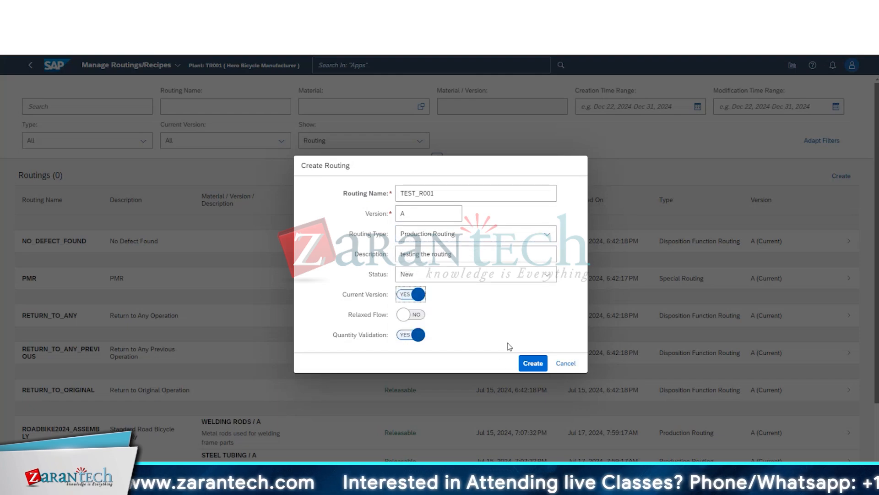
left_click(547, 235)
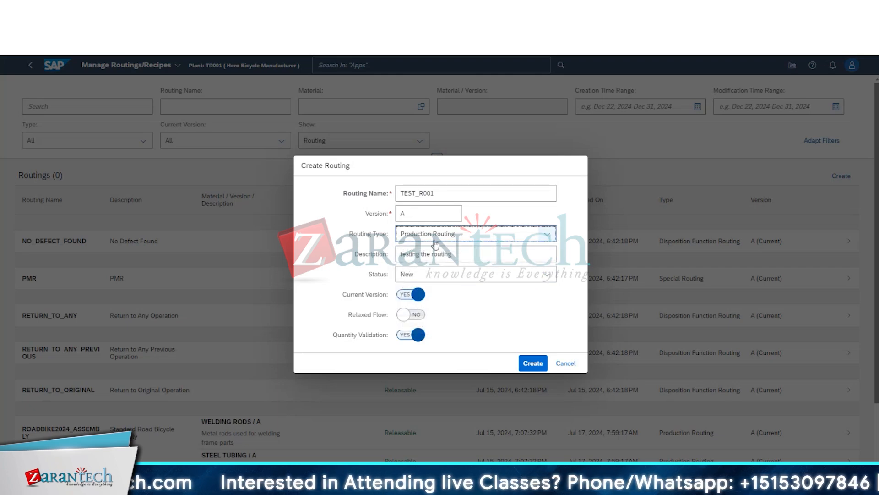
left_click(531, 364)
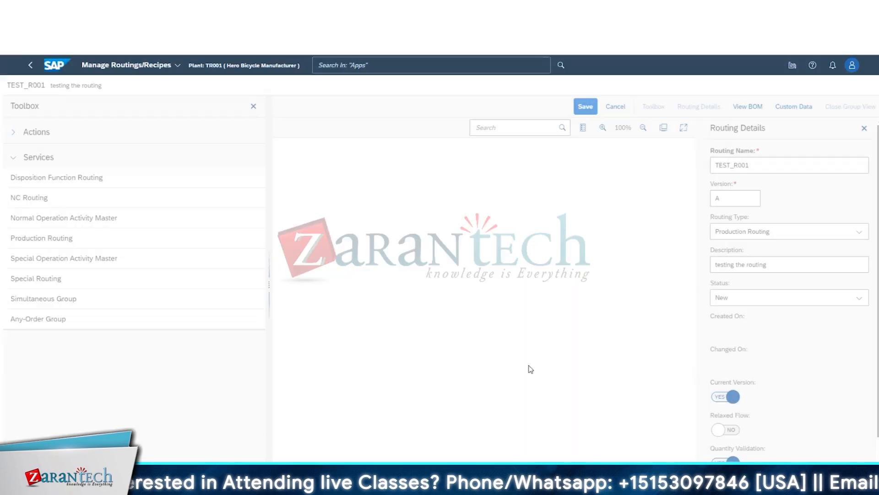
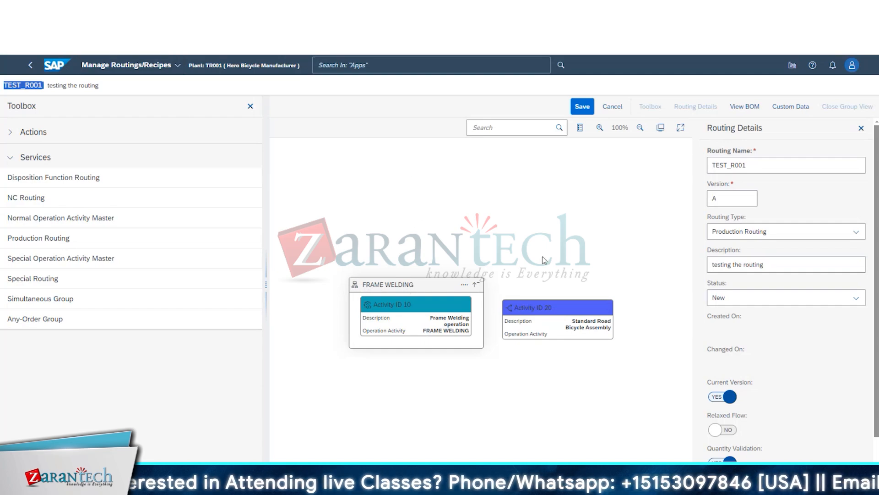
Step: Add a special routing activity to the TEST_R001 flow, using the PMR routing, version A
left_click(572, 309)
left_click(564, 335)
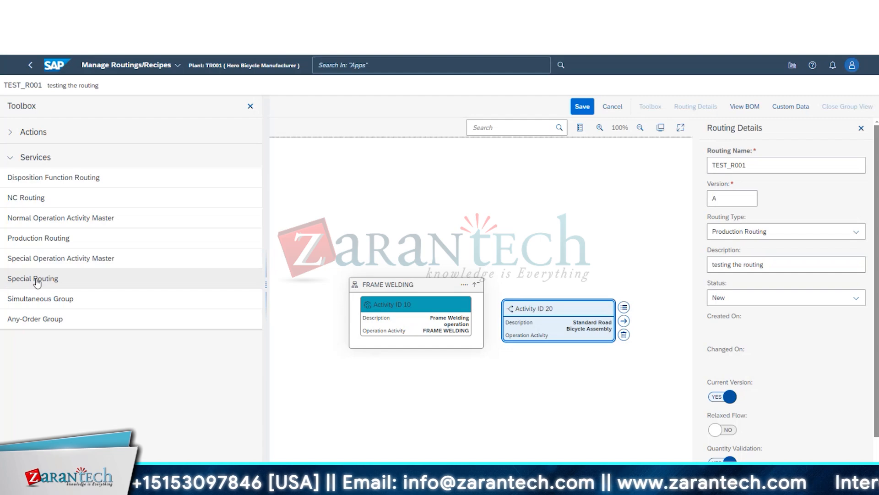
left_click_drag(36, 281, 459, 235)
left_click(513, 241)
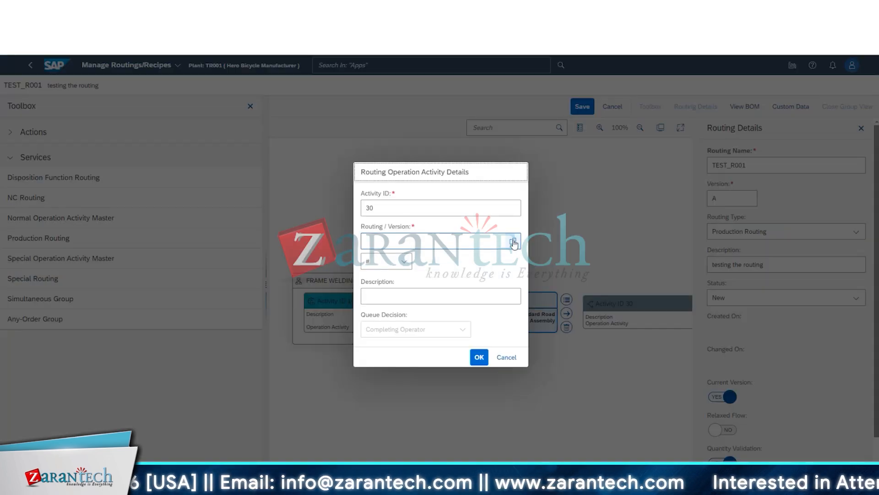
left_click(112, 199)
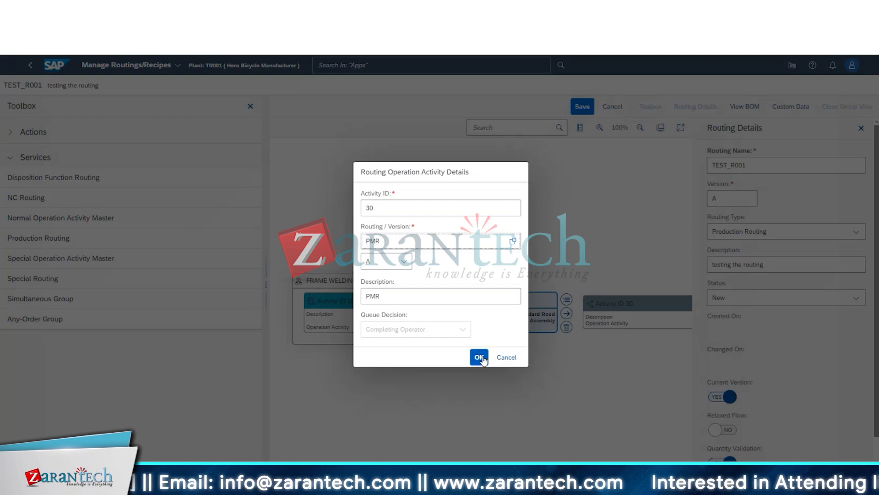
left_click(479, 357)
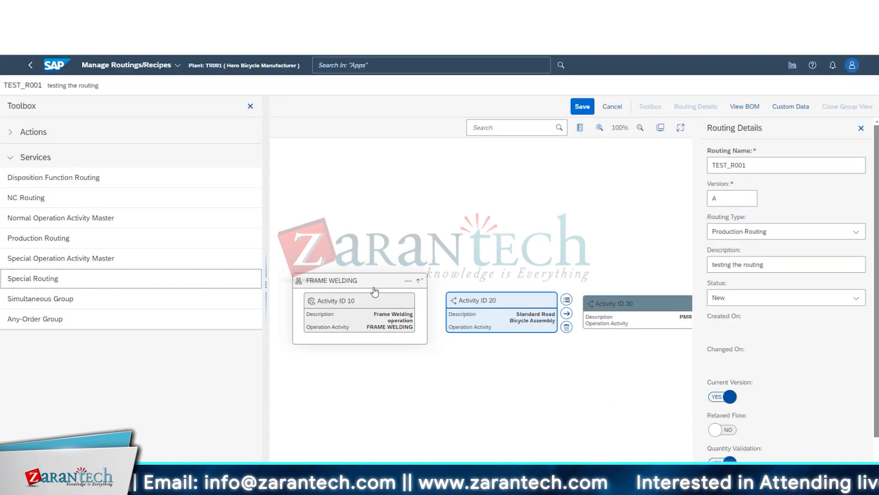
Step: Find and open Manage Routings/Recipes from the operation activities page and check the PMR routing's type in the routings list
left_click(640, 316)
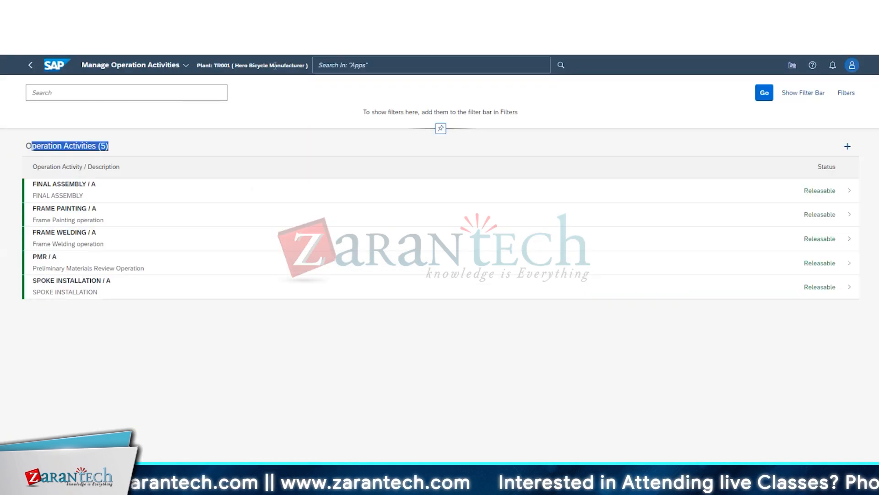
left_click(335, 66)
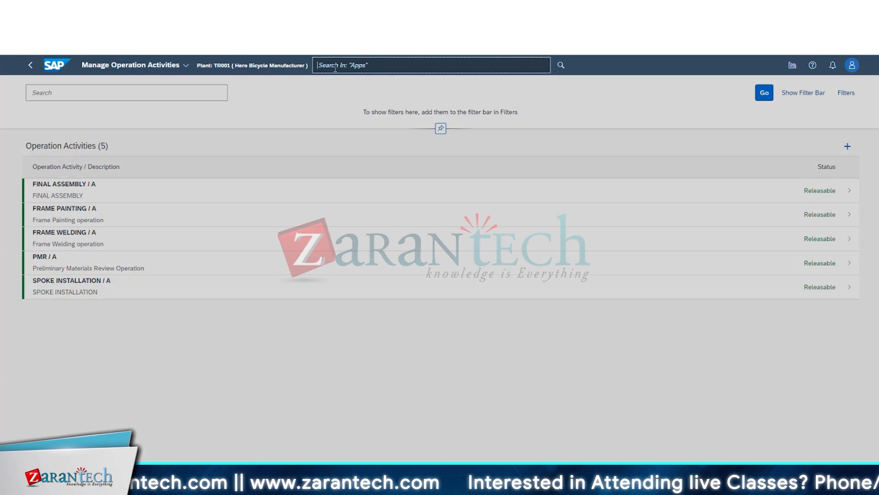
type("resoir")
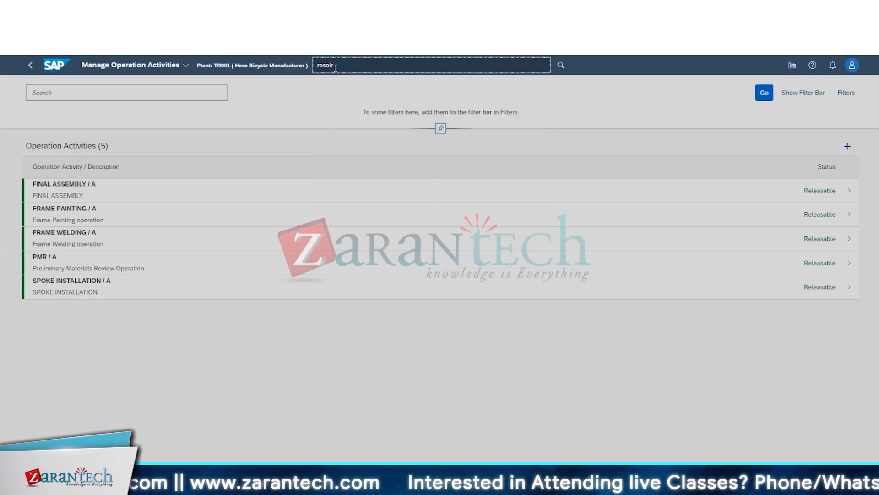
key("BackSpace")
key("BackSpace")
key("BackSpace")
key("BackSpace")
key("BackSpace")
key("BackSpace")
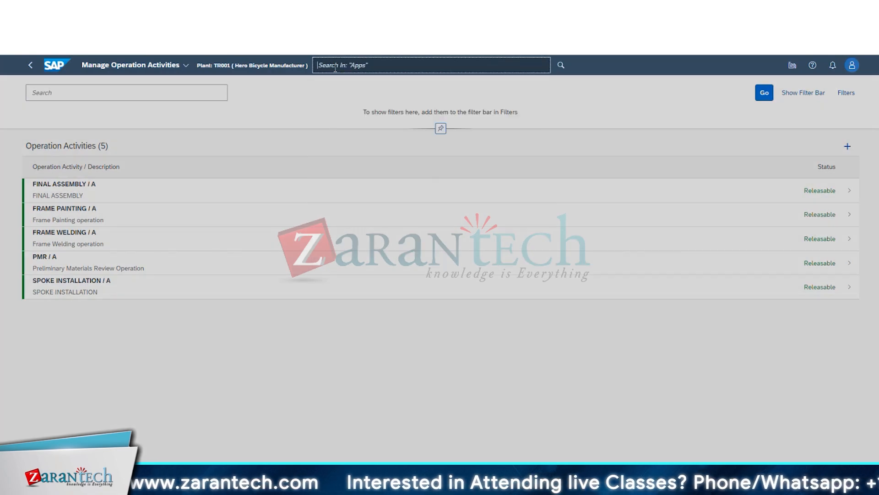
type("routing")
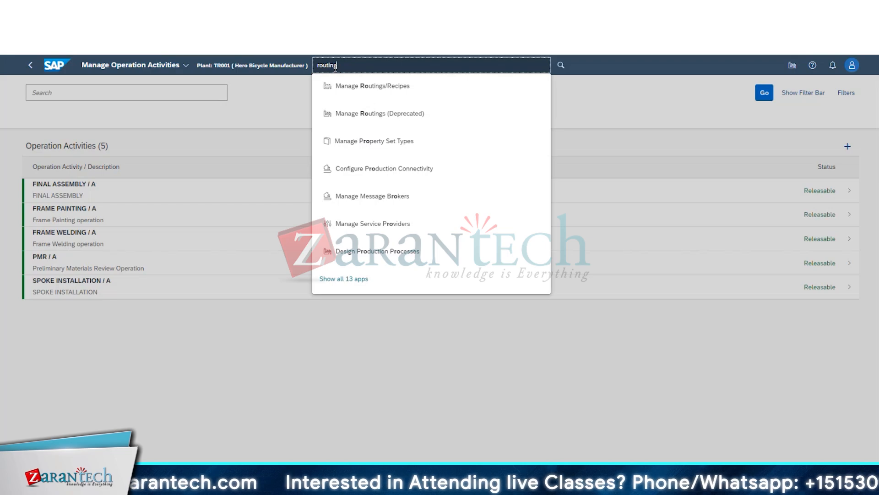
left_click(360, 87)
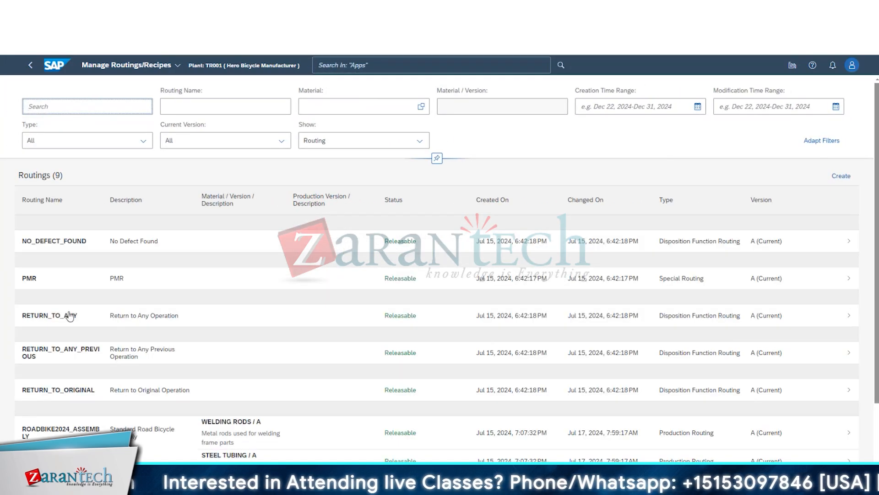
left_click_drag(659, 280, 715, 282)
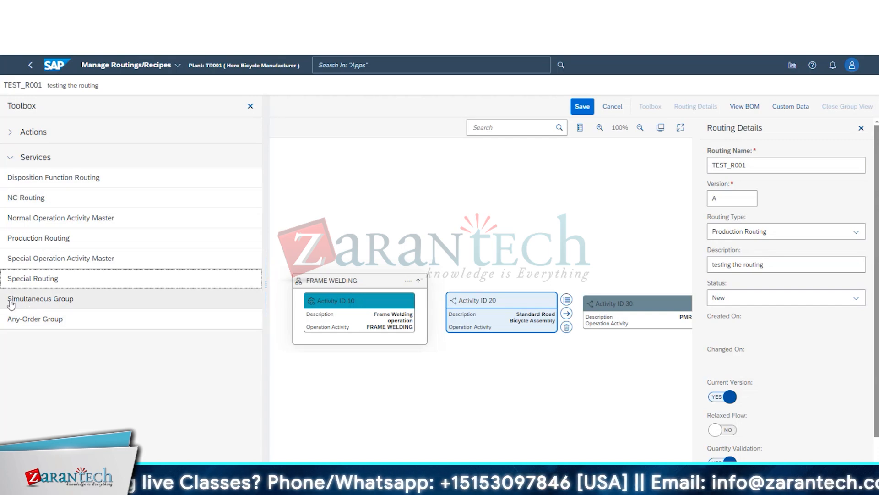
Step: Back in the TEST_R001 flow, compare the group services and add two any-order groups
left_click_drag(11, 304, 75, 304)
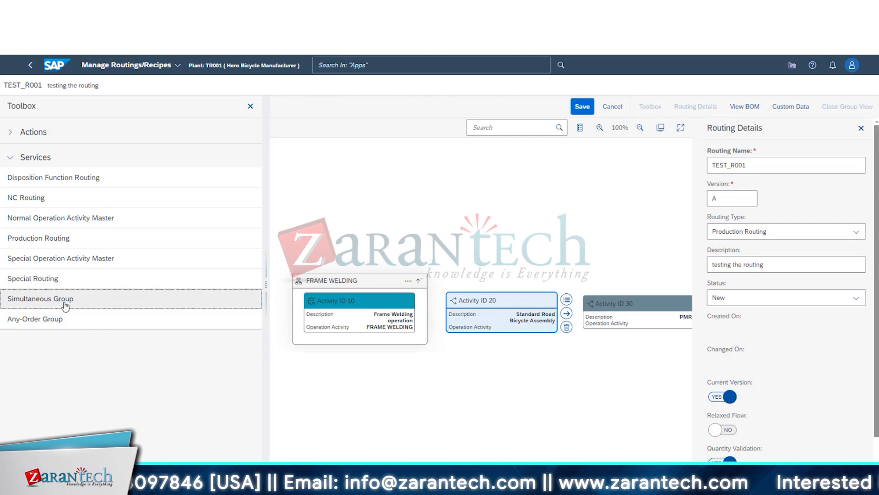
left_click(63, 324)
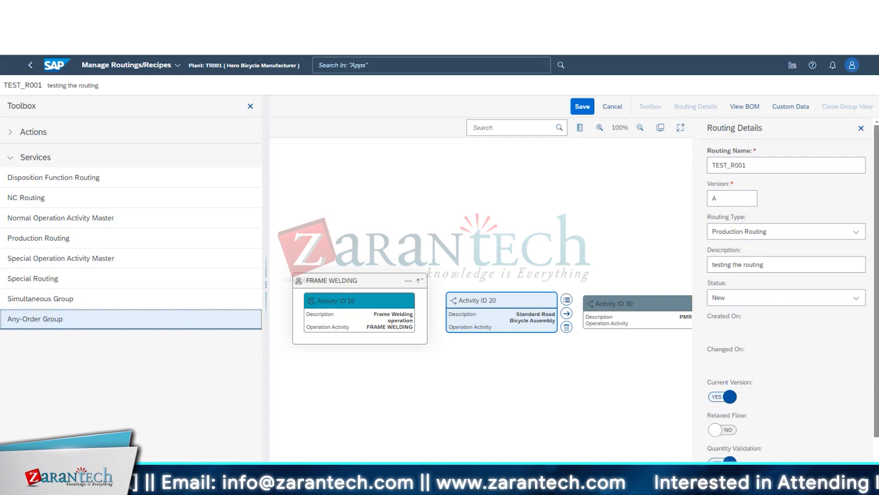
left_click_drag(47, 321, 498, 210)
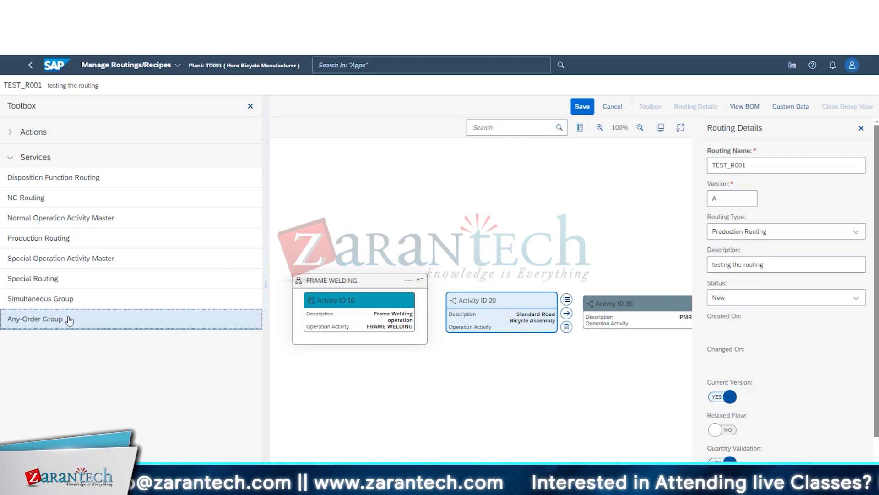
left_click_drag(41, 317, 547, 259)
mouse_move(410, 470)
left_mouse_down()
mouse_move(557, 470)
mouse_move(410, 470)
left_mouse_up()
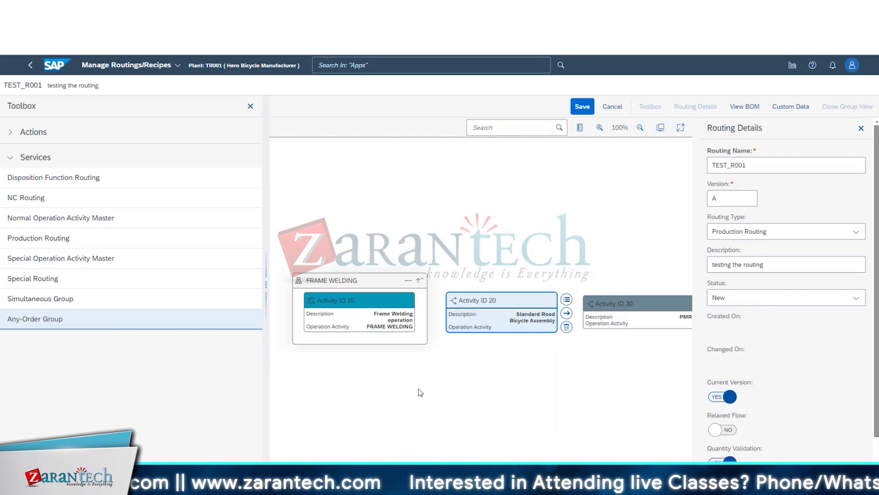
Step: Link the frame welding operation activity to activity 20, Standard Road Bicycle Assembly
left_click(412, 306)
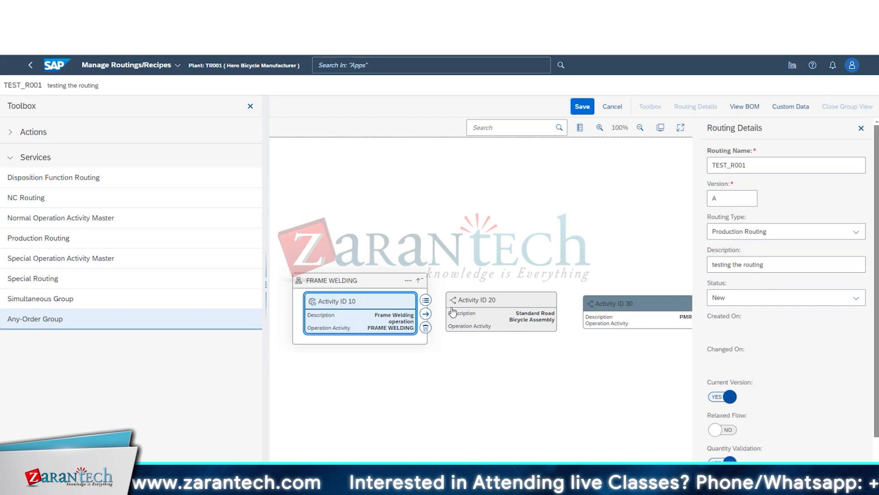
left_click(425, 314)
left_click(399, 152)
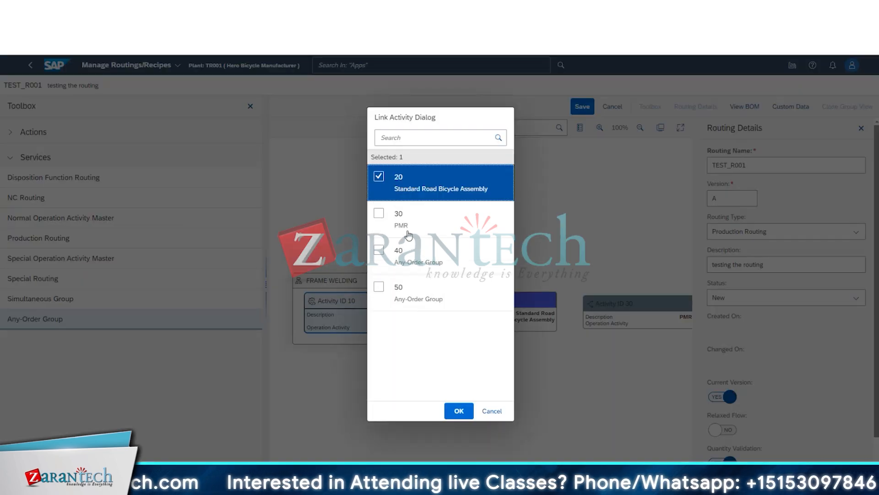
left_click(459, 411)
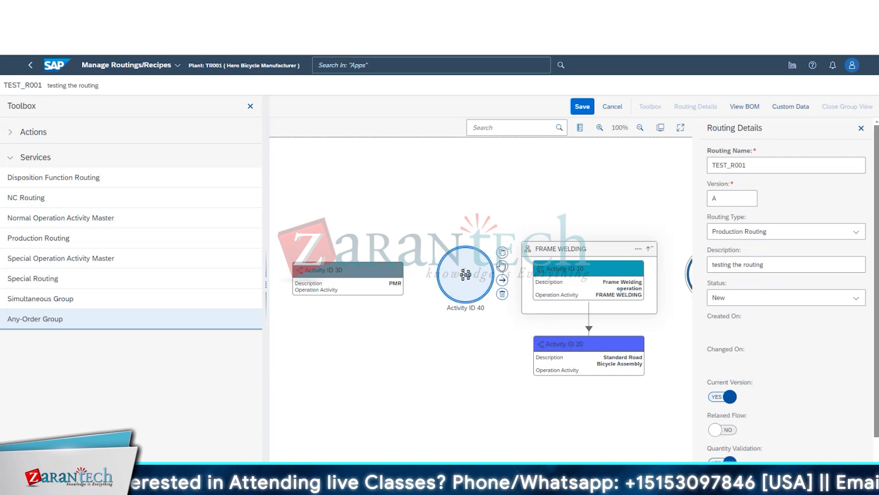
Step: Open the group view of any-order group 40 and try to go back without saving the routing
left_click(505, 258)
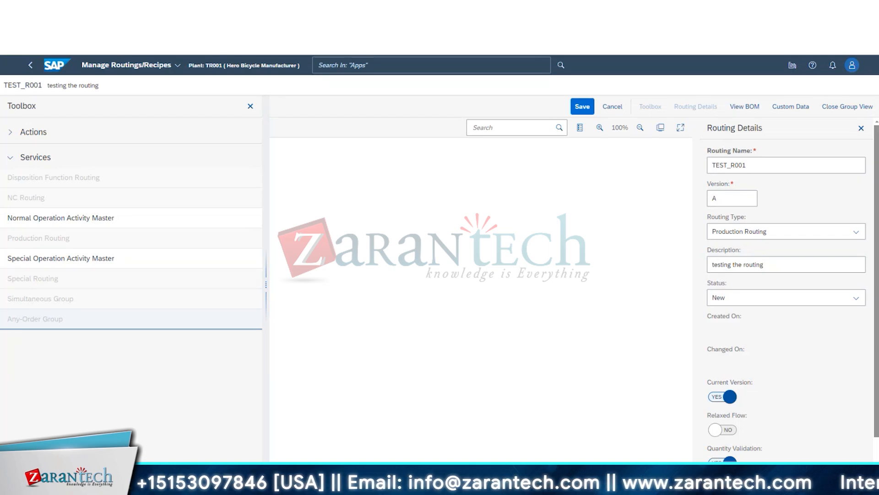
left_click(251, 107)
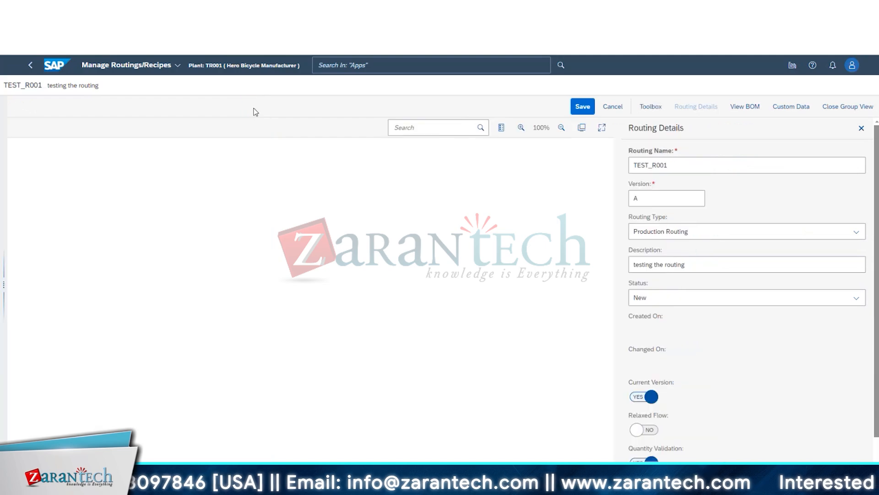
left_click(29, 64)
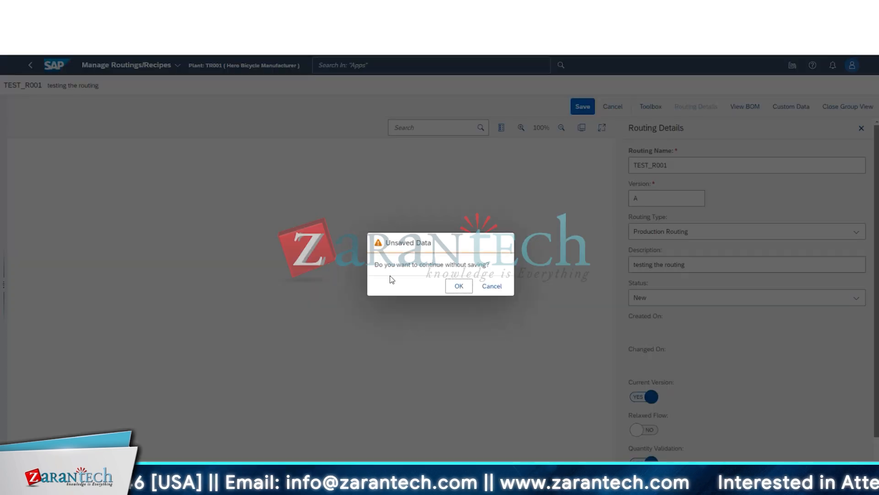
left_click(459, 286)
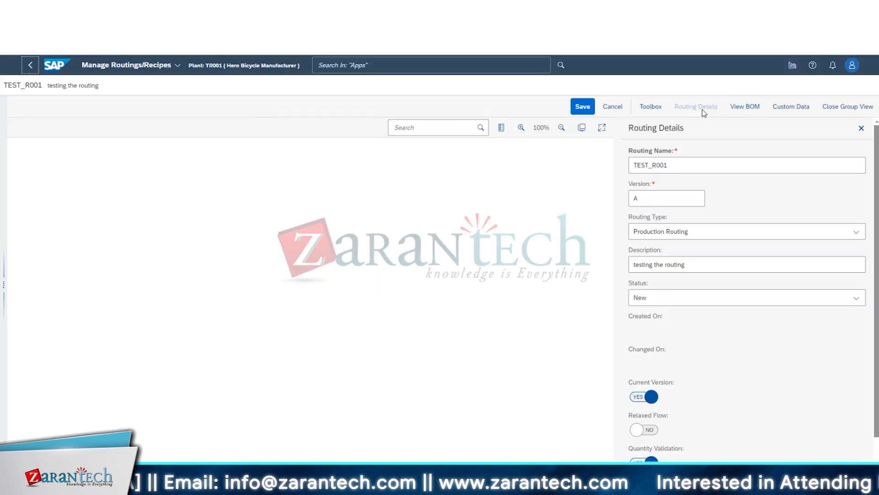
Step: Show the toolbox again, hide the routing details, and check the operation activity masters available for the group
left_click(655, 108)
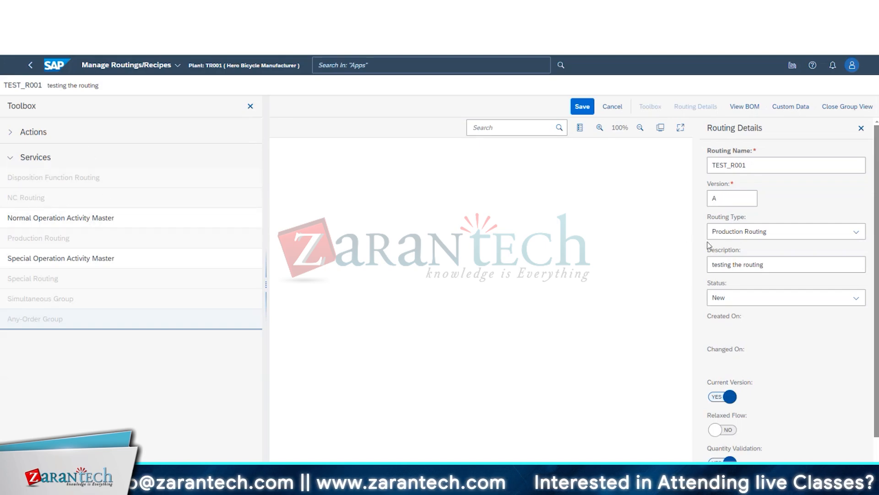
left_click(860, 128)
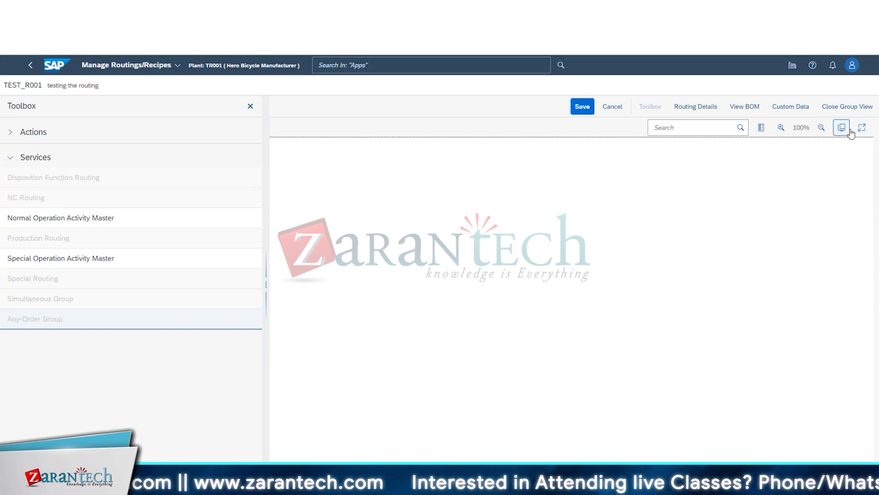
left_click(762, 132)
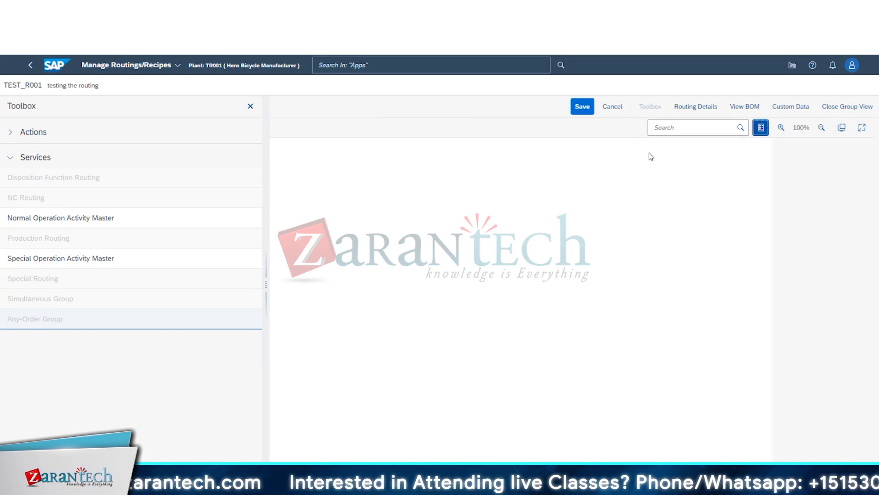
left_click(93, 261)
left_click(100, 223)
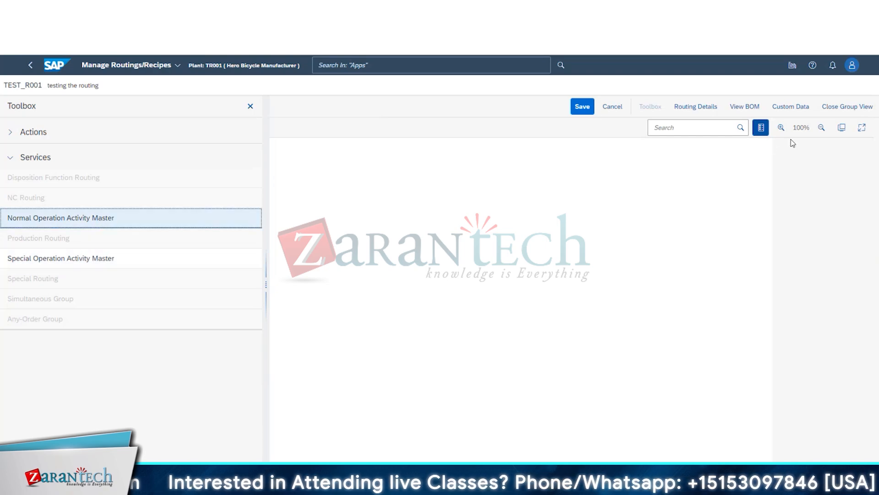
Step: Cancel editing TEST_R001, confirm leaving without saving, and review the routings list
left_click(612, 106)
left_click(470, 282)
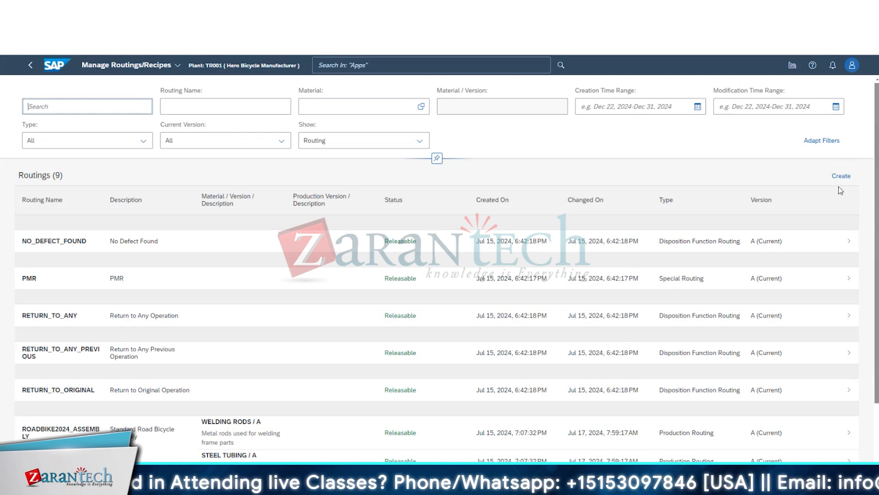
scroll(92, 324, "down", 2)
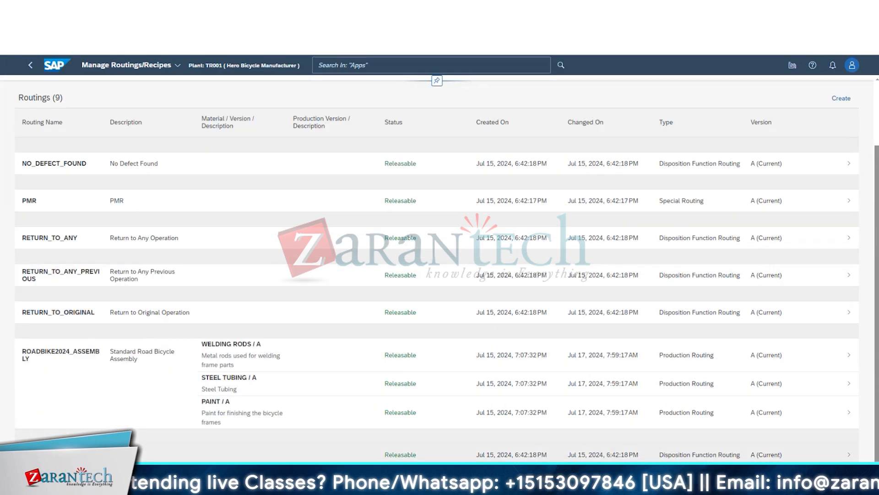
scroll(92, 357, "up", 2)
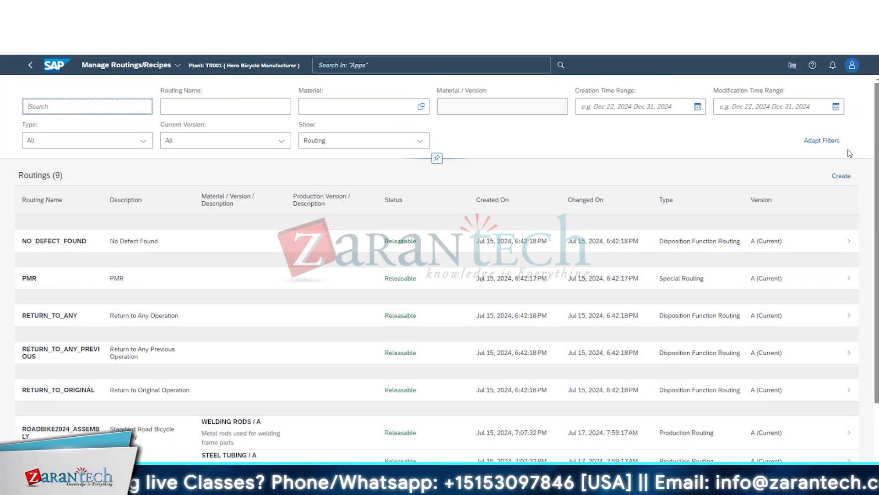
Step: Create a new routing named TEST_01, version A, with the routing type Production Routing
left_click(841, 175)
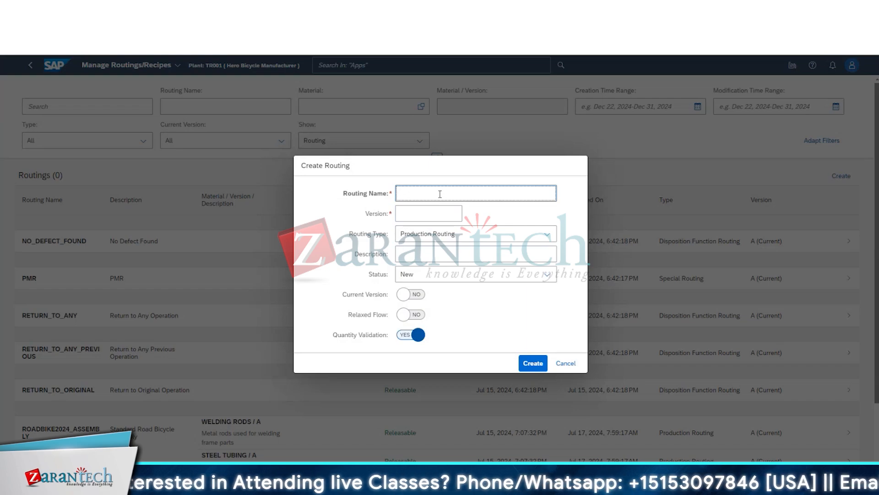
type("TEST_01")
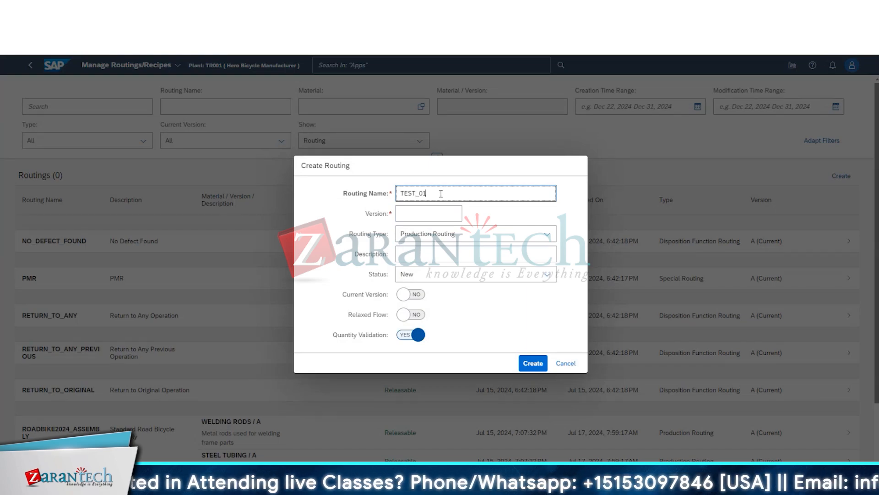
key("Tab")
type("A")
left_click(413, 236)
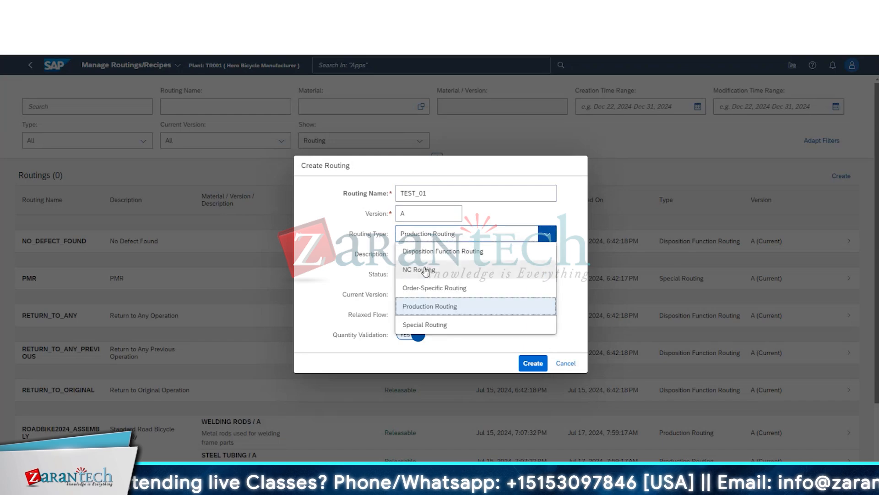
left_click(425, 310)
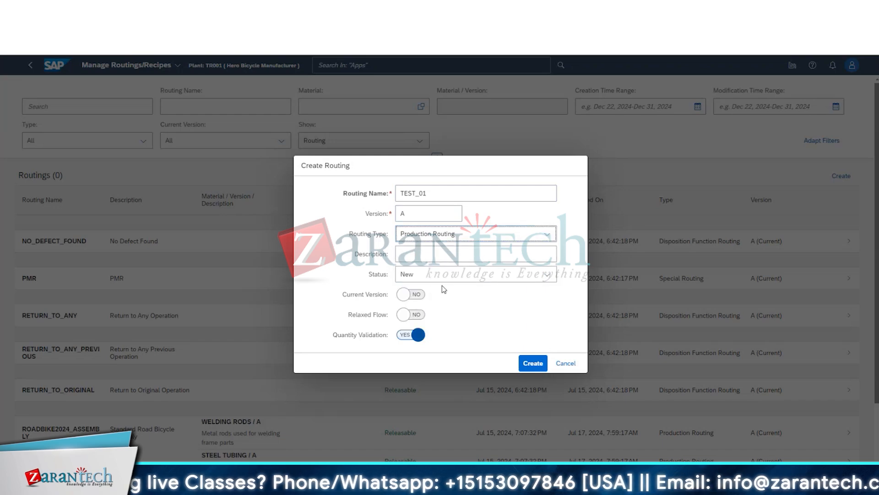
left_click(532, 363)
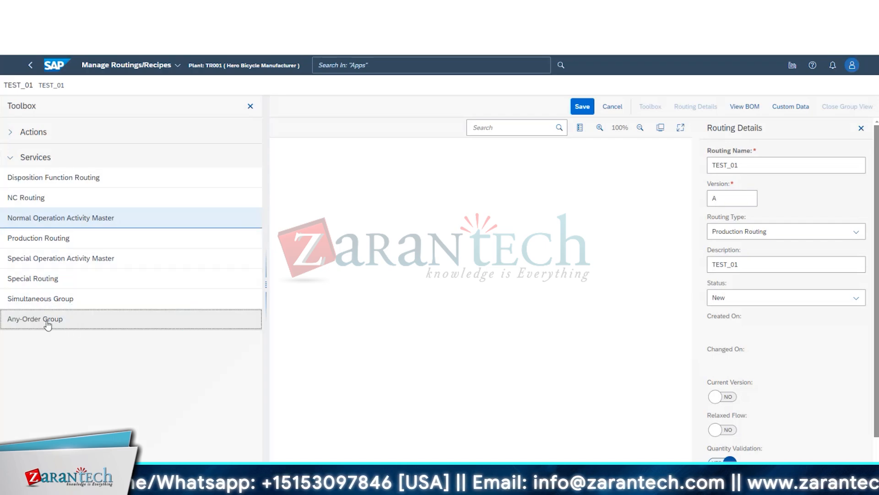
Step: Add an any-order group as activity 10 and a production routing node as activity 20 to the routing diagram
left_click_drag(48, 320, 410, 226)
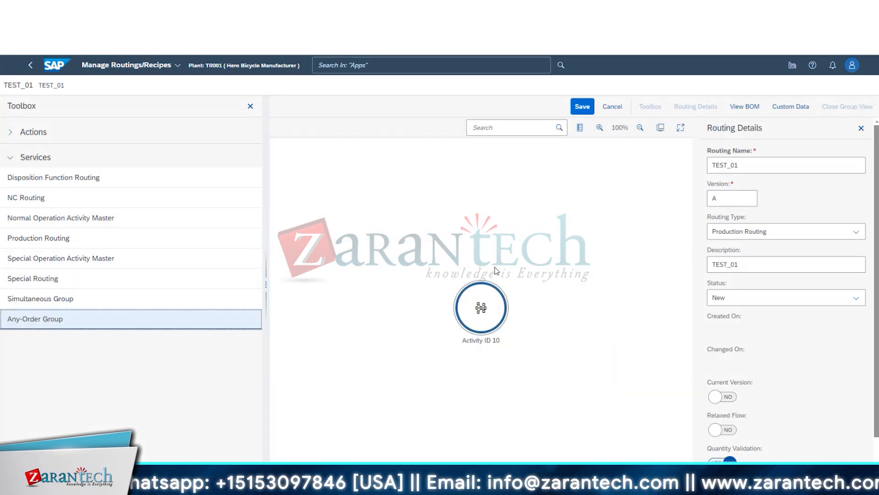
left_click(477, 309)
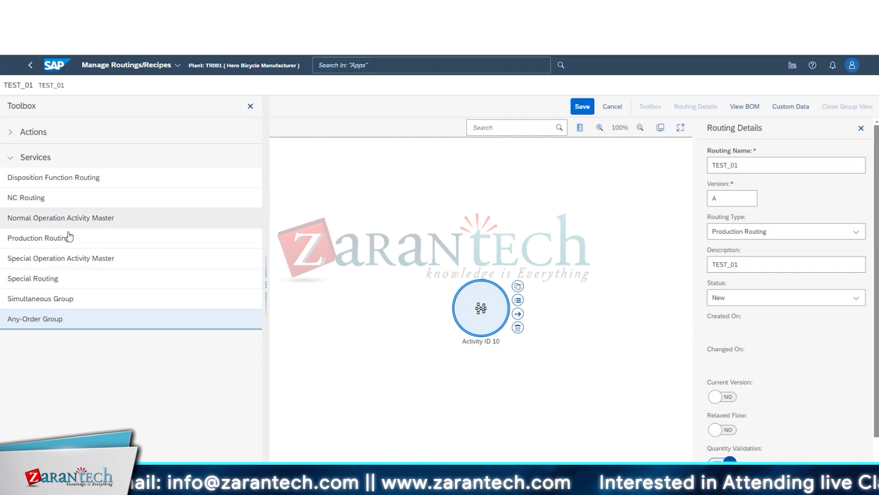
left_click_drag(40, 239, 581, 330)
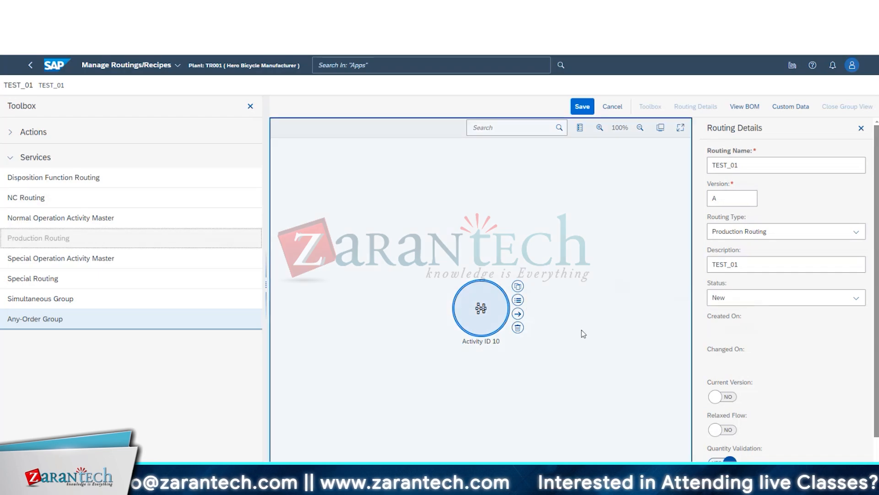
left_click(507, 357)
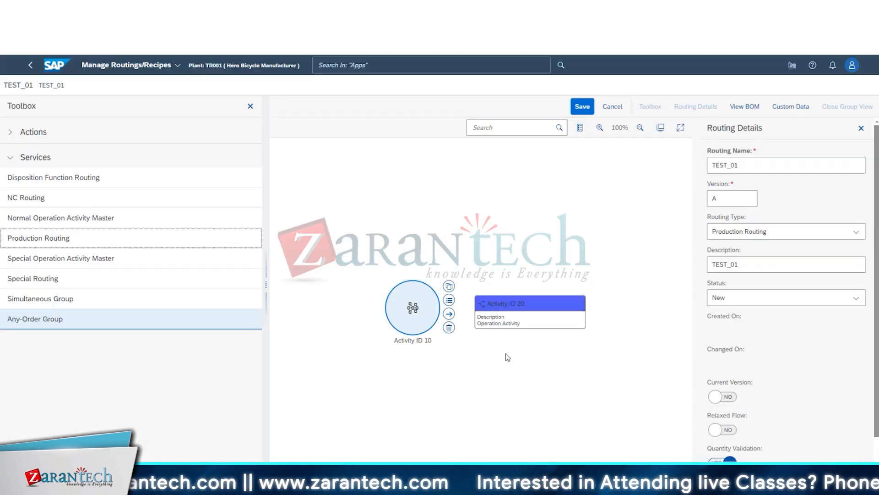
Step: Add a normal operation activity 30 using the FRAME PAINTING operation activity master and work center WC-WASSY
left_click_drag(124, 218, 598, 367)
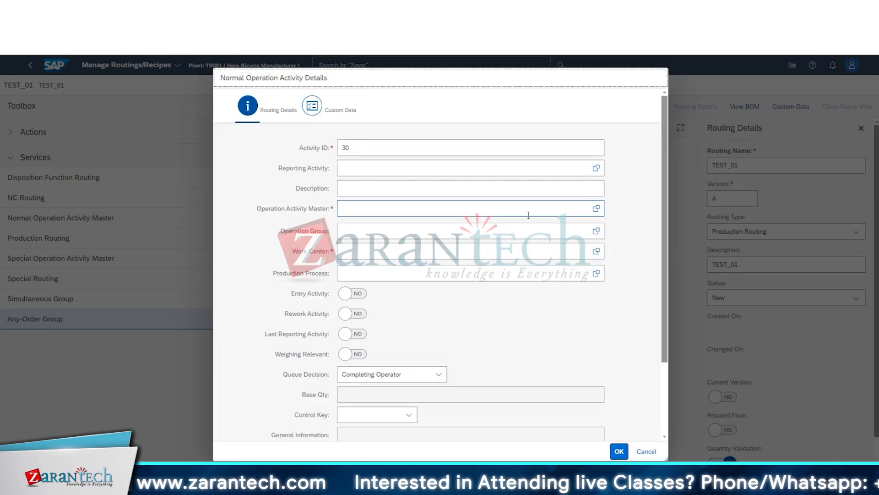
left_click(595, 208)
left_click(106, 215)
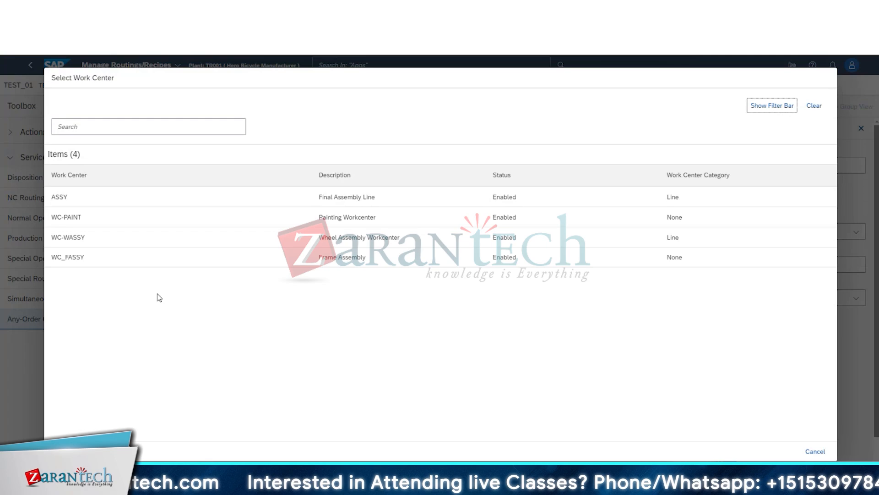
left_click(106, 238)
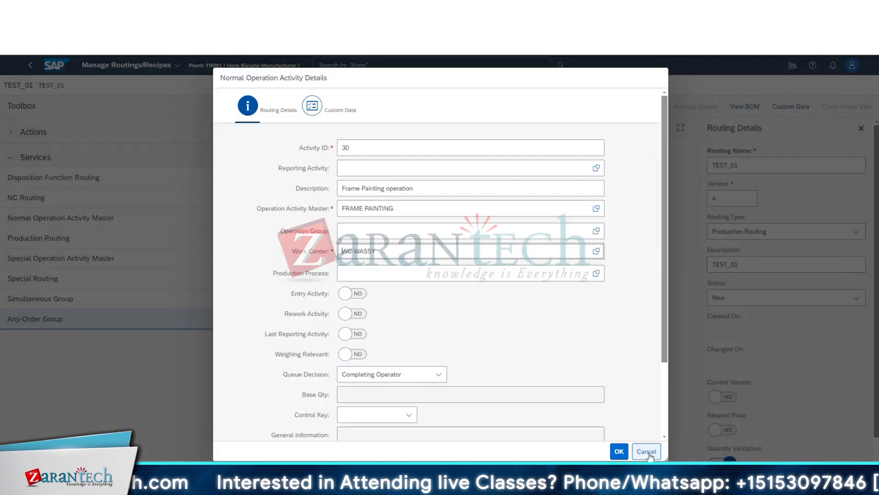
left_click(619, 451)
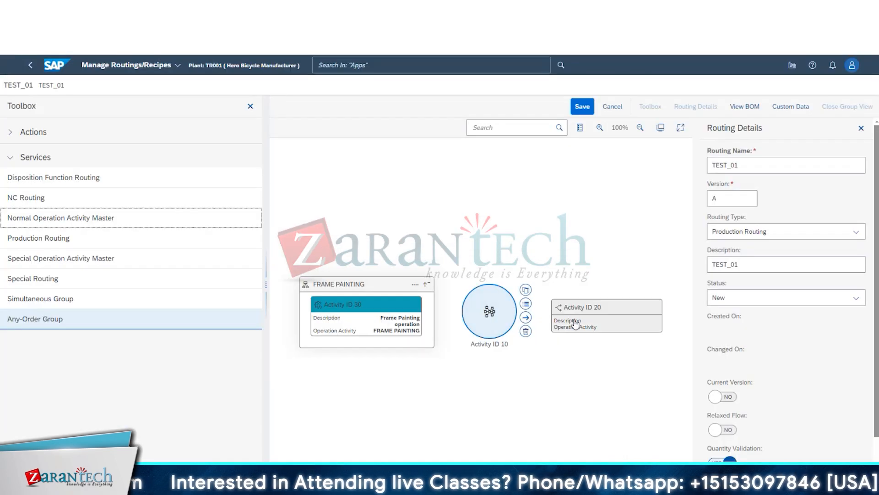
Step: Delete the production routing node, activity 20, and link any-order group 10 to the frame painting activity 30
left_click(599, 317)
left_click(673, 335)
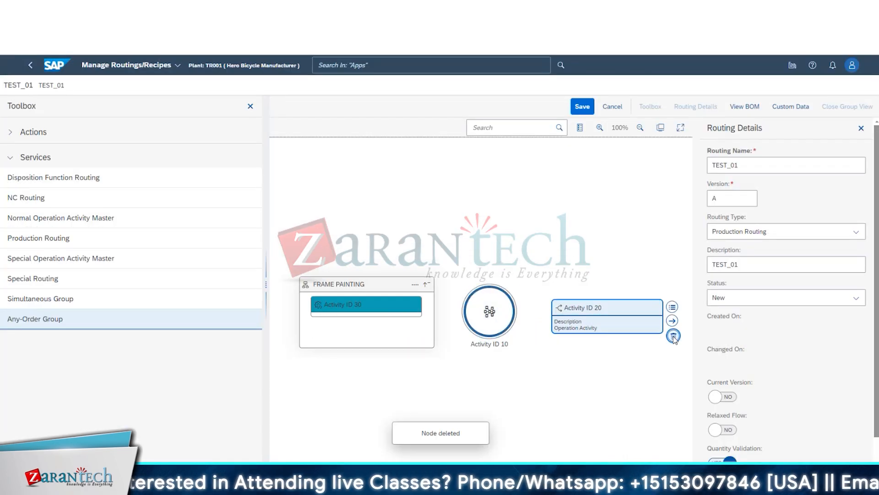
left_click(558, 311)
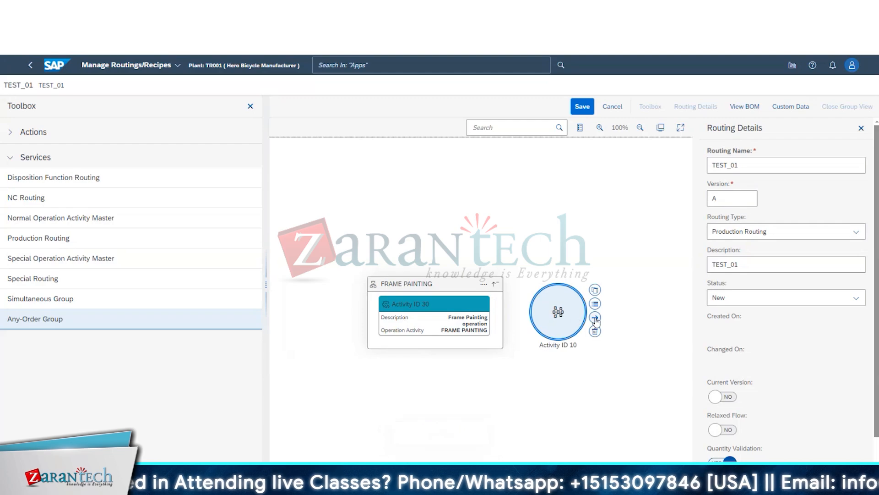
left_click(595, 319)
left_click(378, 161)
left_click(459, 410)
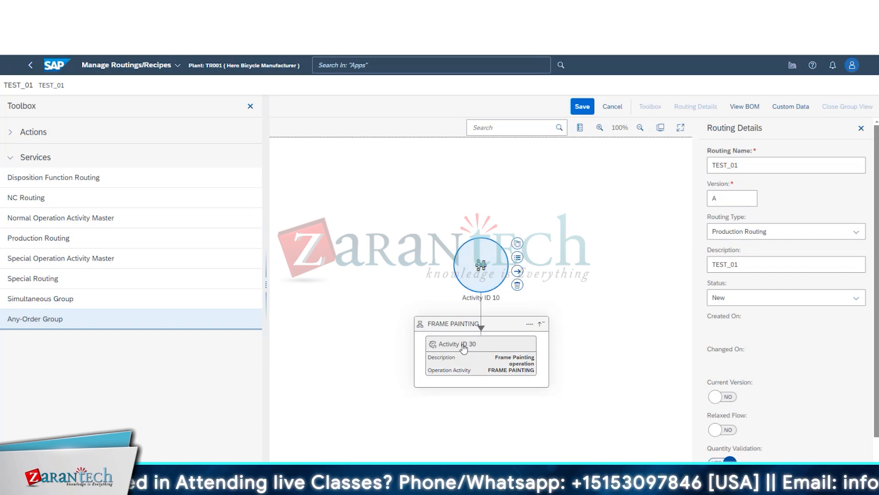
Step: Check the operation activity master list in the properties of any-order group 10 and leave them without changes
left_click(476, 352)
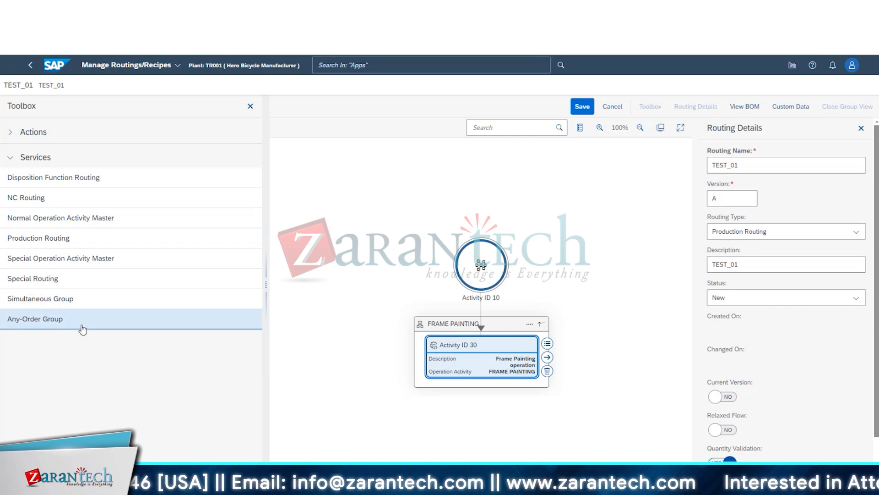
left_click(480, 262)
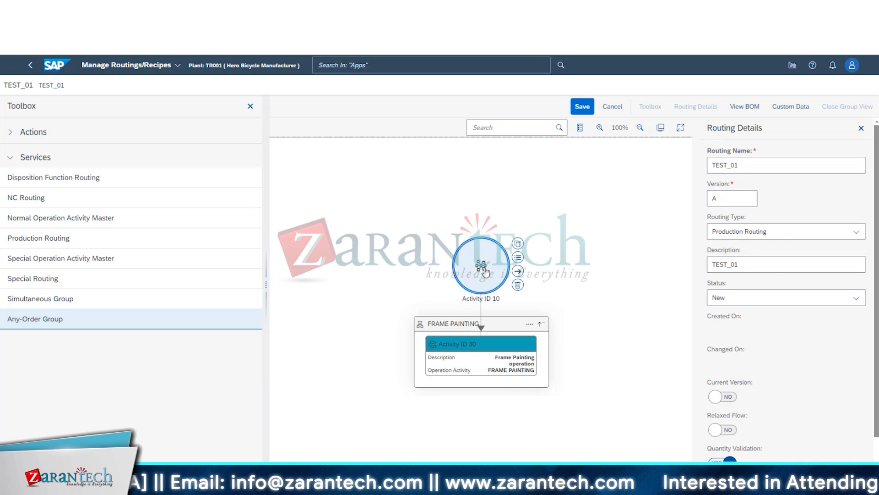
left_click(520, 259)
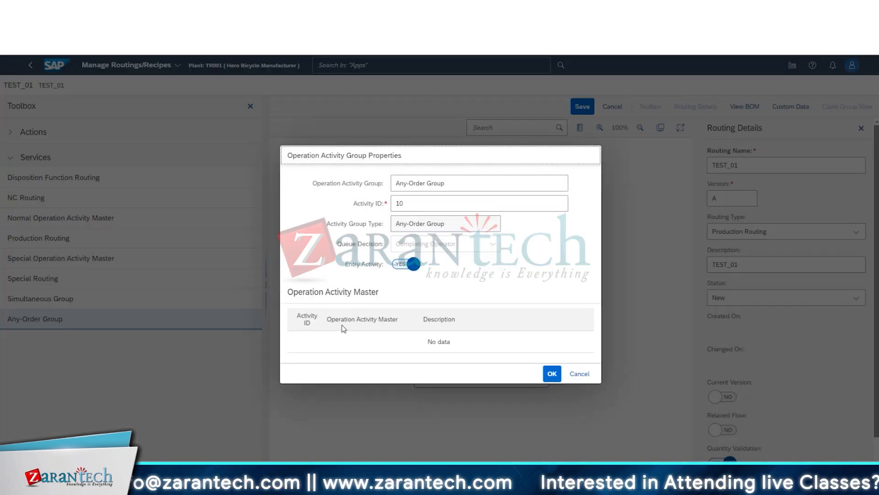
left_click_drag(365, 322, 406, 326)
left_click(580, 374)
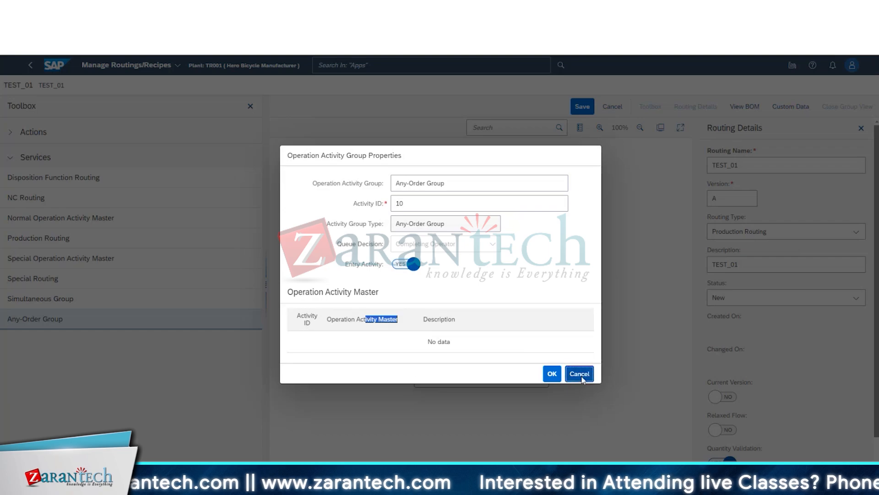
Step: Open the group view of any-order group 10 and add operation activity 40 with master FINAL ASSEMBLY and reporting activity 40
left_click(518, 245)
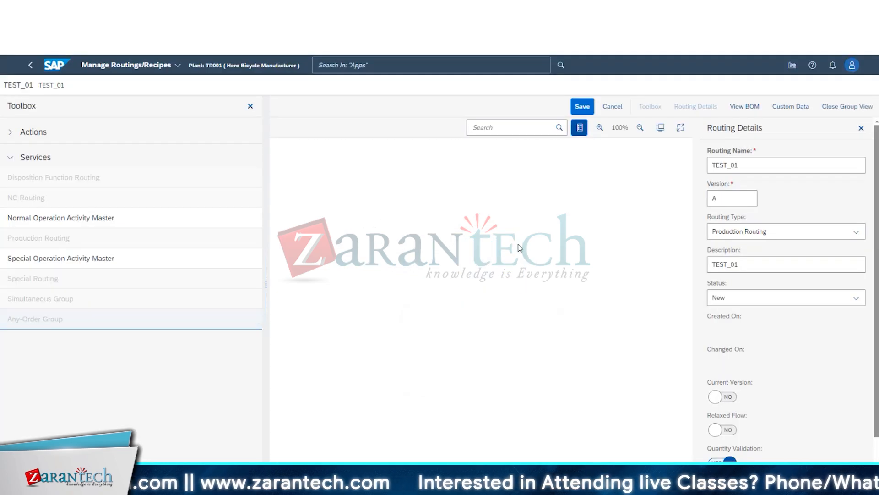
left_click_drag(69, 218, 453, 232)
left_click(594, 171)
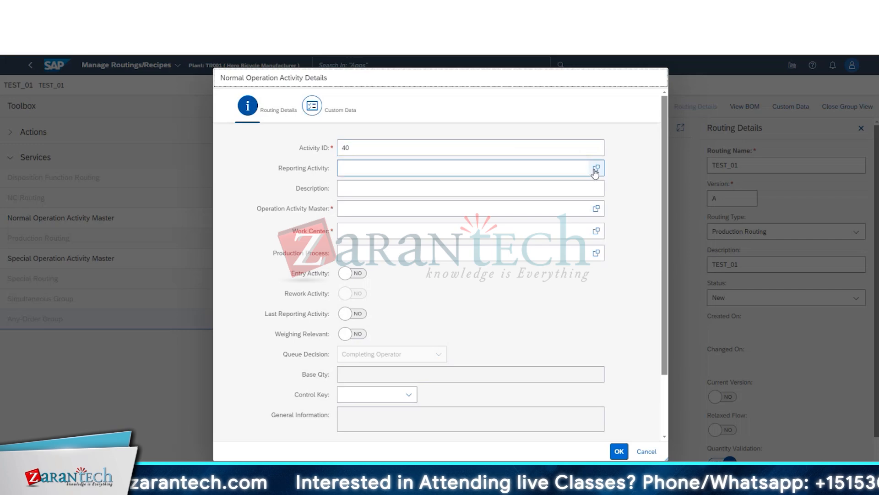
left_click(597, 208)
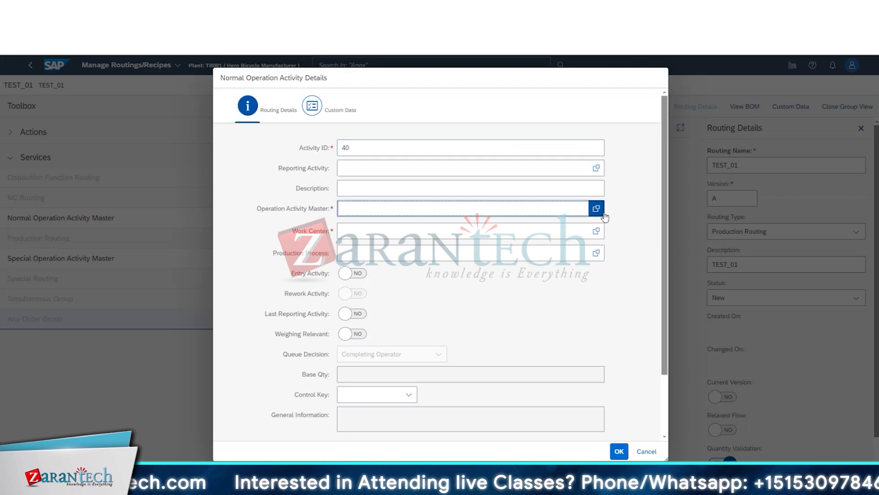
left_click(97, 204)
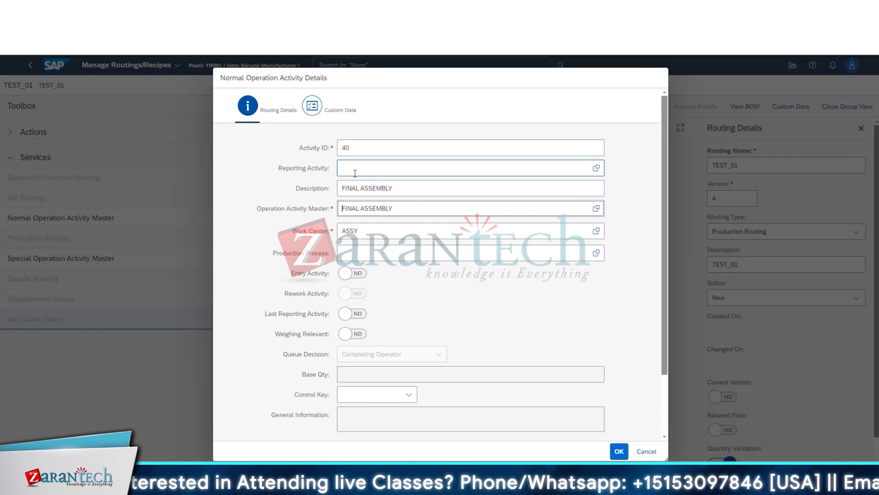
left_click(356, 172)
type("40")
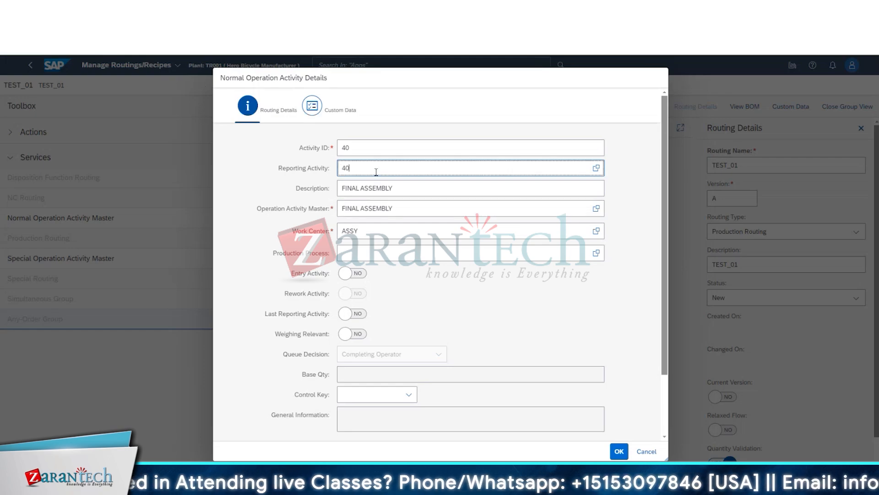
scroll(394, 373, "down", 2)
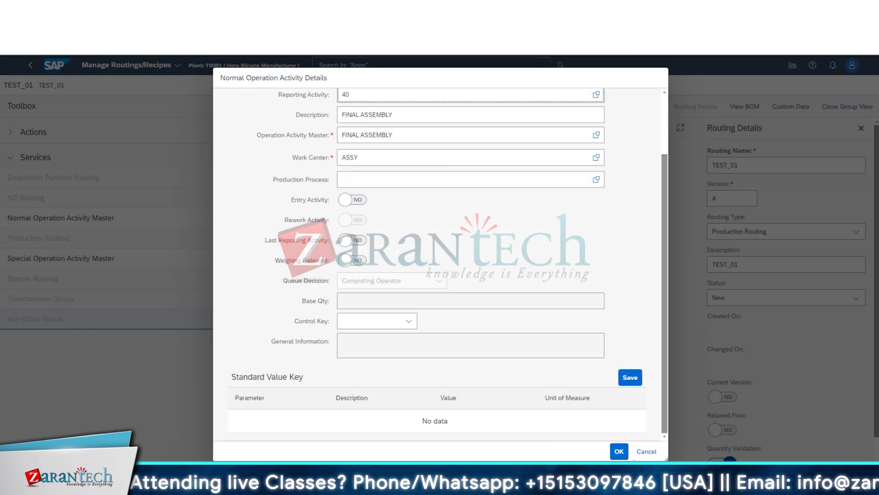
left_click(619, 451)
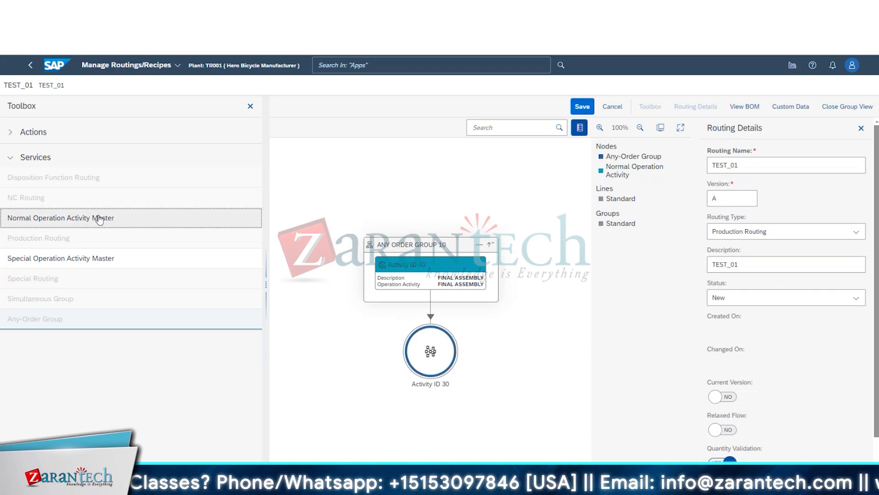
Step: Add another normal operation activity, 50, to the group with master SPOKE INSTALLATION and work center WC_FASSY
left_click_drag(98, 218, 504, 360)
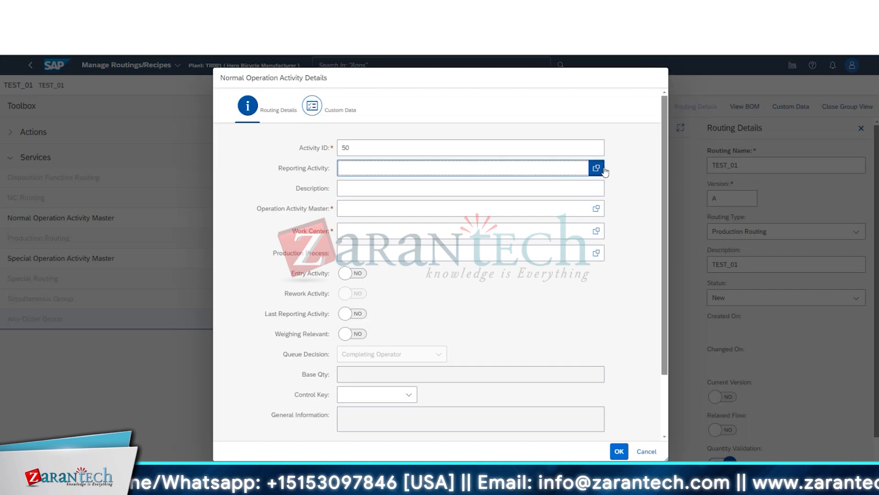
left_click(596, 168)
left_click(492, 411)
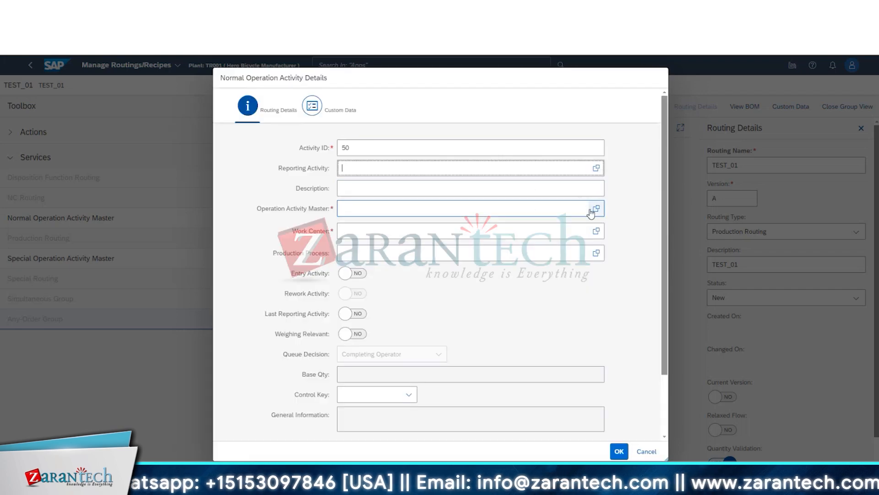
left_click(596, 208)
left_click(95, 264)
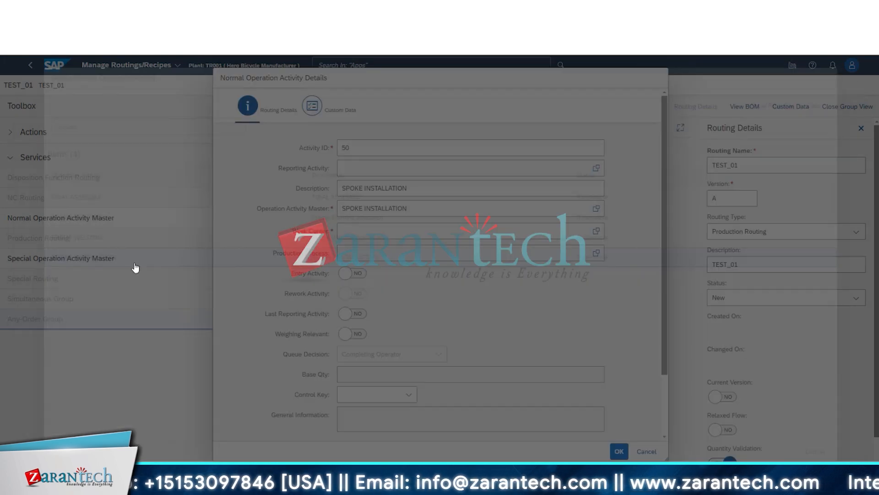
left_click(364, 233)
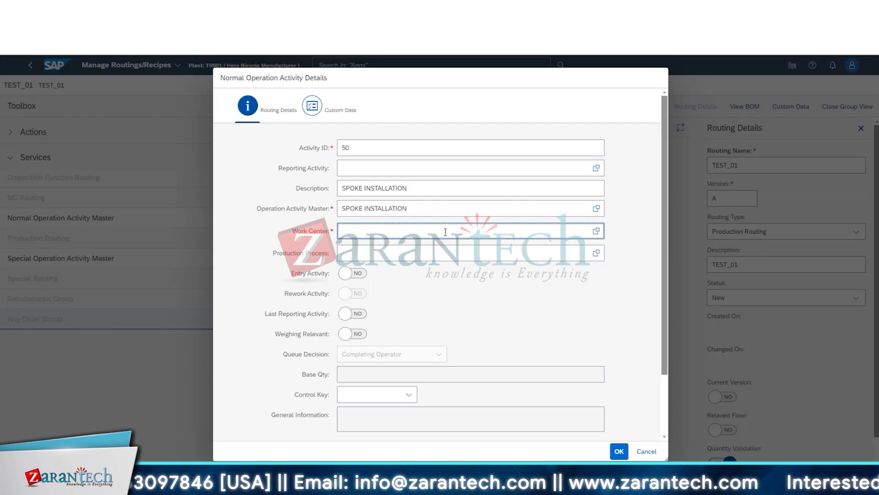
left_click(596, 231)
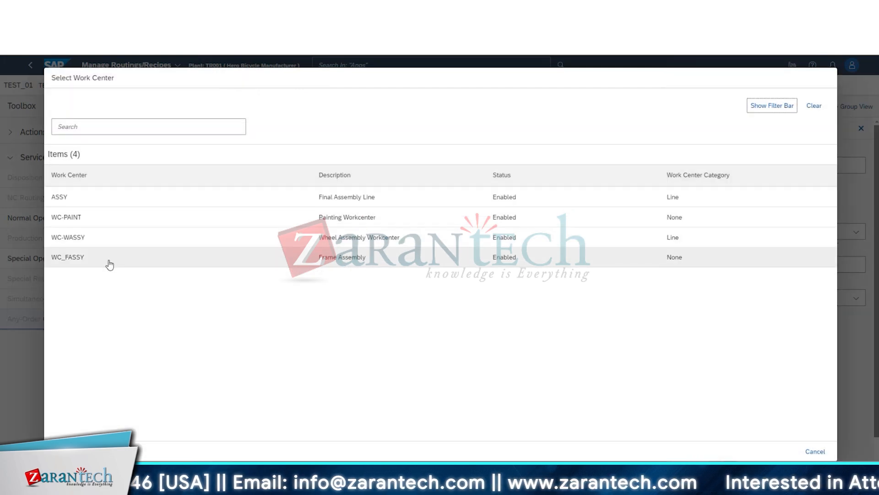
left_click(109, 263)
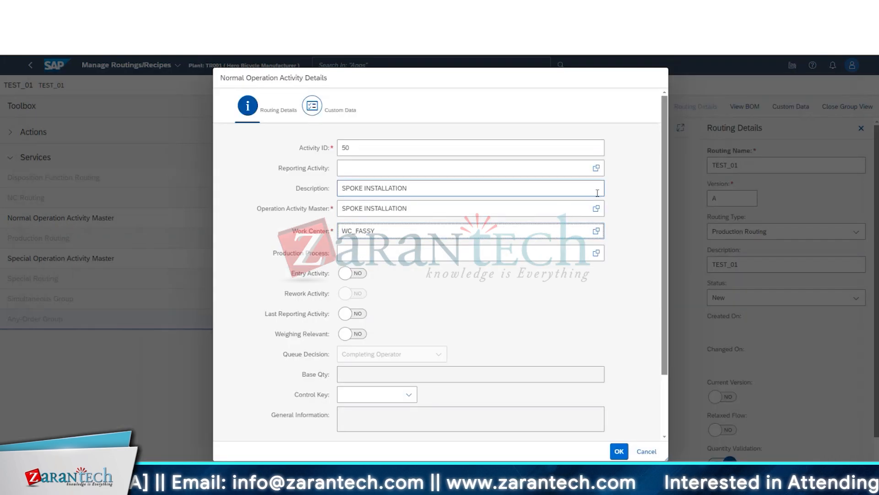
Step: Reselect SPOKE INSTALLATION as the operation activity master of activity 50 and accept the activity's details
left_click(595, 208)
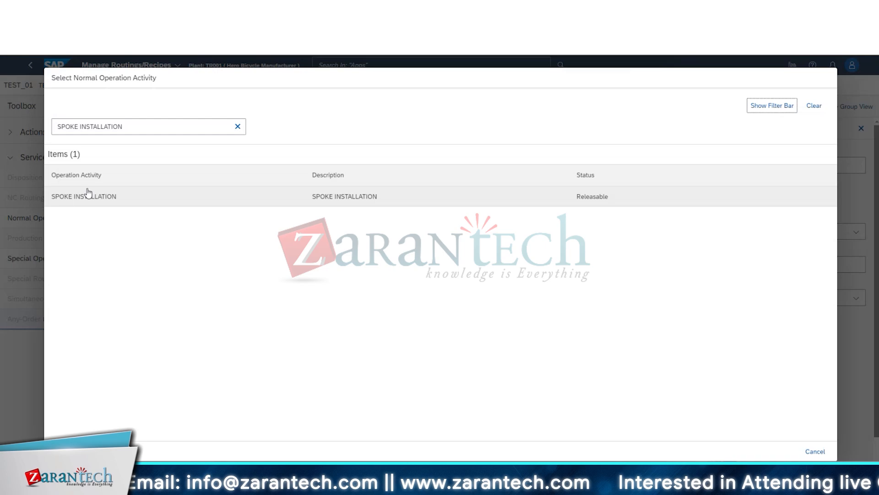
left_click(237, 126)
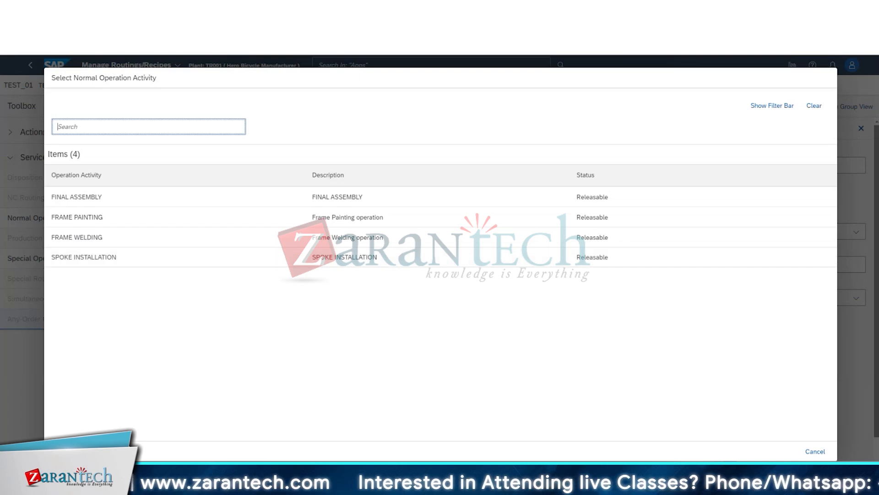
left_click(124, 257)
scroll(523, 430, "down", 3)
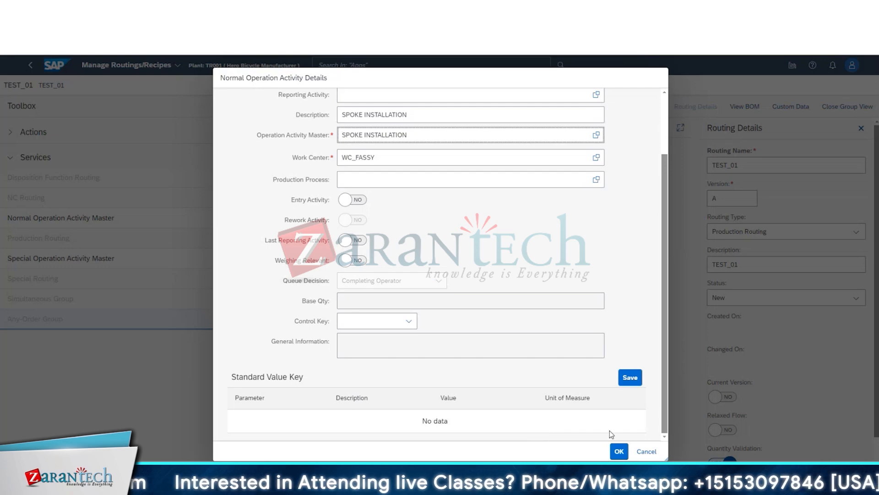
left_click(618, 451)
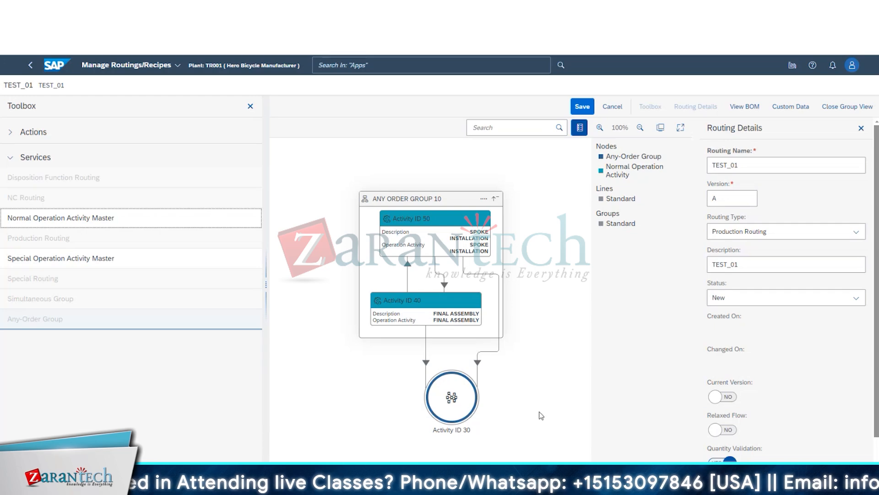
Step: Highlight the normal operation activities and node 30 in the group view, and save the routing
scroll(728, 418, "down", 1)
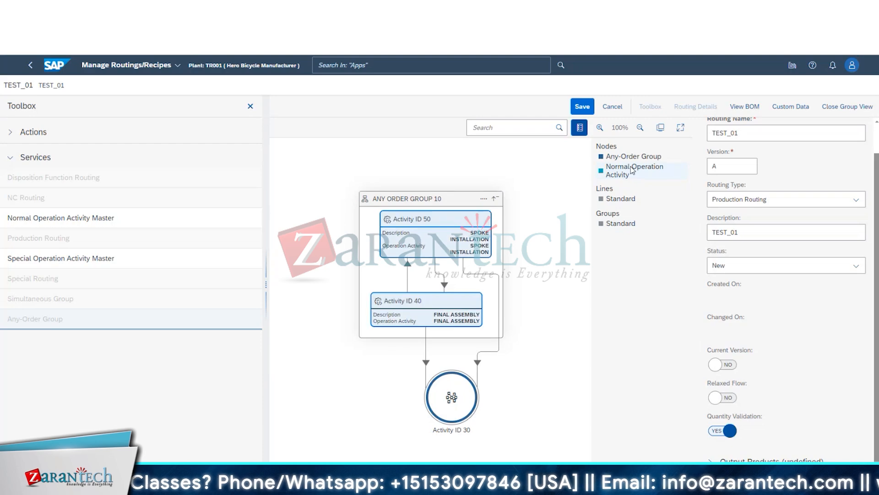
left_click(450, 408)
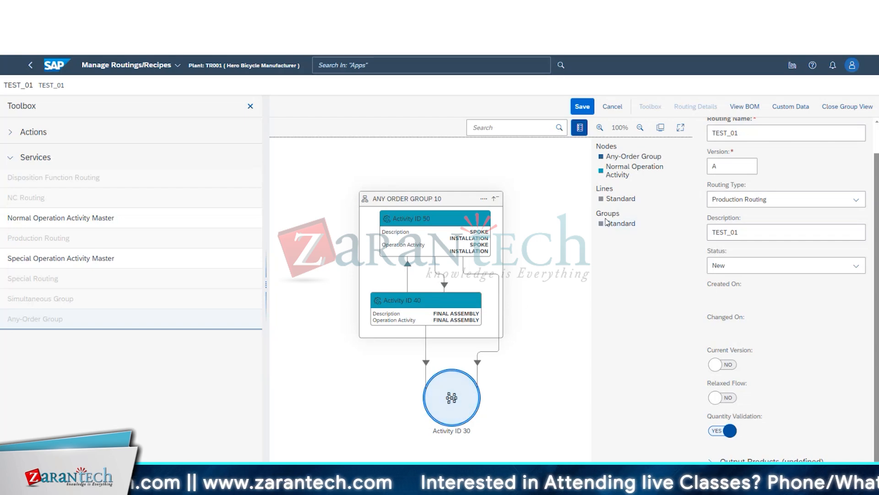
left_click(635, 166)
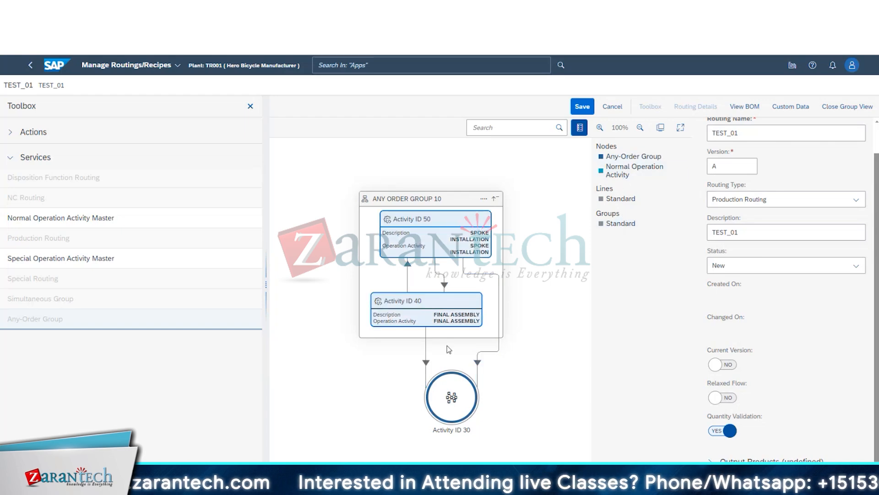
left_click(431, 401)
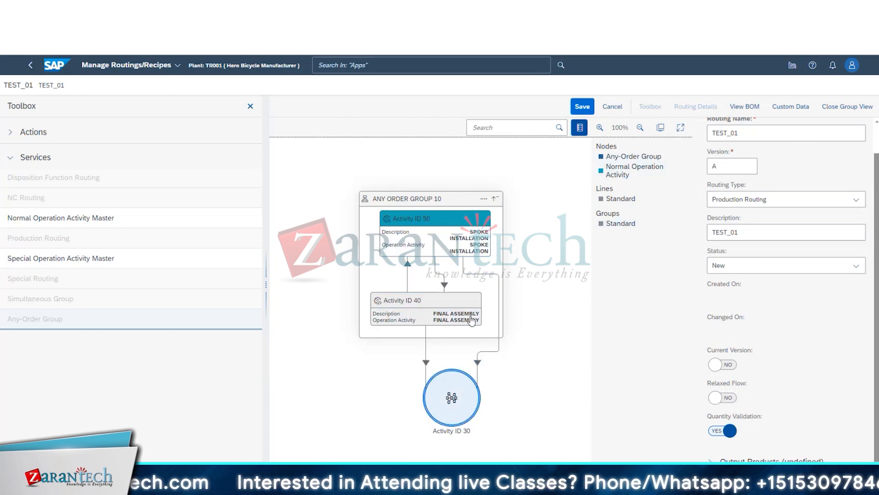
left_click(472, 320)
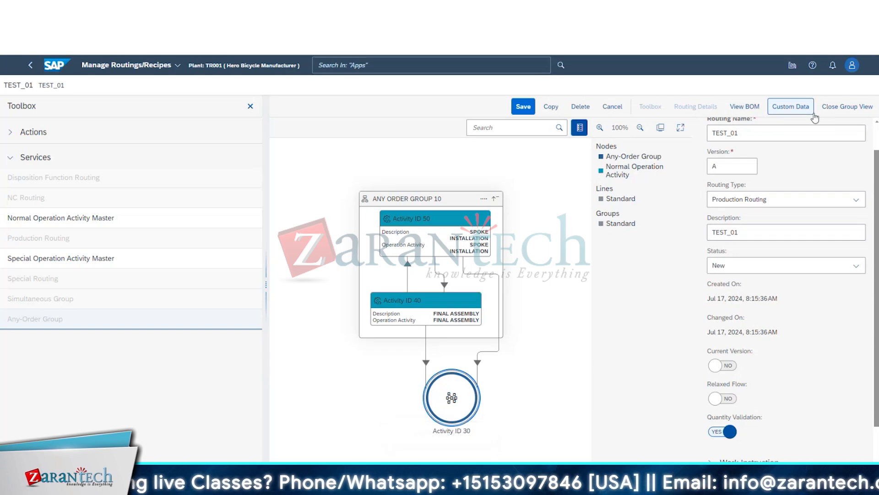
Step: Close the group view and check which operation activities are listed in the properties of any-order group 10
left_click(847, 106)
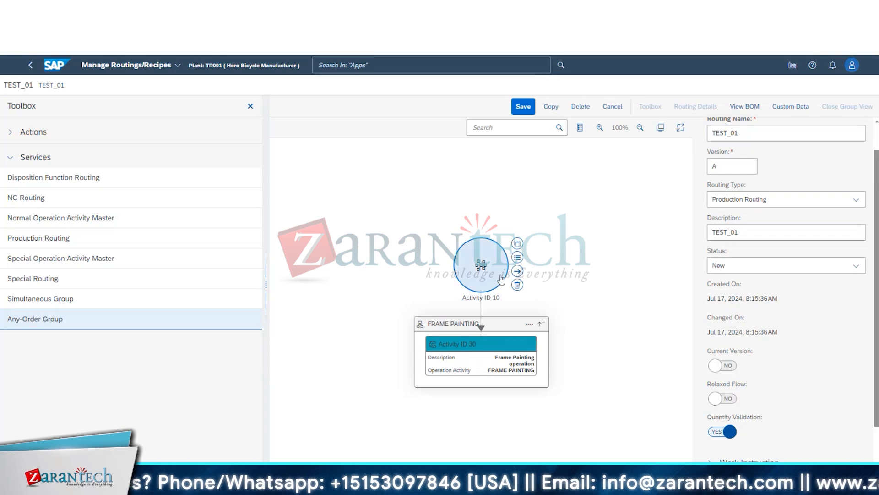
left_click(517, 257)
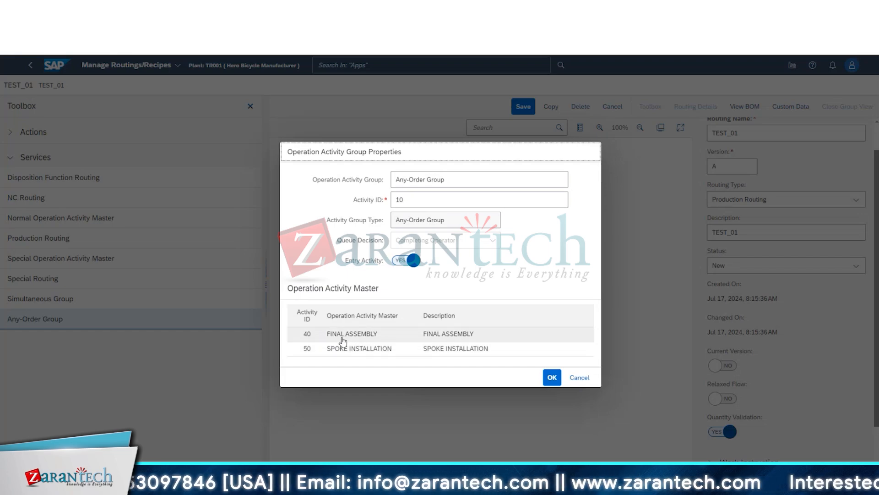
left_click(552, 377)
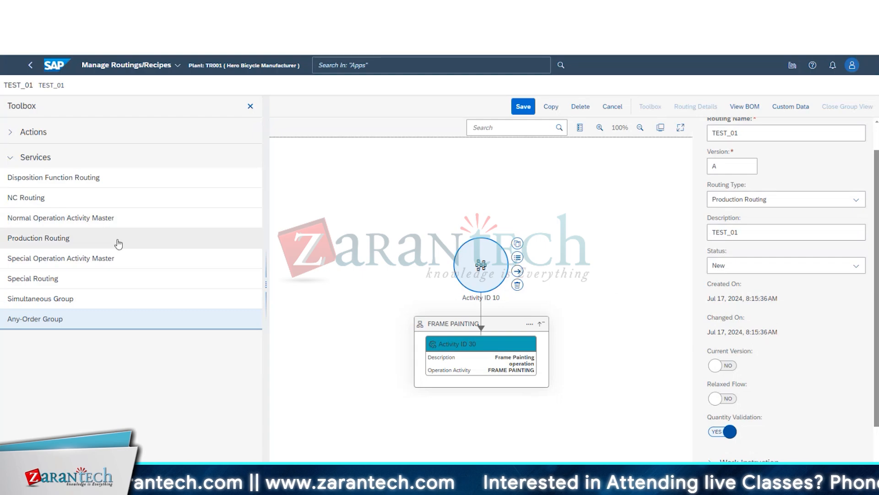
Step: Add normal operation activity 60 to the routing with operation activity master FRAME WELDING and a work center
left_click_drag(41, 218, 392, 200)
left_click(597, 167)
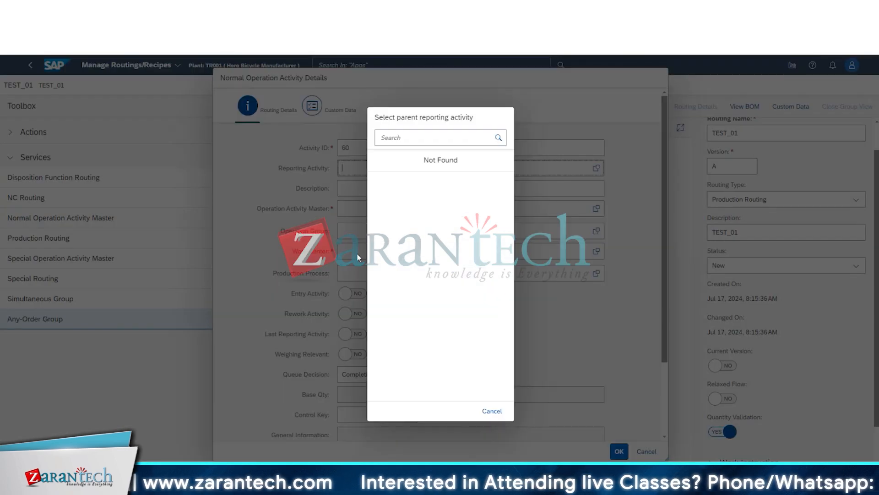
left_click(492, 411)
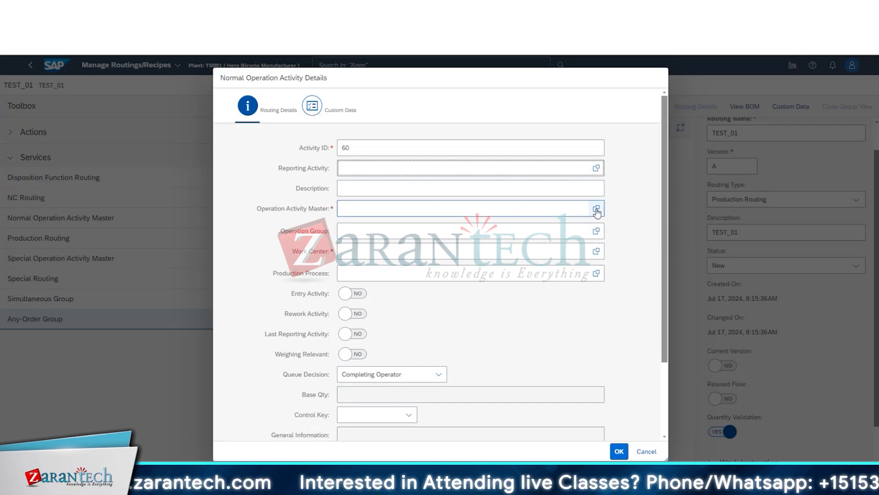
left_click(596, 208)
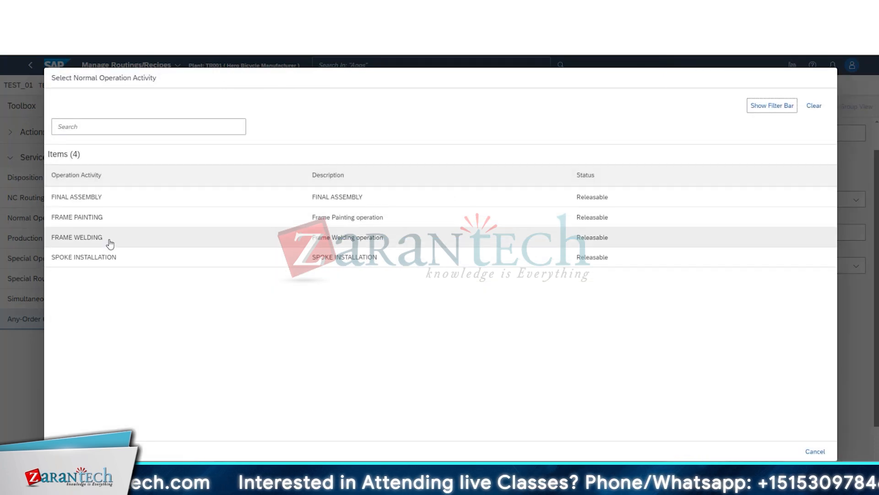
left_click(109, 243)
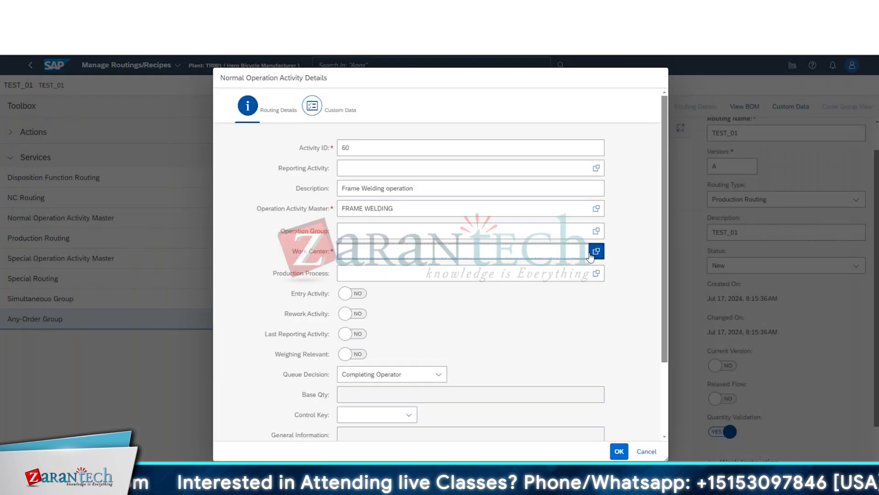
left_click(596, 251)
left_click(89, 238)
left_click(619, 452)
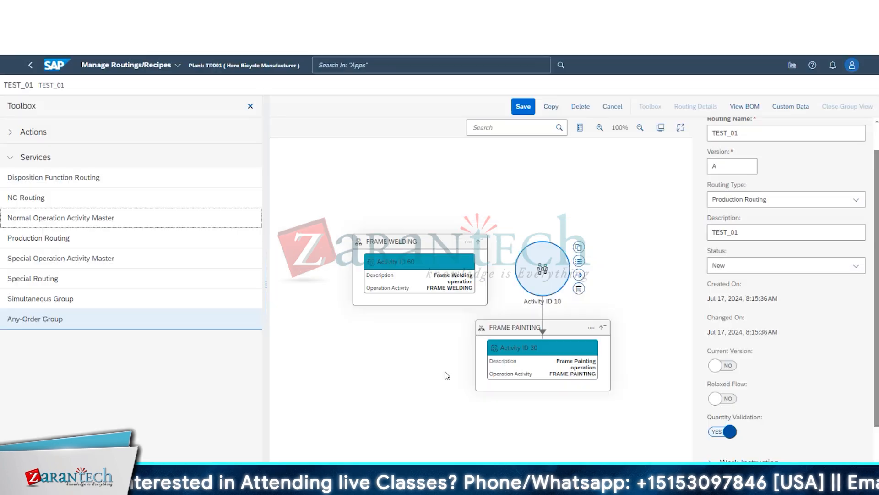
Step: Link frame welding activity 60 to any-order group 10
left_click(460, 269)
left_click(485, 275)
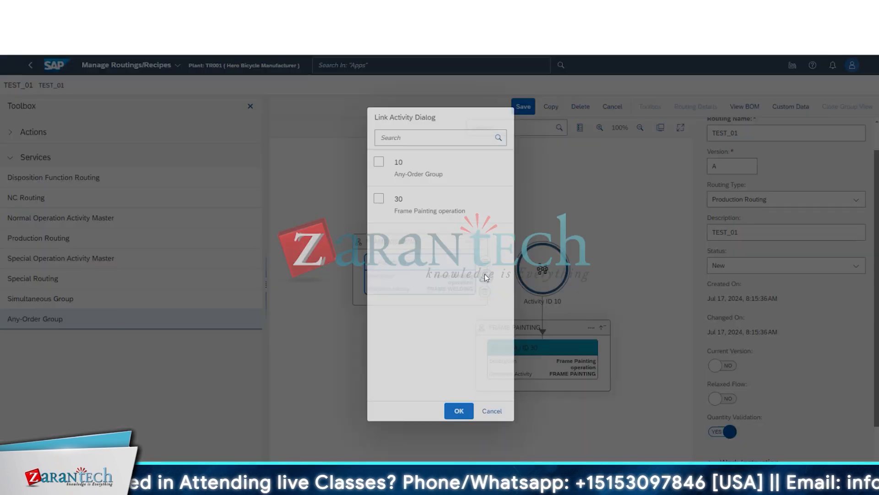
left_click(421, 205)
left_click(398, 190)
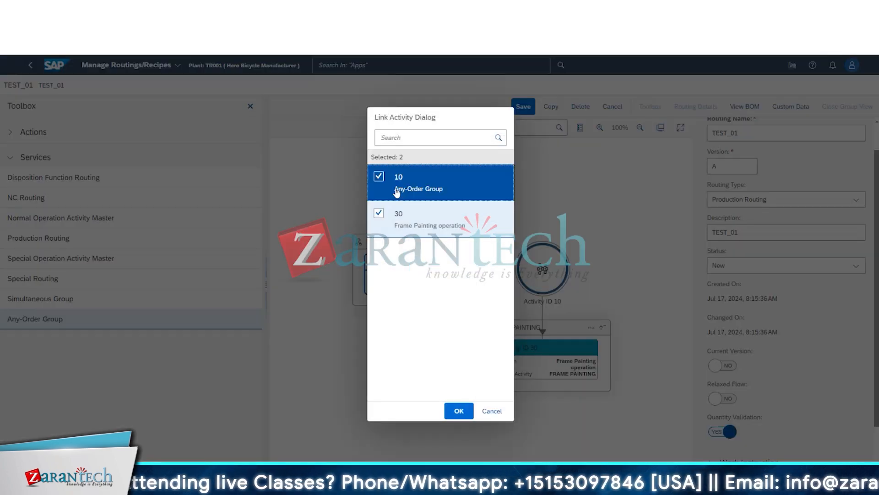
left_click(458, 411)
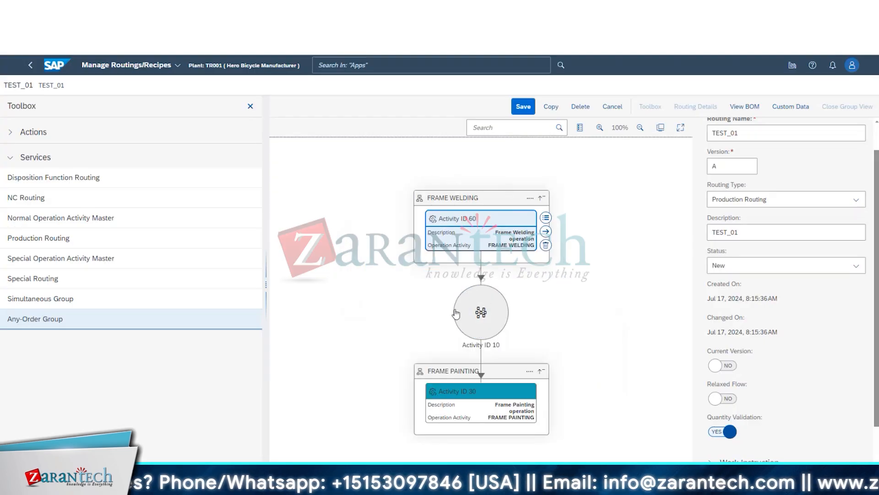
Step: Examine the FINAL ASSEMBLY and SPOKE INSTALLATION entries in any-order group 10's properties and leave them without changes
left_click(486, 317)
left_click(518, 305)
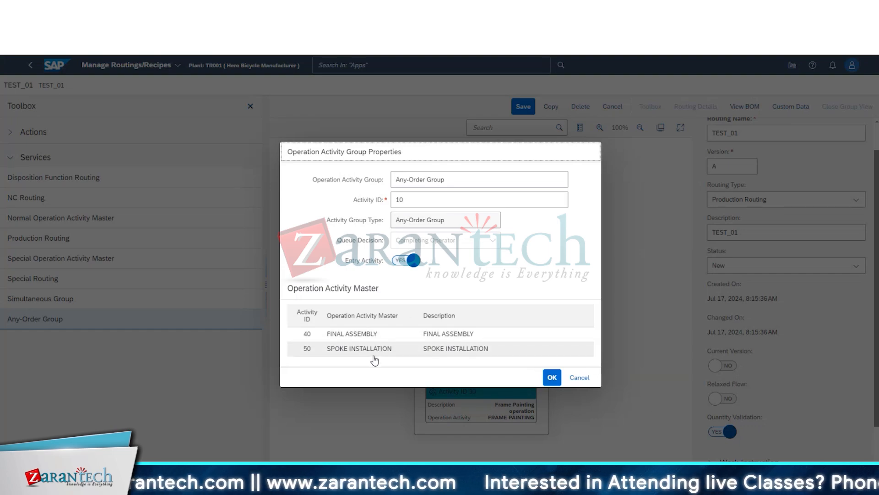
left_click(579, 377)
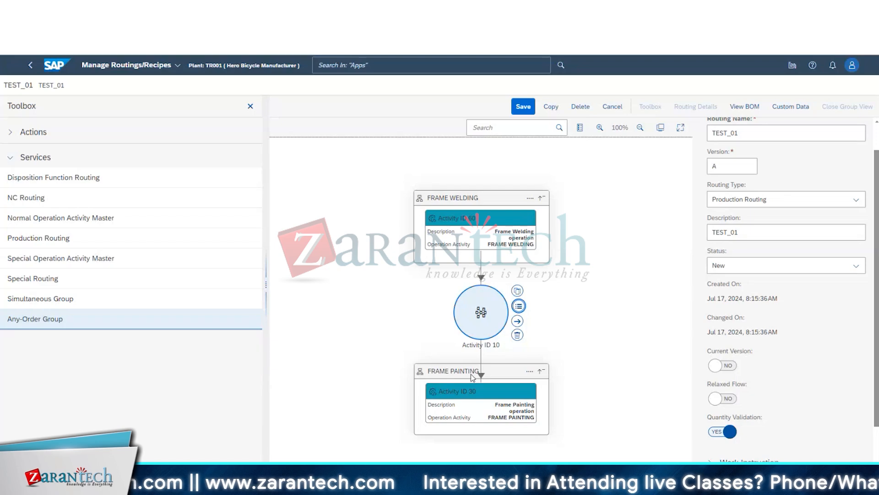
left_click(518, 306)
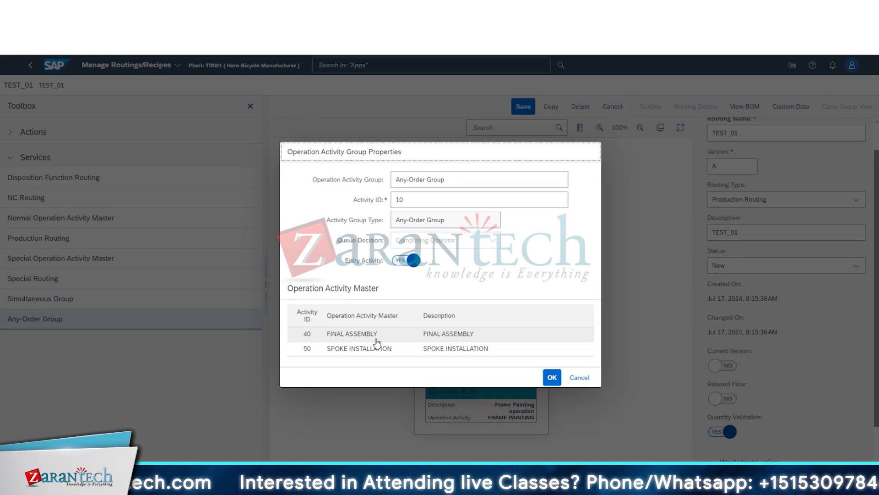
left_click(308, 349)
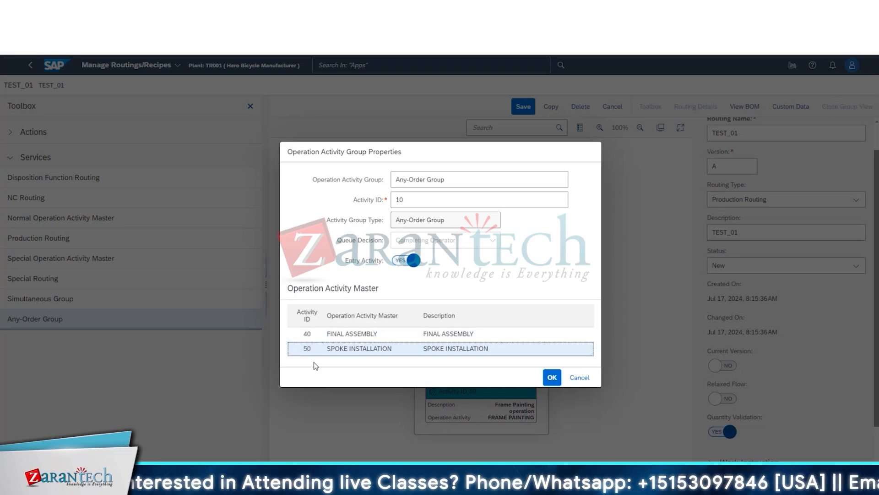
left_click(336, 333)
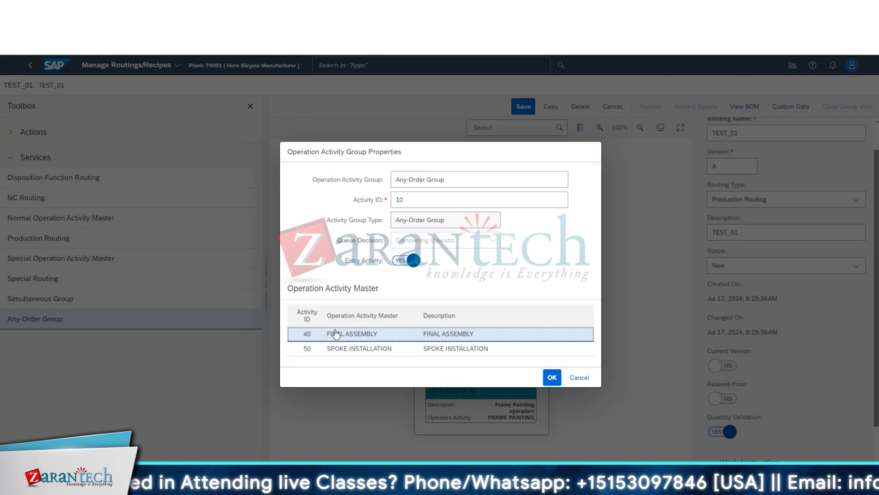
left_click(573, 377)
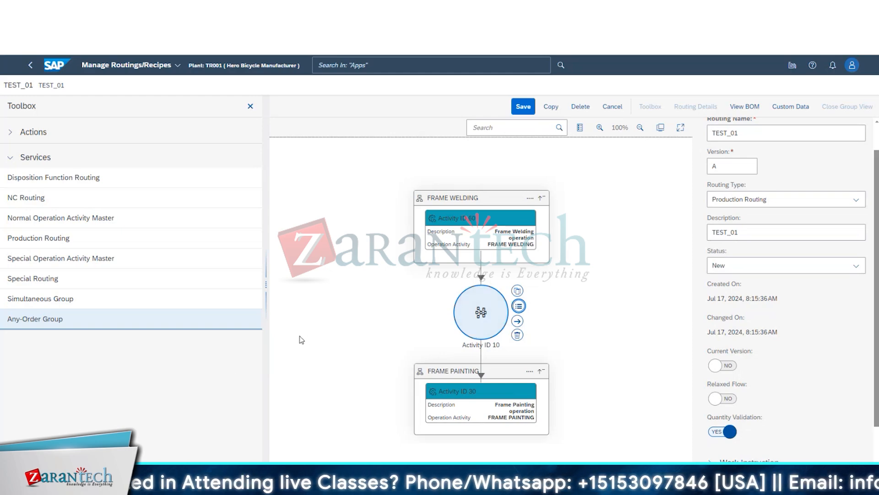
left_click(57, 305)
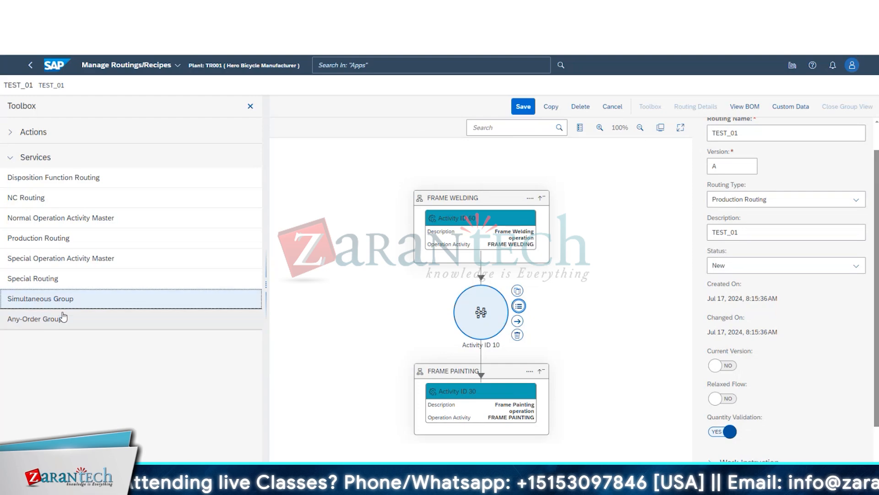
left_click(24, 322)
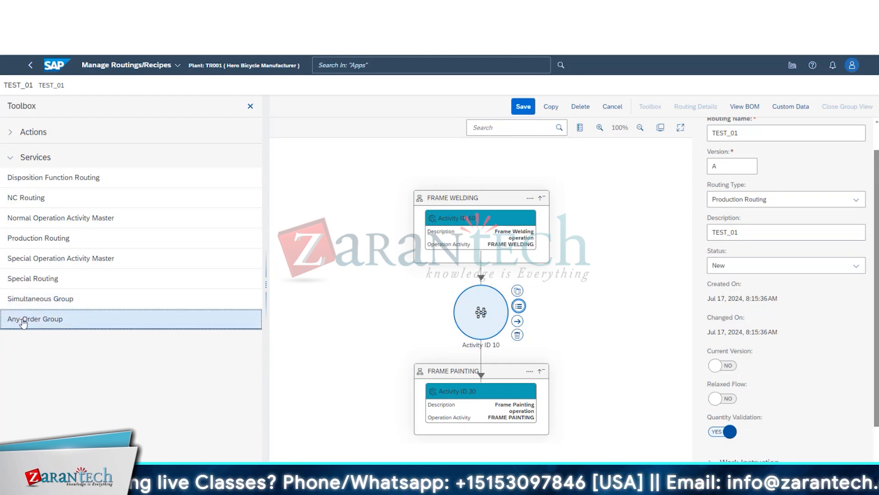
left_click(43, 301)
left_click(40, 323)
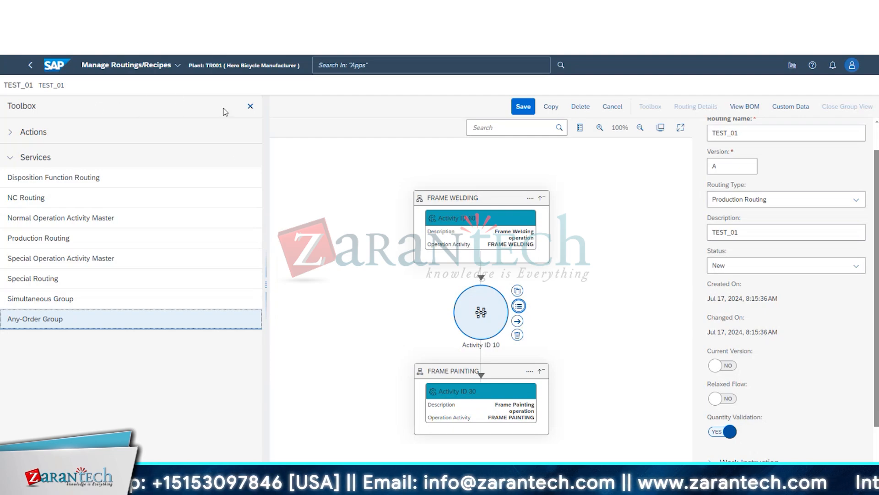
Step: Hide the routing details and save routing TEST_01
scroll(878, 198, "up", 2)
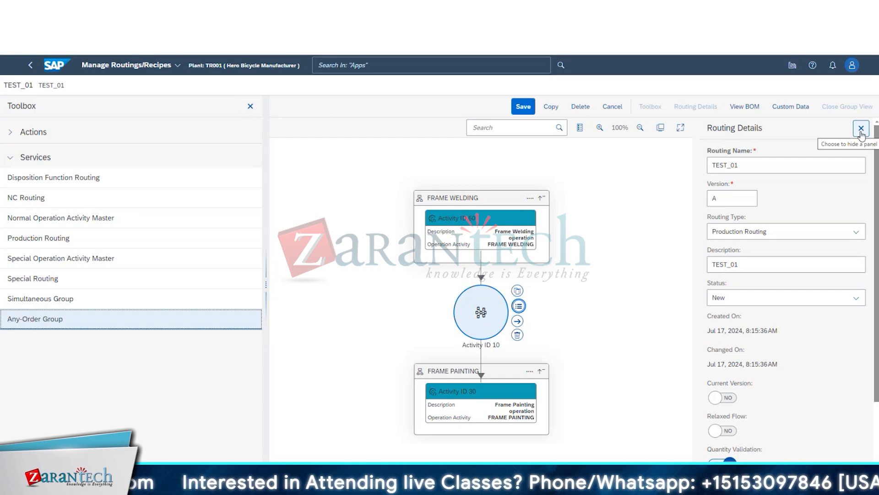
left_click(861, 130)
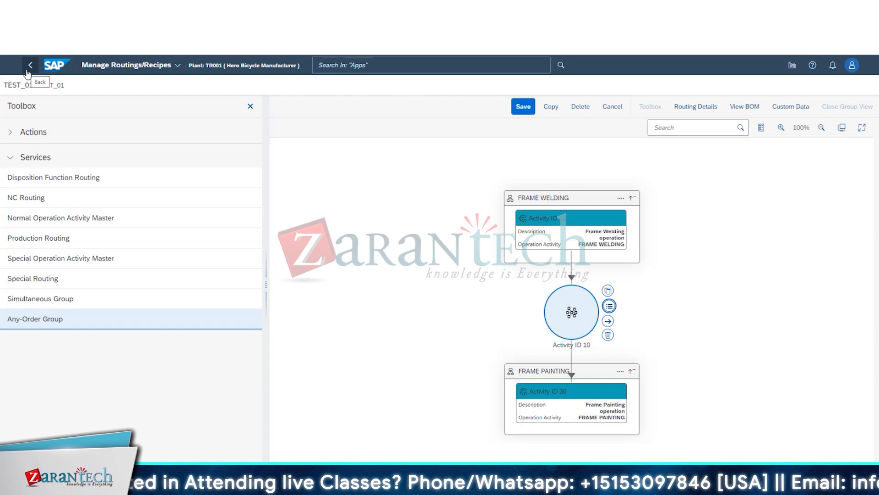
left_click(523, 107)
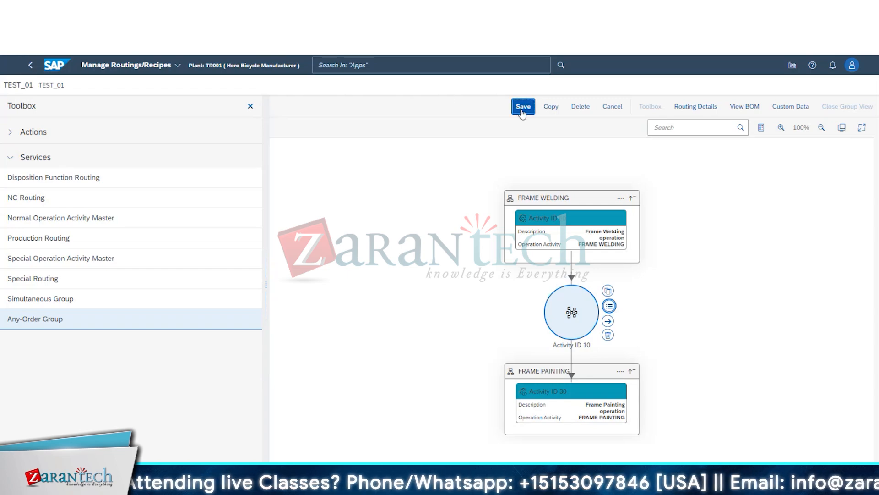
Step: Return to the routings list and open routing ROADBIKE2024_ASSEMBLY for material STEEL TUBING / A
left_click(30, 69)
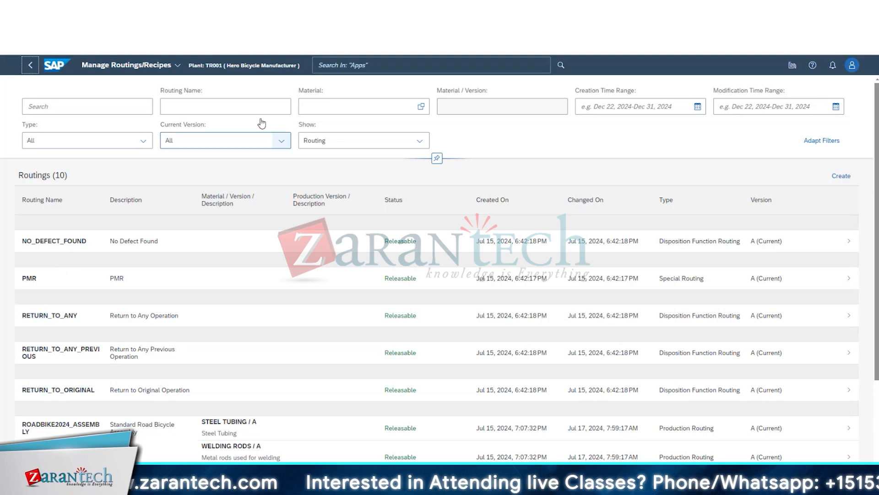
scroll(465, 308, "down", 2)
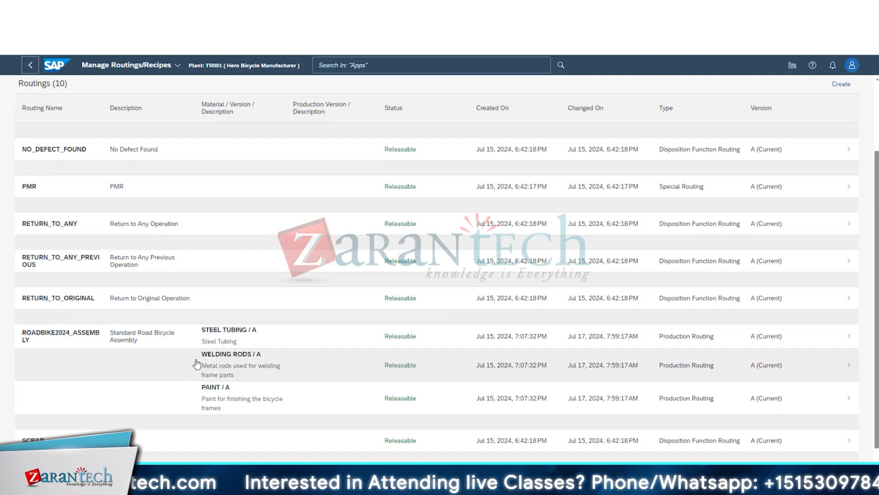
left_click(151, 344)
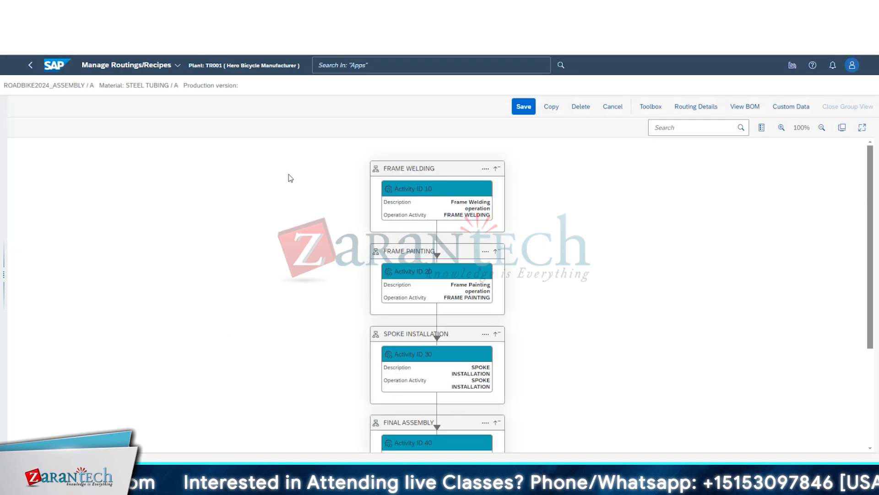
Step: Examine the routing details of frame welding activity 10 and close them without changes
left_click(443, 210)
left_click(443, 210)
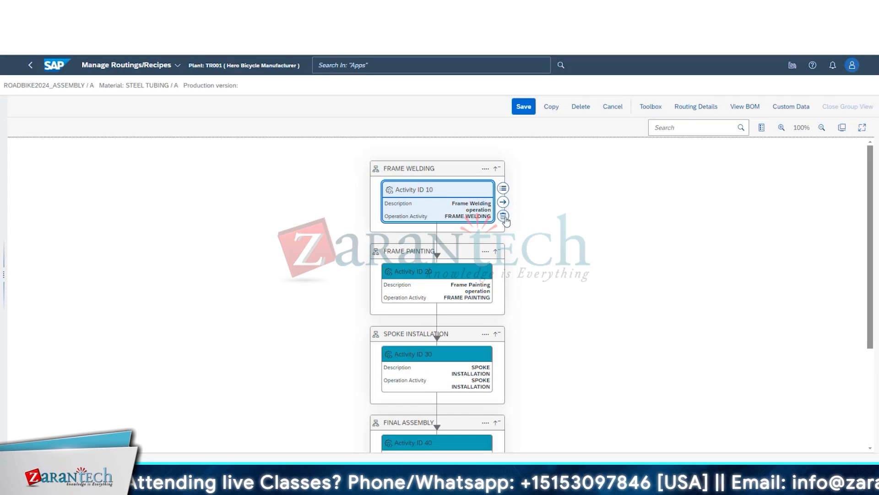
left_click(503, 189)
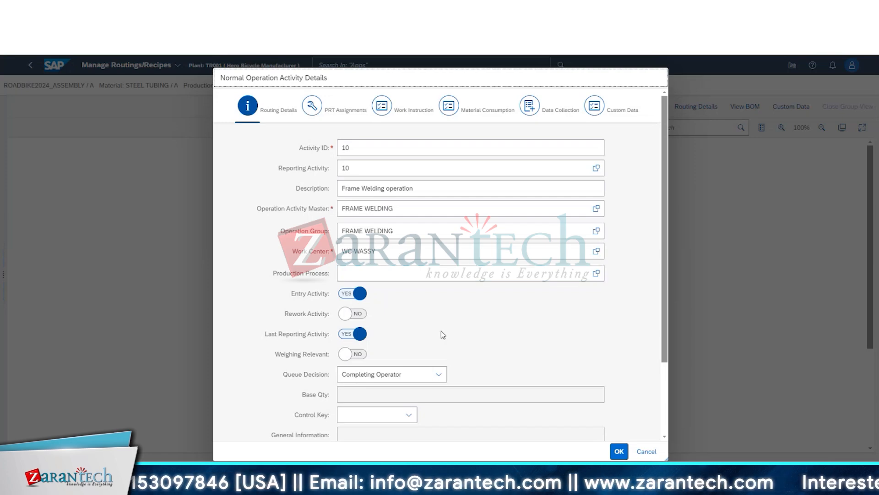
left_click(646, 451)
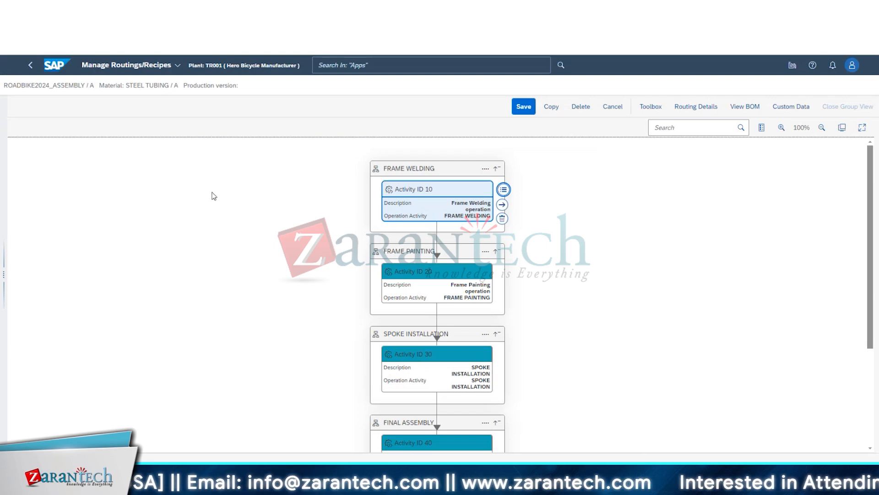
Step: Check the material in the routing header against the activity details of frame welding activity 10, leaving everything as is
left_click_drag(123, 84, 265, 85)
left_click_drag(126, 85, 182, 85)
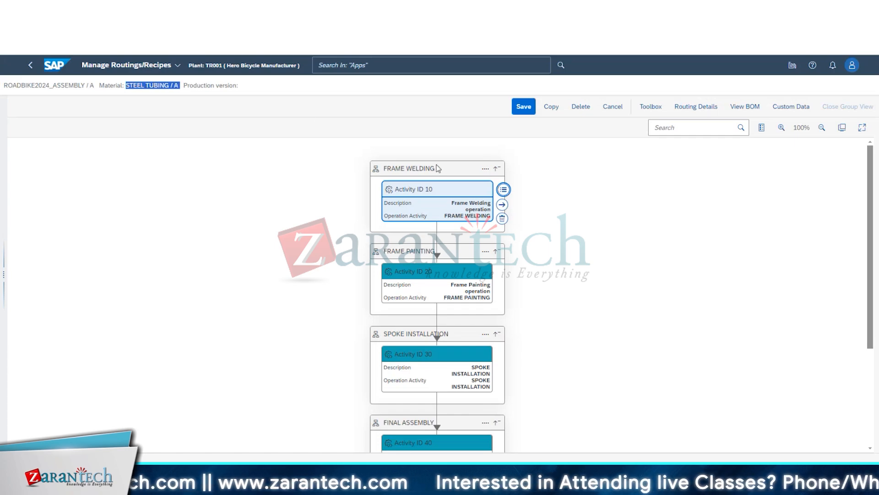
left_click(178, 105)
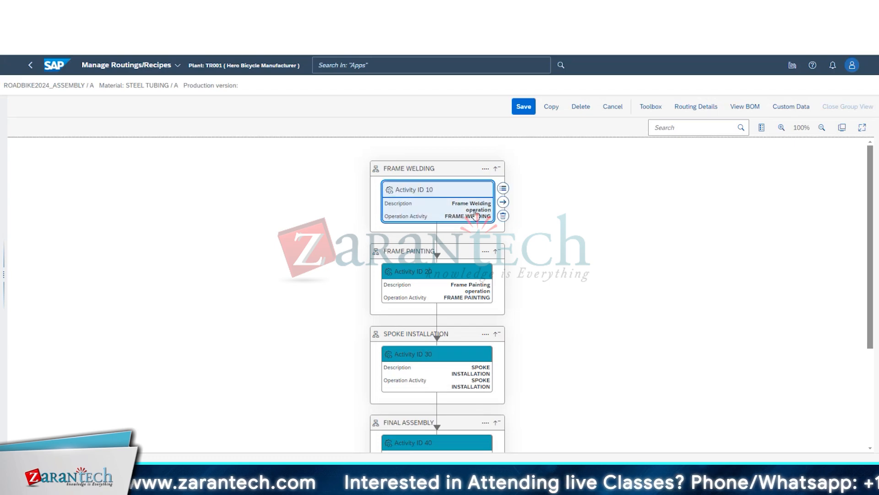
left_click(503, 188)
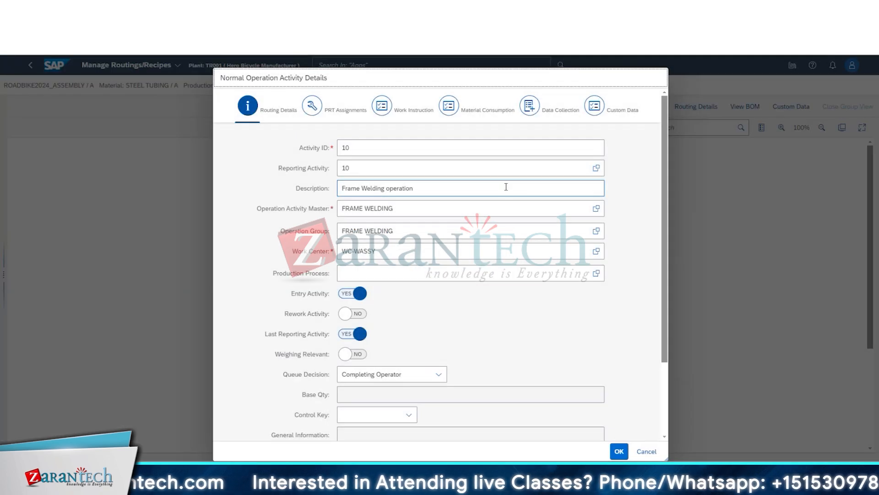
scroll(506, 187, "down", 3)
left_click(658, 453)
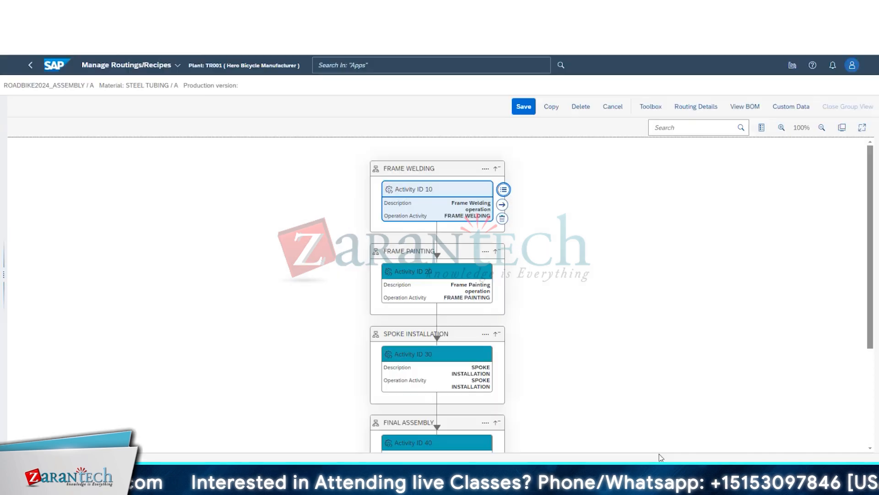
Step: View the routing's BOM and return to the routings list without saving
left_click(757, 110)
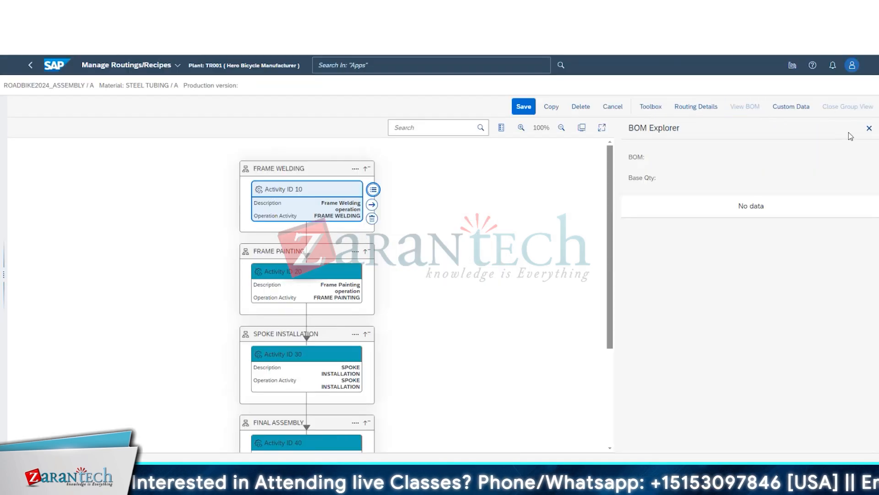
left_click(29, 67)
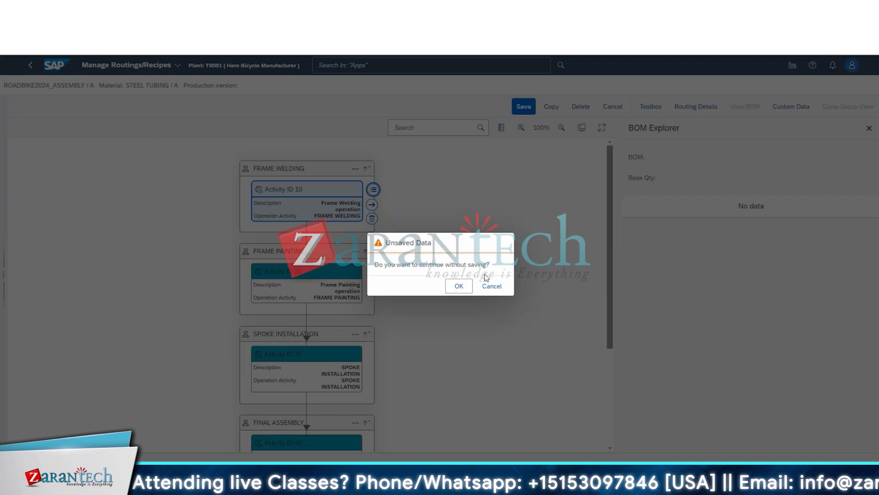
left_click(457, 286)
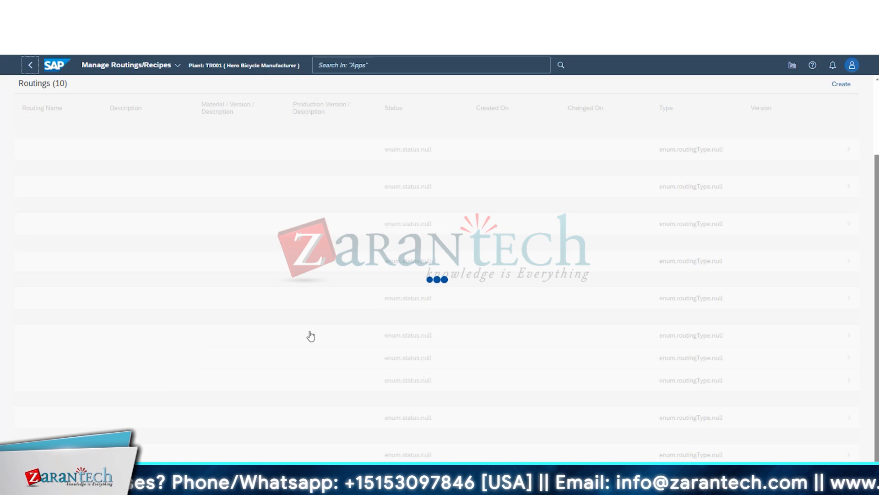
Step: Reopen routing ROADBIKE2024_ASSEMBLY for material STEEL TUBING / A and read through activity 10's details down to the standard value key
scroll(310, 331, "down", 1)
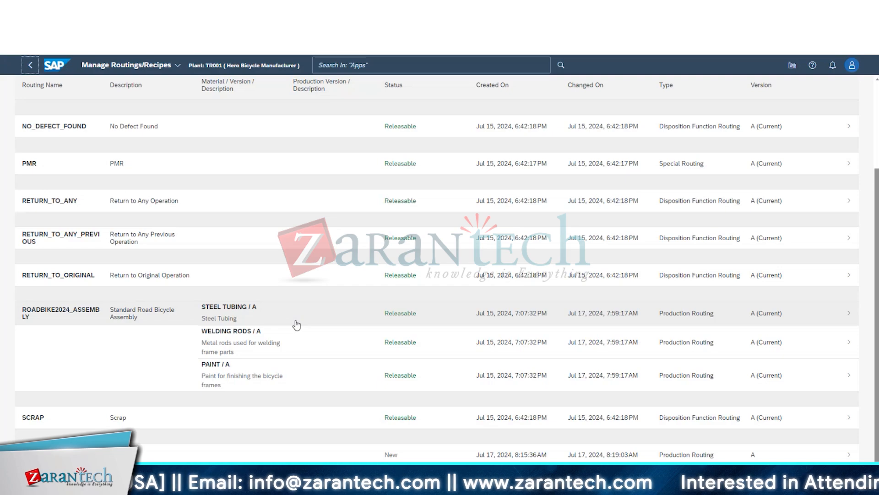
left_click(297, 325)
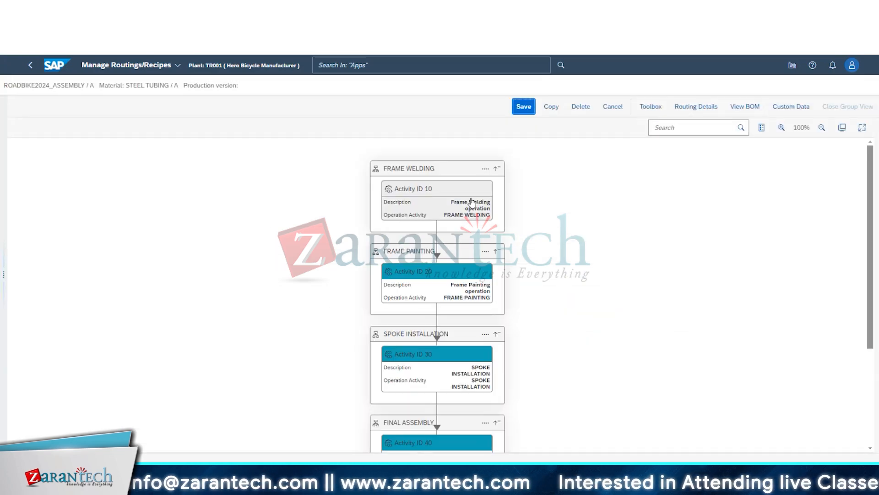
left_click(489, 192)
left_click(503, 188)
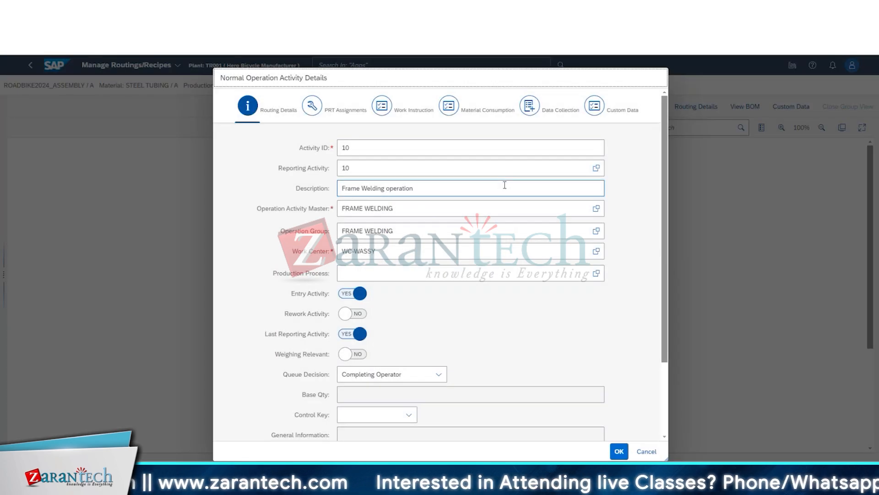
scroll(505, 185, "down", 3)
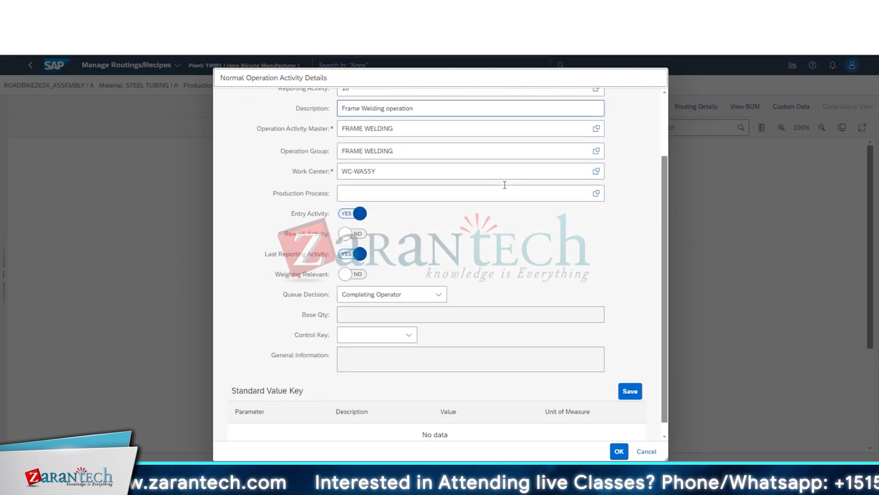
scroll(437, 344, "up", 3)
scroll(437, 344, "down", 3)
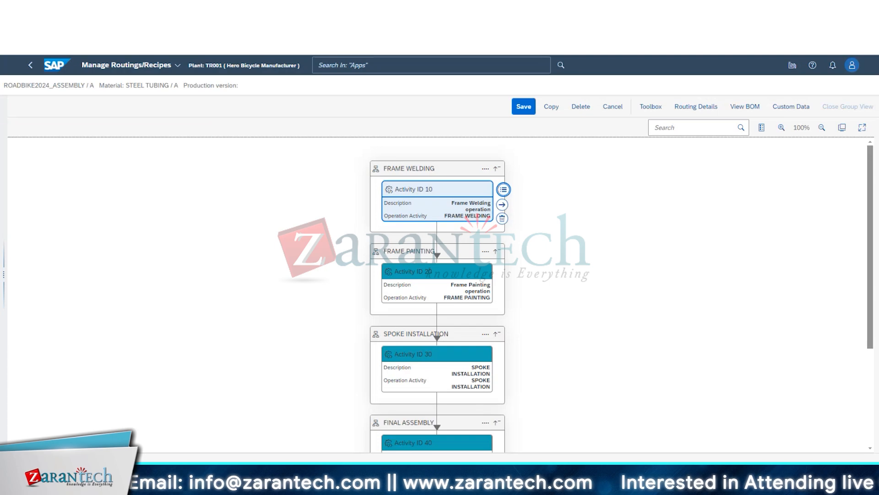
Step: Show the routing details and examine the finished goods entry under the output products
left_click(672, 108)
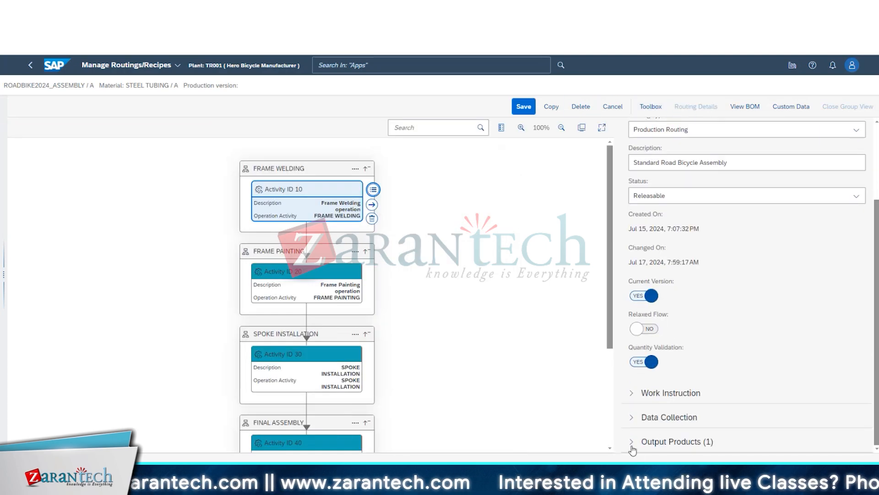
left_click(632, 442)
scroll(714, 371, "down", 2)
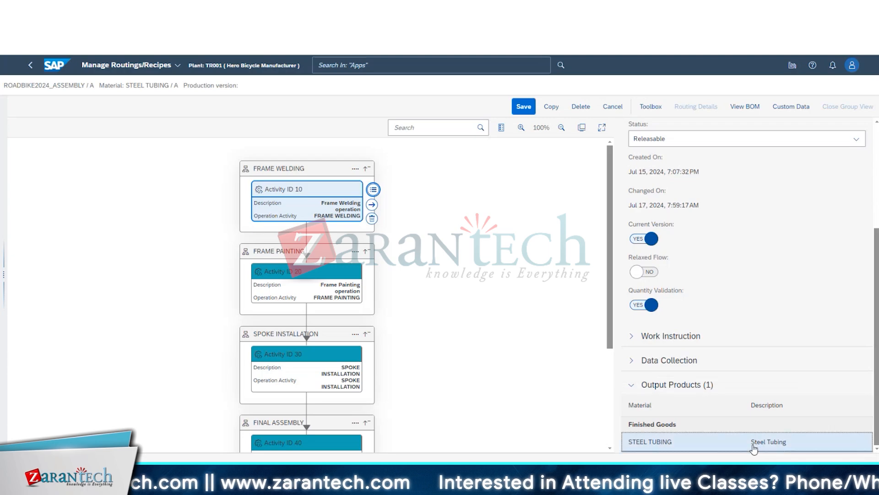
left_click_drag(628, 441, 792, 454)
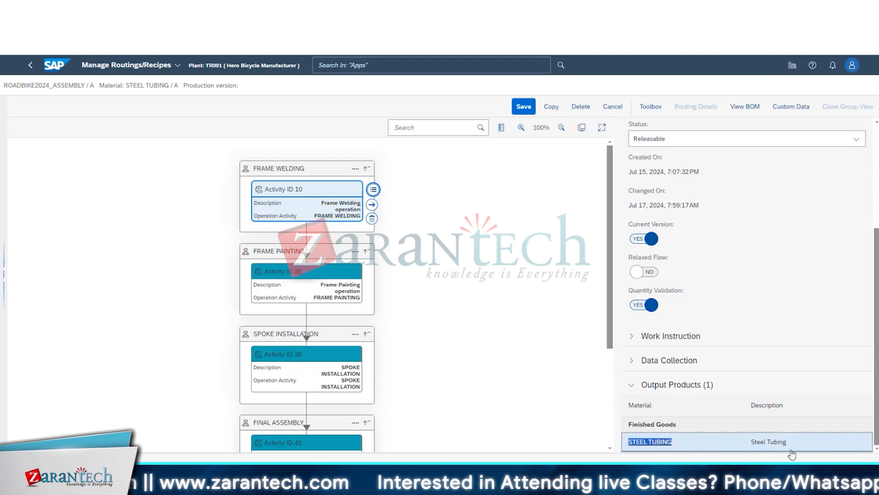
left_click(731, 451)
left_click_drag(636, 444, 791, 438)
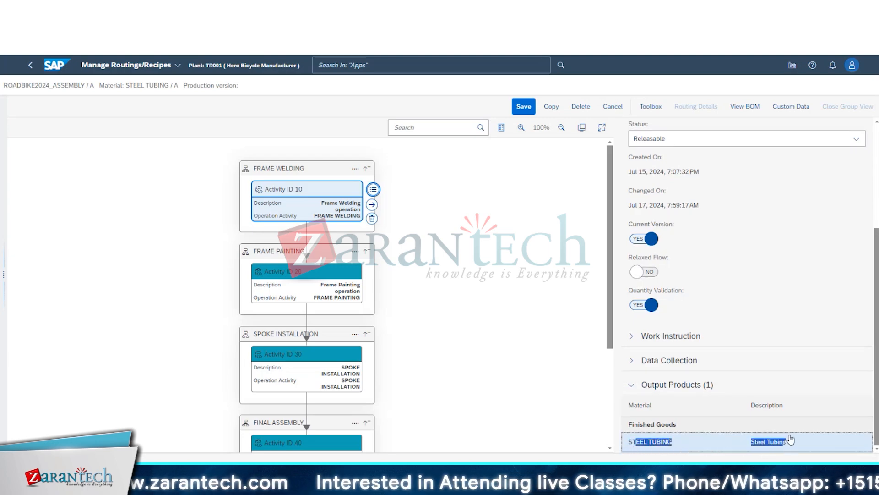
left_click(693, 444)
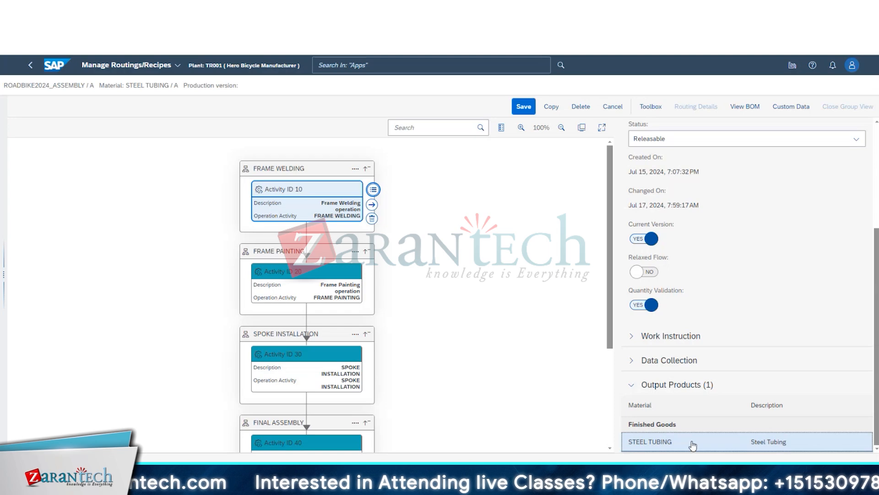
left_click_drag(635, 446, 662, 443)
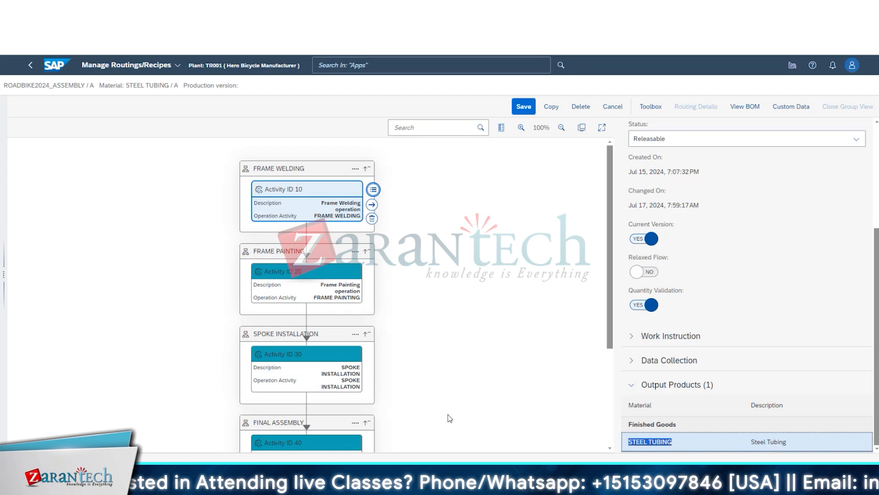
Step: Inspect the PMR activity 60 and the details of final assembly activity 40, leaving both without changes
scroll(248, 405, "down", 3)
left_click(313, 381)
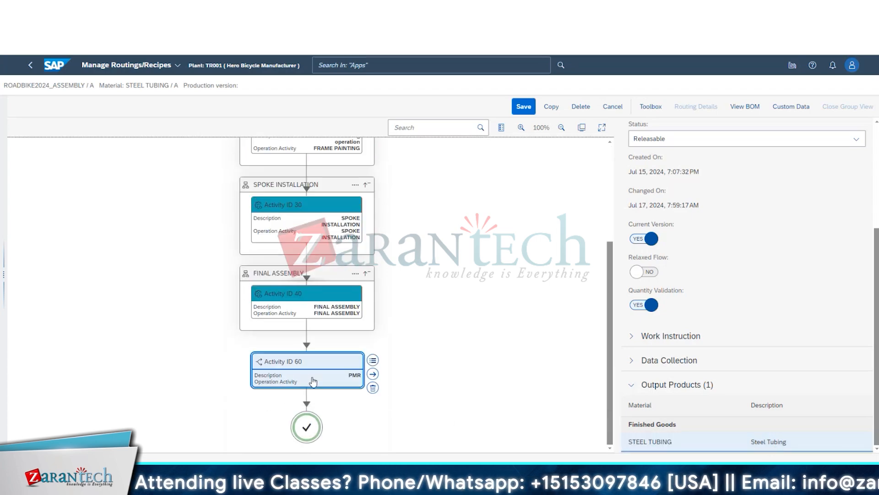
left_click(331, 308)
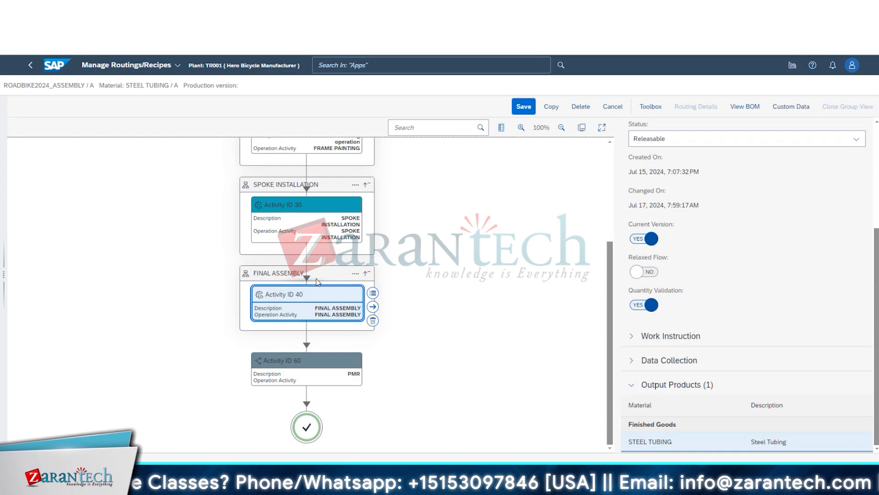
left_click(373, 294)
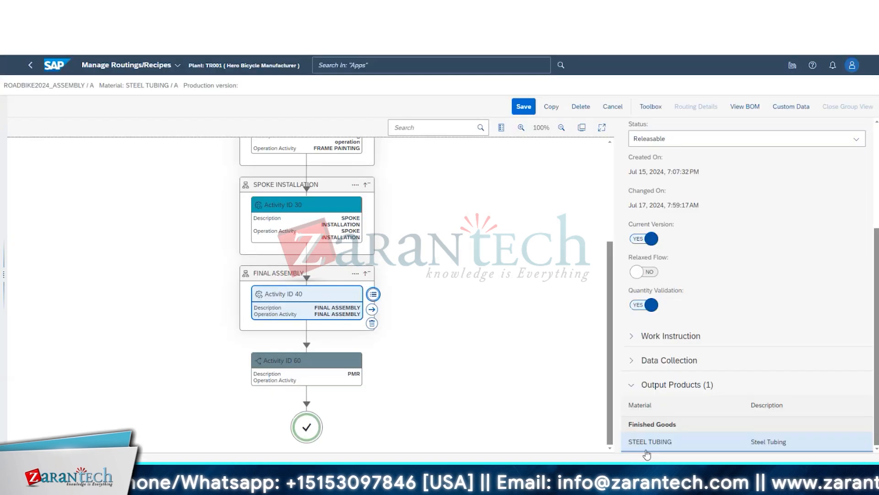
Step: Review the STEEL TUBING output product alongside the full activity sequence from frame welding to the end of the routing
scroll(647, 396, "down", 2)
scroll(646, 401, "down", 2)
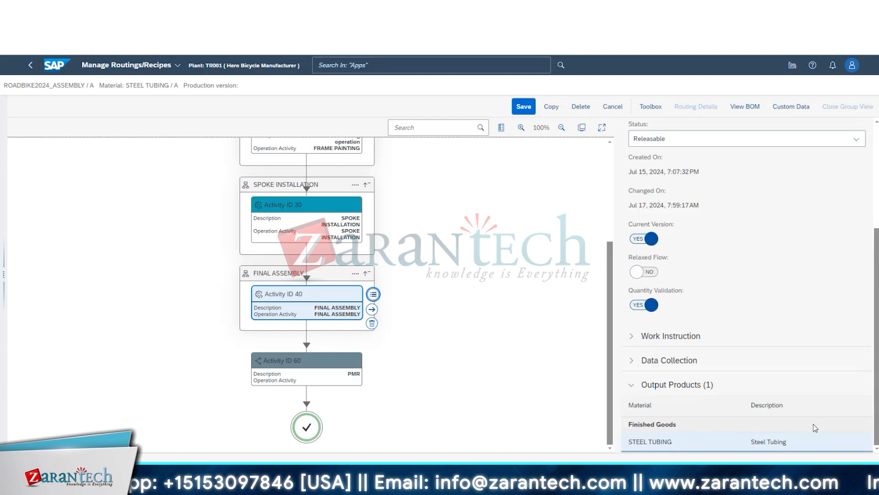
left_click(761, 441)
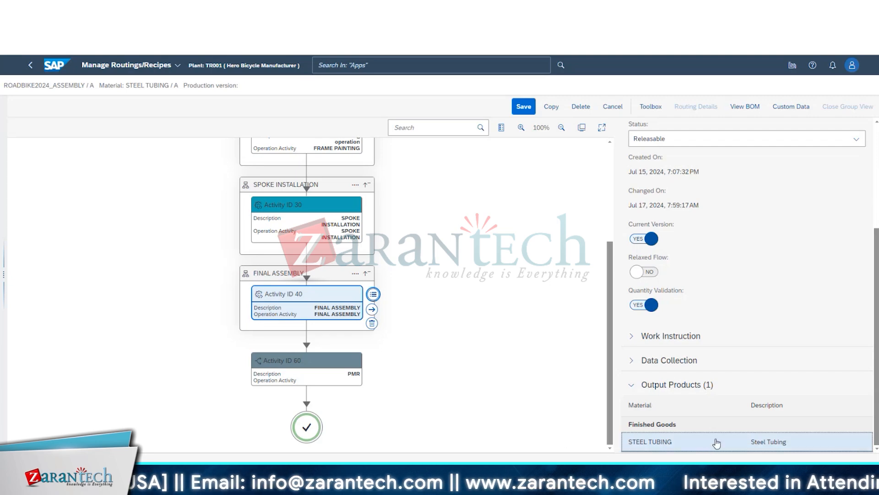
scroll(337, 308, "up", 3)
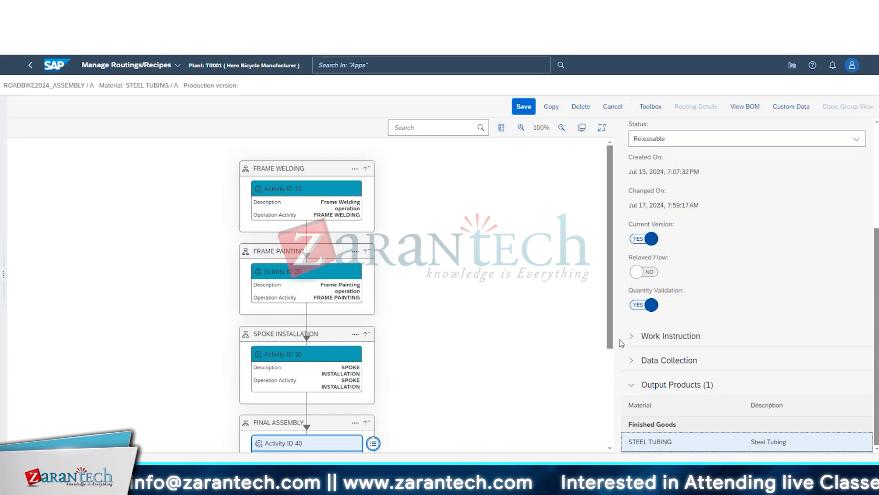
scroll(602, 384, "down", 1)
scroll(595, 446, "down", 2)
scroll(510, 270, "up", 3)
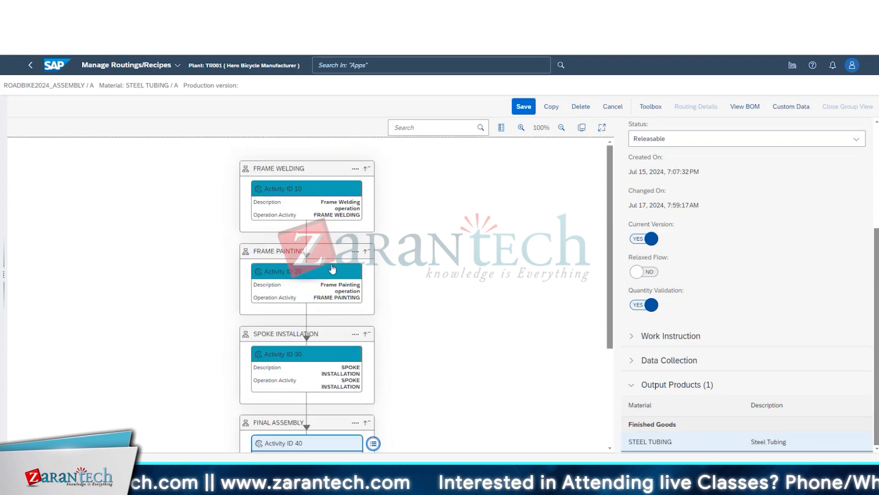
scroll(607, 251, "down", 3)
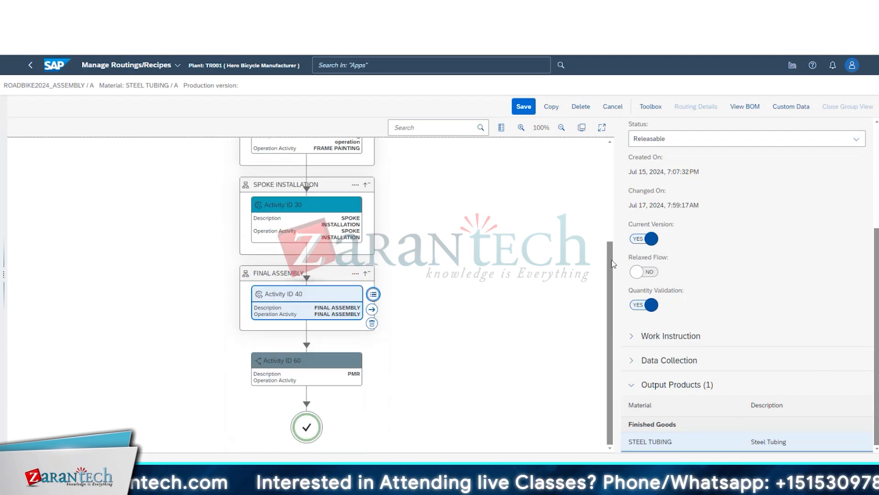
scroll(614, 265, "up", 3)
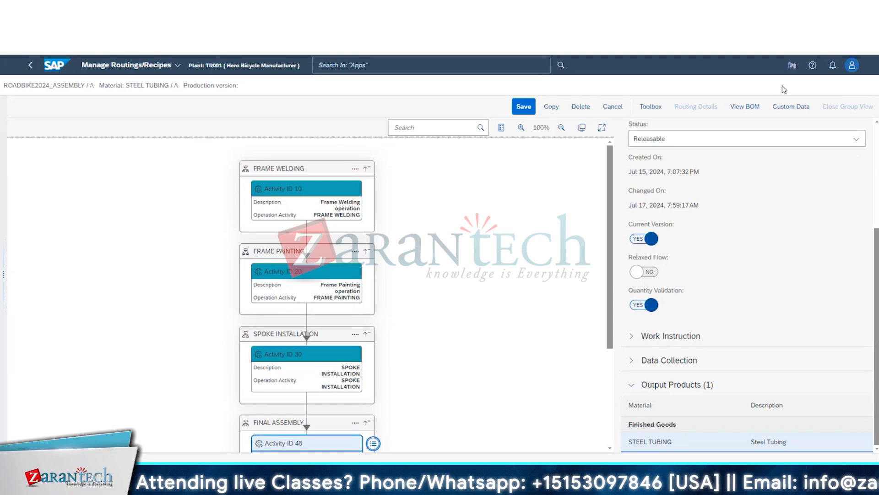
Step: Leave routing ROADBIKE2024_ASSEMBLY without saving and open routing TEST_01
left_click(603, 109)
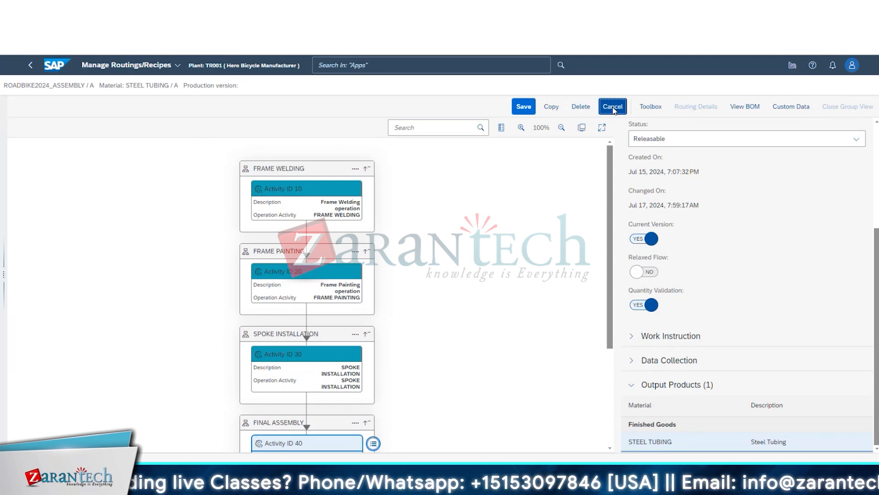
left_click(460, 286)
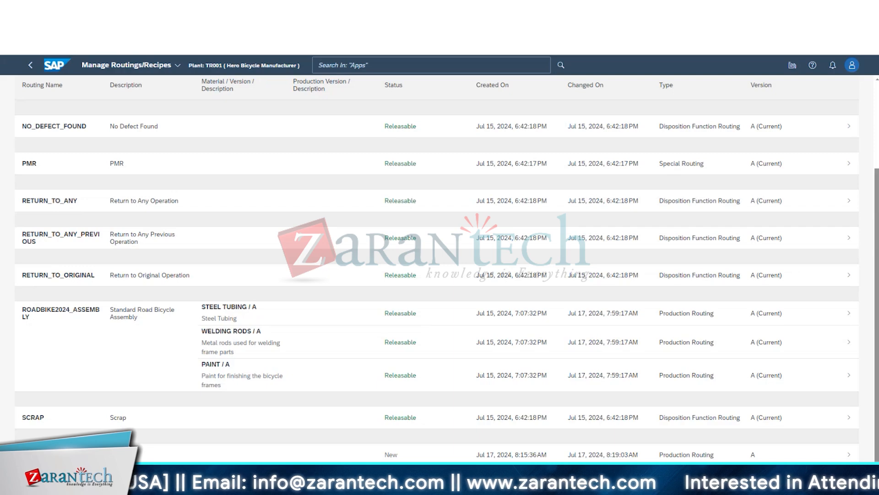
left_click(348, 461)
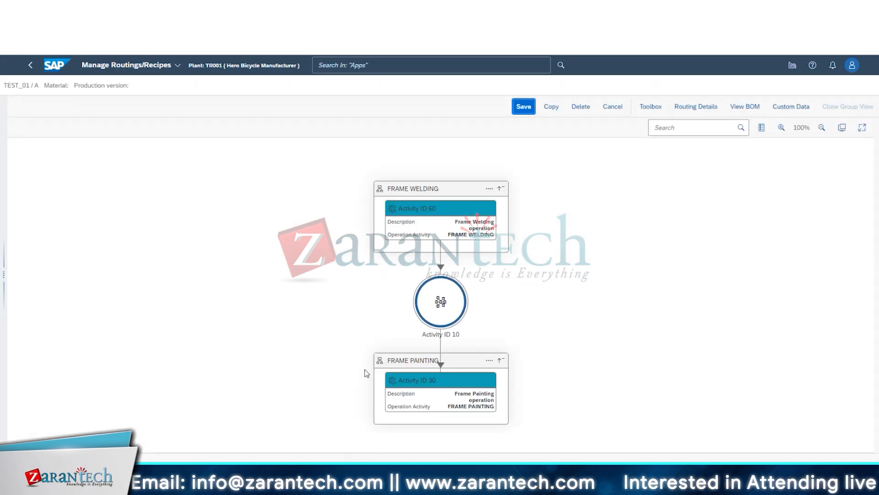
Step: View the toolbox actions and services available for routing TEST_01, and return to the routings list without saving
left_click(651, 106)
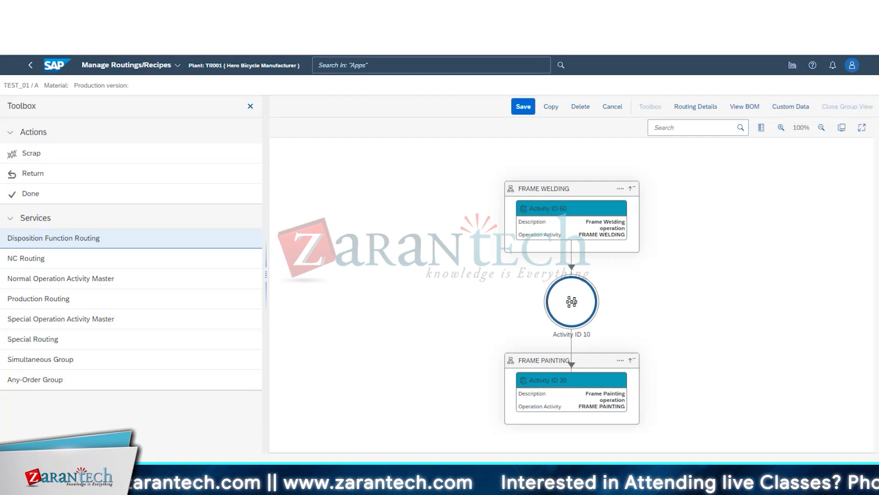
left_click(30, 65)
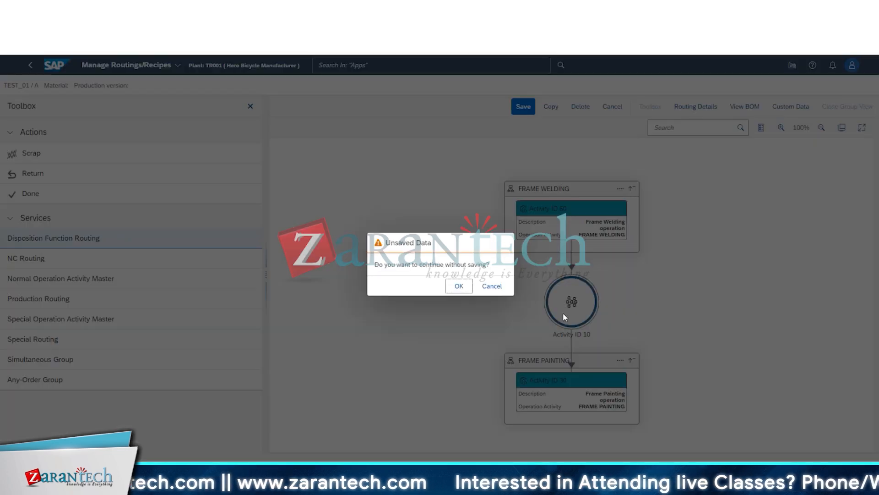
left_click(490, 283)
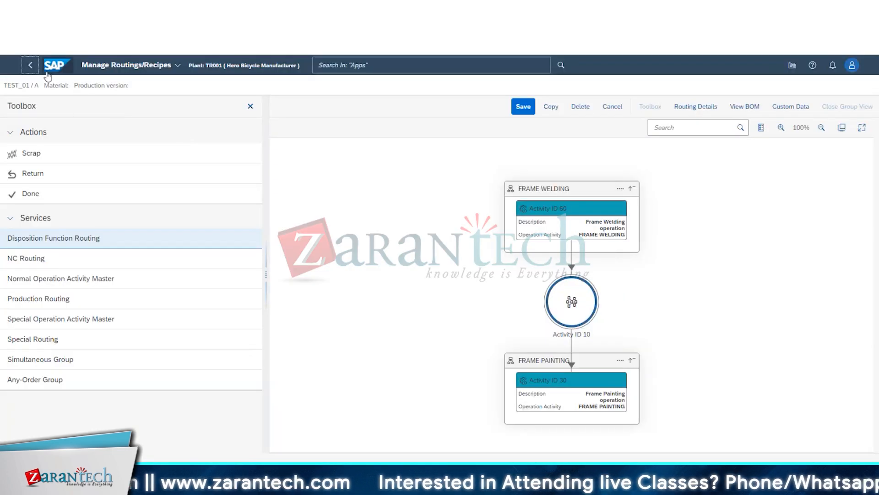
left_click(30, 65)
left_click(458, 286)
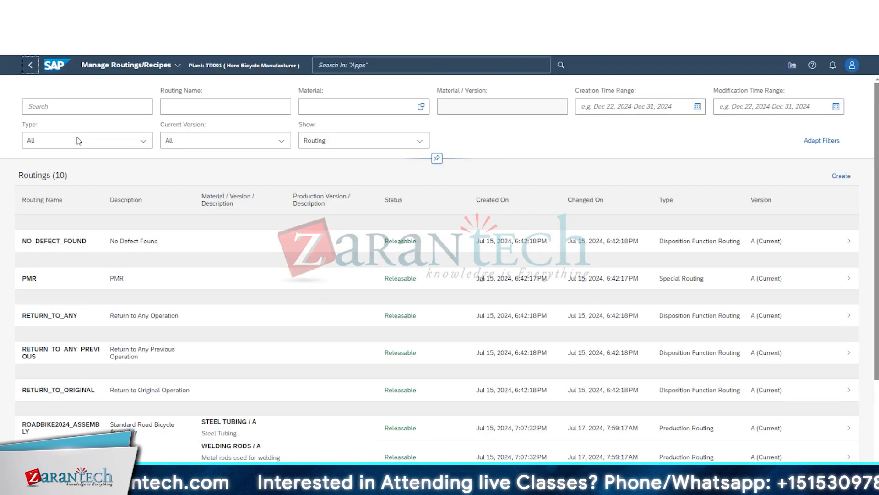
Step: Review the available routing type filter options and compare the entries throughout the routings list
left_click(114, 142)
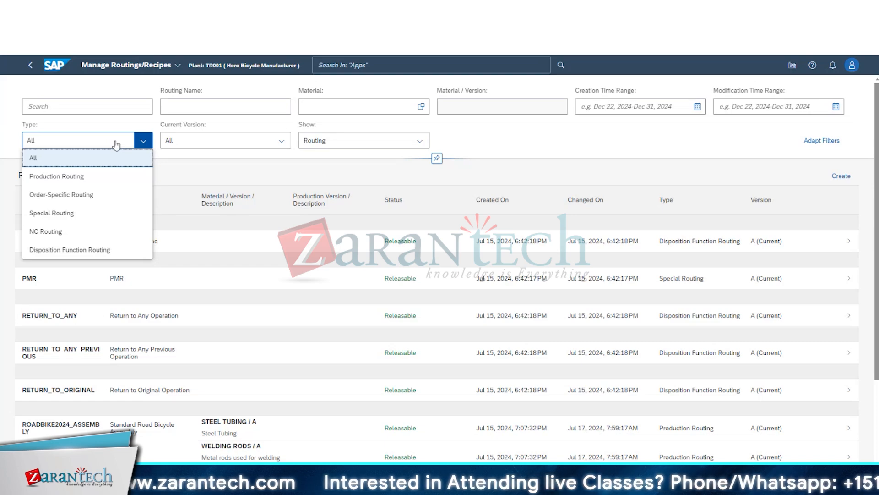
scroll(187, 234, "down", 5)
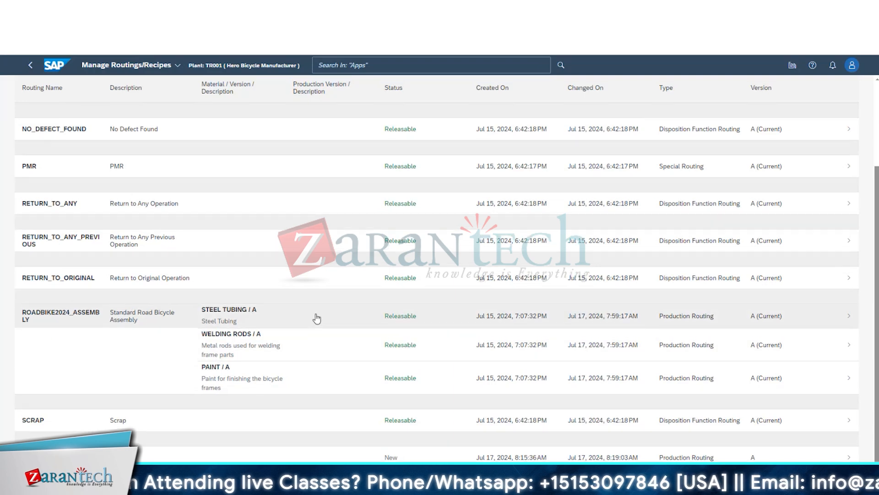
scroll(314, 316, "up", 5)
scroll(316, 317, "down", 5)
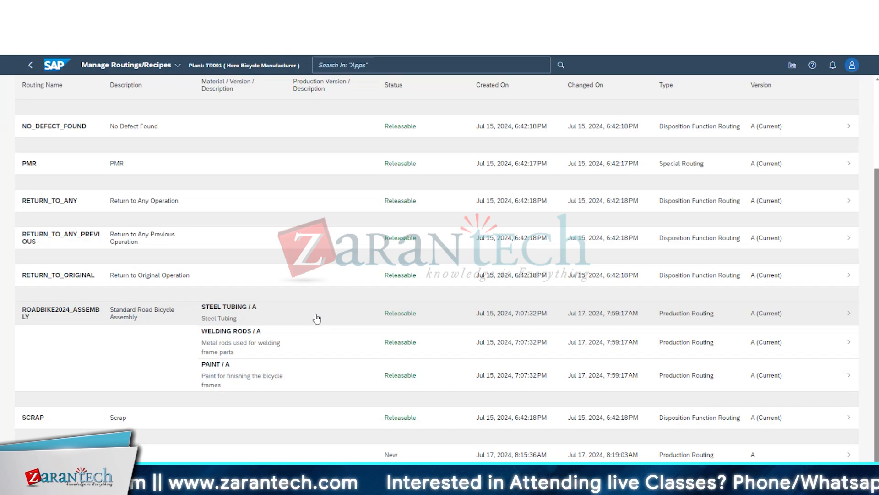
scroll(167, 399, "up", 2)
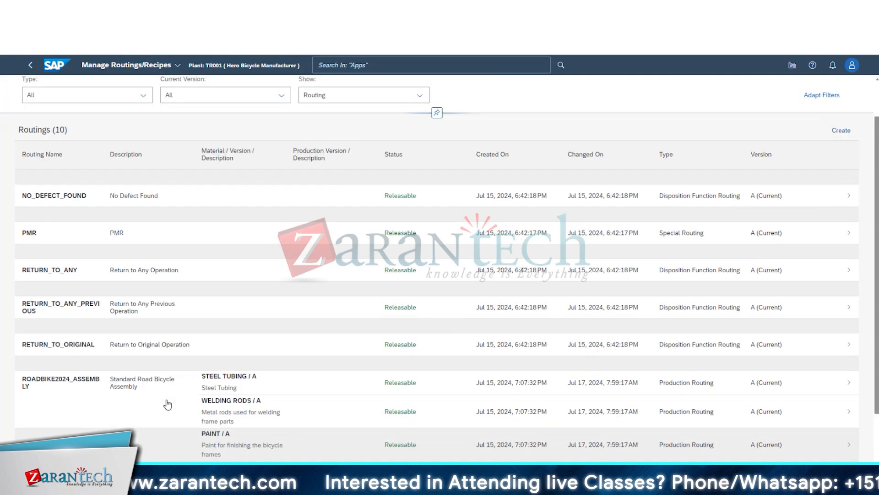
scroll(167, 405, "up", 1)
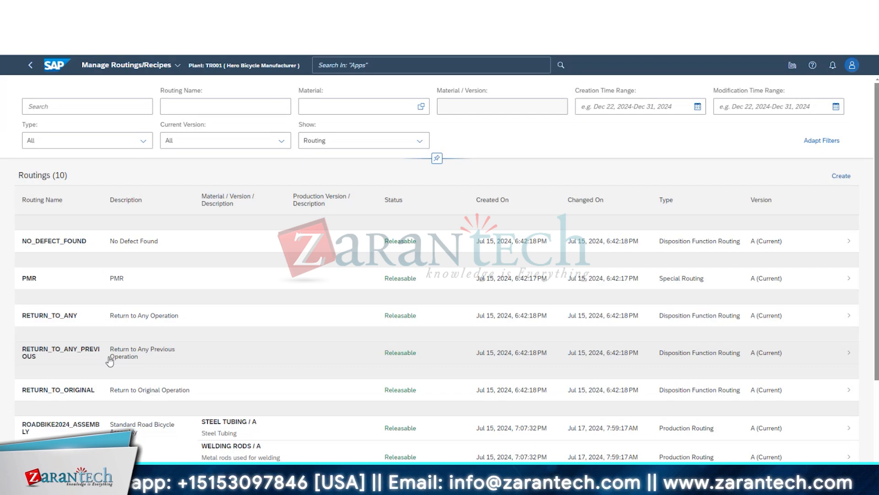
Step: Open routing RETURN_TO_ORIGINAL and examine its return activity alongside the Scrap, Return and Done toolbox actions
left_click(139, 396)
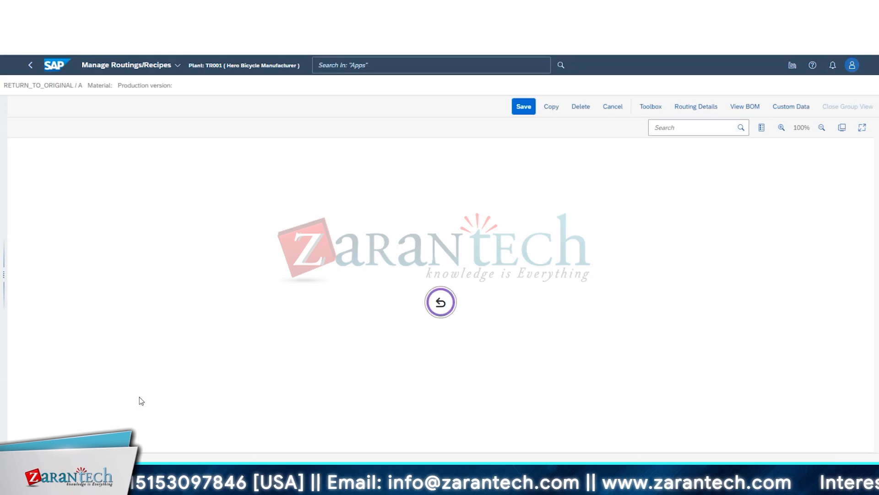
left_click(440, 303)
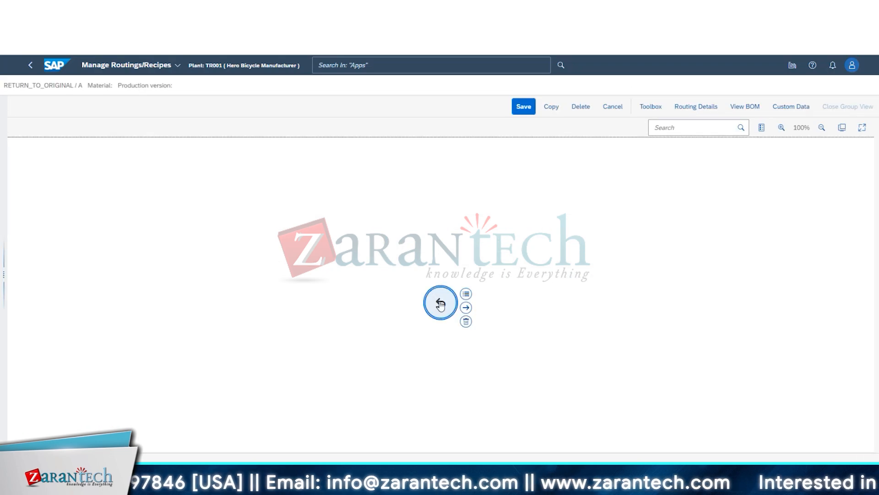
left_click(651, 107)
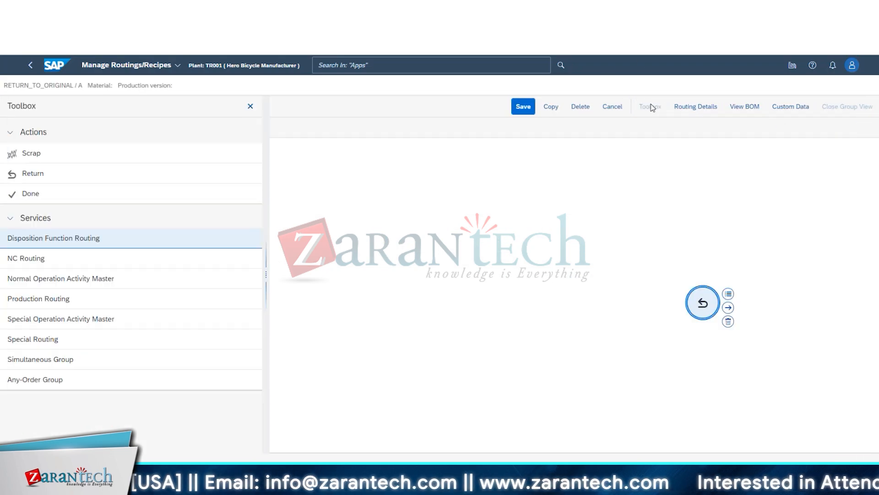
left_click(31, 152)
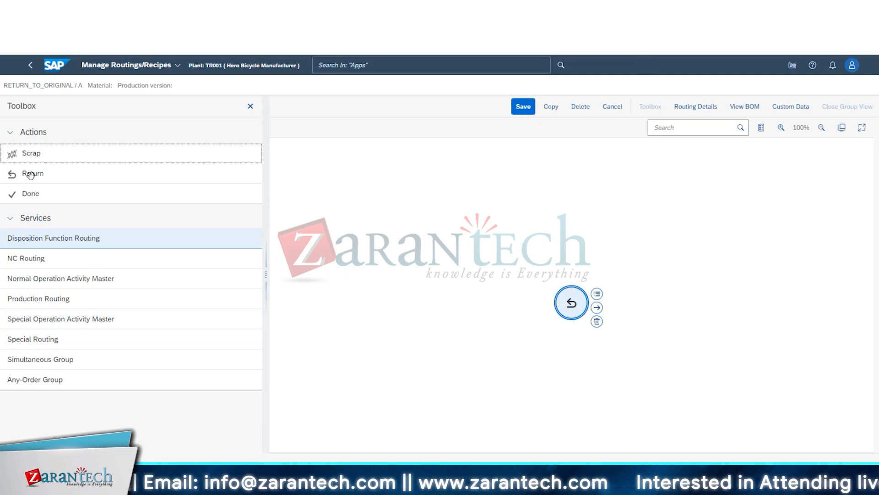
left_click(31, 175)
left_click(29, 192)
left_click(36, 148)
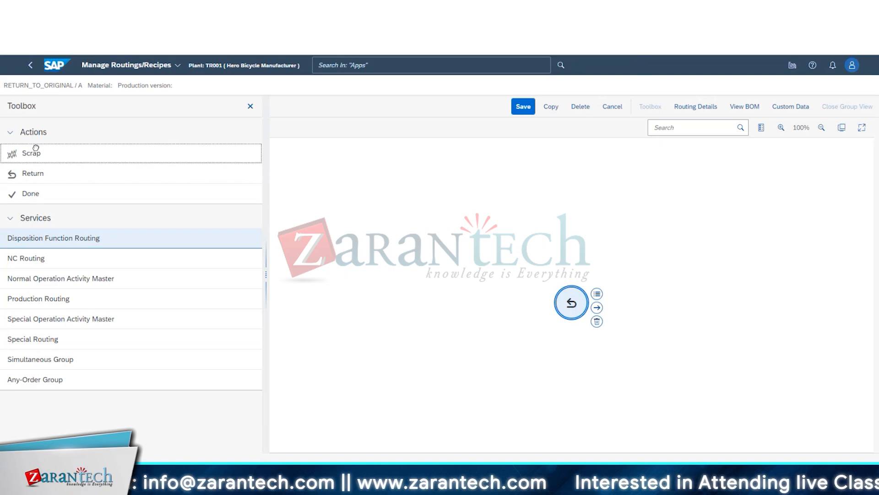
left_click(32, 189)
left_click(32, 175)
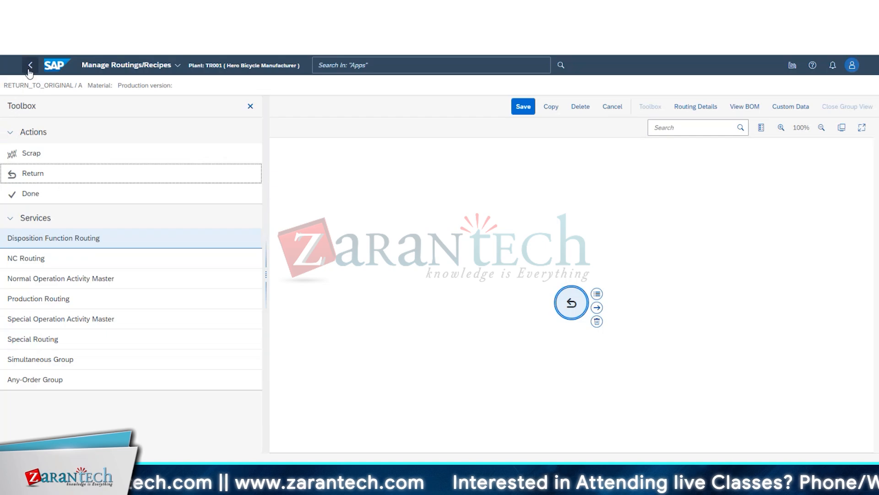
Step: Show the properties of the return activity and inspect its operation activity group type
left_click(597, 293)
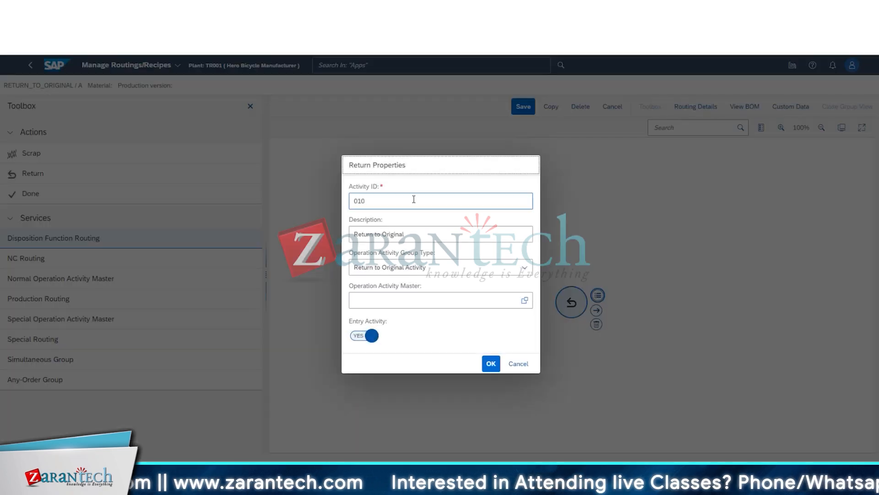
left_click(407, 267)
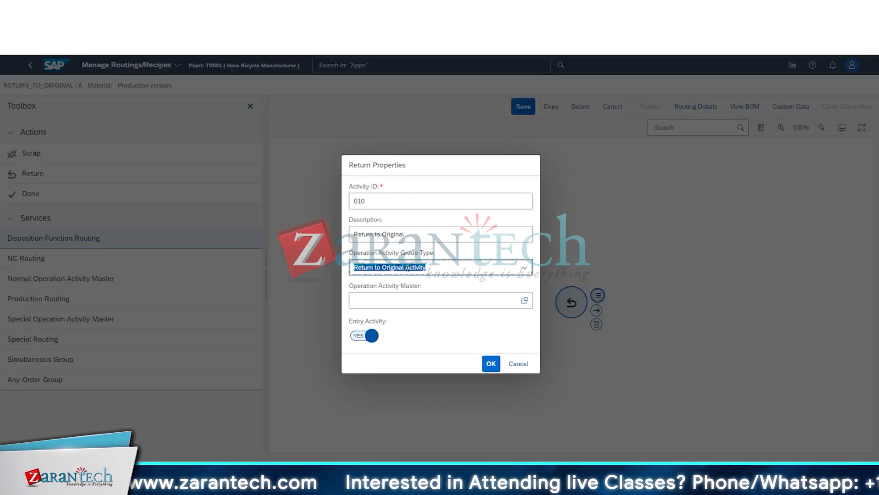
left_click(505, 271)
left_click(523, 269)
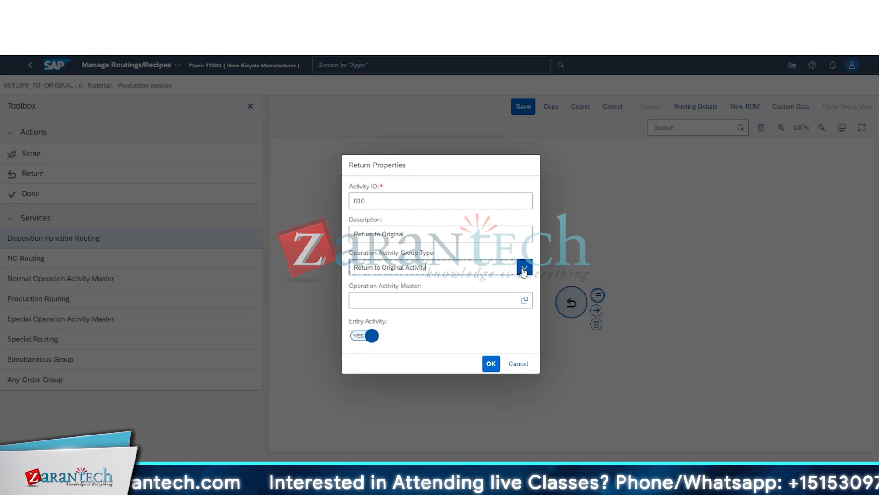
left_click(427, 337)
Step: Try the Return to Any Activity group type, browse the operation activities available as master, and discard the property changes
left_click(444, 268)
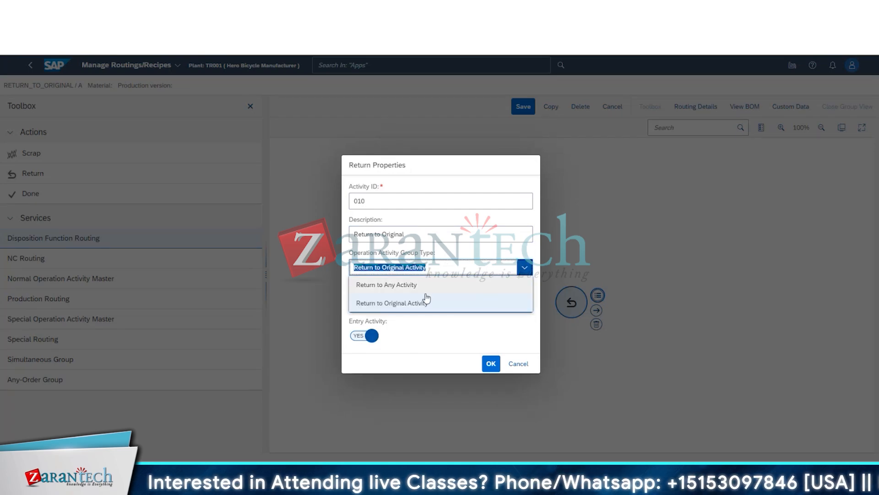
left_click(407, 285)
left_click(525, 300)
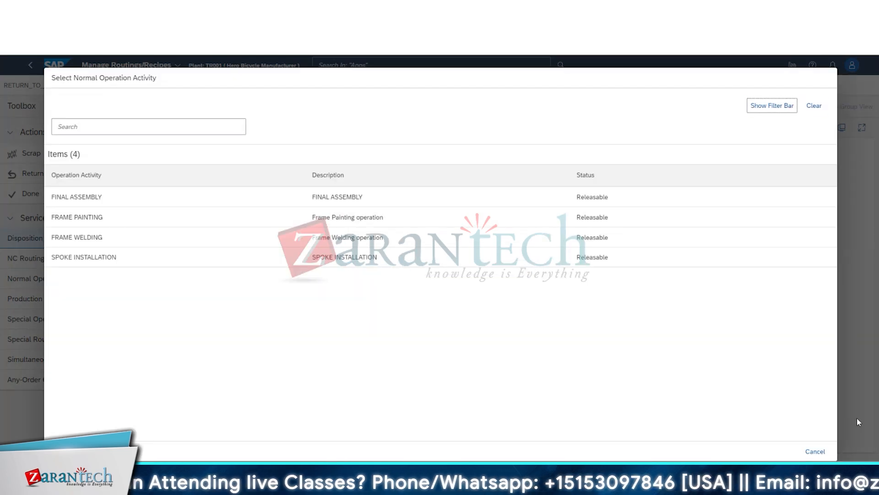
left_click(819, 445)
left_click(524, 267)
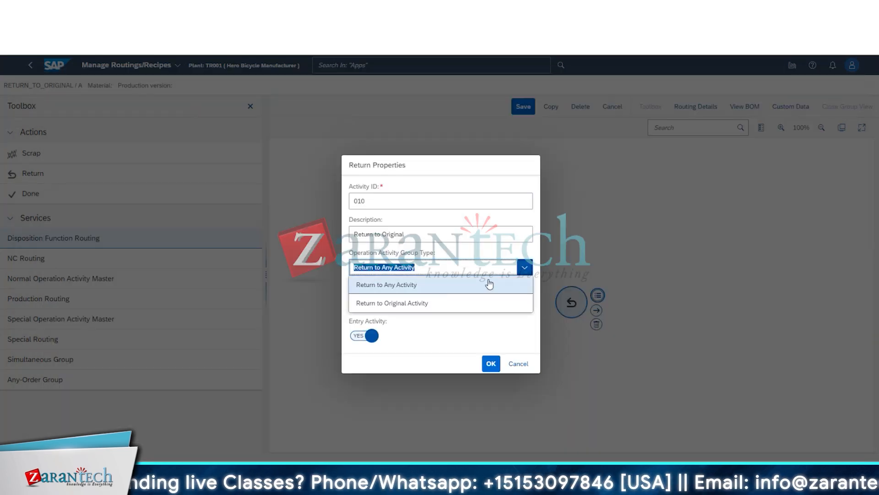
left_click(412, 316)
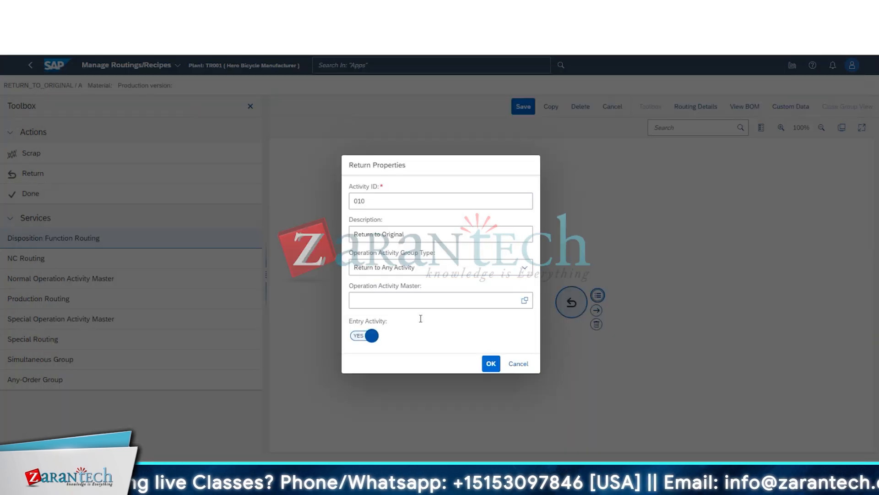
left_click(518, 363)
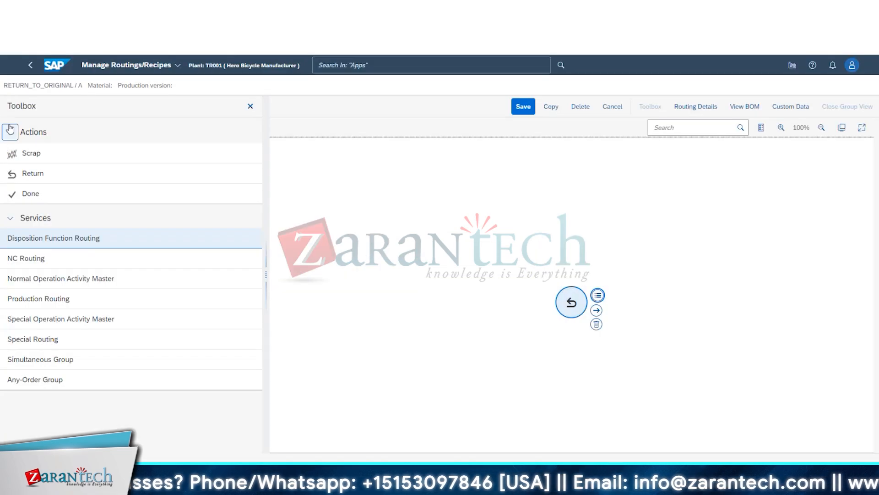
Step: Leave routing RETURN_TO_ORIGINAL without saving, view routing SCRAP, and return to the routings list without saving
left_click(30, 65)
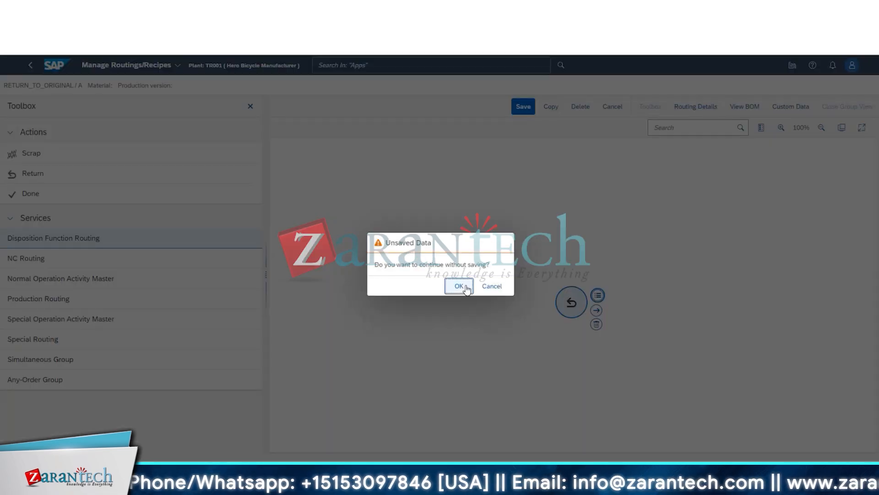
left_click(456, 285)
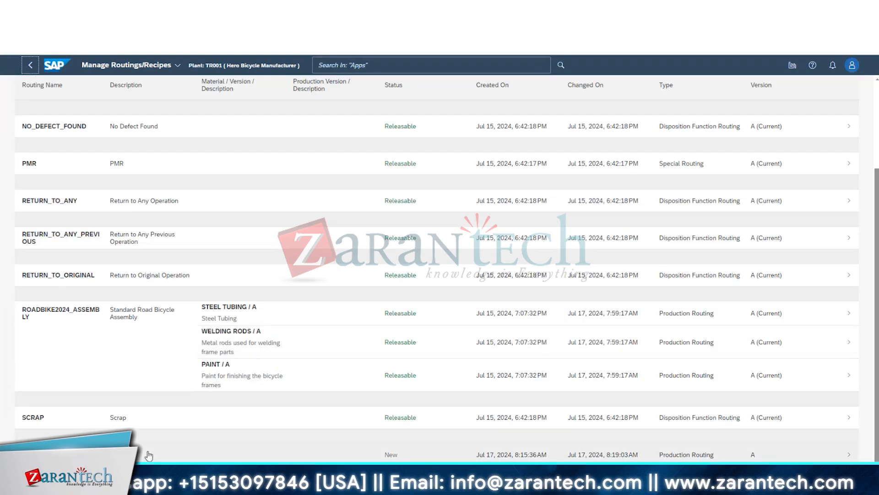
left_click(149, 455)
left_click(30, 65)
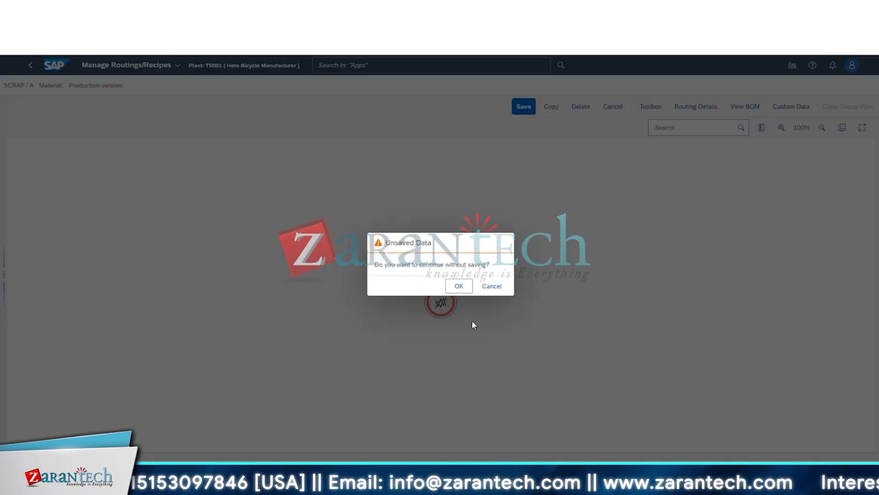
left_click(459, 285)
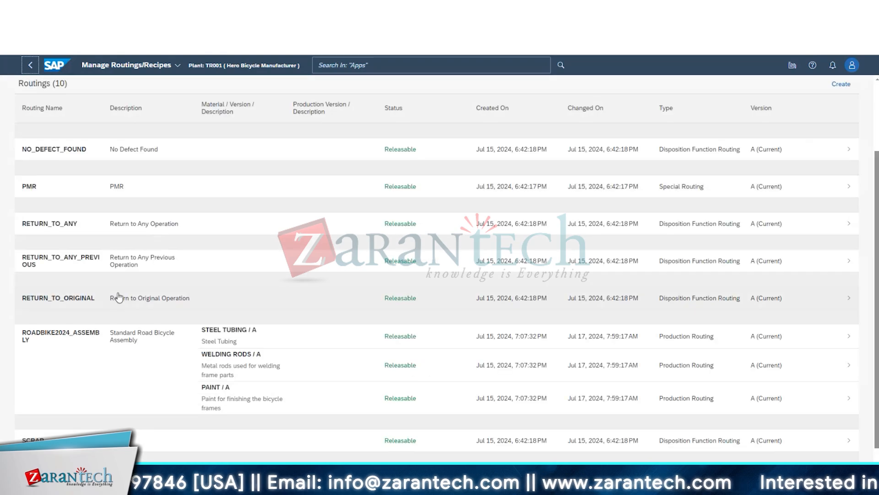
scroll(117, 302, "down", 1)
scroll(153, 338, "up", 5)
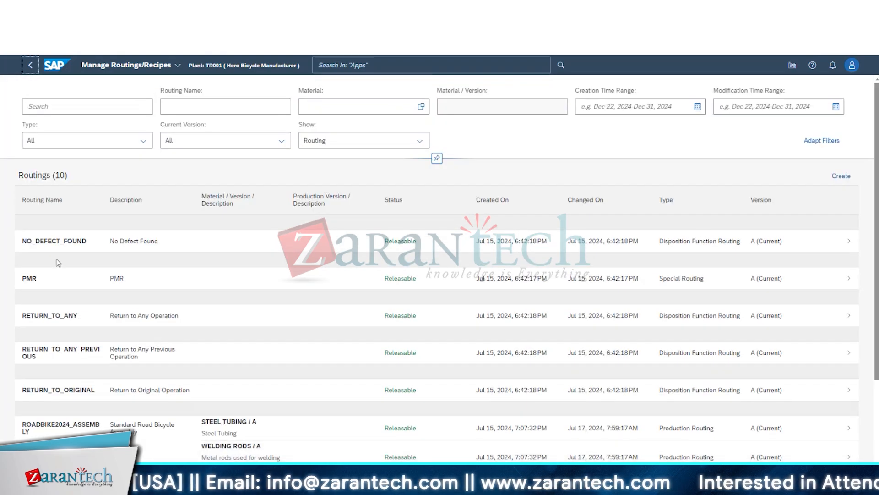